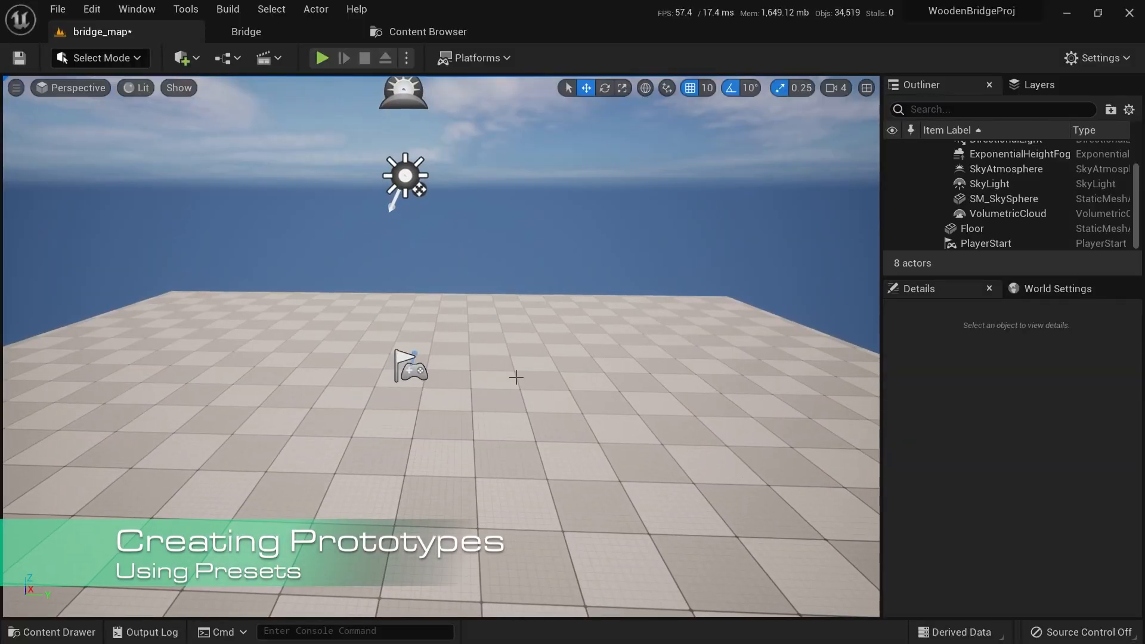
right_drag(516, 377, 100, 409)
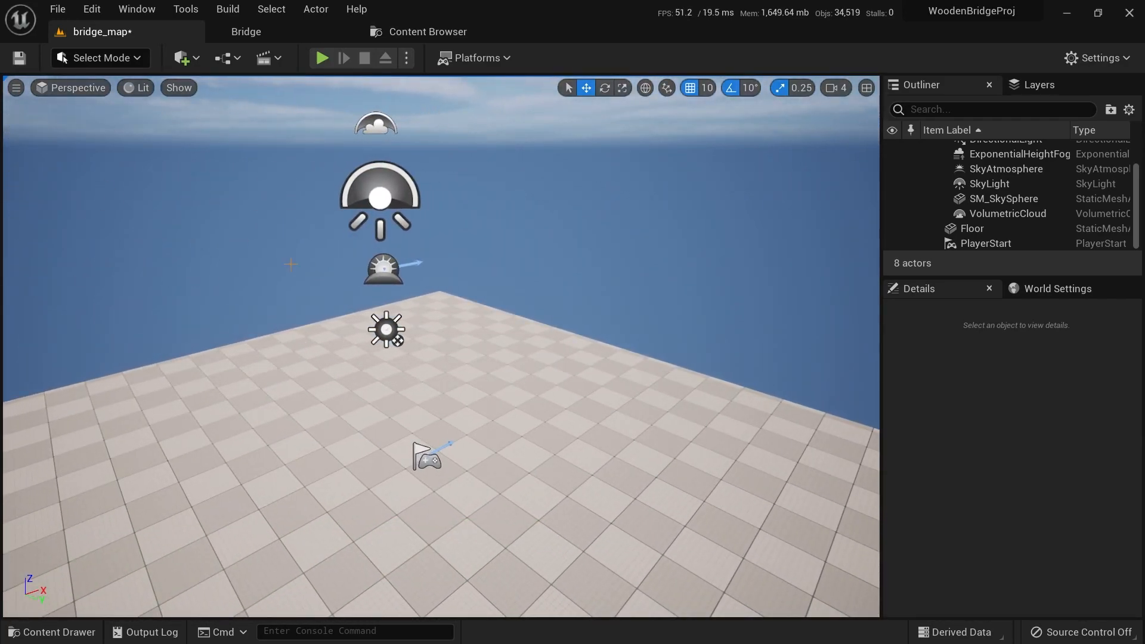
right_drag(412, 204, 507, 173)
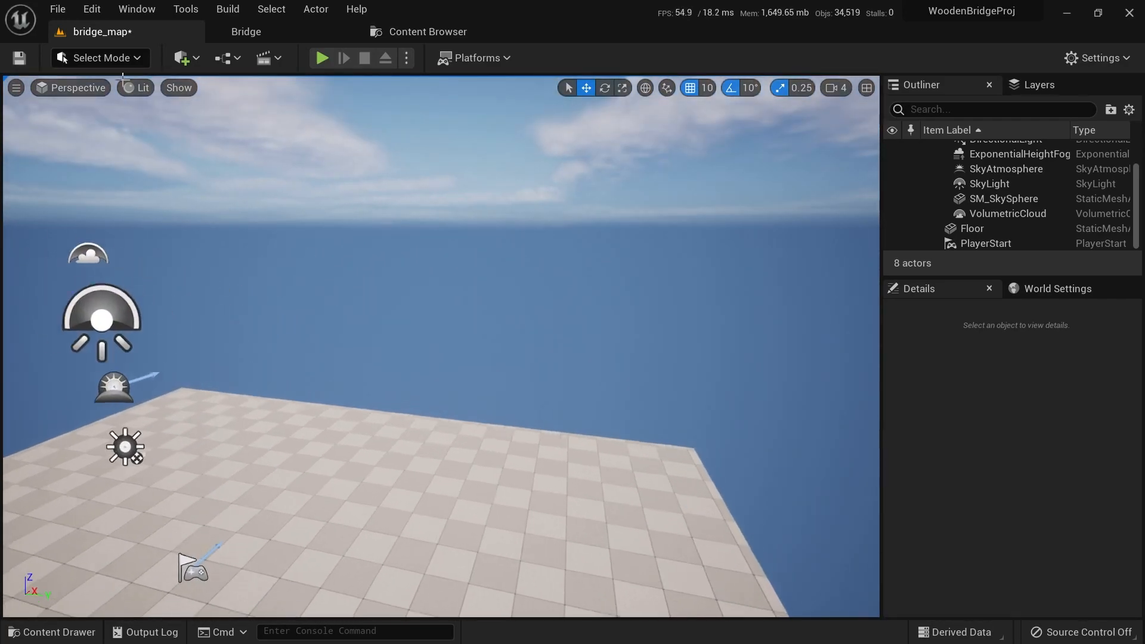
right_drag(174, 138, 149, 143)
click(58, 9)
click(89, 51)
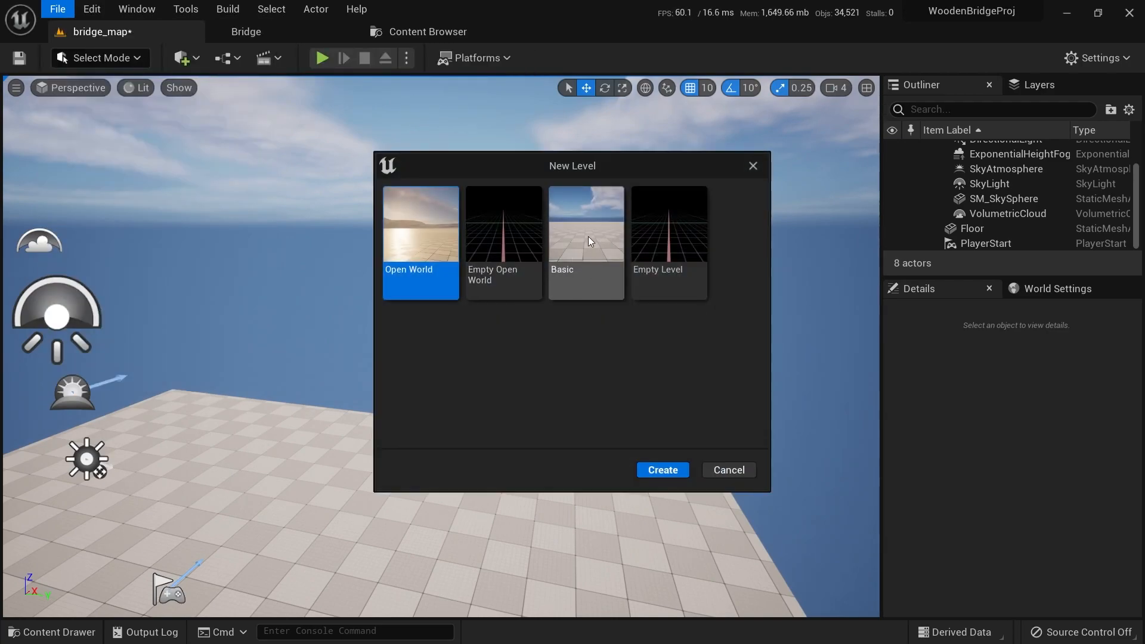
click(729, 470)
Duplicate the floor slab and place the copy at X 3810, leaving a gap between the two platforms
right_drag(381, 417, 335, 434)
click(374, 412)
right_drag(456, 403, 358, 396)
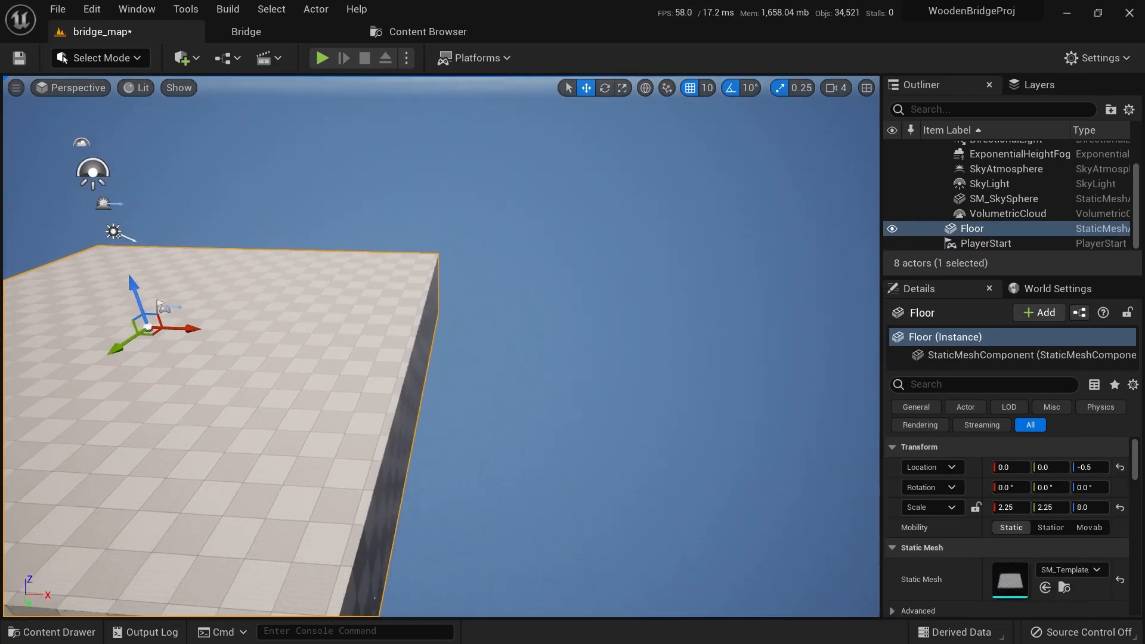
right_drag(358, 397, 358, 406)
alt+drag(196, 332, 881, 360)
right_drag(705, 345, 804, 346)
drag(587, 320, 563, 334)
right_drag(563, 334, 454, 326)
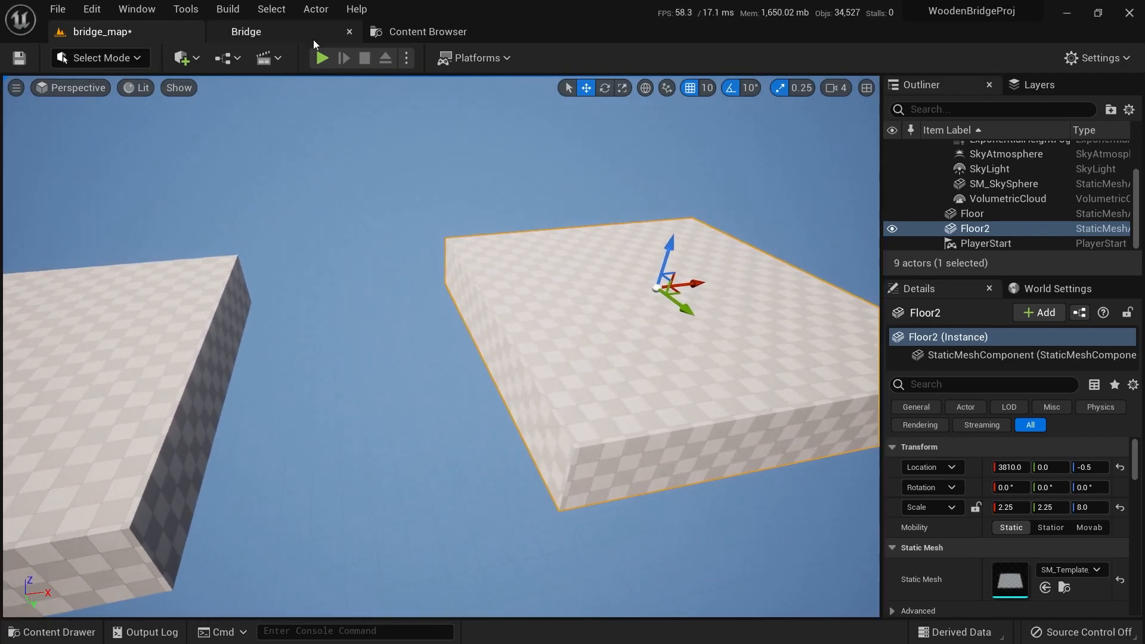
Play-test the level by running the character to the edge of the gap, and end the session
key(alt+p)
key(w)
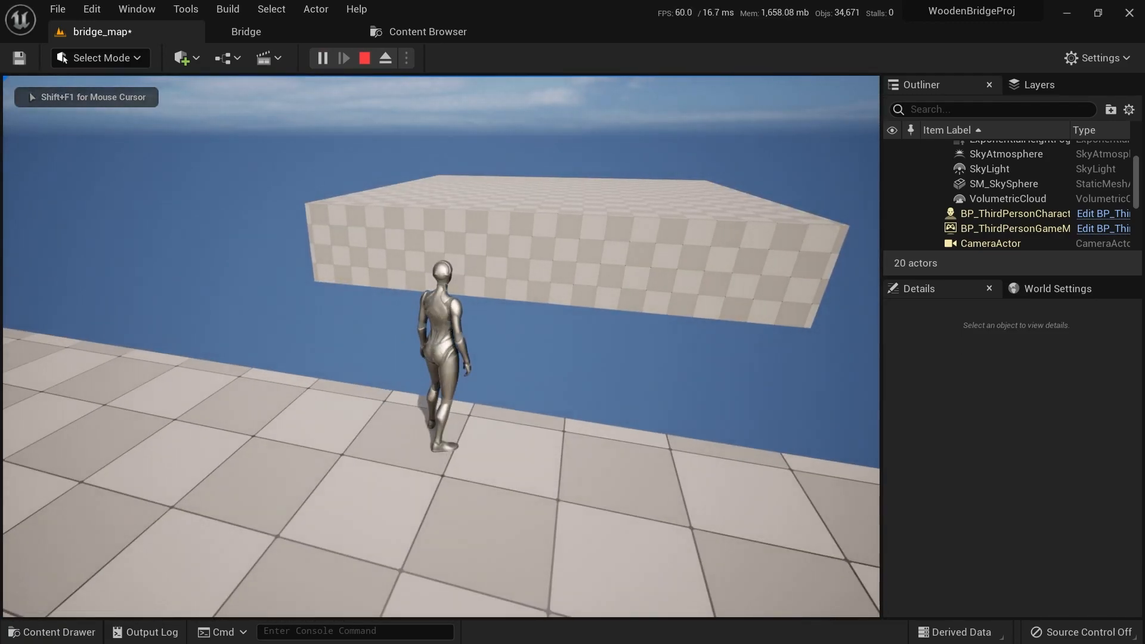
key(Escape)
In Modeling mode, create a 100 × 100 × 100 box on the first platform near the edge facing the gap
right_drag(278, 266, 358, 346)
key(s)
key(w)
right_drag(525, 405, 475, 370)
key(a)
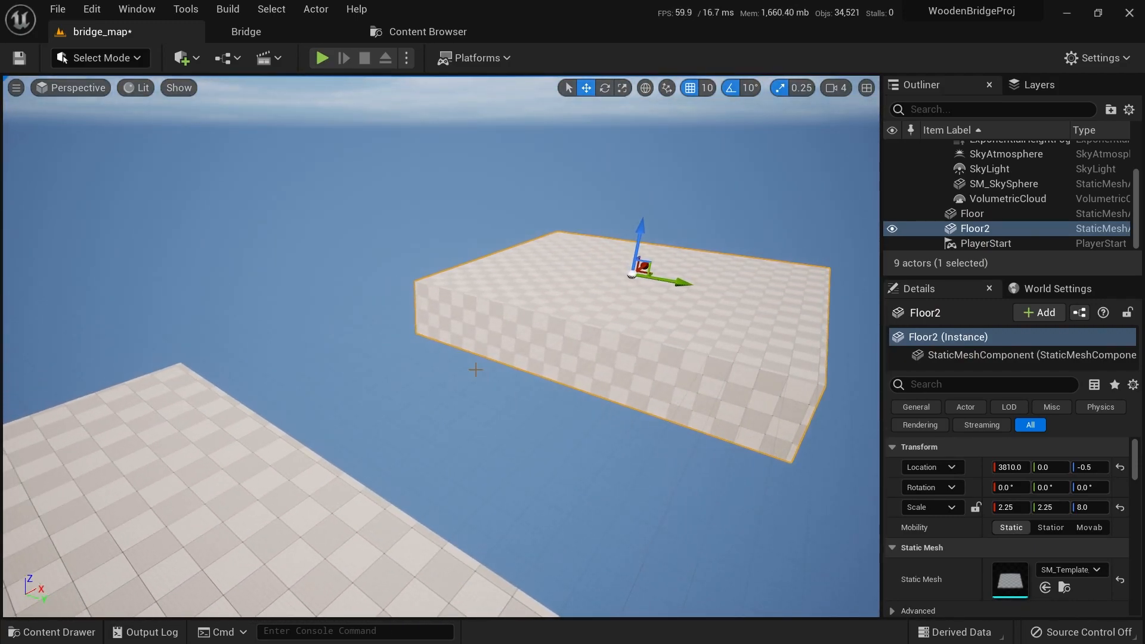
right_drag(390, 455, 358, 477)
click(80, 63)
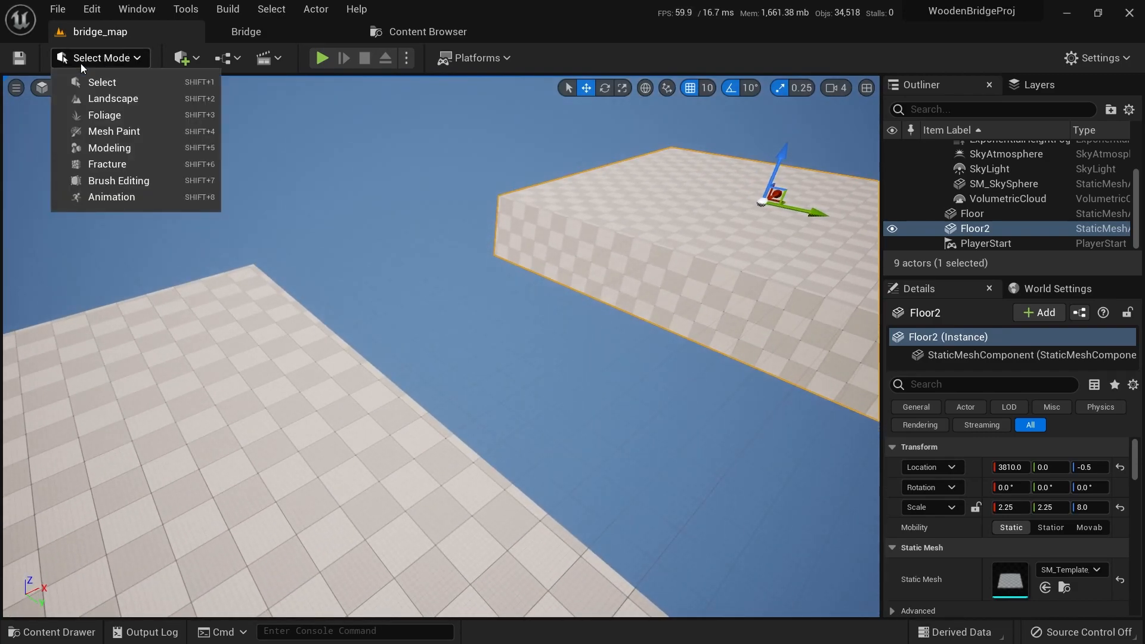
click(126, 148)
click(29, 118)
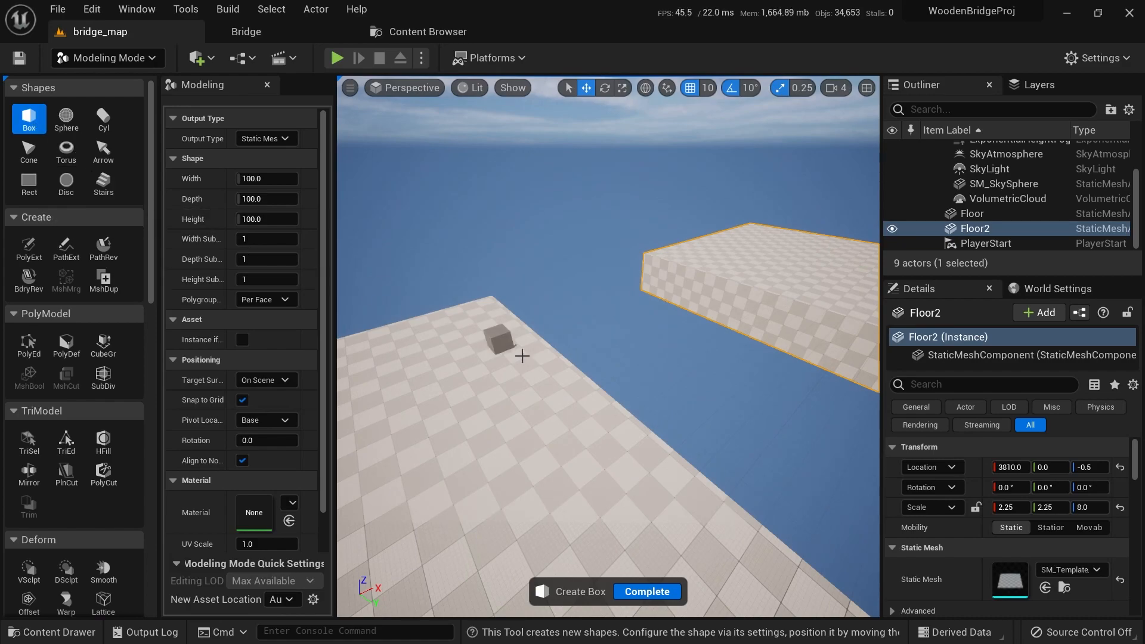
click(604, 424)
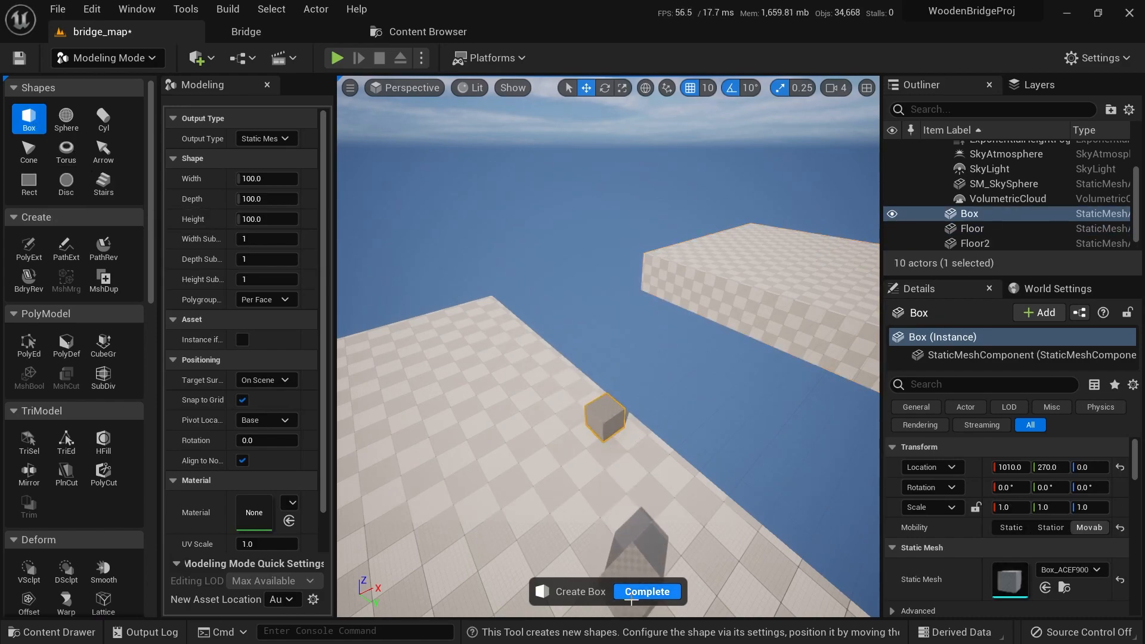
click(647, 592)
Return to Select mode and move the new box along the platform edge to Y -90
right_drag(638, 588, 620, 584)
key(f)
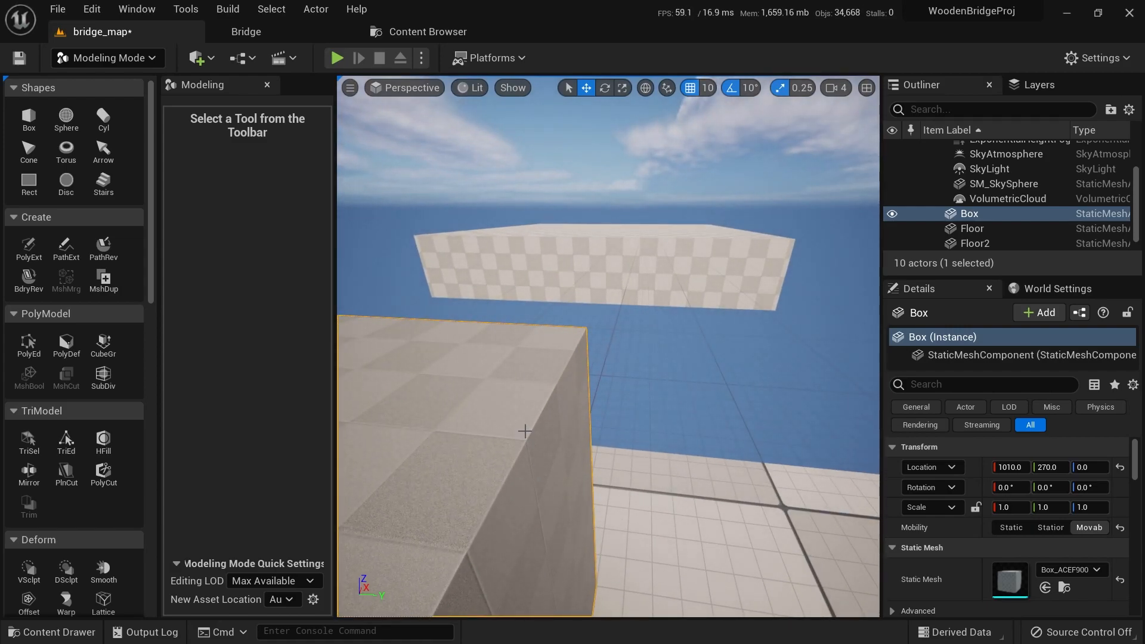
key(shift+1)
scroll(525, 429, down, 10)
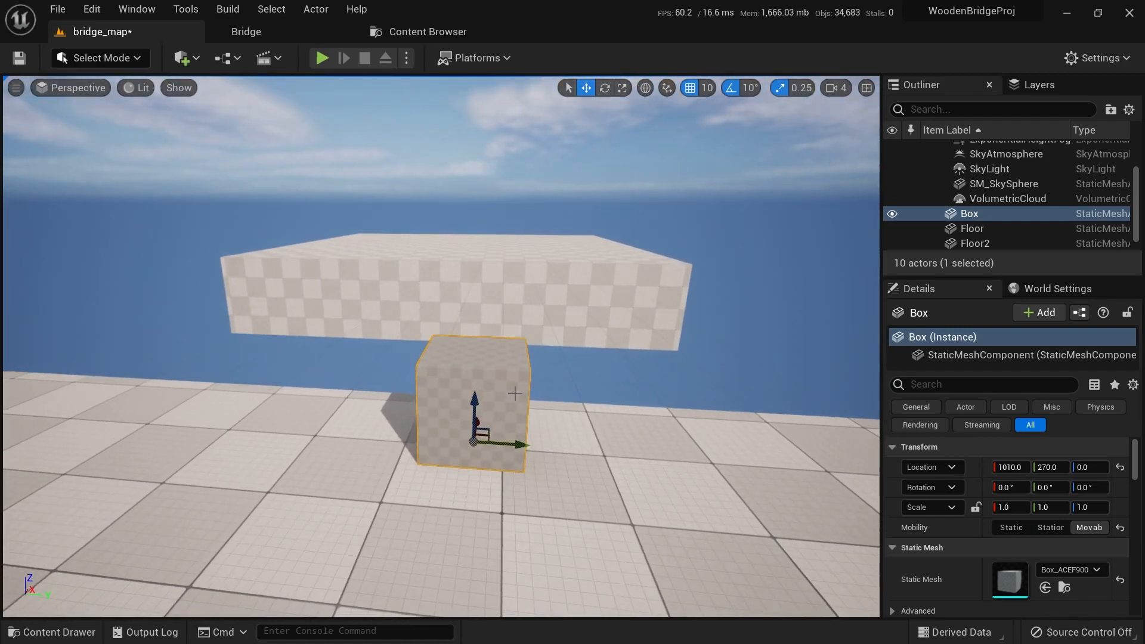
drag(526, 437, 226, 411)
key(f)
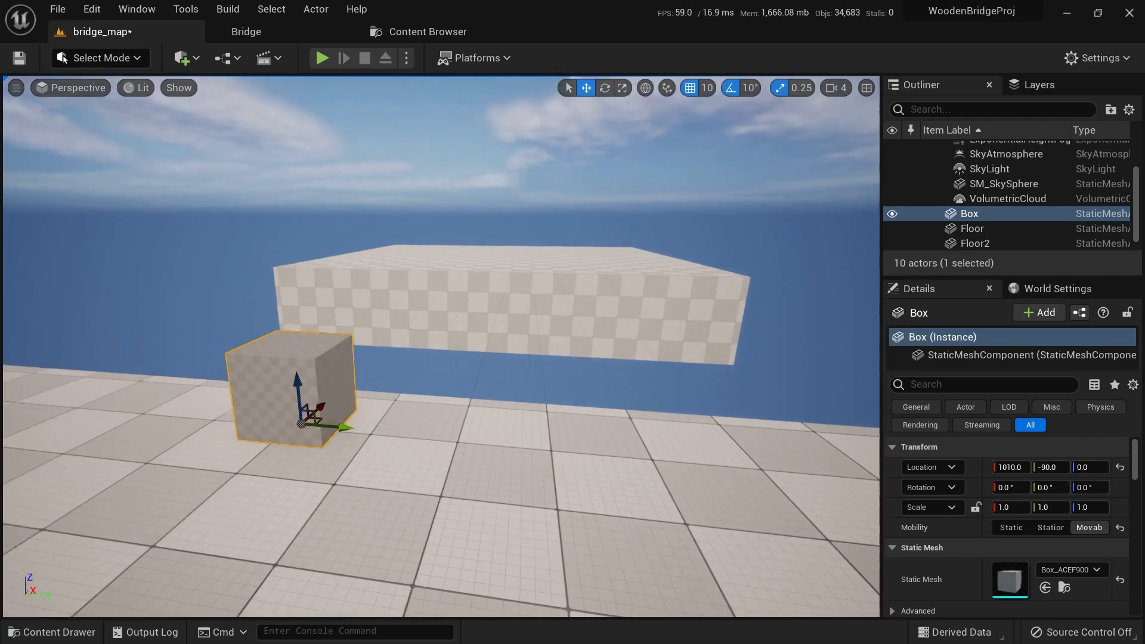
Scale the box into a thin post of 0.25 × 0.25 × 2.25 and play-test its size against the character
alt+drag(368, 403, 308, 397)
drag(411, 376, 410, 227)
right_drag(410, 226, 491, 349)
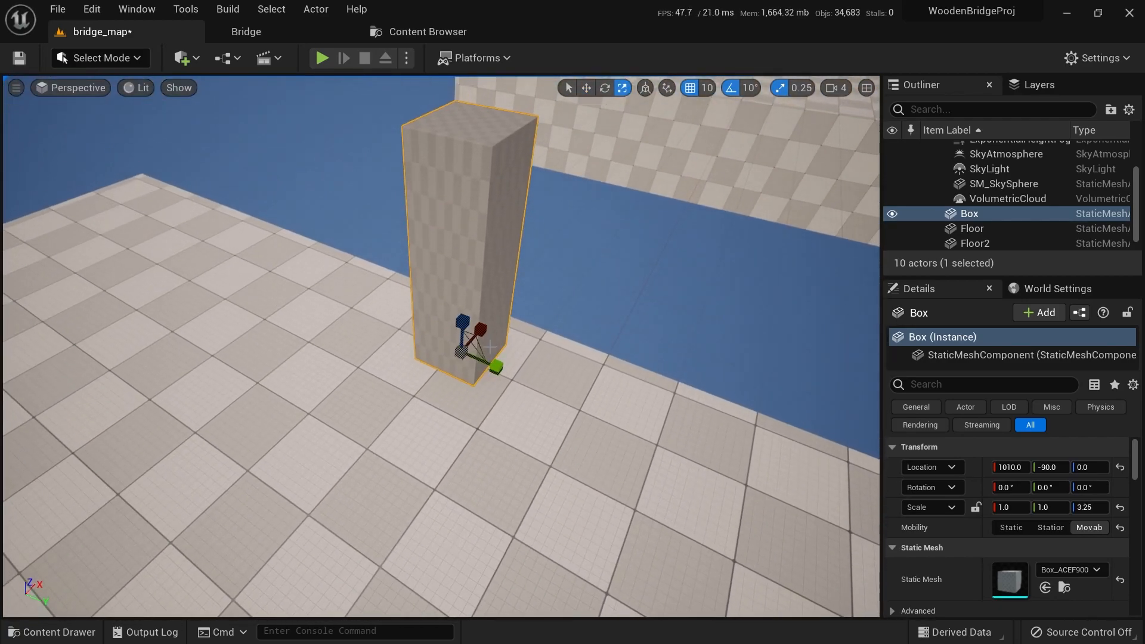
drag(484, 346, 468, 353)
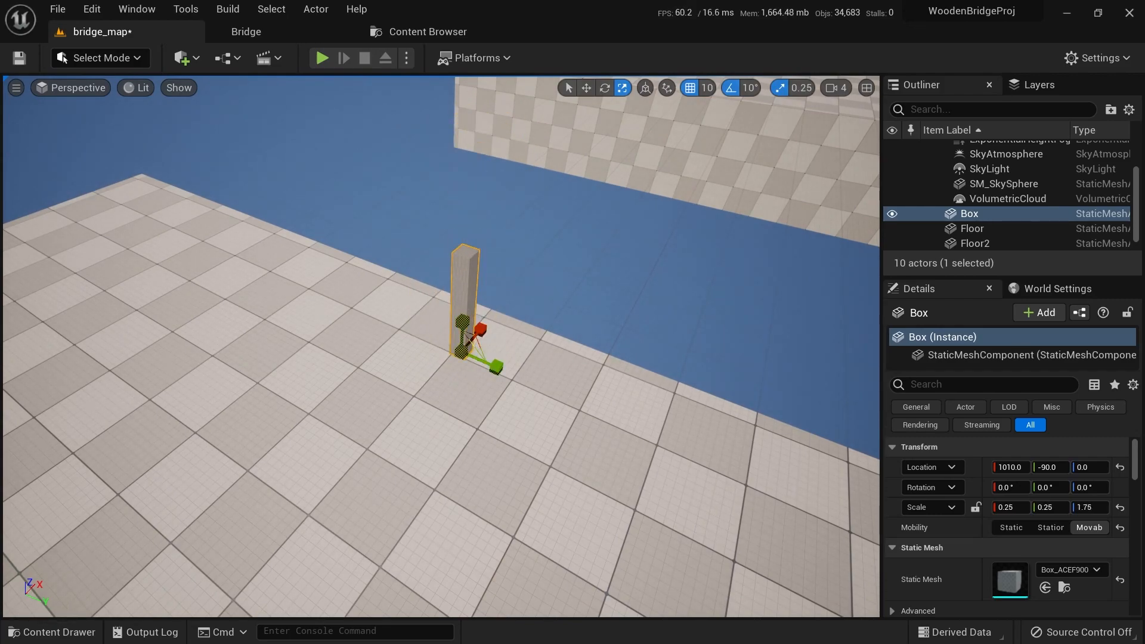
key(w)
right_drag(468, 353, 482, 294)
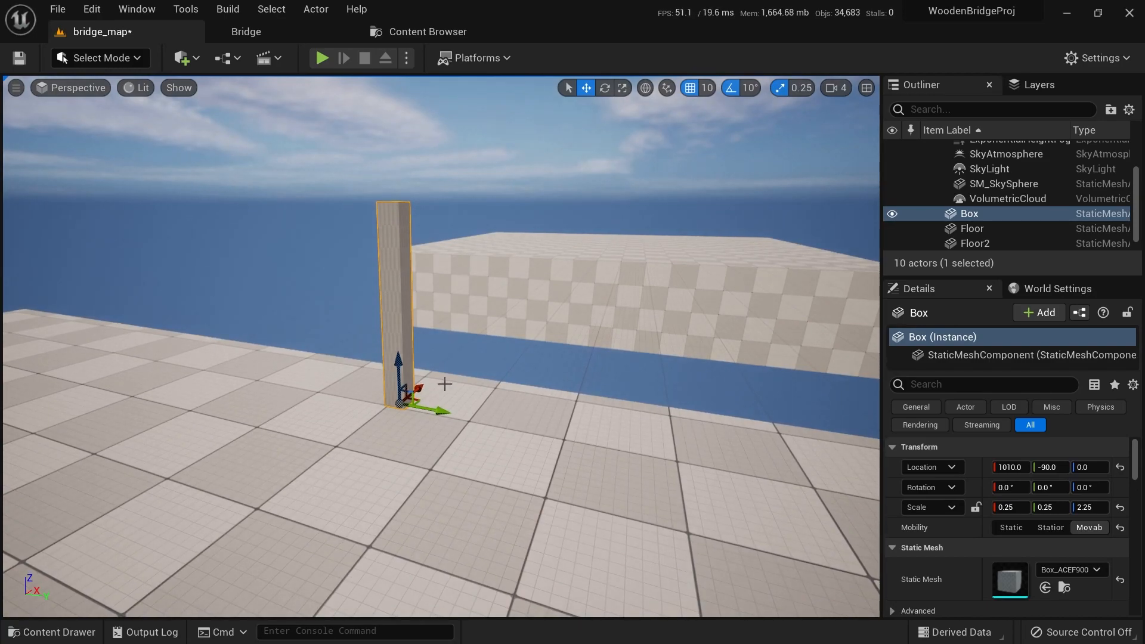
click(322, 58)
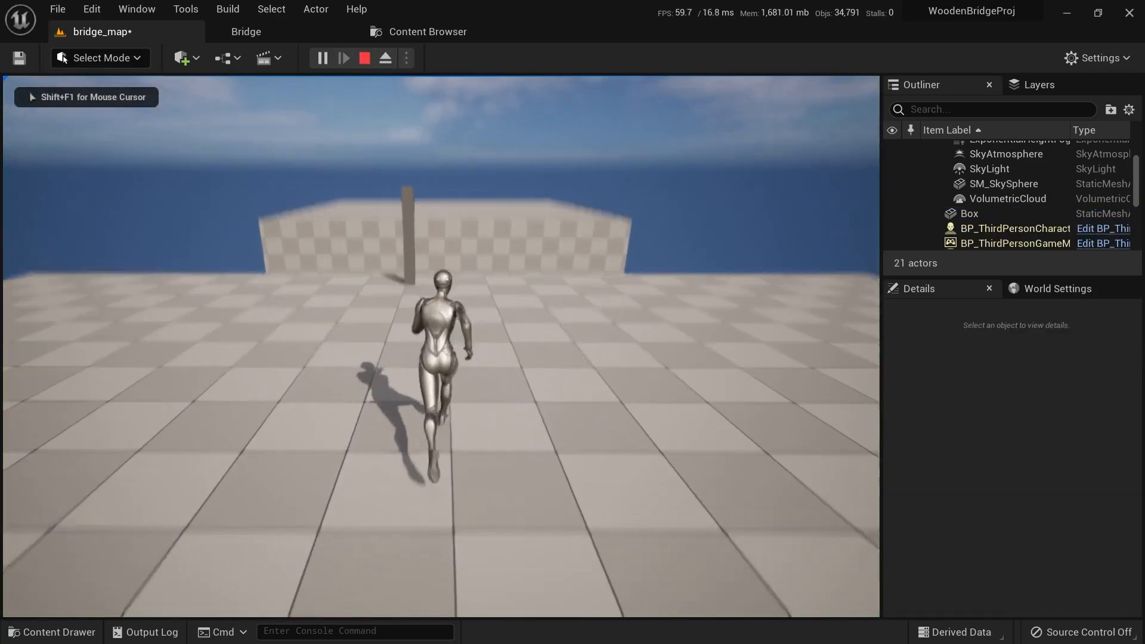
key(Escape)
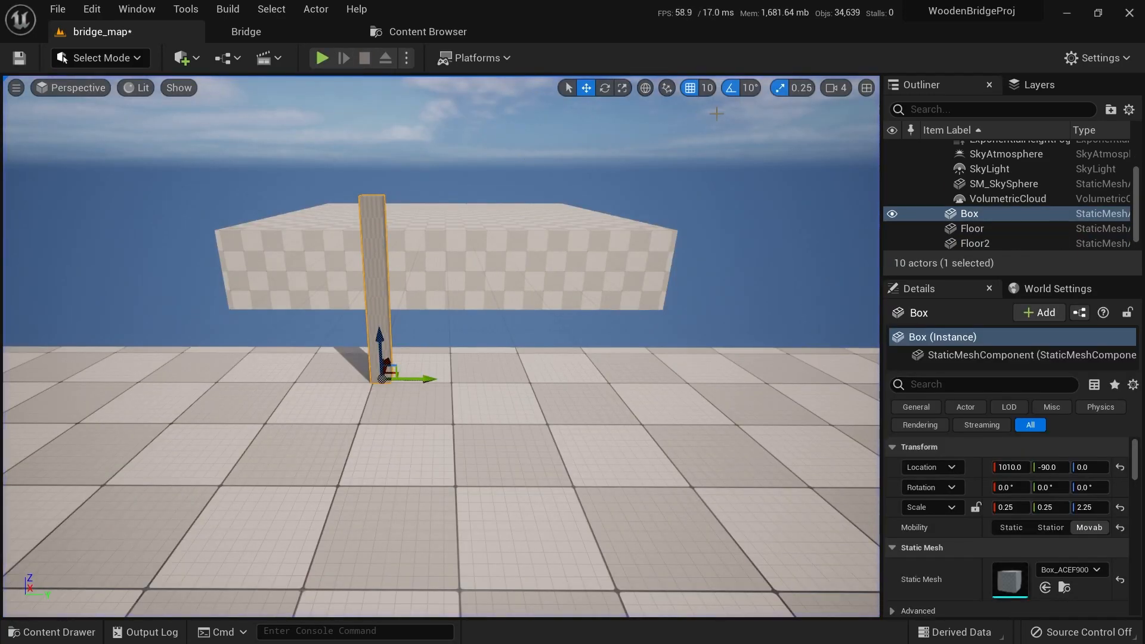
With grid and scale snapping off, place the post at Y -270 and a copy of it at about Y 140
click(786, 91)
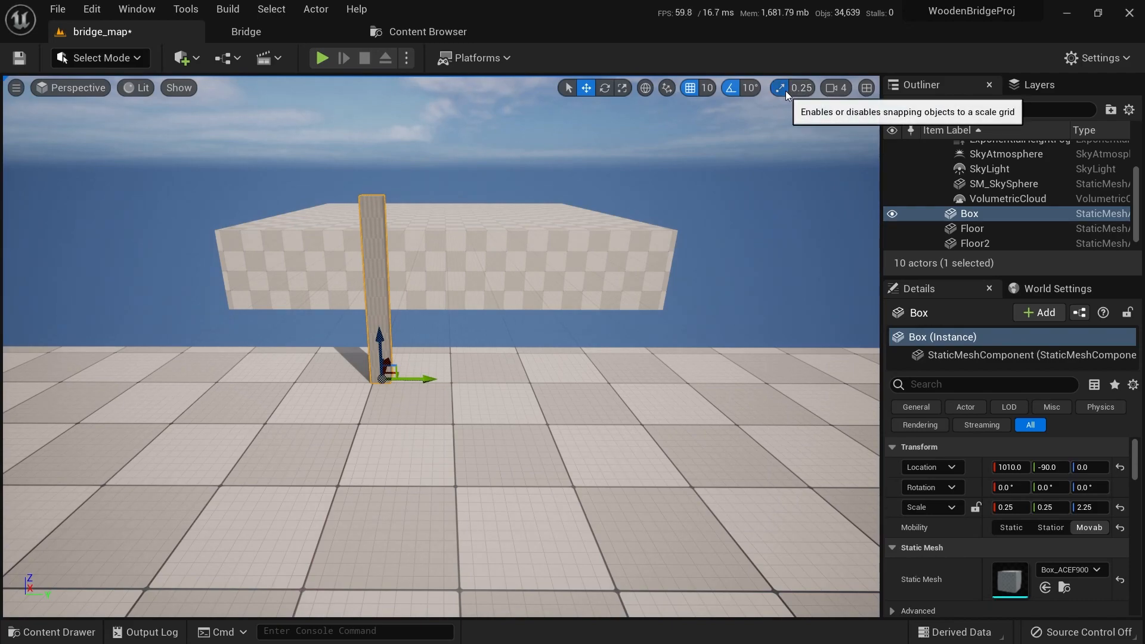
drag(417, 379, 281, 378)
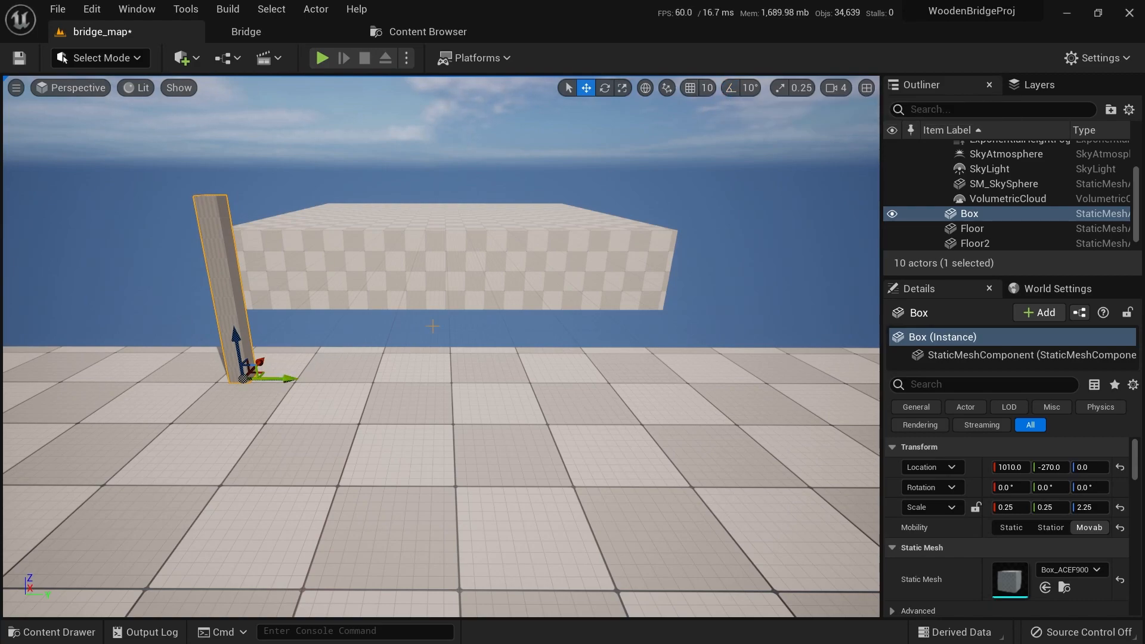
click(730, 88)
alt+drag(287, 378, 607, 366)
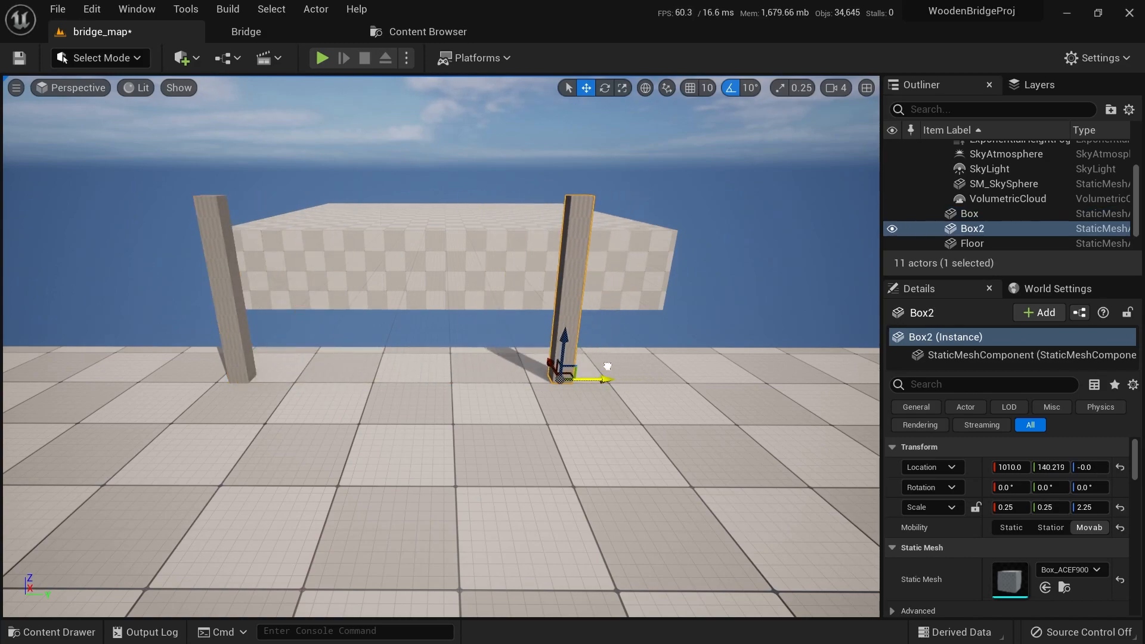
Play-test the spacing by running the character between the two posts, and end the session
click(322, 58)
key(w)
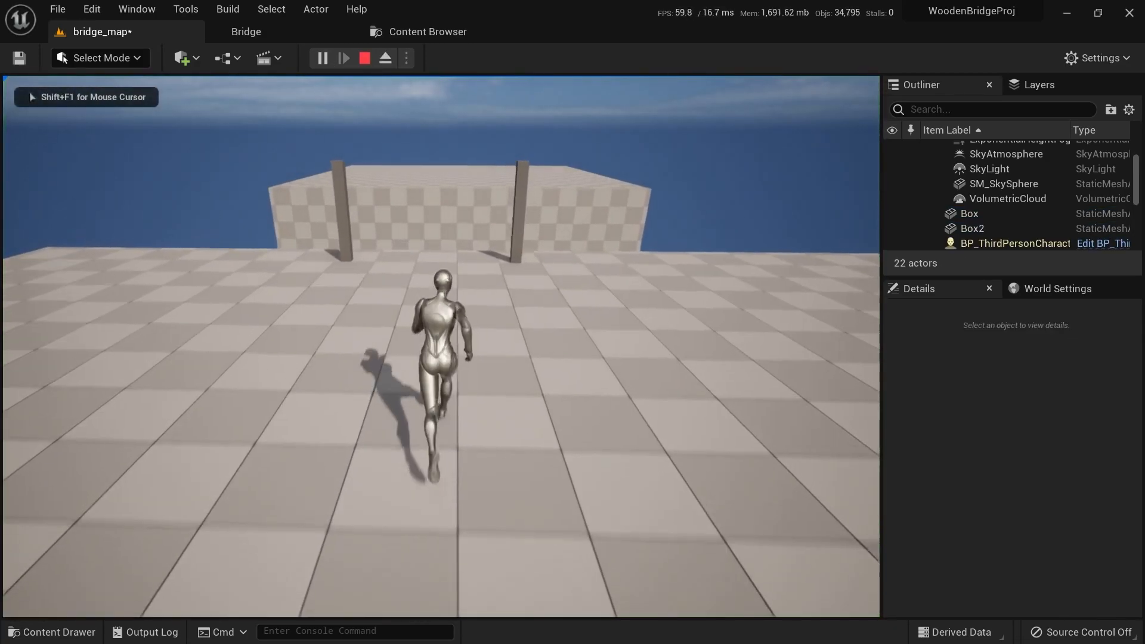
key(s)
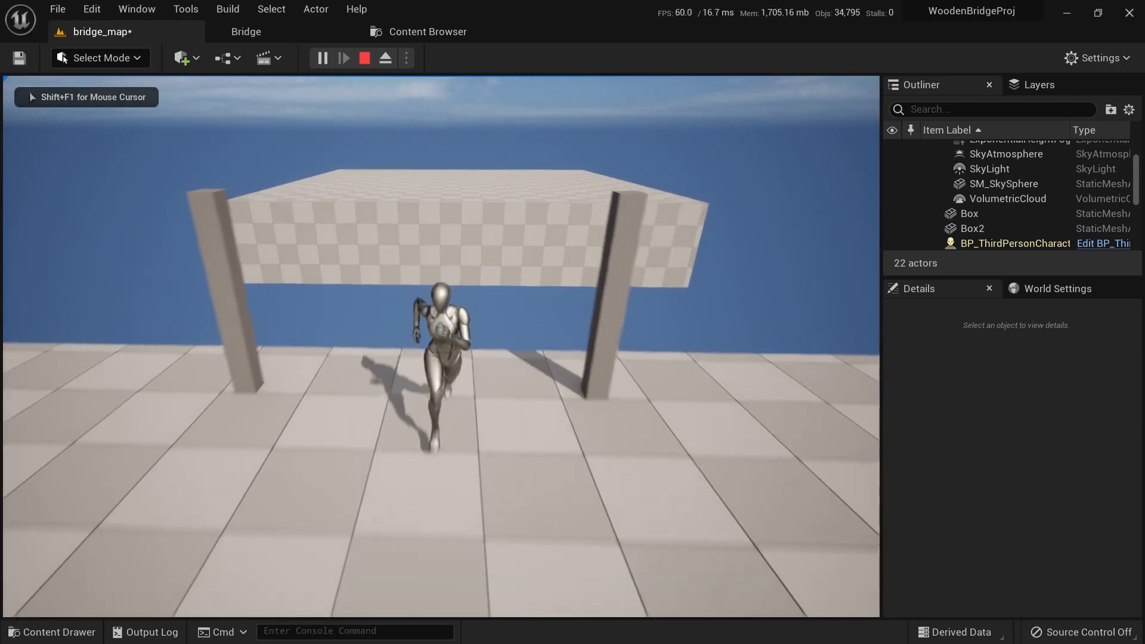
key(w)
key(Escape)
In Modeling mode, create another 100 × 100 × 100 box at the platform edge beside the first post
key(e)
right_drag(474, 416, 472, 447)
click(99, 58)
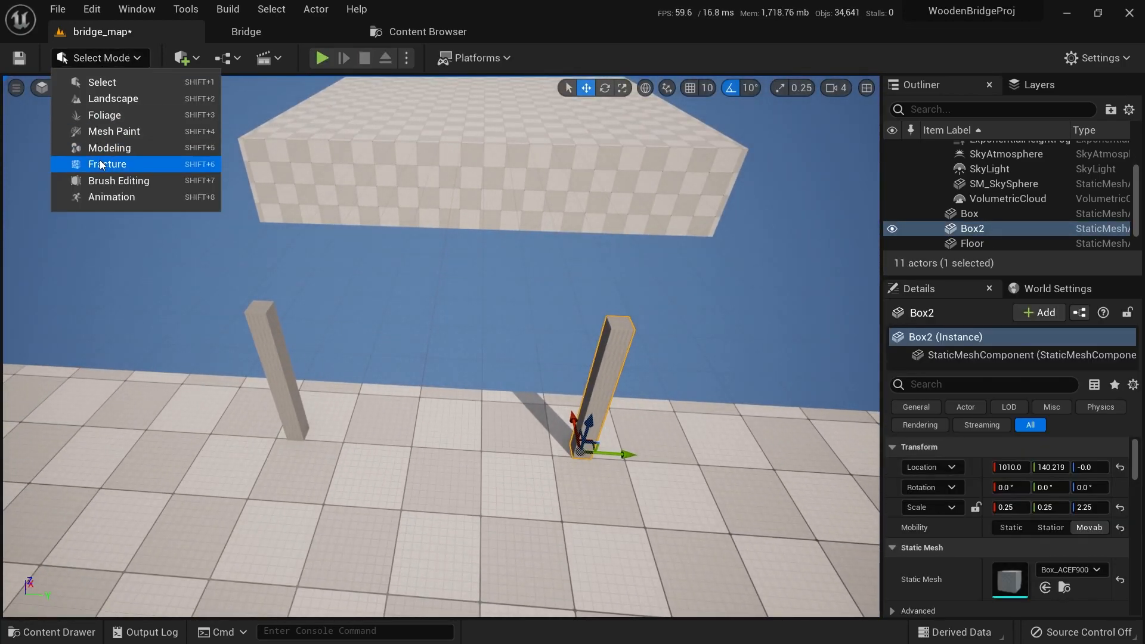
click(101, 147)
click(28, 116)
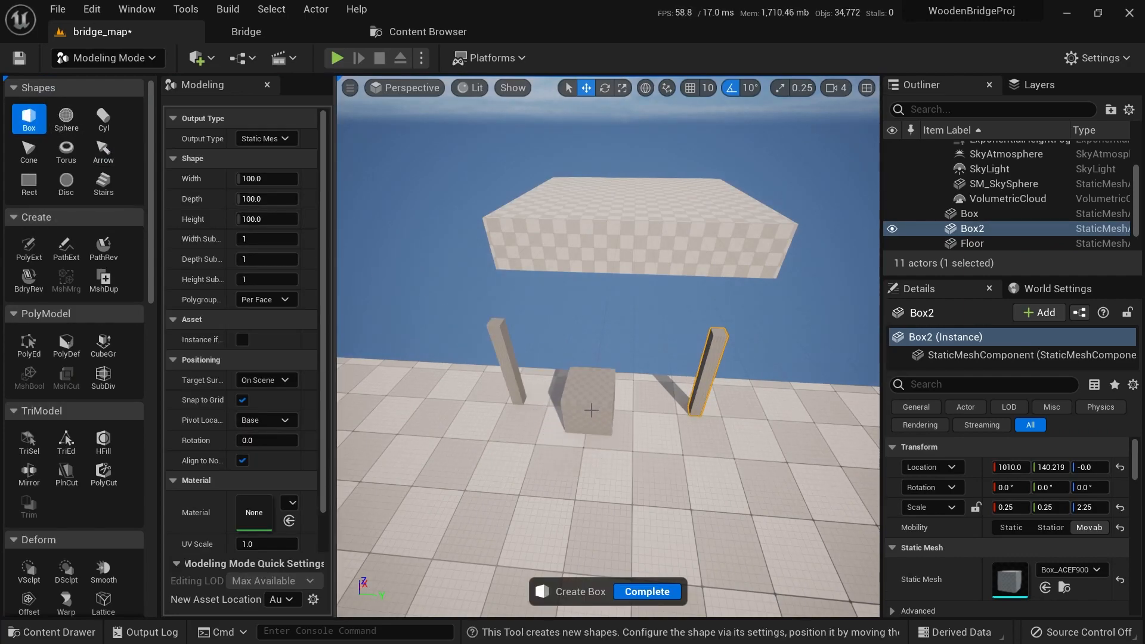
click(557, 373)
click(647, 592)
Widen the new box to a Y scale of about 5.28 and centre it between the posts at about Y -63
right_drag(652, 550, 692, 436)
key(d)
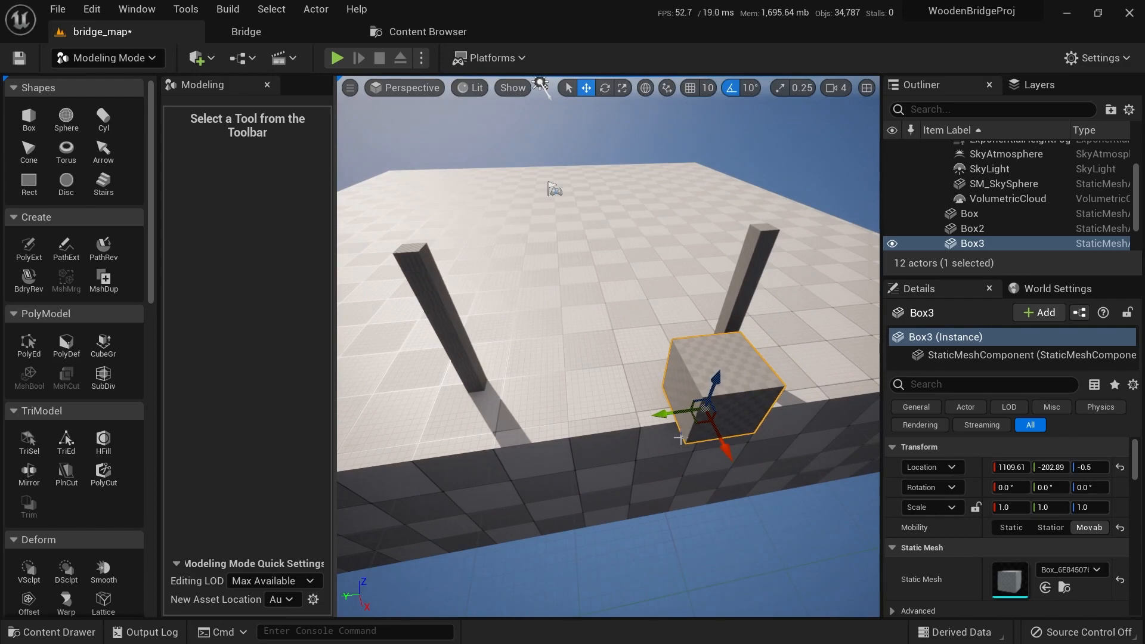
drag(670, 420, 572, 425)
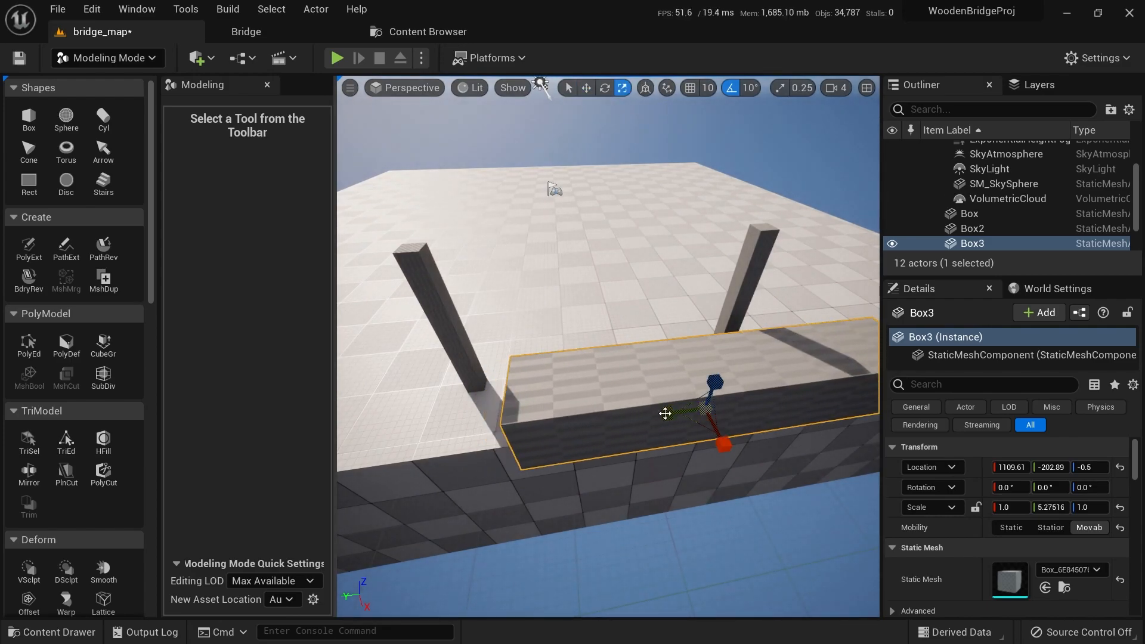
drag(693, 424, 603, 424)
right_drag(602, 424, 603, 424)
right_drag(595, 315, 595, 315)
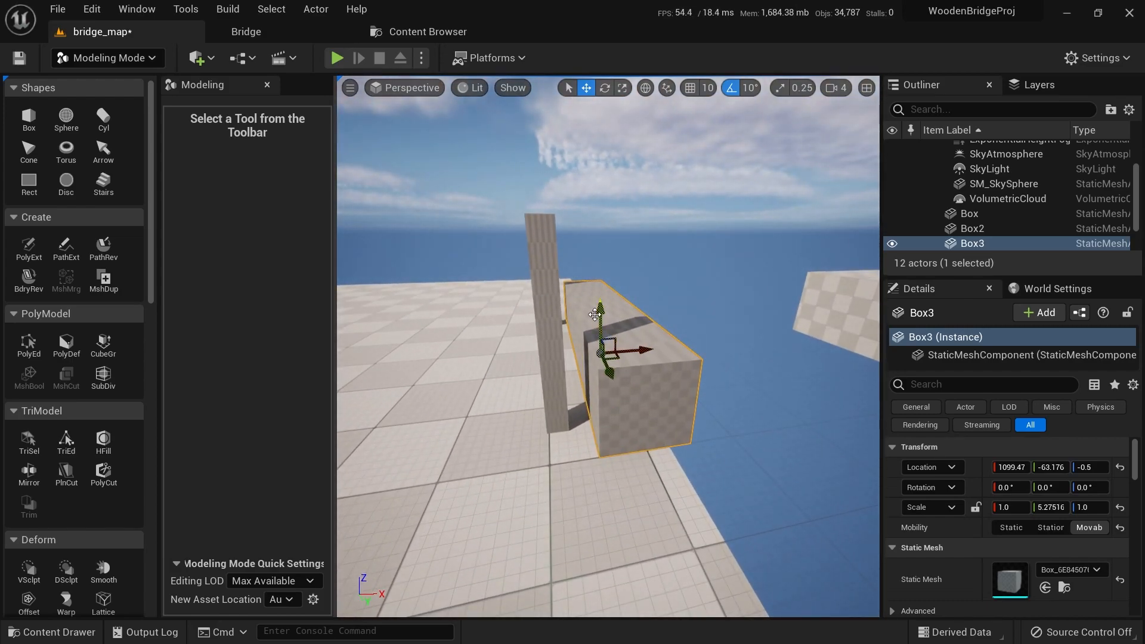
Flatten the widened box to a Z scale of about 0.2 and shift it toward the posts to about X 1076
key(r)
mouse_move(600, 313)
mouse_down()
mouse_move(596, 332)
mouse_move(601, 315)
mouse_up()
drag(640, 353, 619, 356)
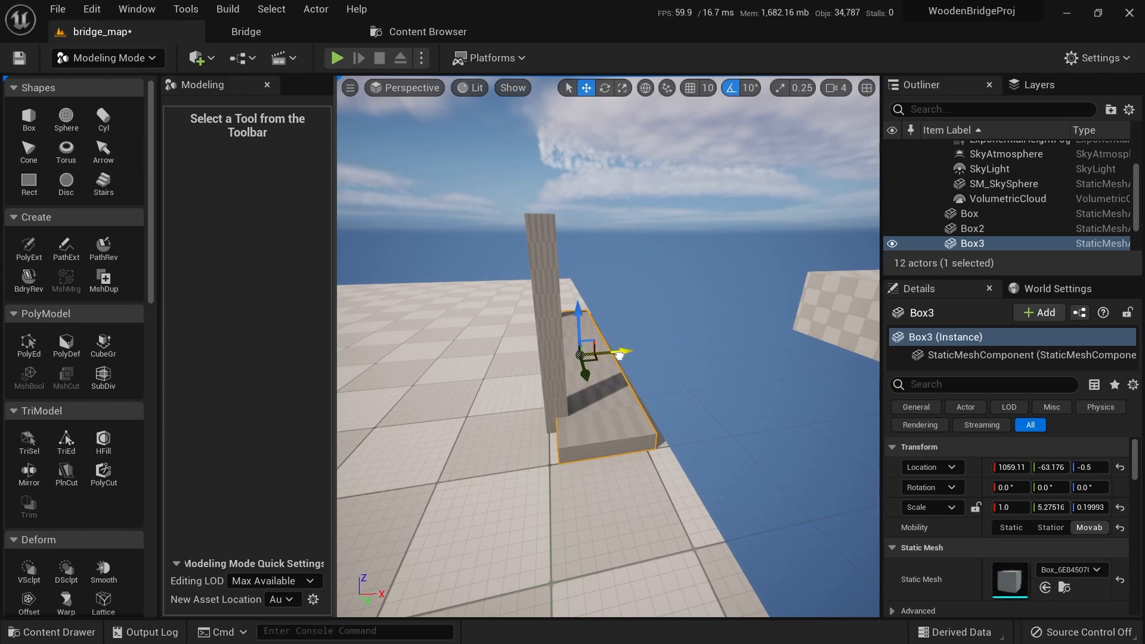
right_drag(642, 359, 642, 359)
Lengthen the deck to an X scale of about 17.68 and move it to about X 1887 across the gap
key(r)
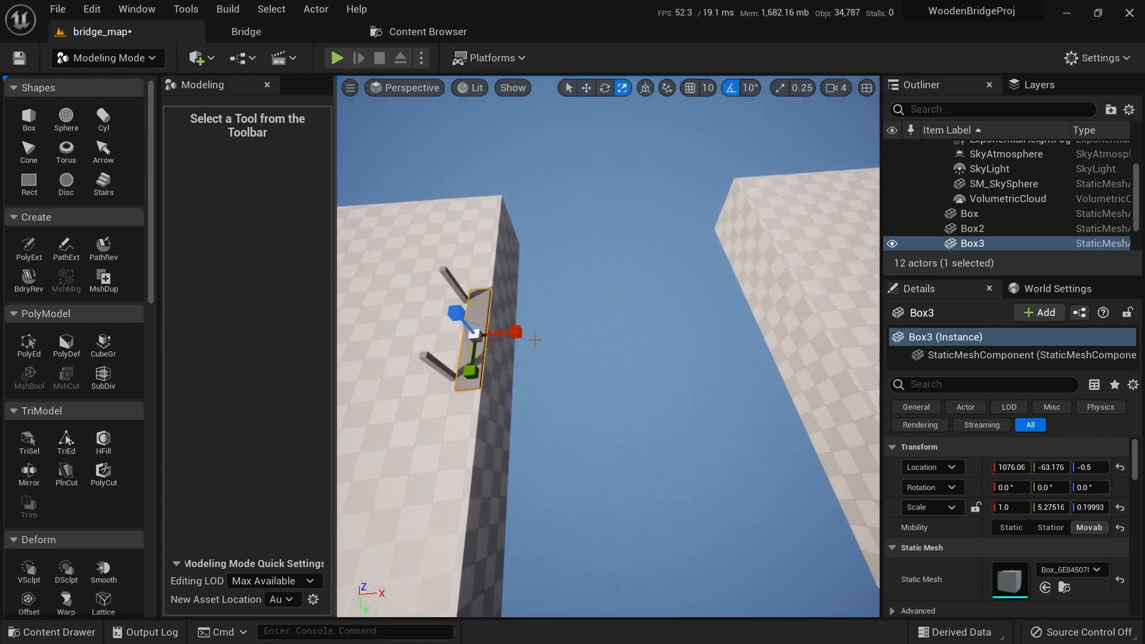
drag(515, 330, 691, 318)
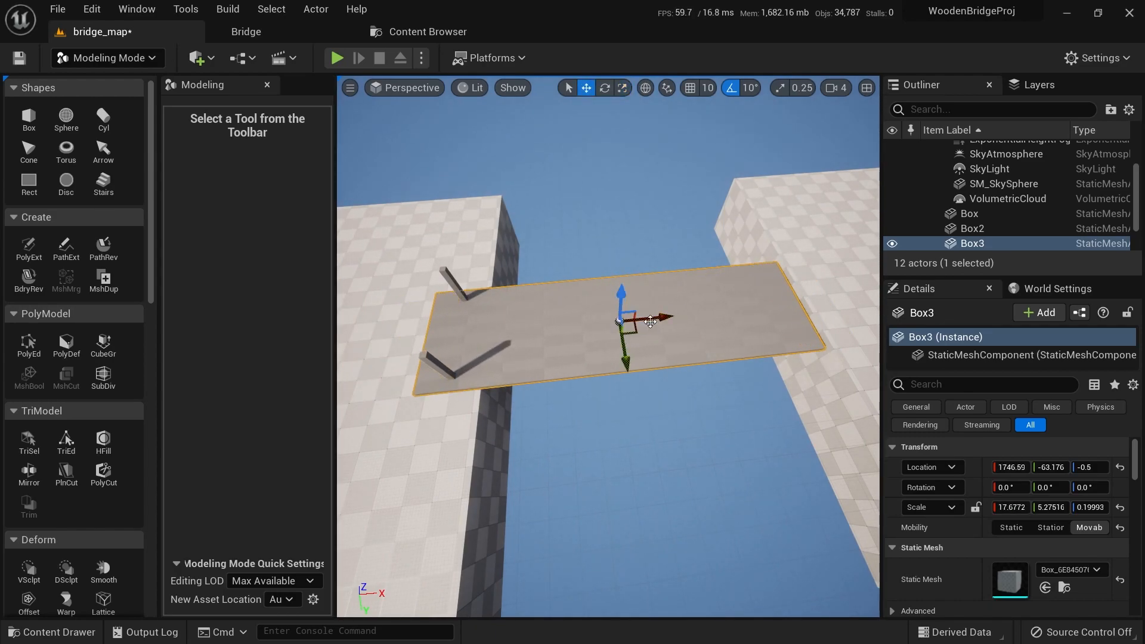
right_drag(683, 314, 684, 314)
Return to Select mode and play-test the level by running the character between the posts and along the deck
key(shift+1)
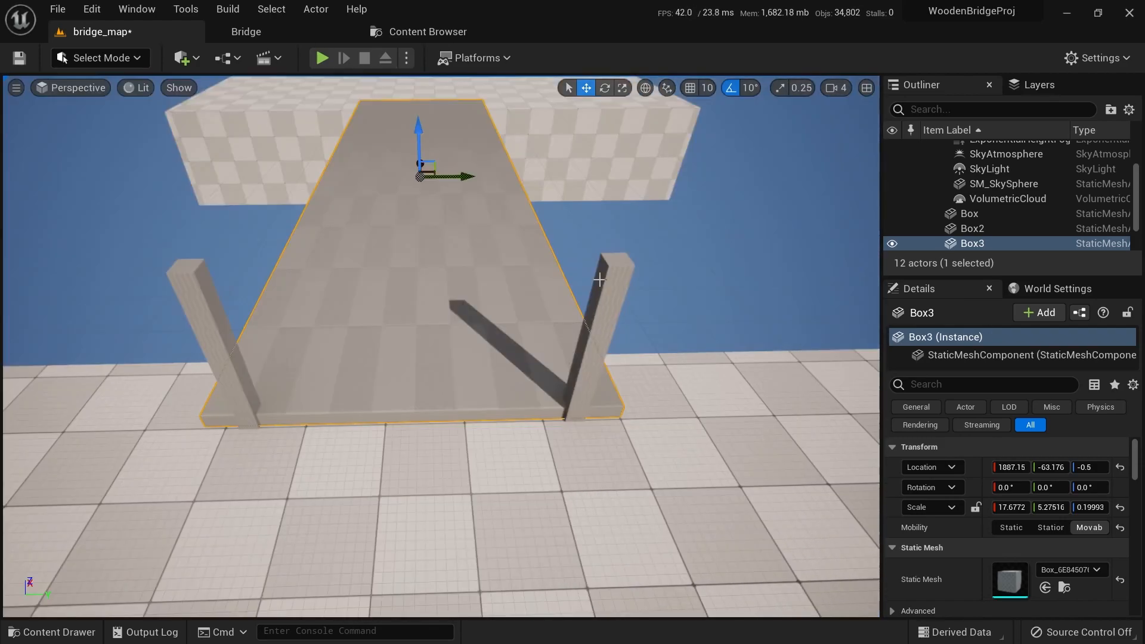
click(322, 58)
key(w)
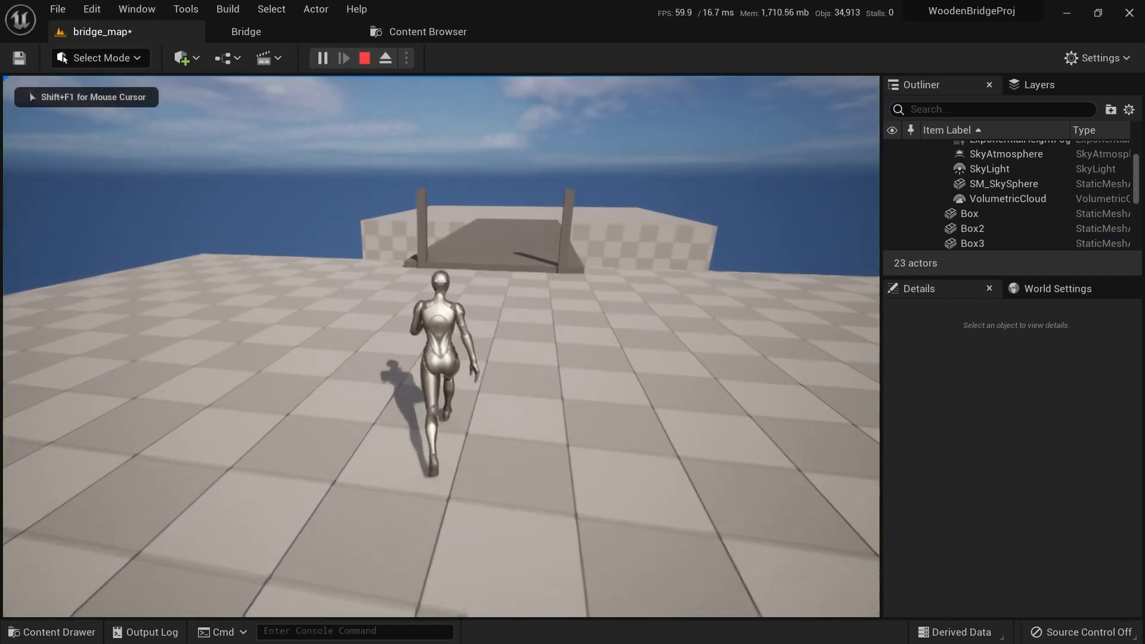
key(w)
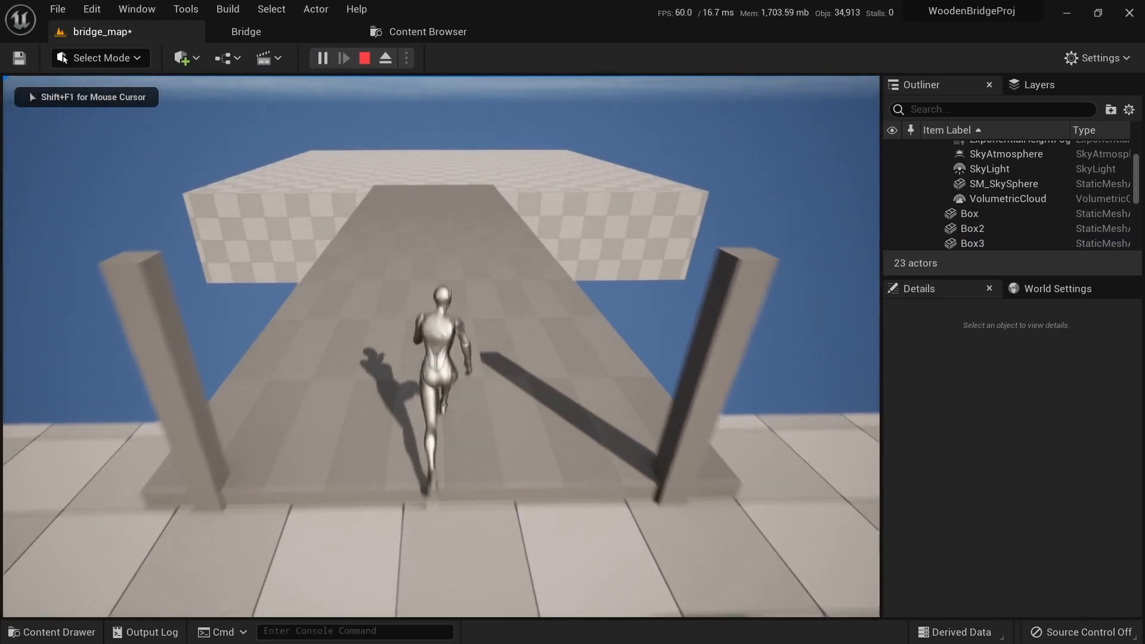
key(w)
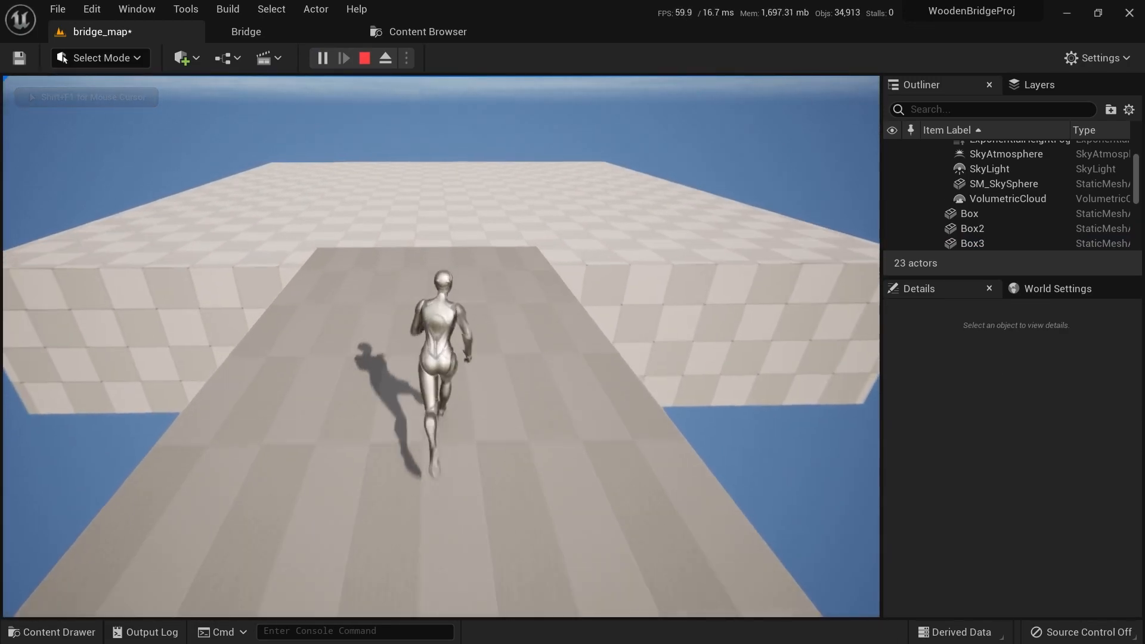
key(Escape)
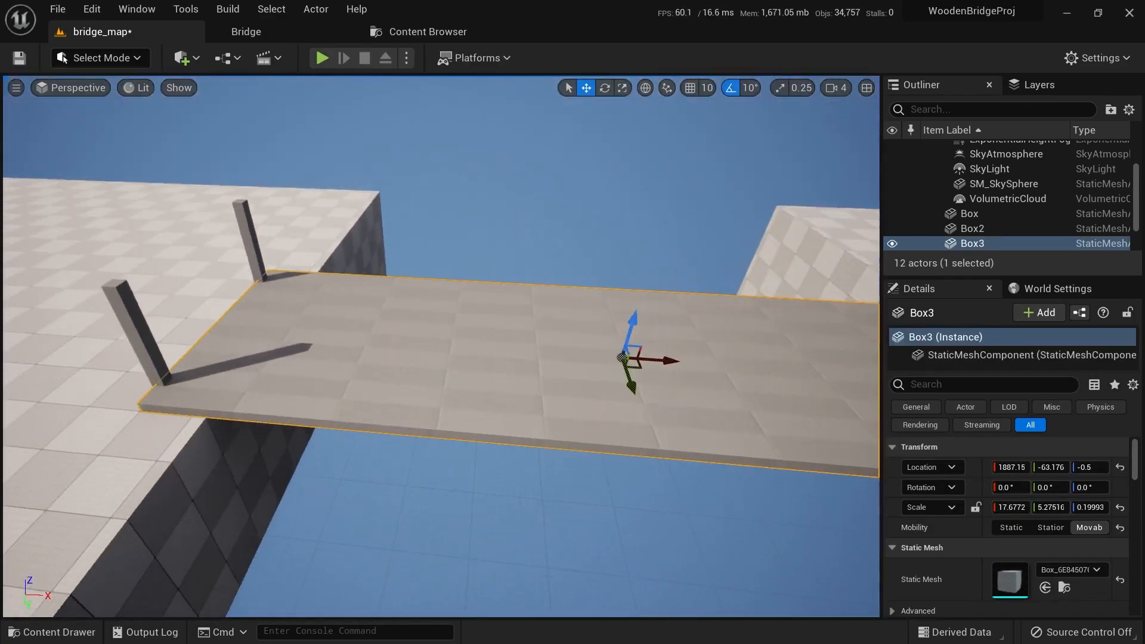
Duplicate both bridge posts together and place the copies at the far end of the deck, at about X 2750
right_drag(64, 453, 2, 447)
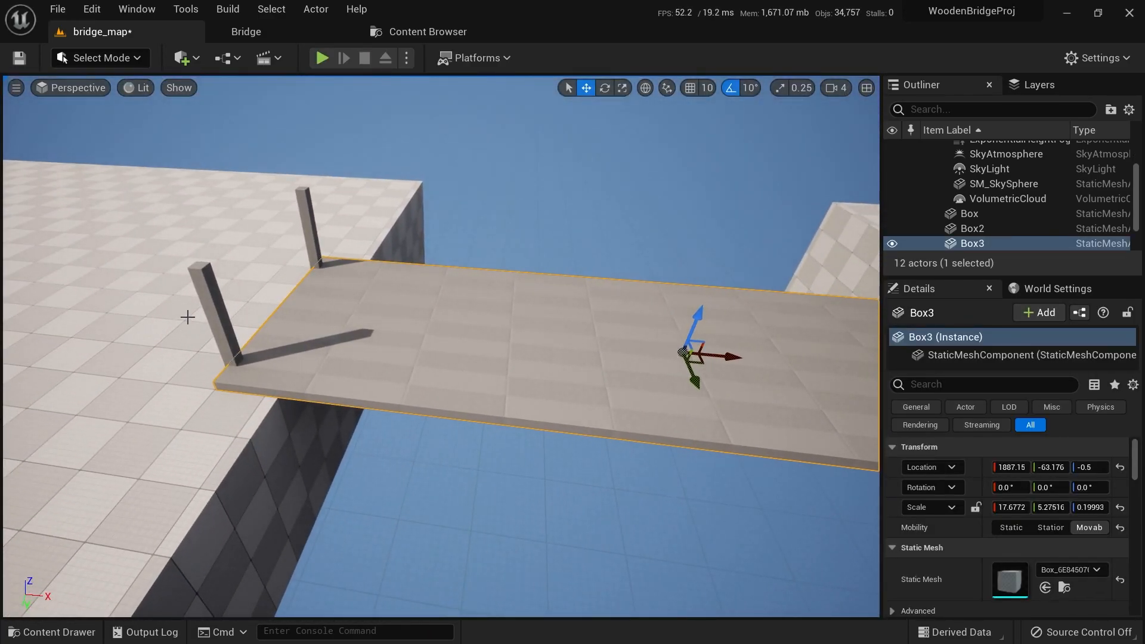
click(207, 301)
ctrl+click(312, 210)
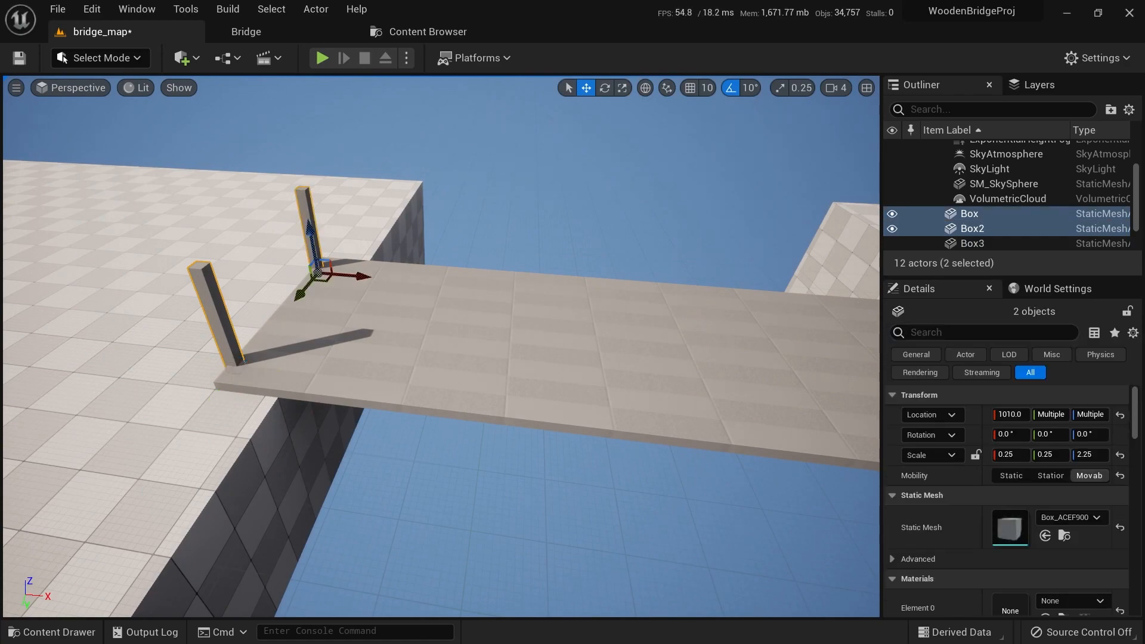
right_drag(317, 274, 317, 298)
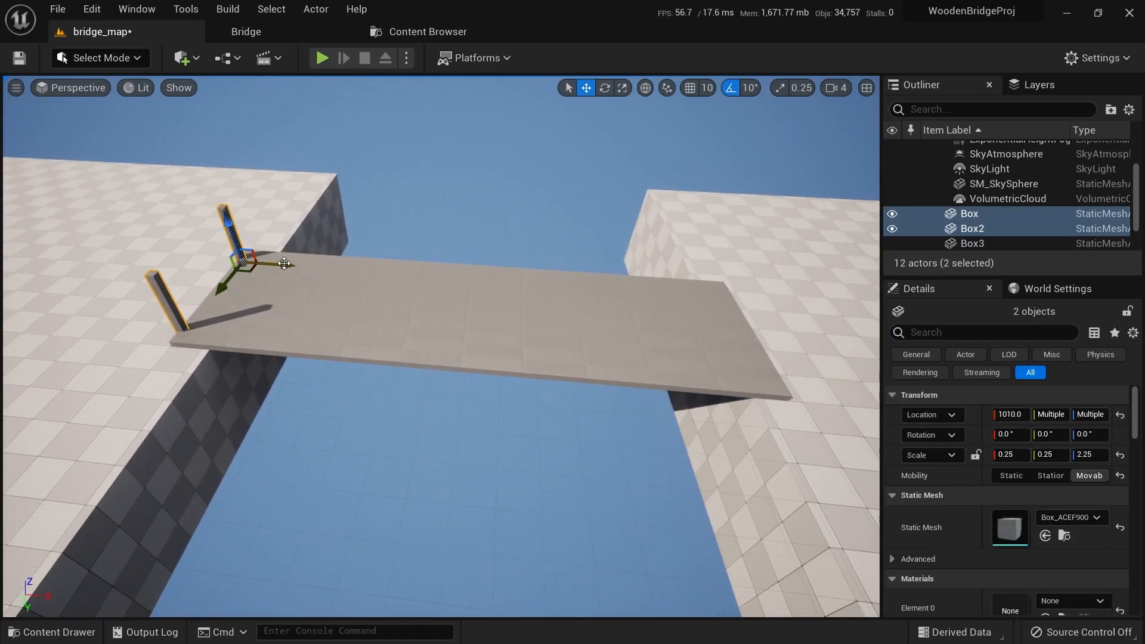
alt+drag(283, 263, 283, 263)
alt+drag(715, 328, 859, 358)
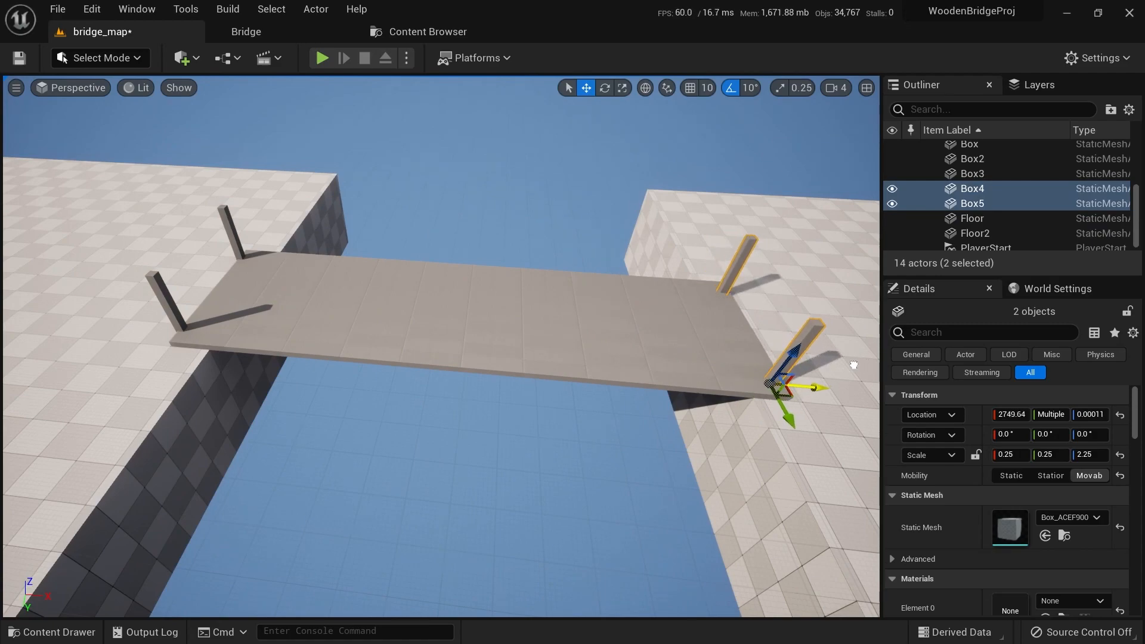
Play from a spot on the starting platform and run the character onto the bridge to check its scale with all four posts
right_drag(612, 356, 731, 301)
mouse_move(558, 359)
right_down()
mouse_move(656, 372)
mouse_move(632, 351)
mouse_move(558, 359)
right_up()
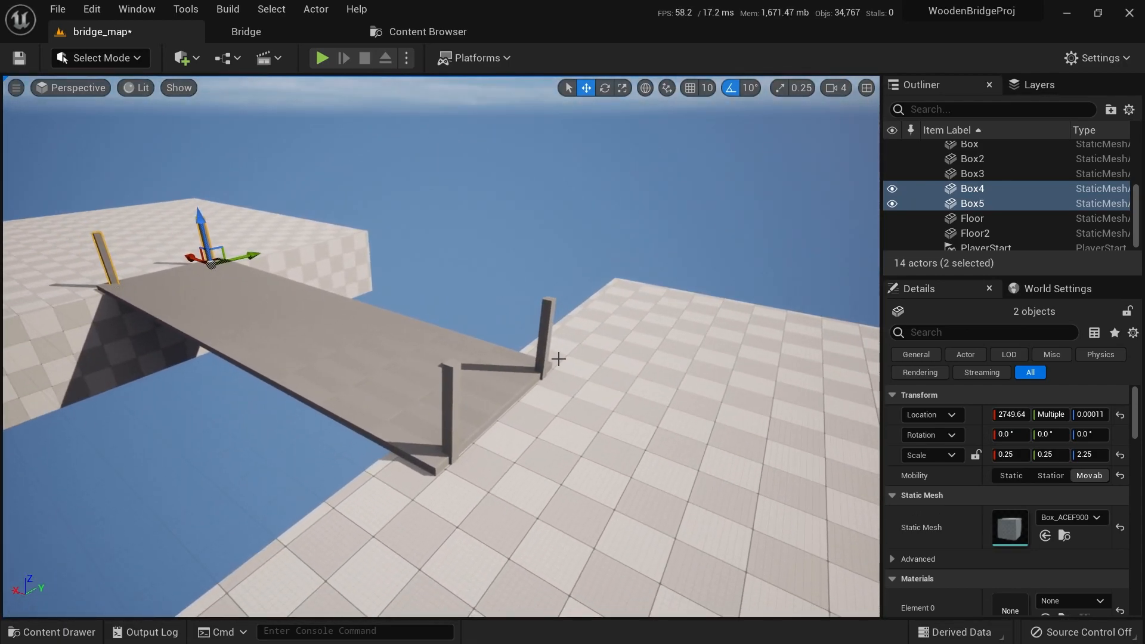
right_click(556, 478)
click(600, 462)
key(w)
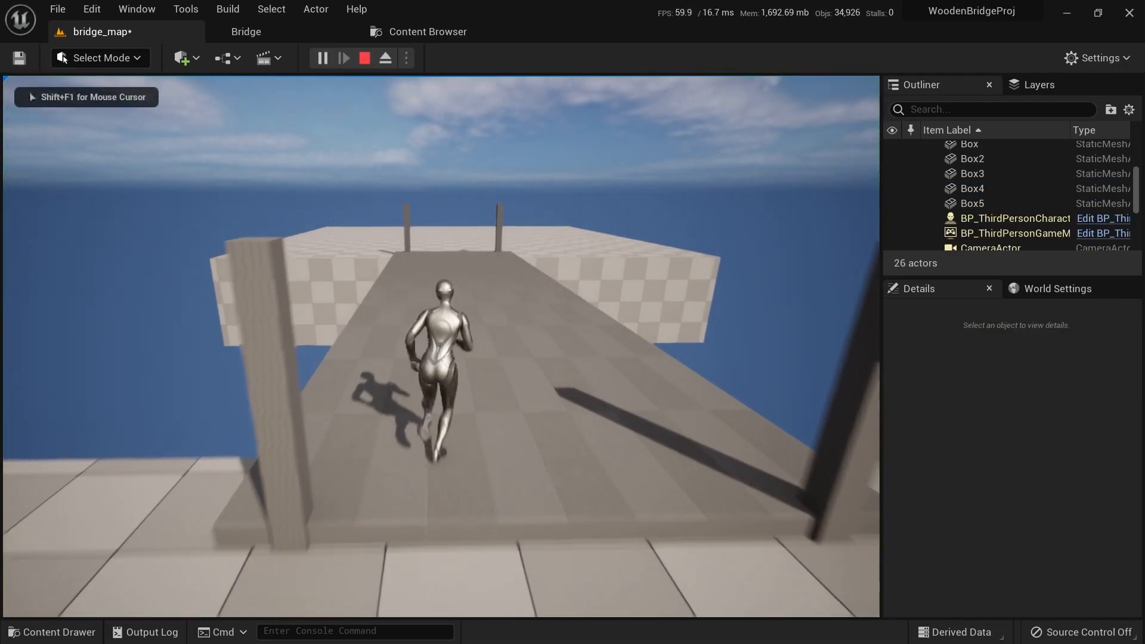
key(Escape)
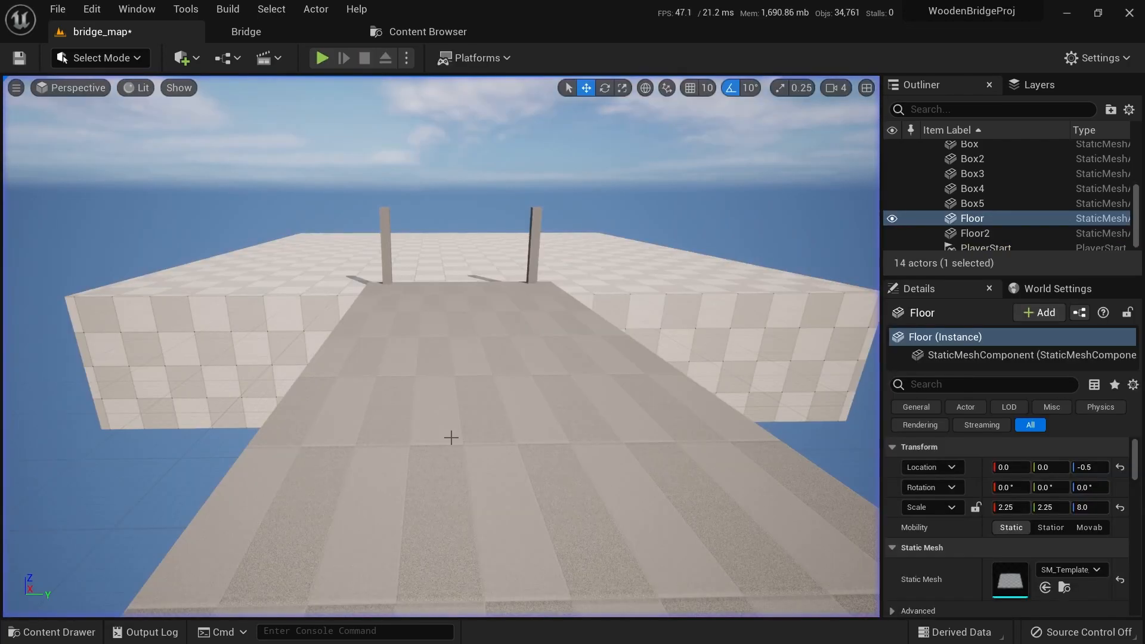
Duplicate the far floor platform as a third platform beside it, at about X 3810, Y 3650
key(s)
right_drag(441, 346, 417, 355)
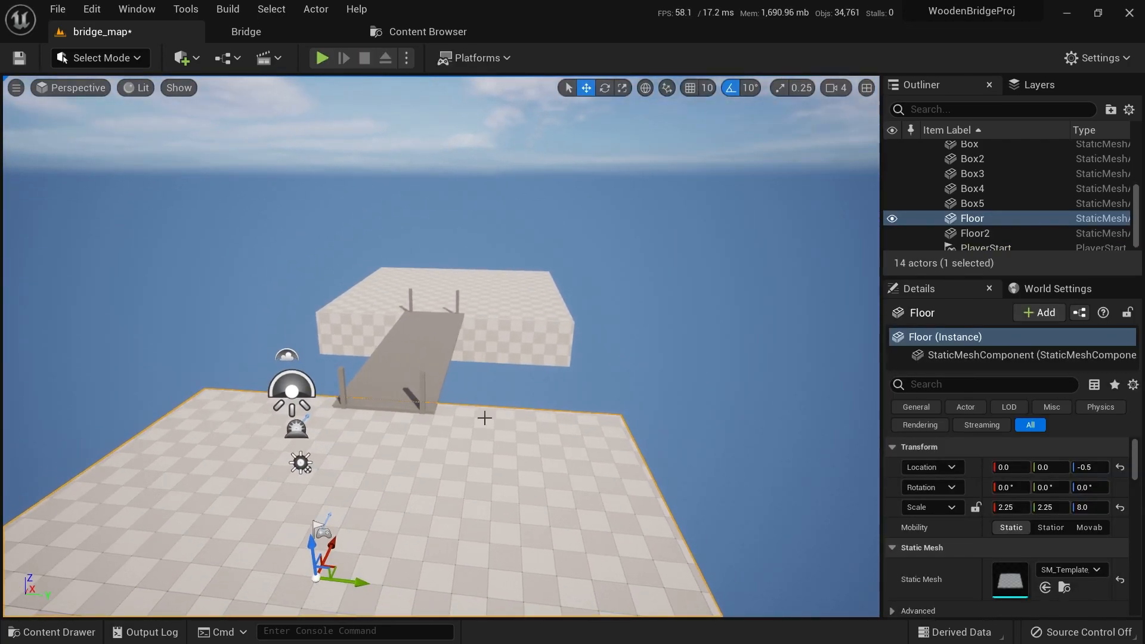
key(d)
key(w)
right_drag(457, 414, 398, 412)
key(w)
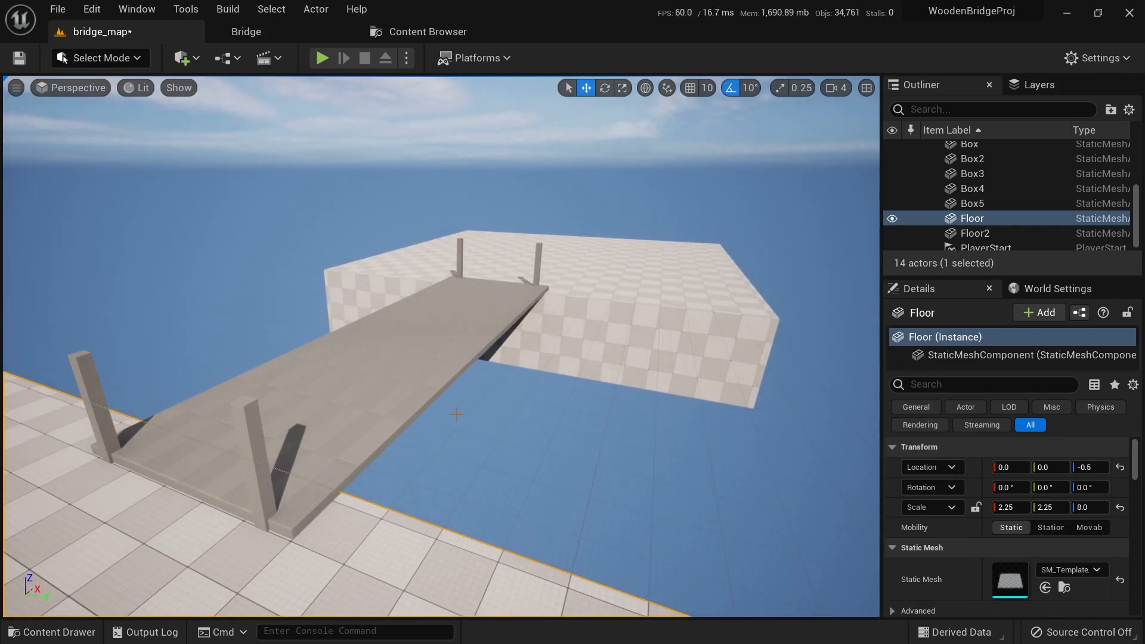
click(616, 356)
key(e)
right_drag(581, 314, 580, 352)
key(s)
alt+drag(451, 265, 800, 439)
right_drag(800, 440, 753, 439)
key(s)
mouse_move(508, 322)
right_down()
mouse_move(555, 322)
mouse_move(509, 322)
right_up()
key(w)
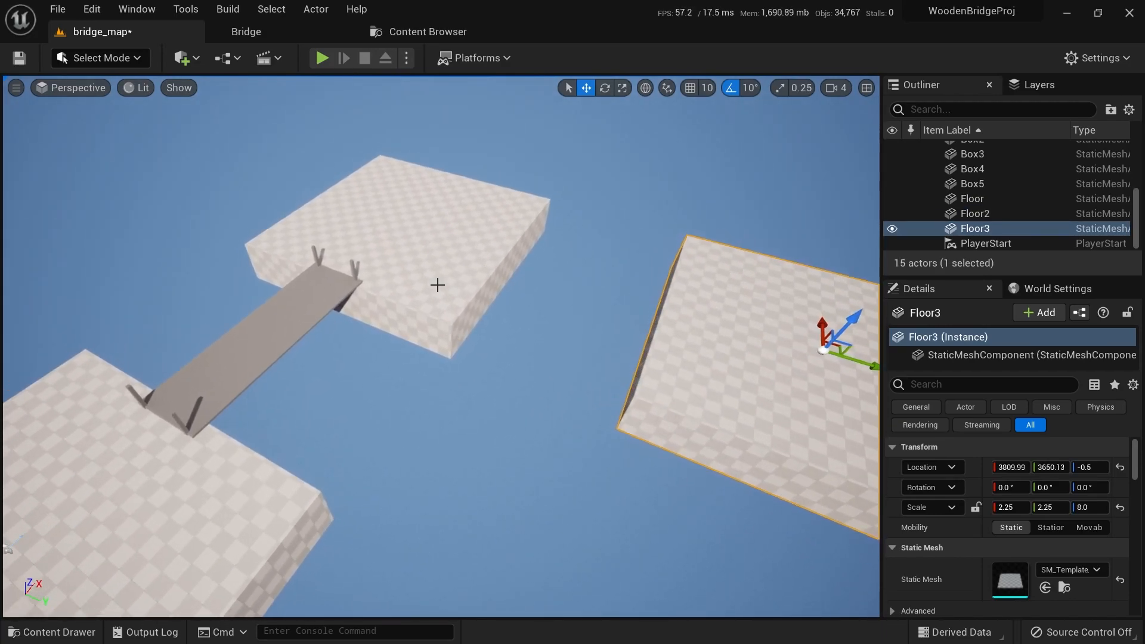
Try a copy of the deck and four posts rotated -90° about Z across the gap to the third platform, and delete it
click(305, 317)
key(w)
right_drag(305, 317, 185, 317)
ctrl+click(578, 490)
ctrl+click(434, 375)
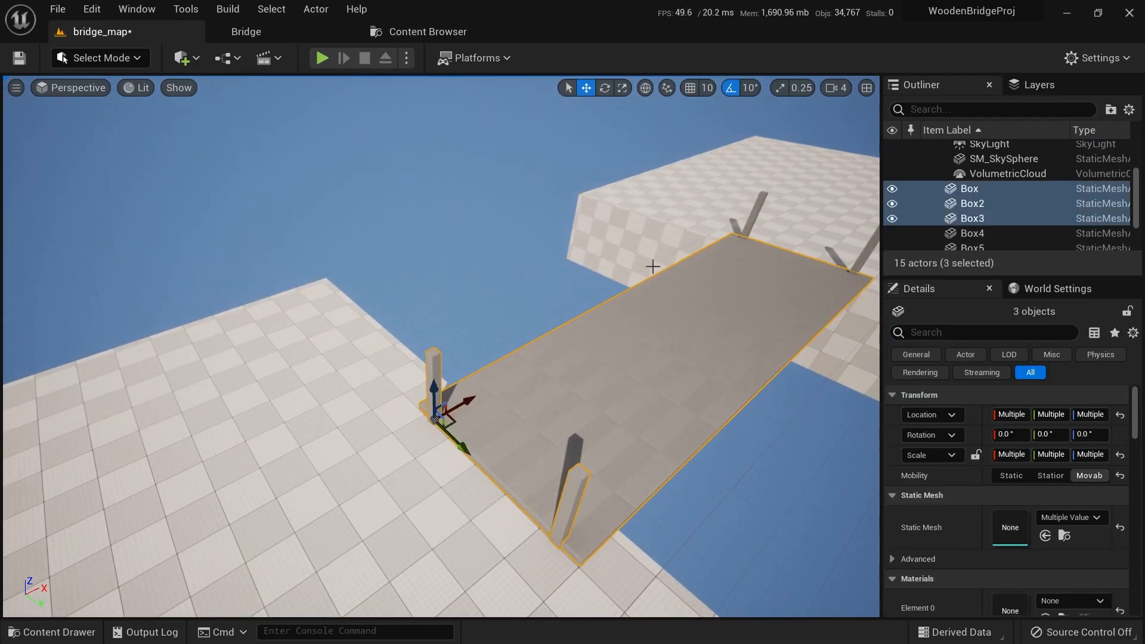
key(f)
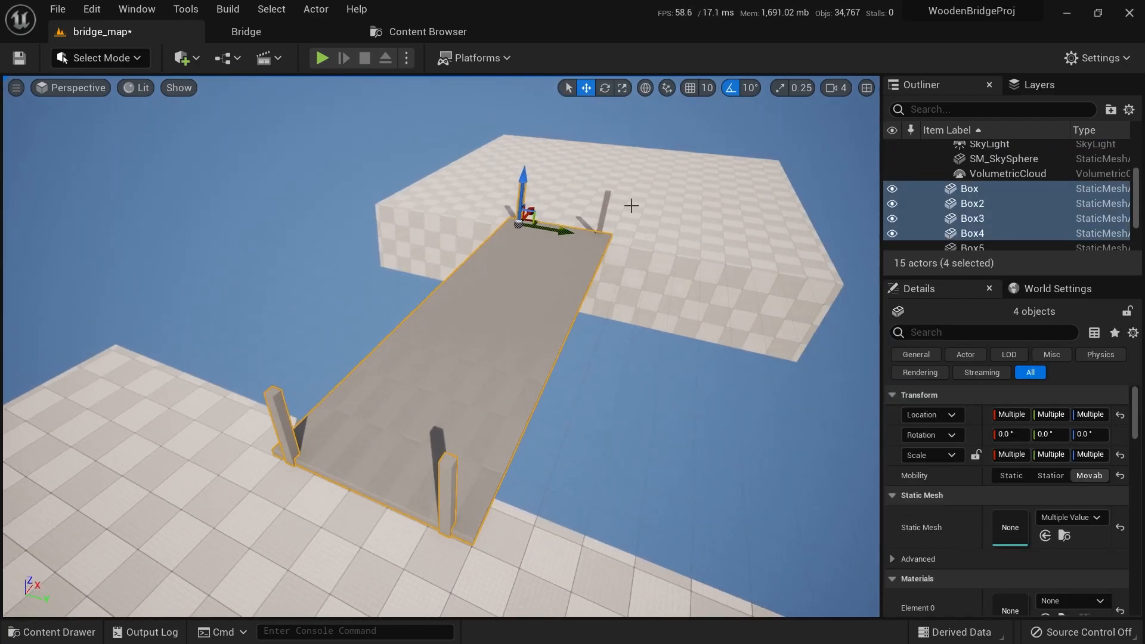
ctrl+click(606, 194)
right_drag(605, 194, 694, 182)
key(s)
key(e)
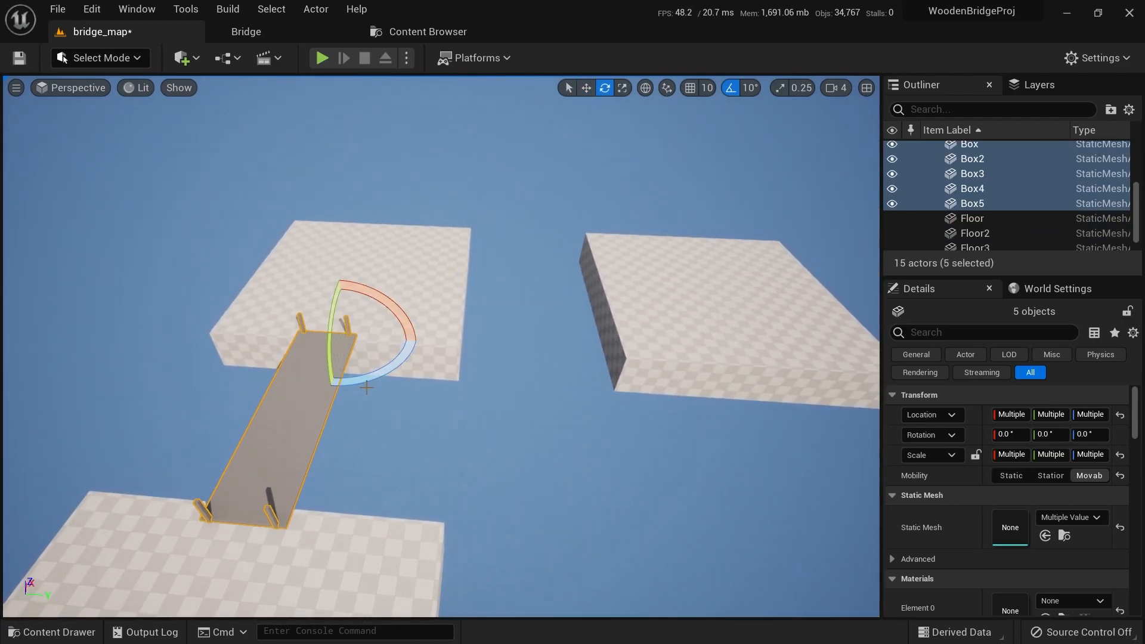
alt+drag(378, 372, 322, 364)
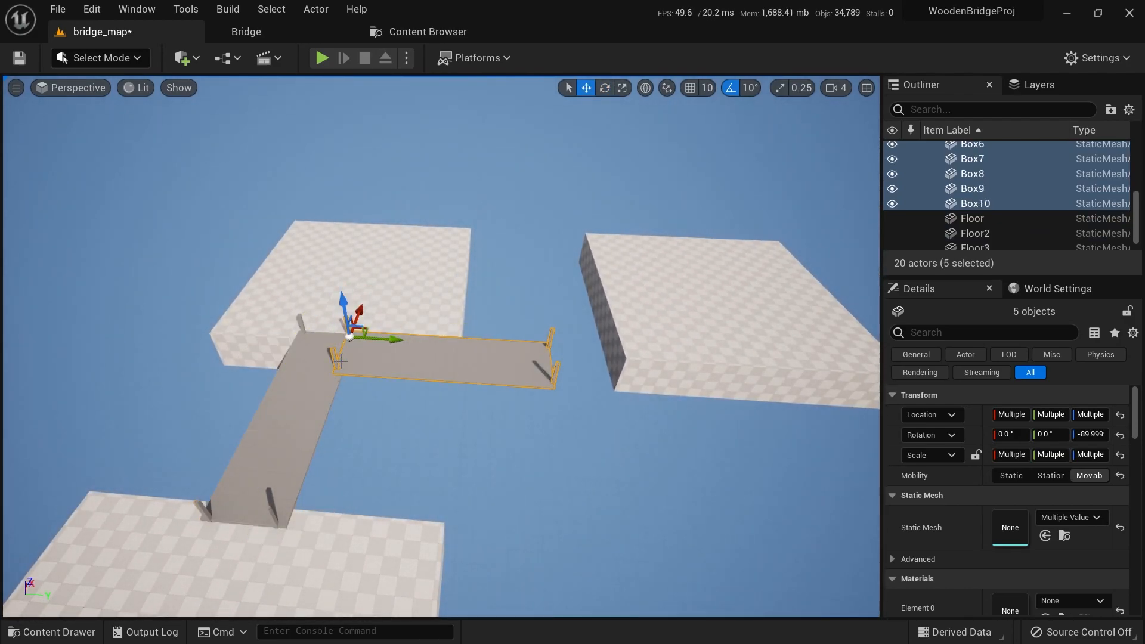
drag(370, 332, 473, 276)
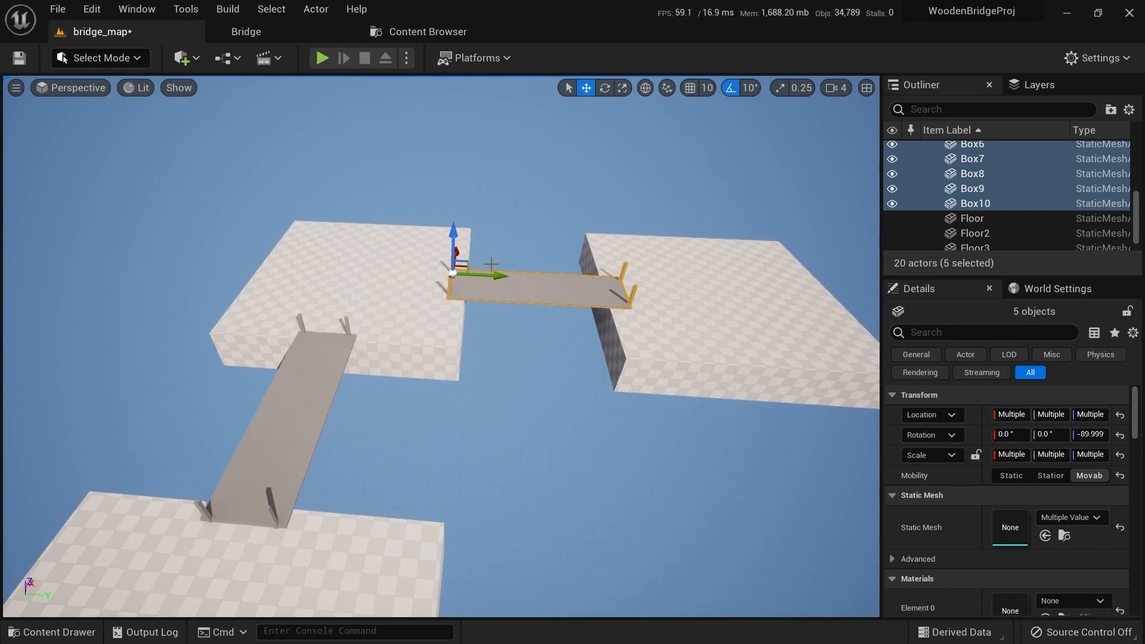
key(Delete)
Select the bridge deck together with all four of its posts
right_drag(485, 454, 478, 340)
key(w)
key(w)
right_drag(515, 293, 658, 238)
key(a)
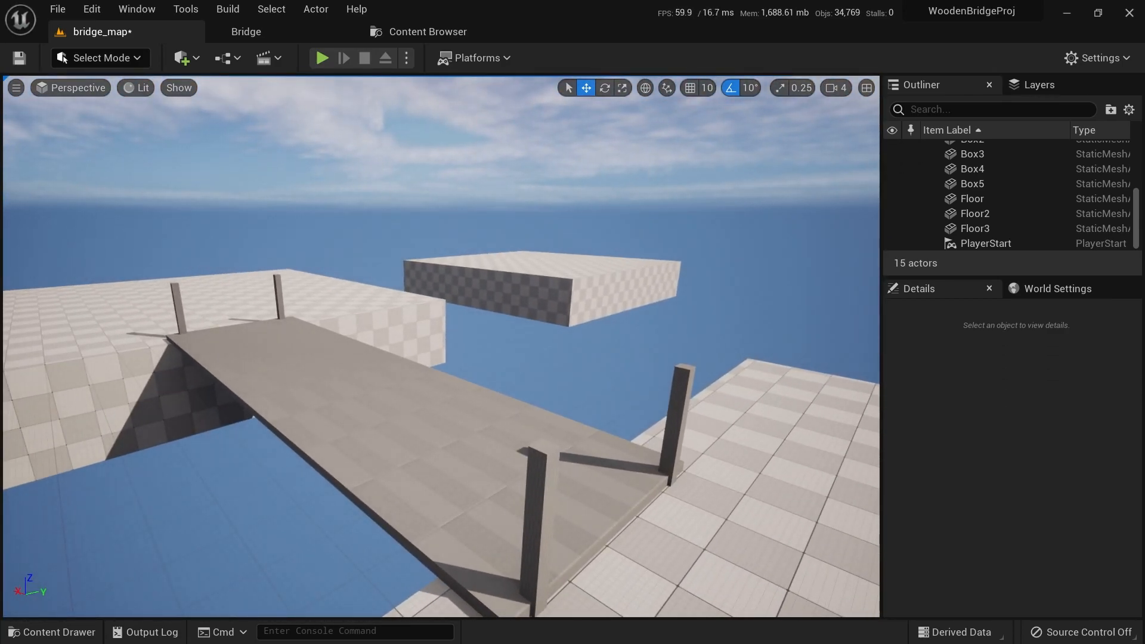
click(407, 416)
ctrl+click(277, 281)
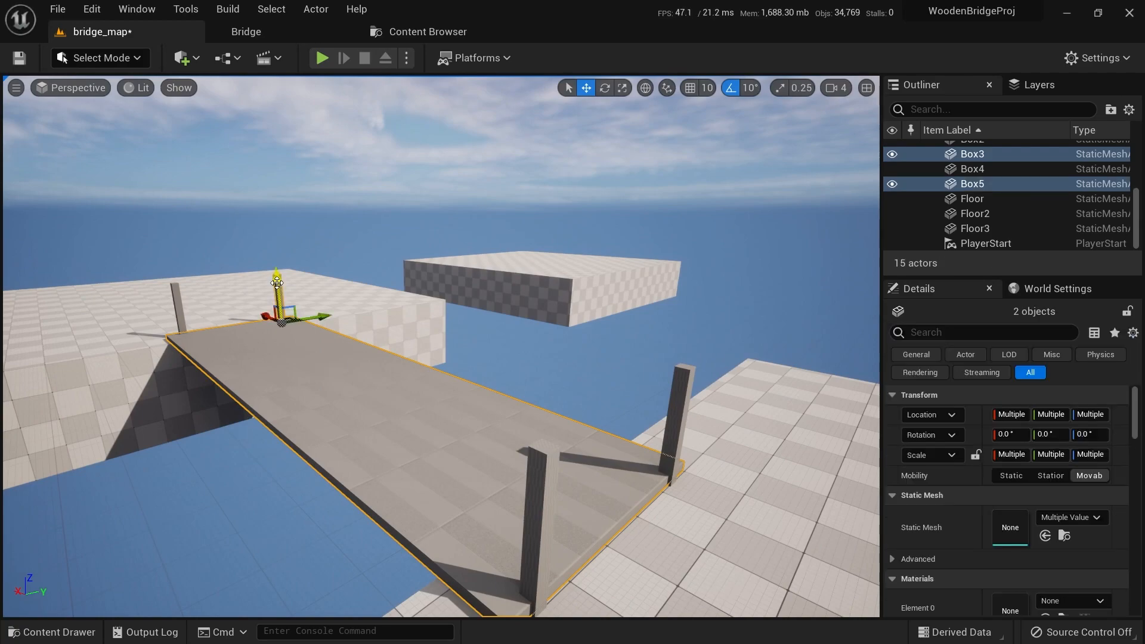
ctrl+click(537, 468)
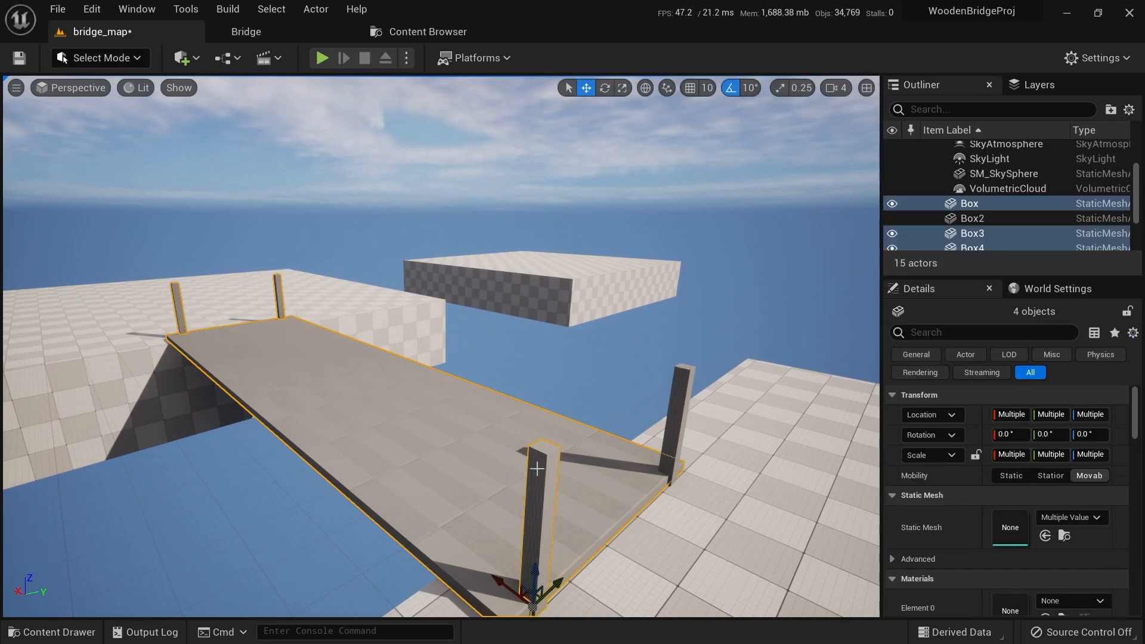
ctrl+click(686, 395)
Create a packed level actor from the five selected bridge pieces, with External Actors enabled and pivot type Center Min Z
key(d)
right_drag(687, 394, 512, 317)
key(s)
key(w)
right_click(513, 317)
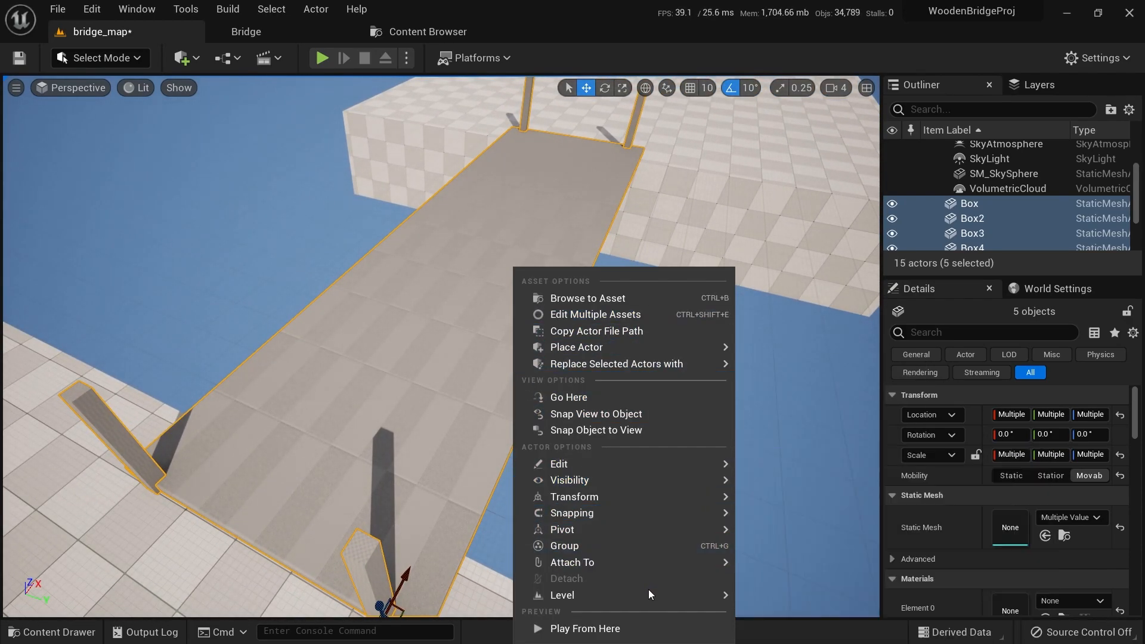
mouse_move(649, 594)
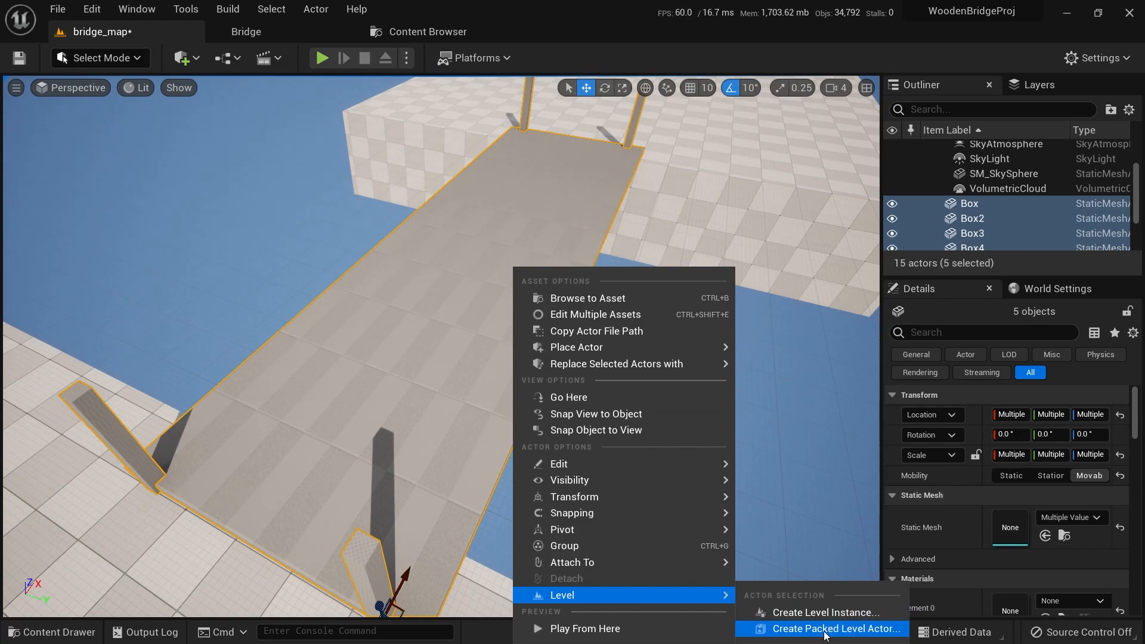
click(826, 629)
drag(683, 238, 496, 187)
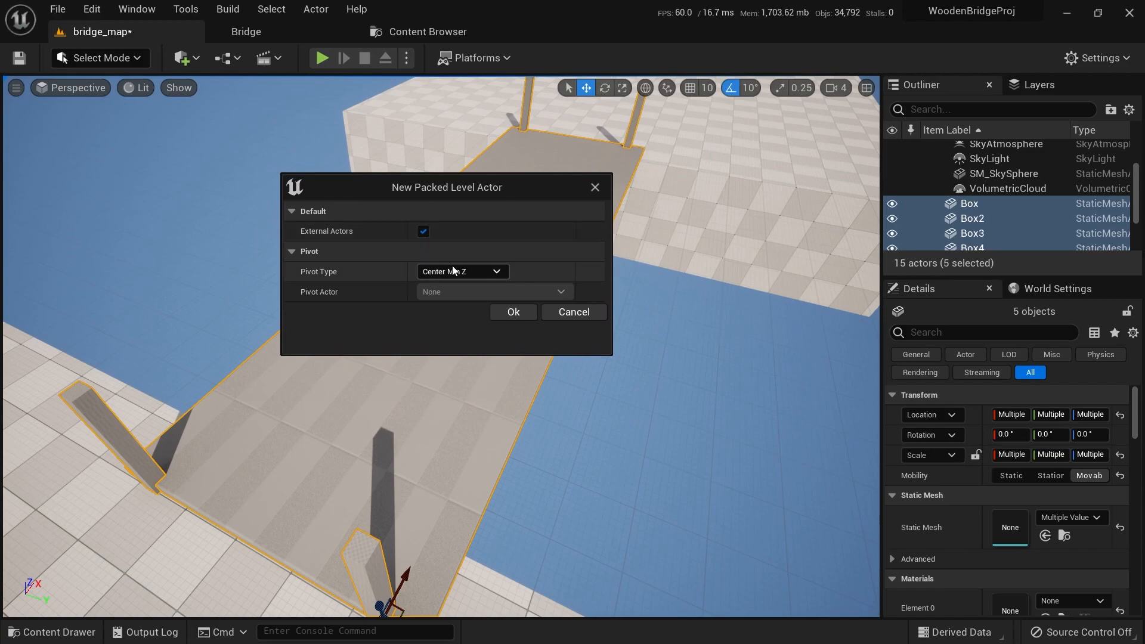
click(476, 270)
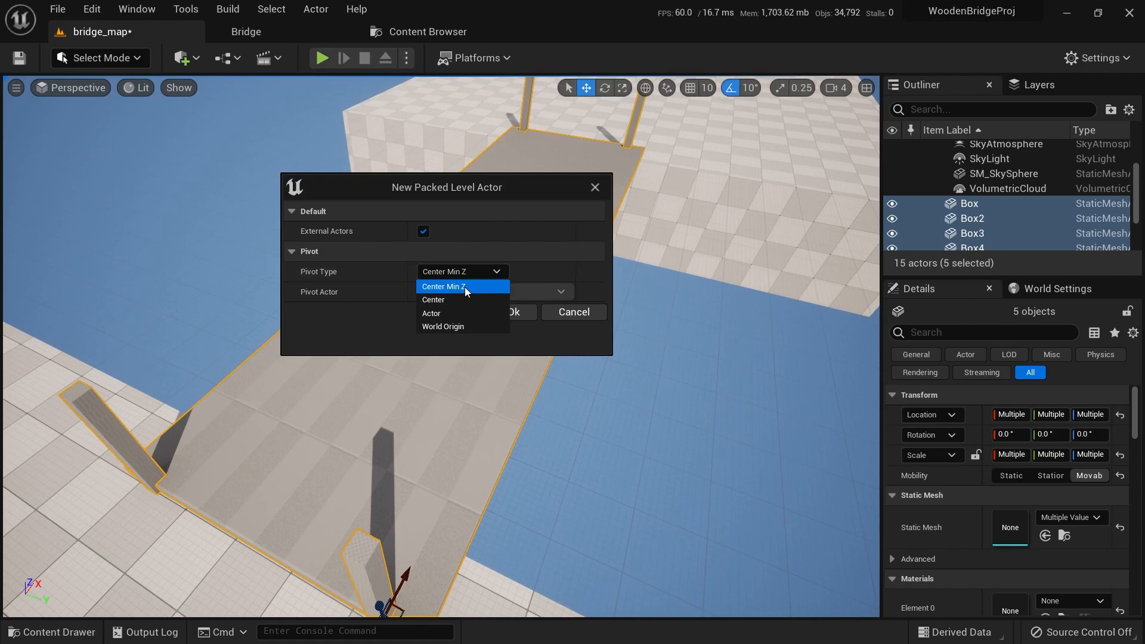
click(575, 256)
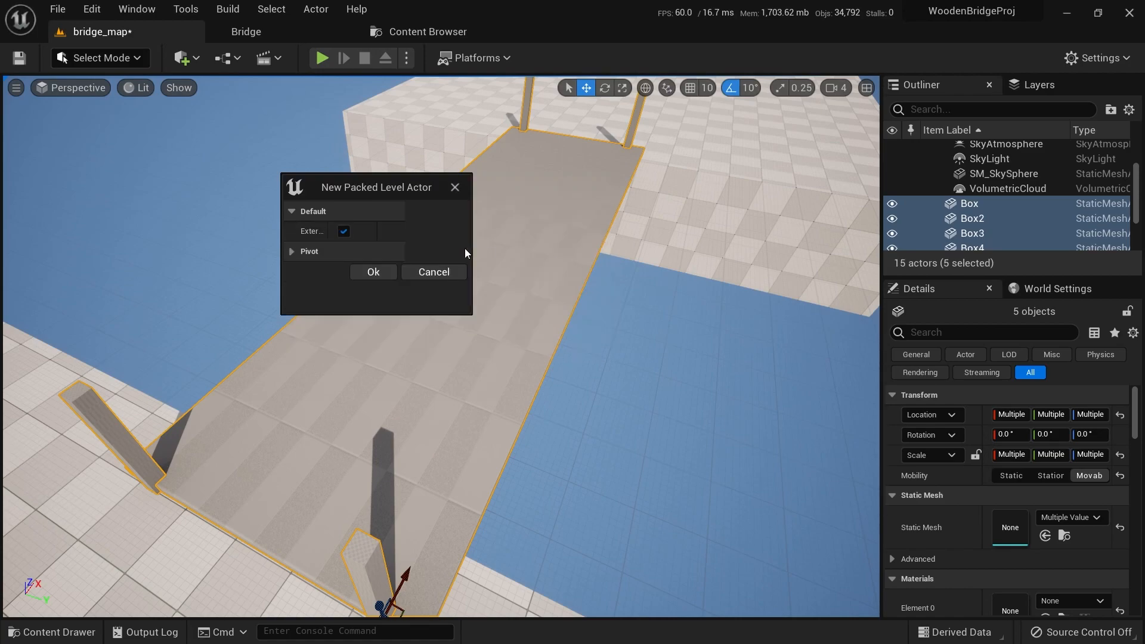
click(358, 254)
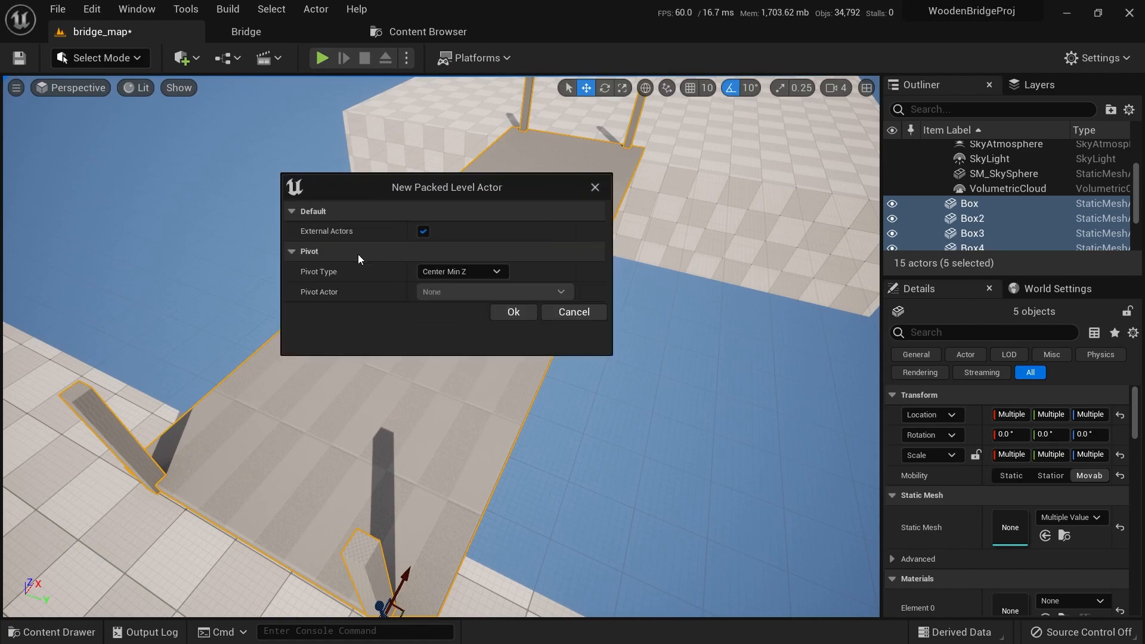
click(524, 310)
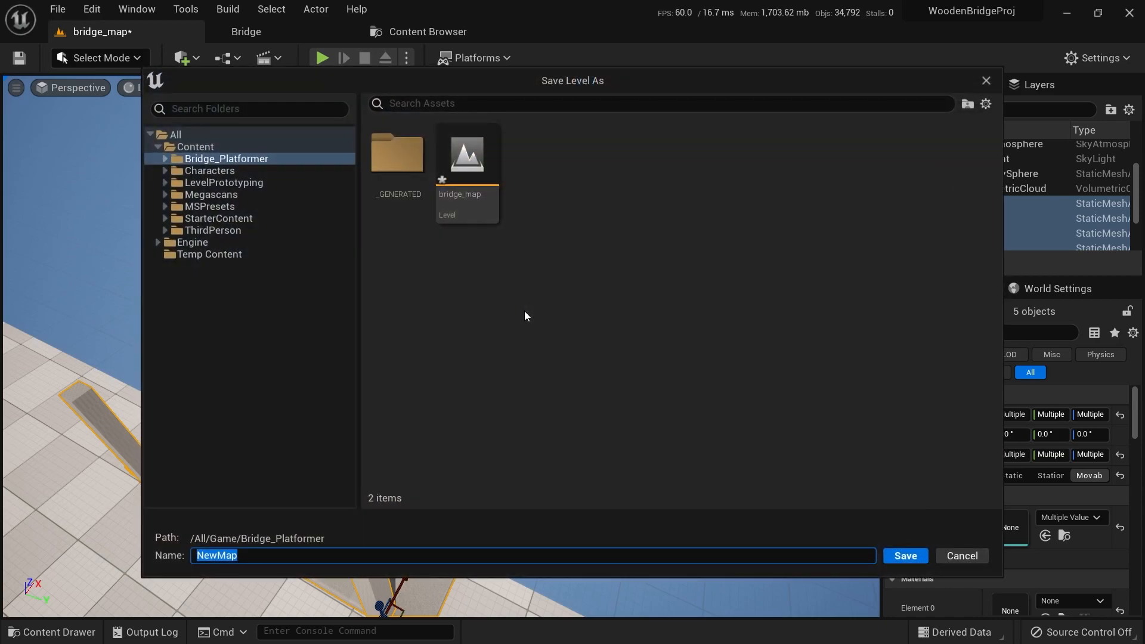
Create a MASS folder inside Bridge_Platformer and open it as the save location for the level
right_click(538, 259)
click(593, 296)
text(MASS)
key(Return)
double_click(489, 143)
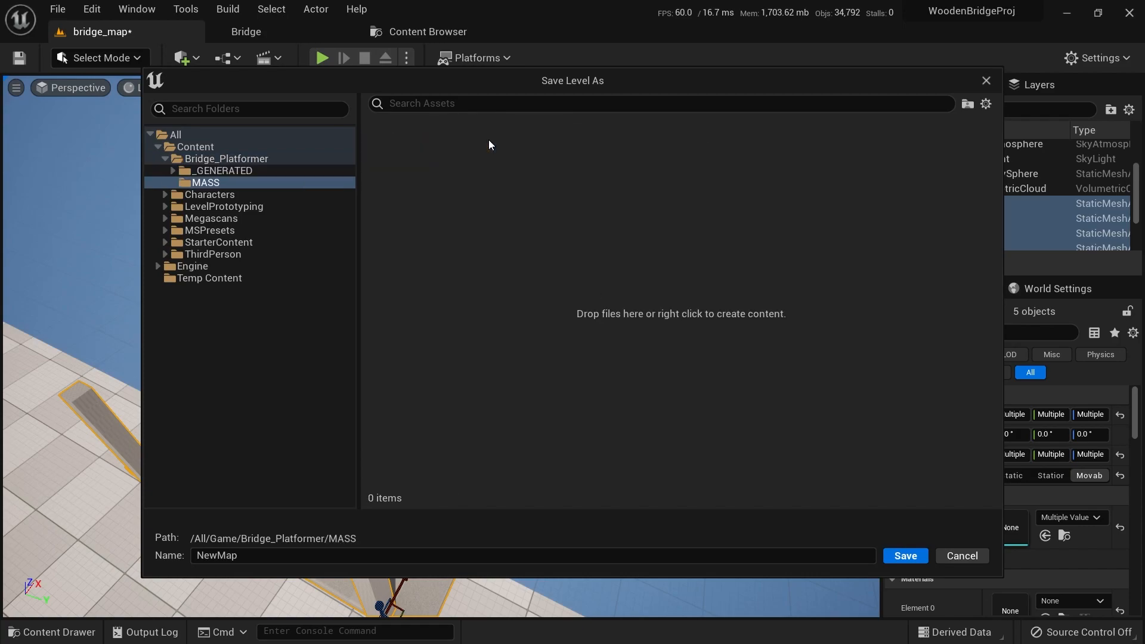
Save the packed bridge level in the MASS folder as MASS_Bridge_01
click(250, 555)
text(MASS_Bridge_01)
key(Return)
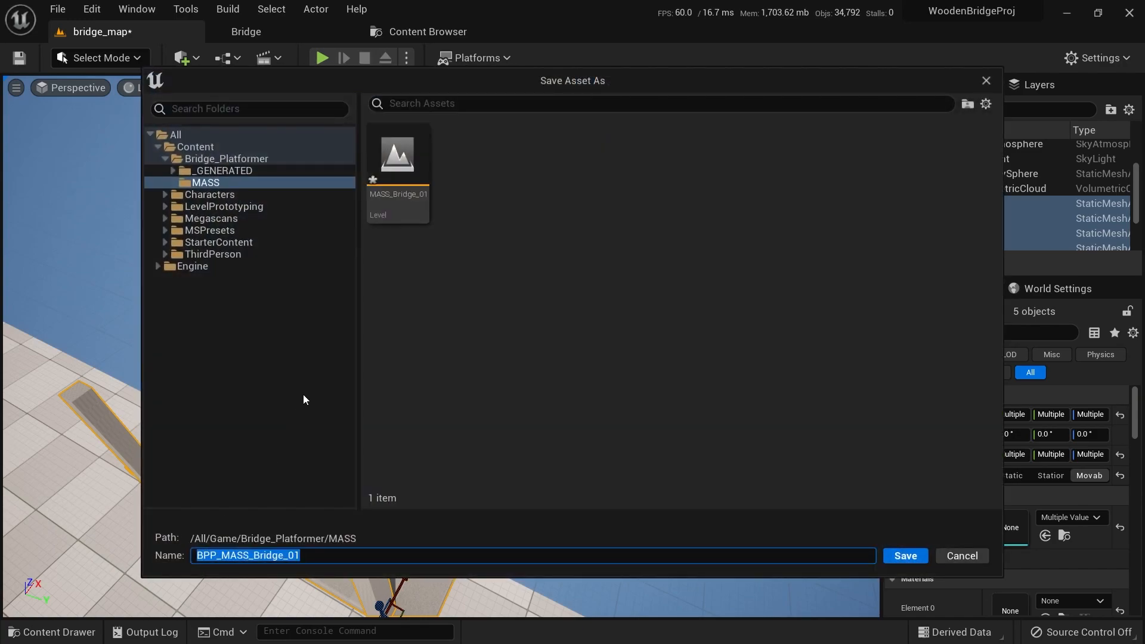
Create a BPP subfolder inside the MASS folder for the packed level actor's blueprint
right_click(586, 217)
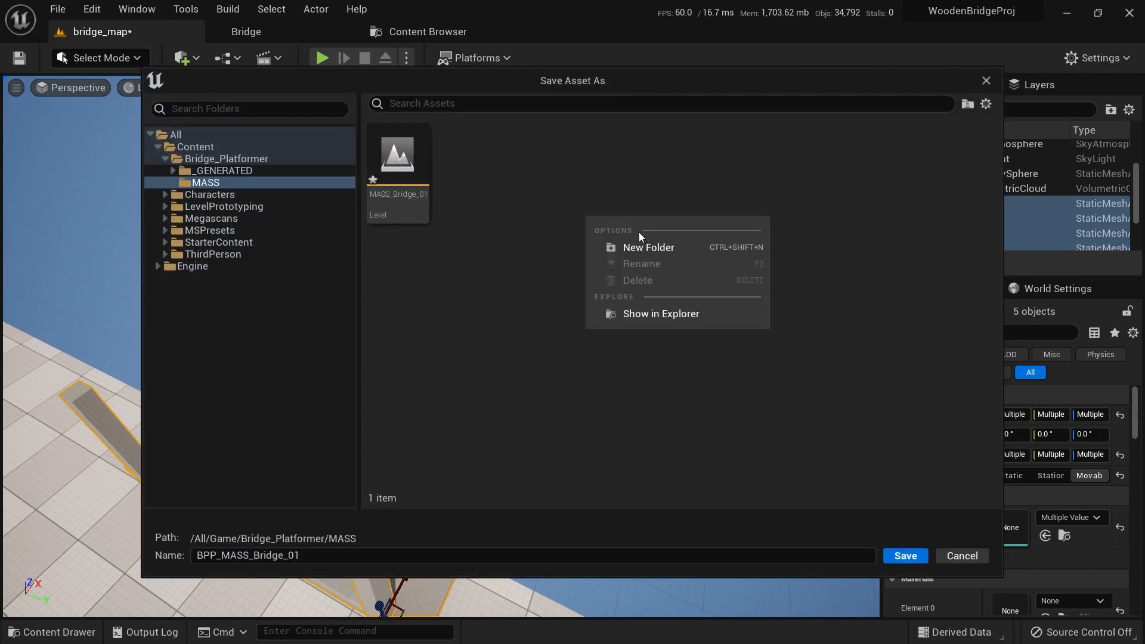
click(639, 245)
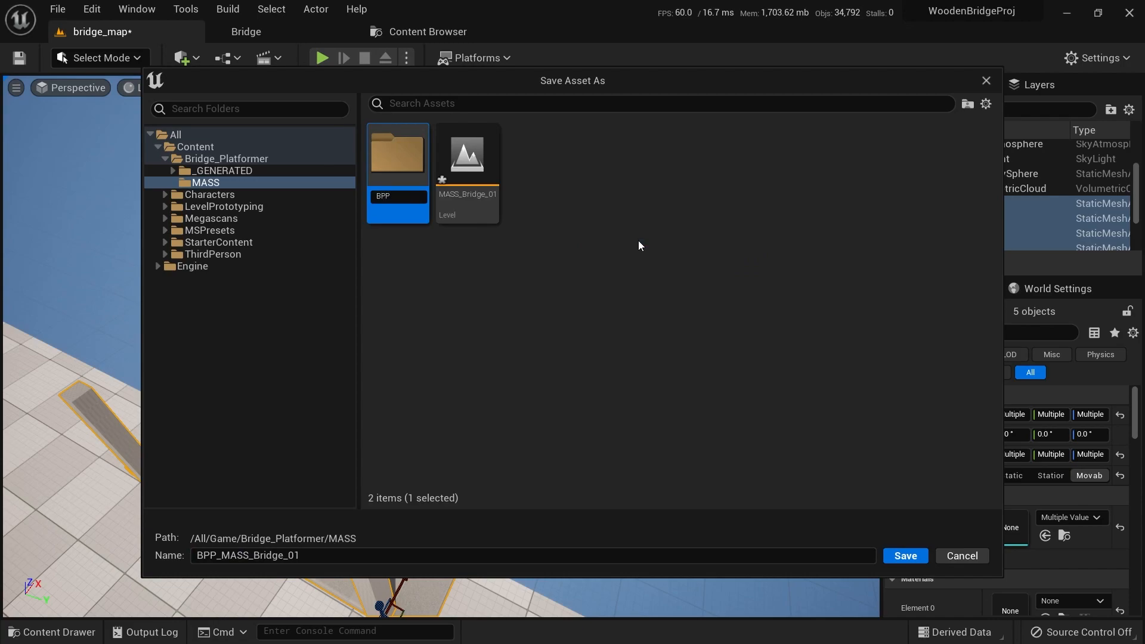
text(BPP)
key(Return)
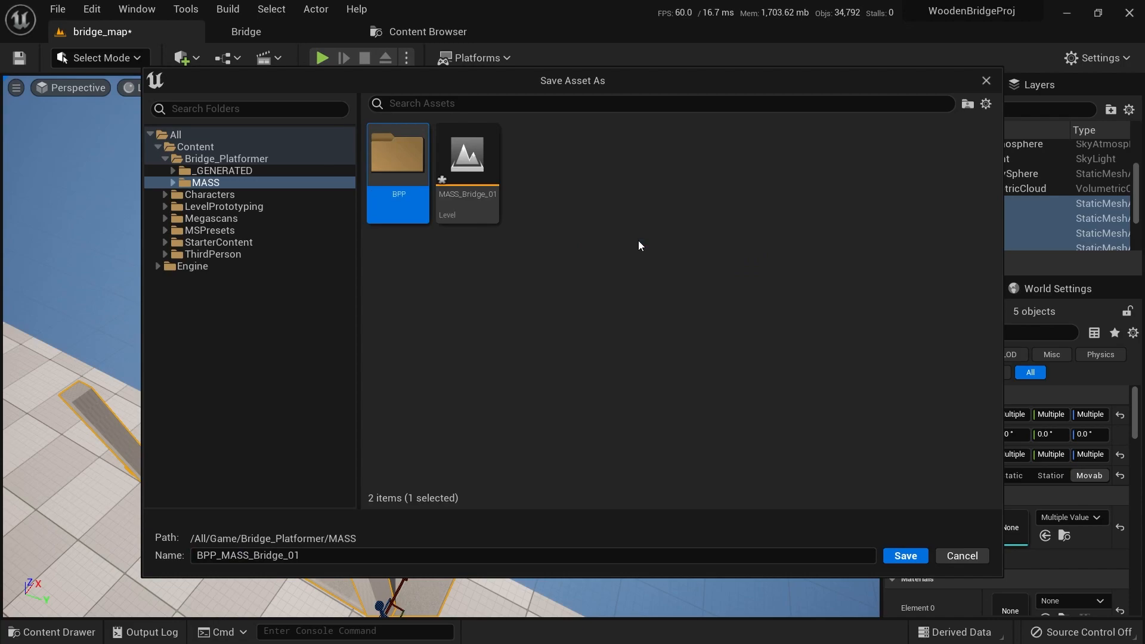
Save the packed bridge blueprint in the BPP folder as BPP_MASS_Bridge_01 and return to bridge_map
double_click(406, 177)
click(904, 556)
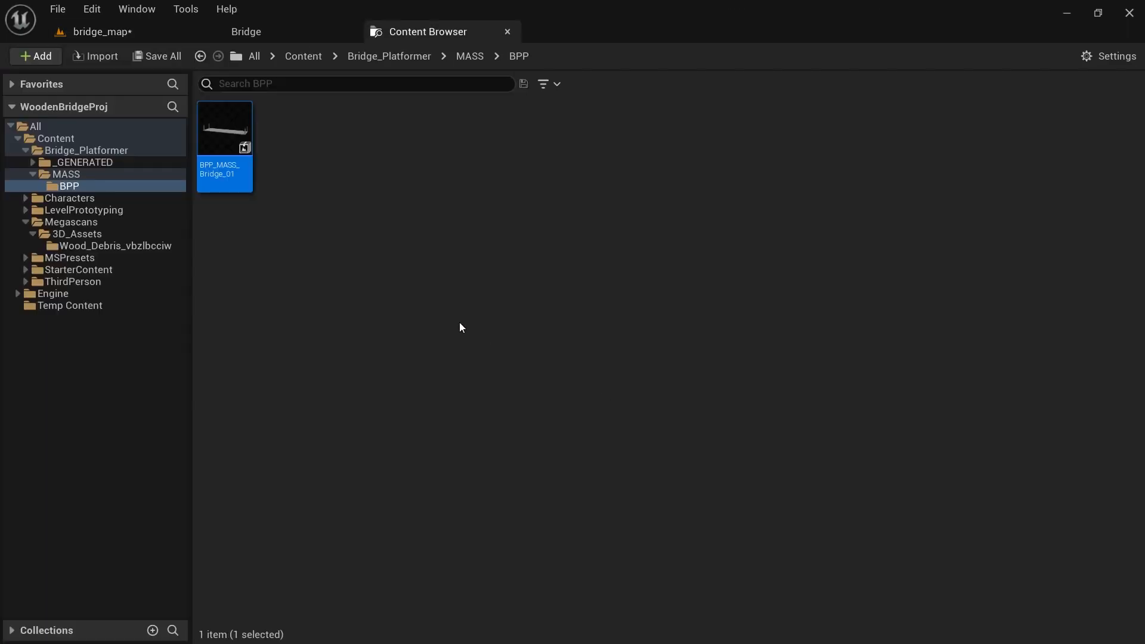
click(118, 36)
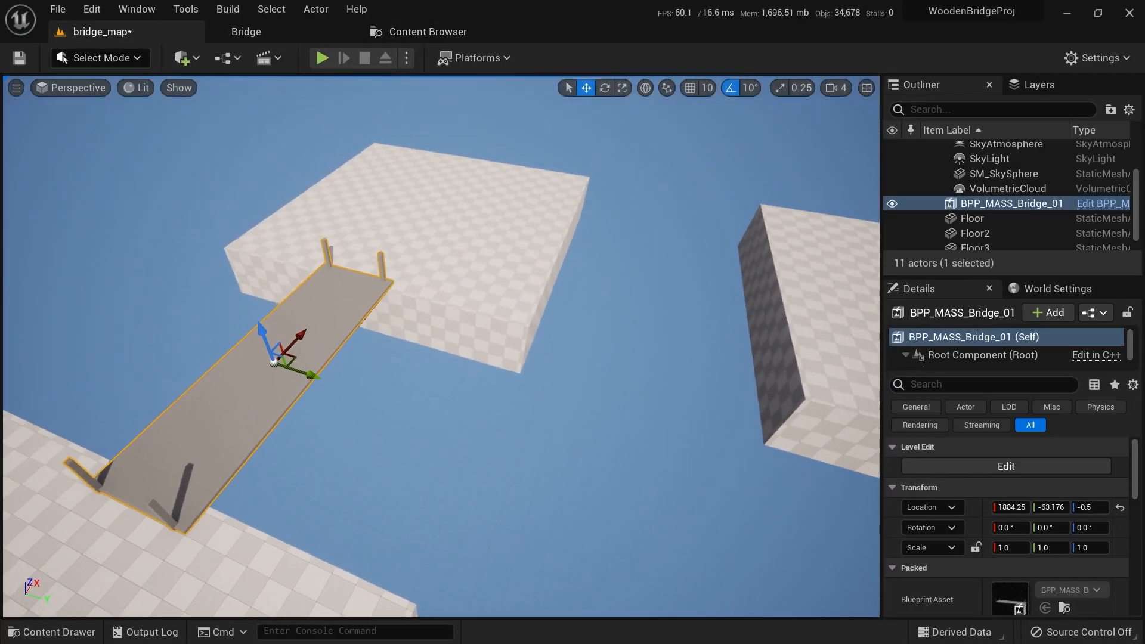
Duplicate the packed bridge, rotated 90 degrees about Z, and fit the copy into the gap between the second and third platforms
key(e)
alt+drag(280, 387, 654, 291)
key(w)
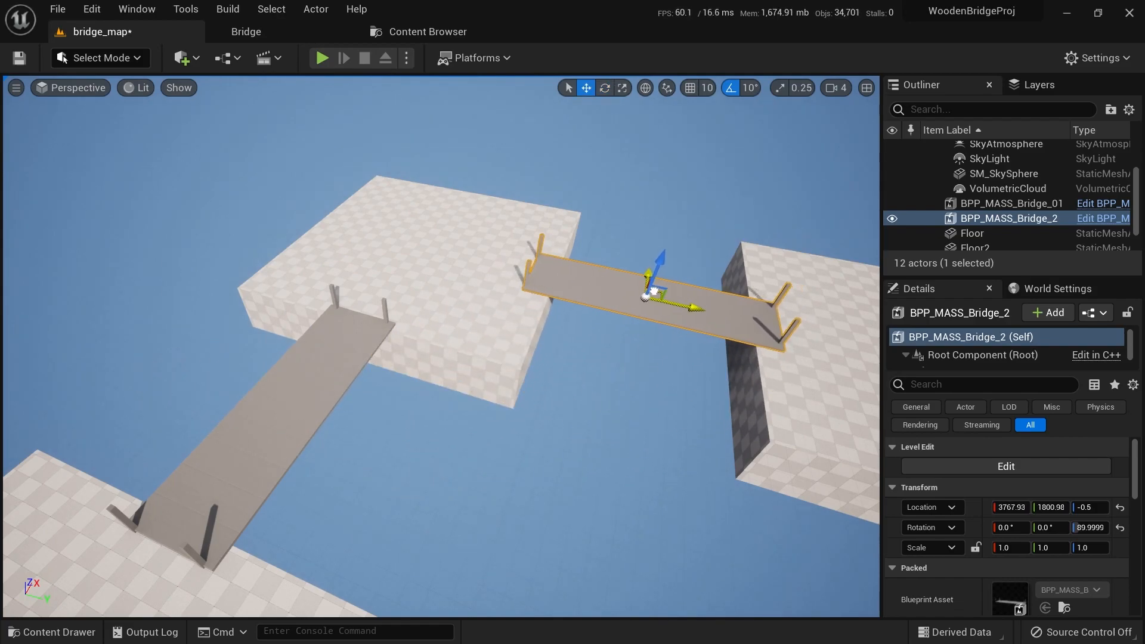
right_drag(623, 319, 462, 358)
drag(486, 332, 501, 332)
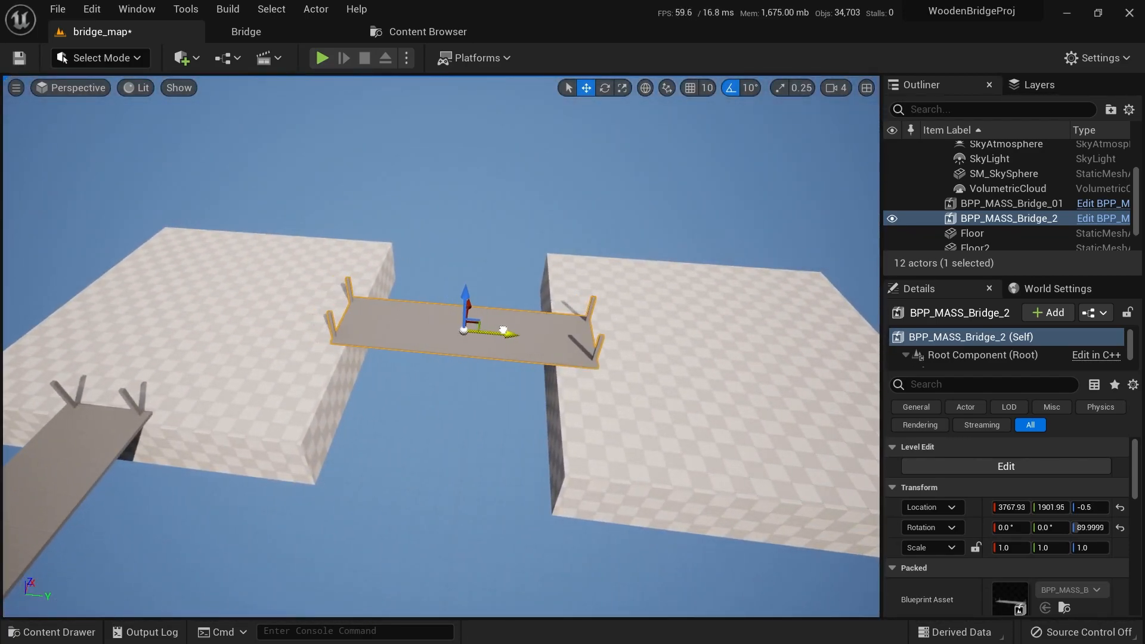
Shift the third platform slightly away from the second bridge and duplicate that bridge onto the platform's far side
click(631, 399)
drag(760, 348, 793, 349)
right_drag(793, 349, 327, 349)
click(326, 350)
alt+drag(342, 339, 357, 340)
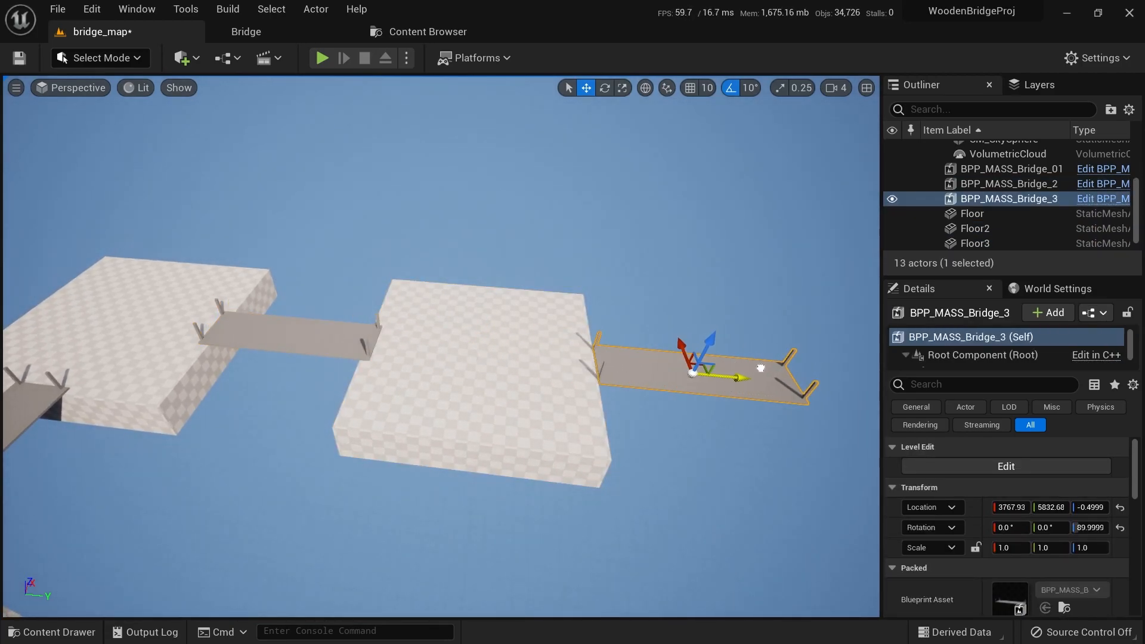
Duplicate the third floor platform and place the copy at the far end of the third bridge
click(489, 363)
right_drag(489, 364, 689, 364)
alt+drag(363, 339, 770, 383)
Create a packed level actor from the first floor platform, with External Actors enabled and pivot type Center Min Z
right_drag(770, 383, 698, 489)
key(w)
key(w)
key(s)
key(w)
key(s)
key(e)
key(s)
key(w)
click(591, 491)
key(a)
key(w)
key(s)
right_drag(585, 459, 591, 455)
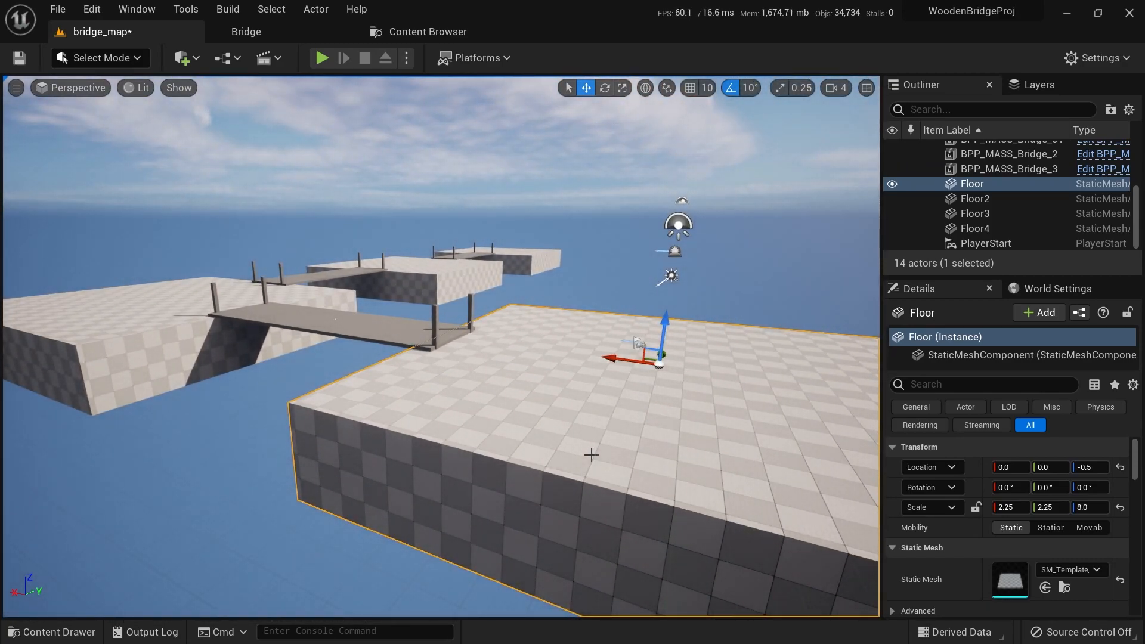
key(e)
right_drag(591, 455, 617, 540)
right_click(631, 352)
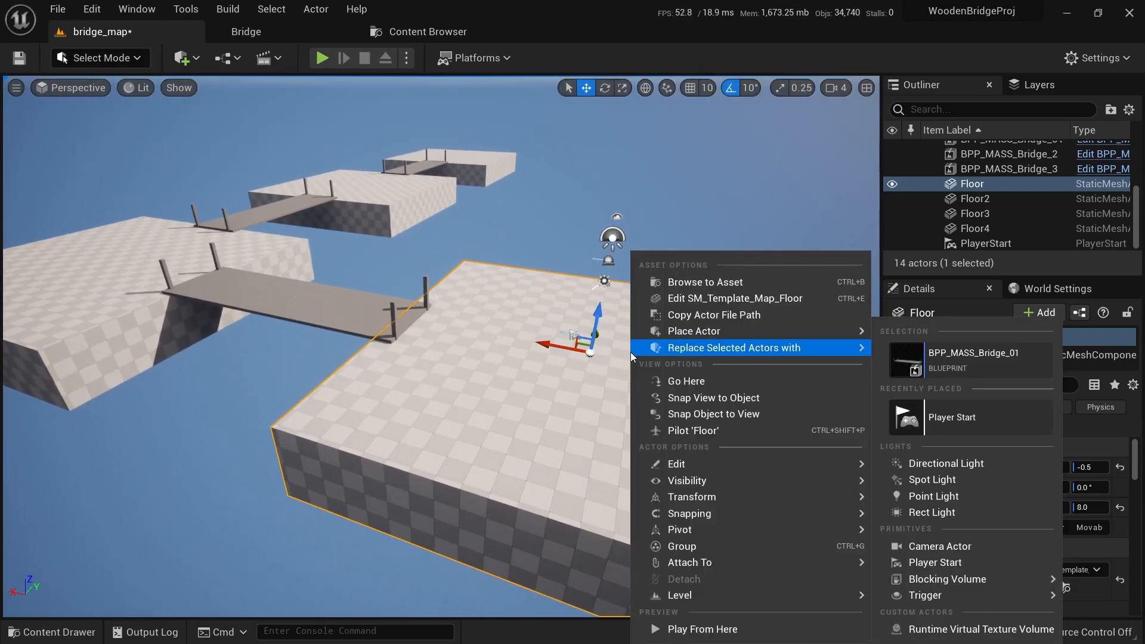
mouse_move(789, 599)
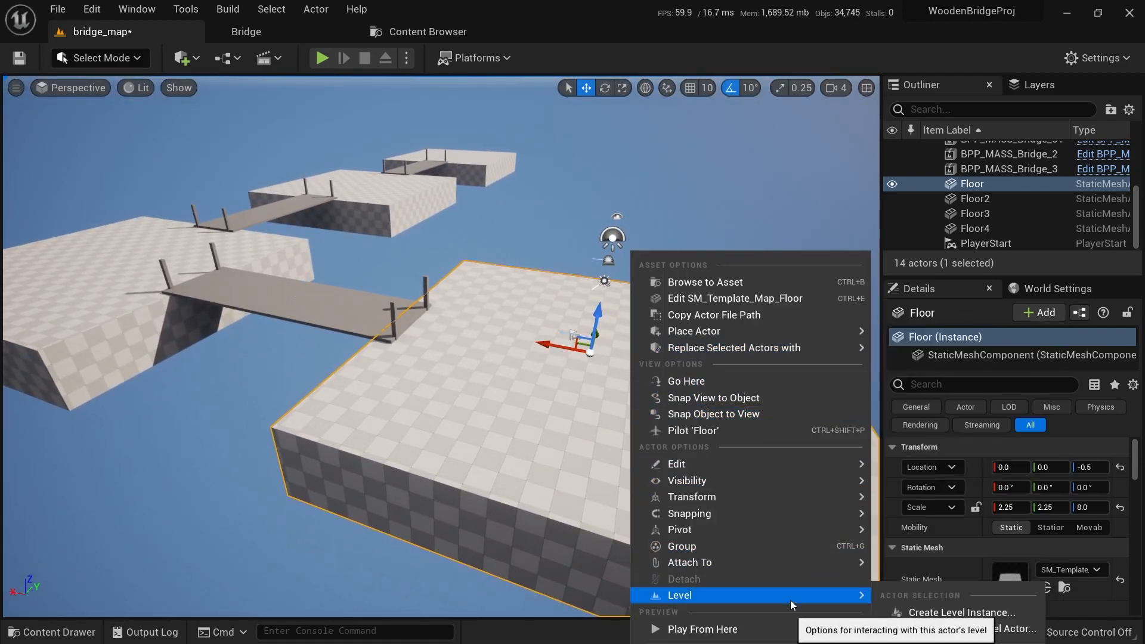
click(972, 630)
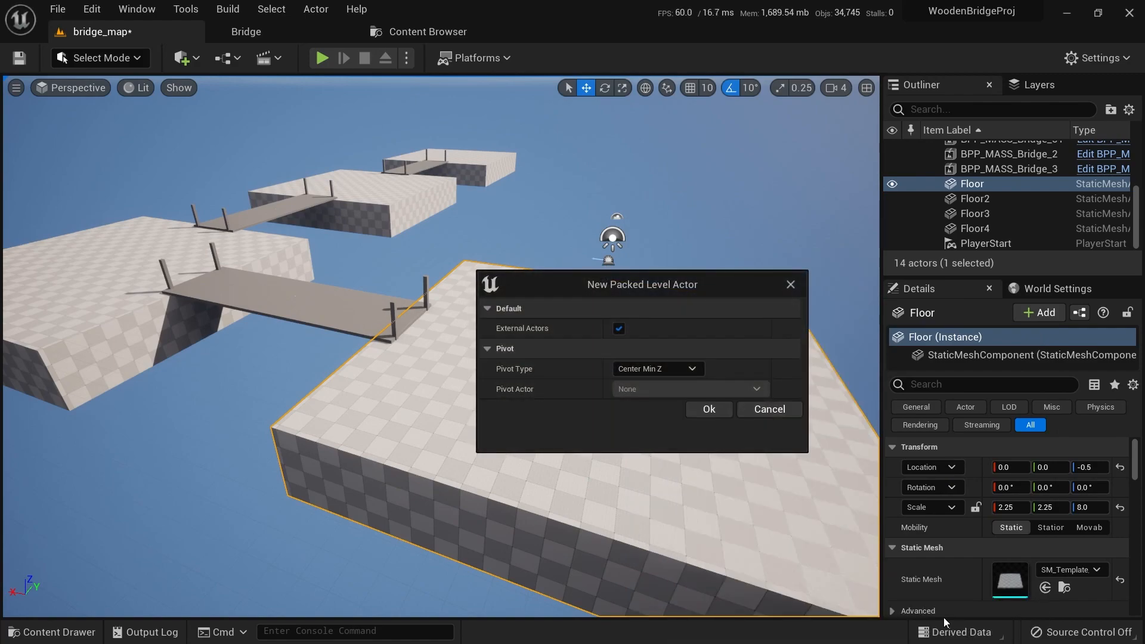
click(702, 414)
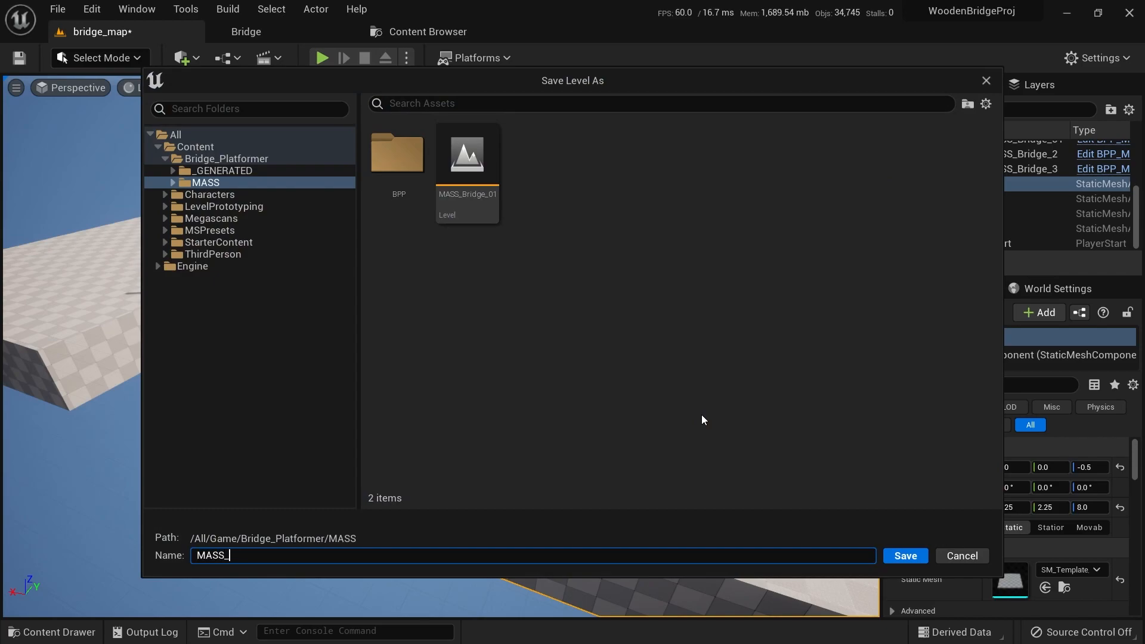
Save the platform level as MASS_Platform in the MASS folder and its blueprint as BPP_MASS_Platform in the BPP subfolder
key(Return)
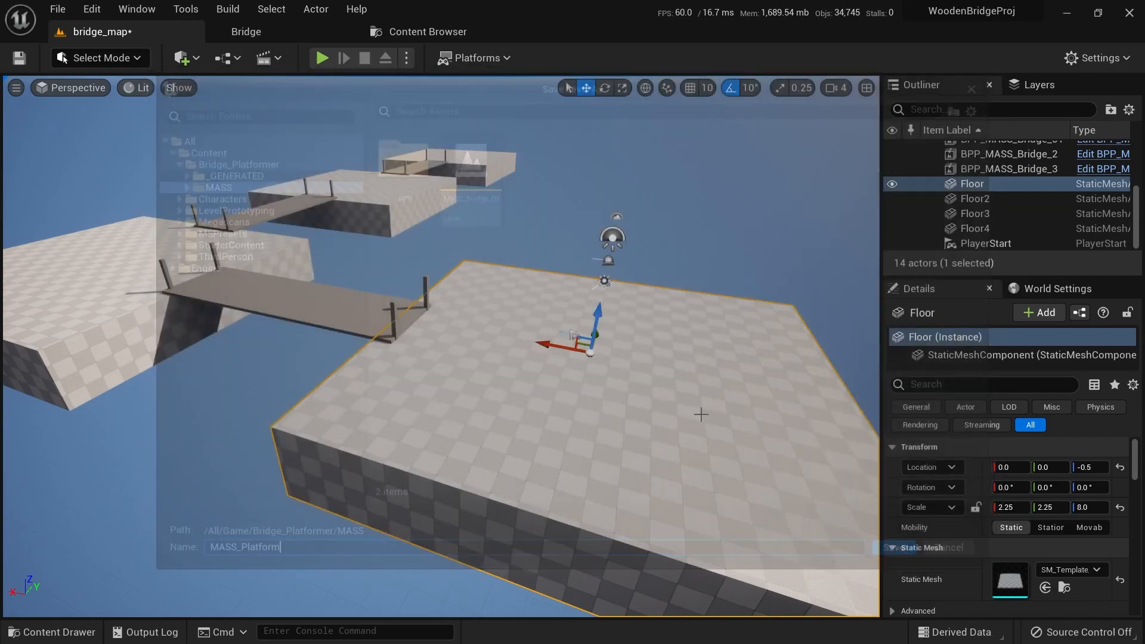
double_click(388, 154)
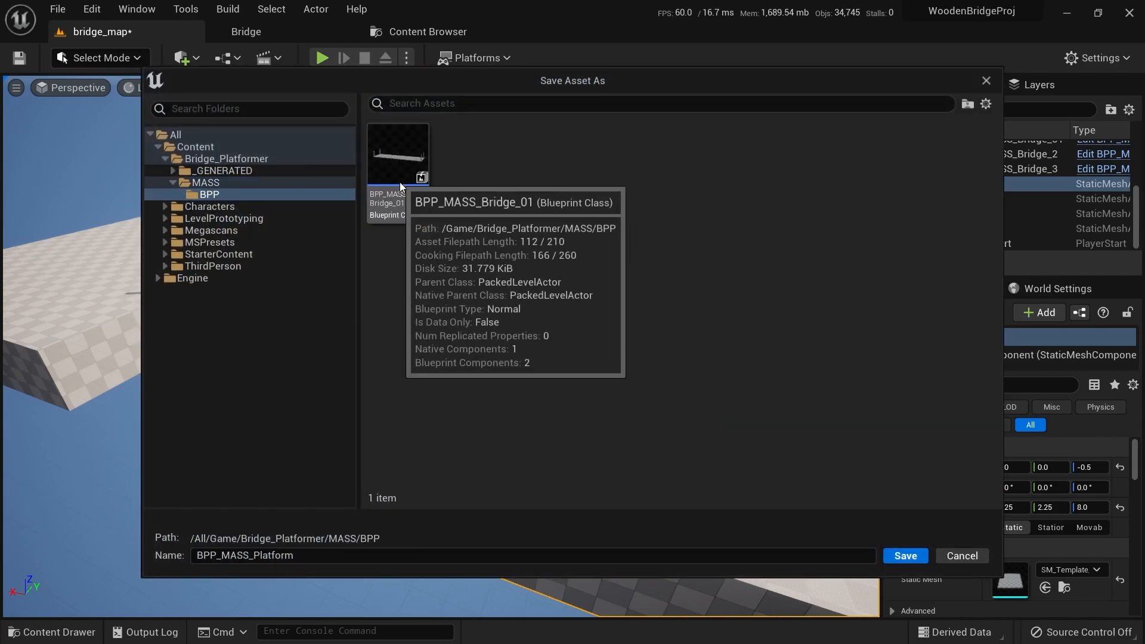
click(908, 557)
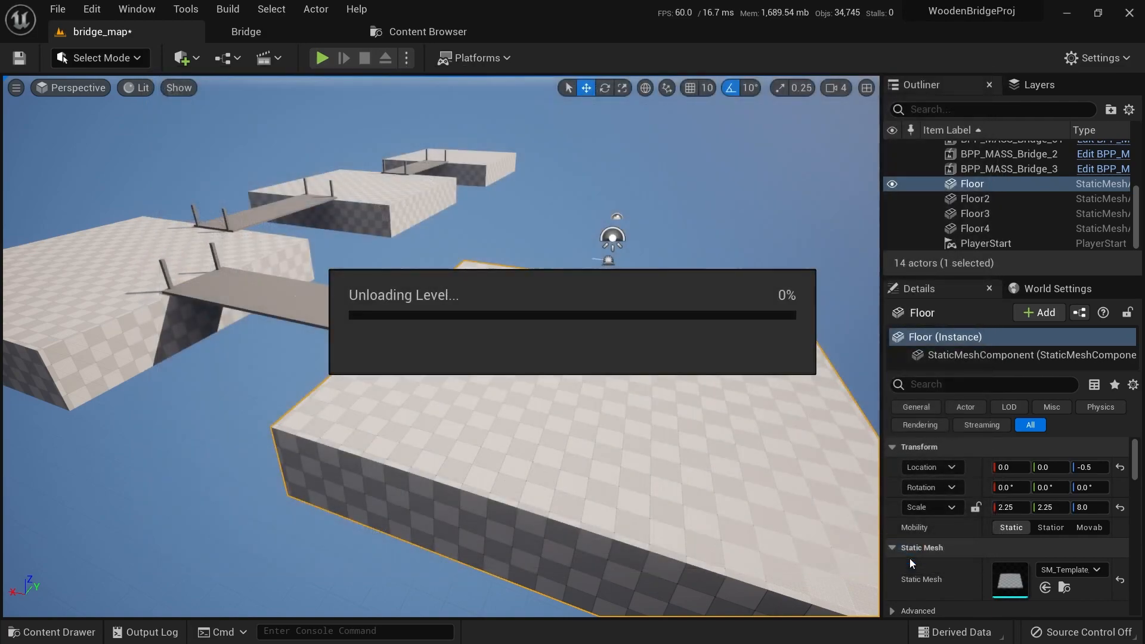
click(102, 31)
Delete the three remaining static mesh floors, Floor2, Floor3 and Floor4, from the level
scroll(323, 204, down, 5)
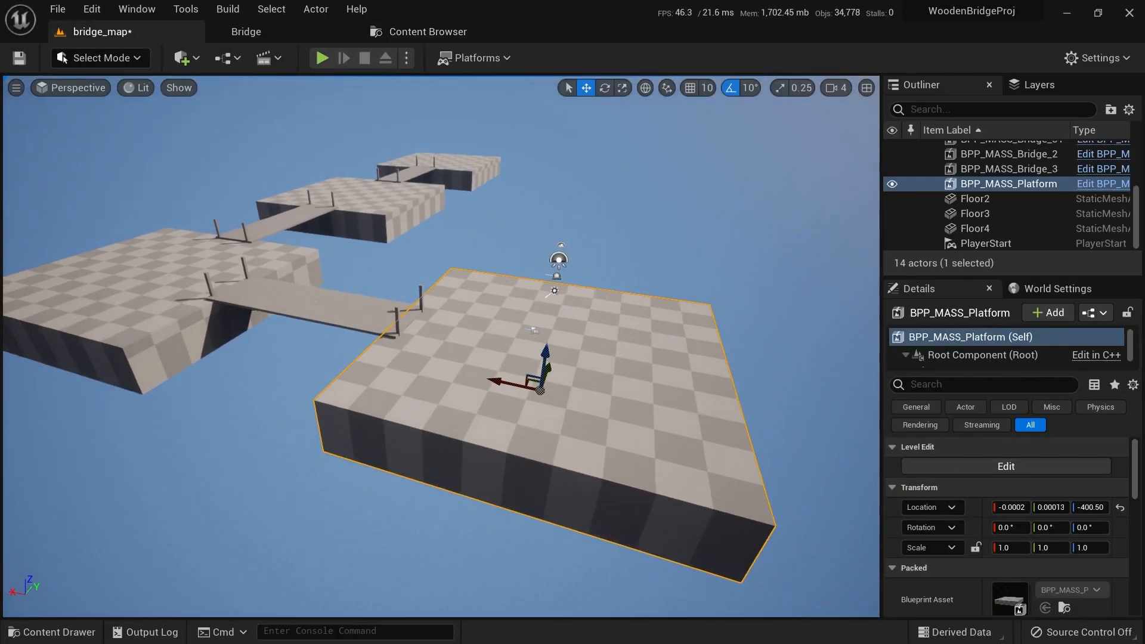
click(179, 300)
right_drag(600, 275, 486, 312)
ctrl+click(472, 262)
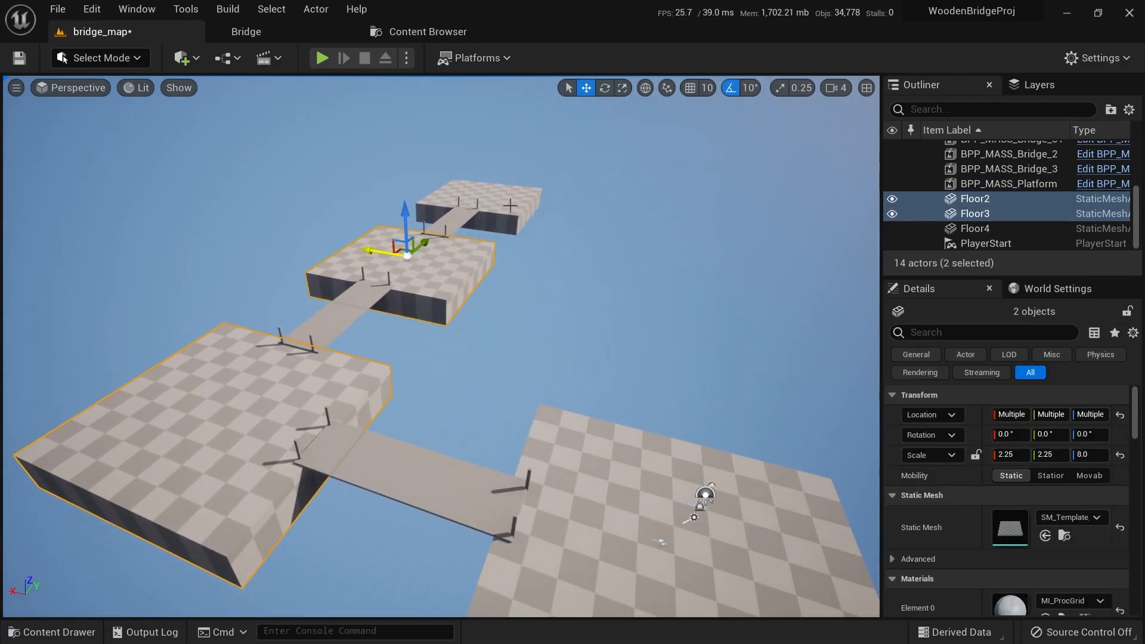
ctrl+click(510, 206)
scroll(511, 258, down, 4)
key(Delete)
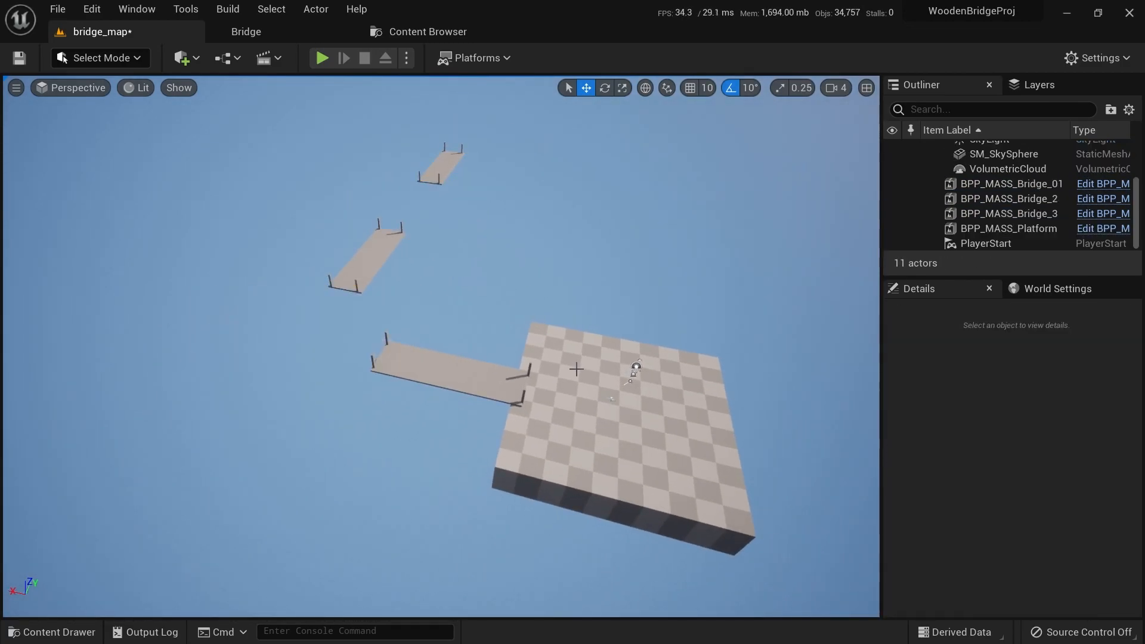
Duplicate the packed platform three times, placing the copies at the far ends of the three bridges
click(590, 411)
alt+drag(583, 422, 280, 344)
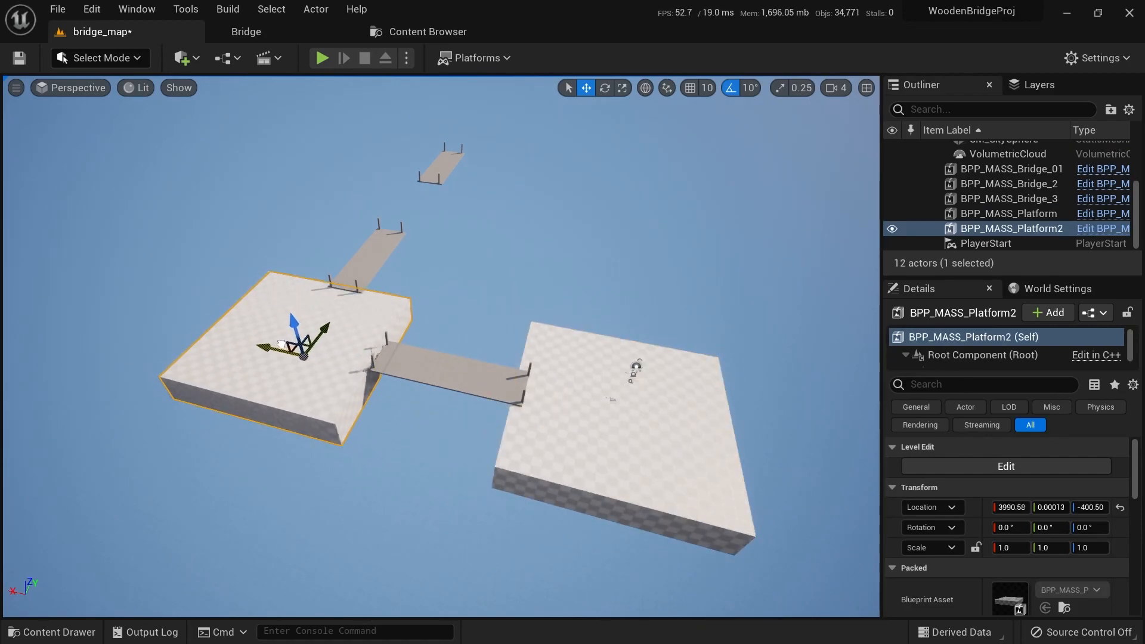
right_drag(289, 349, 265, 336)
alt+drag(265, 336, 542, 392)
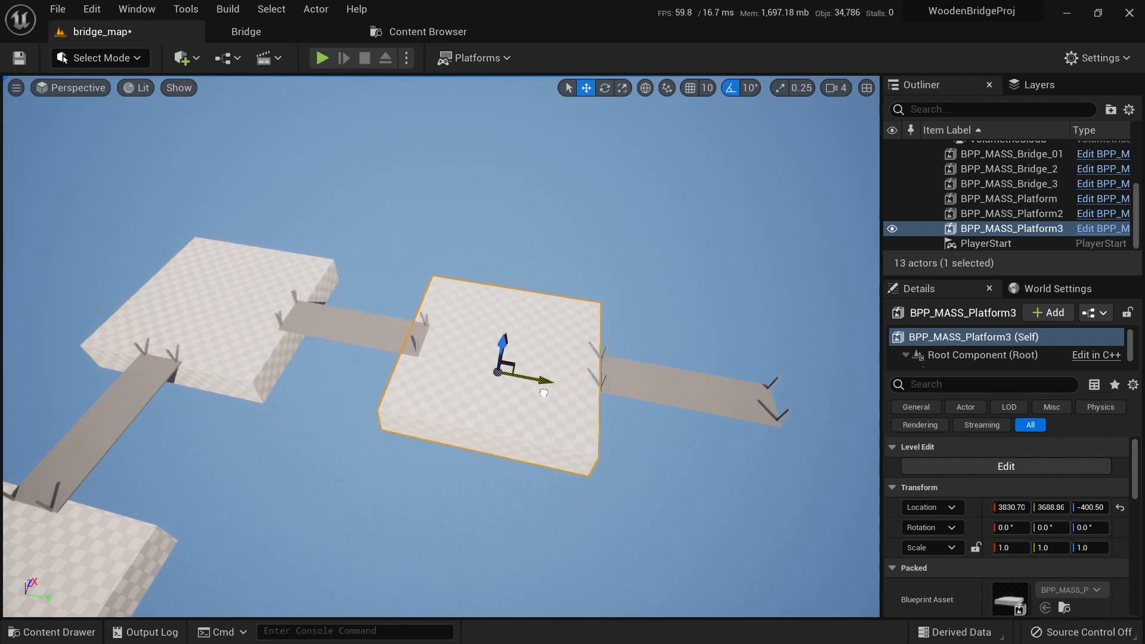
middle_drag(554, 398, 360, 375)
alt+drag(278, 349, 575, 469)
right_drag(575, 469, 495, 427)
Play the level and run the character across the first bridge, then end the play session
click(322, 58)
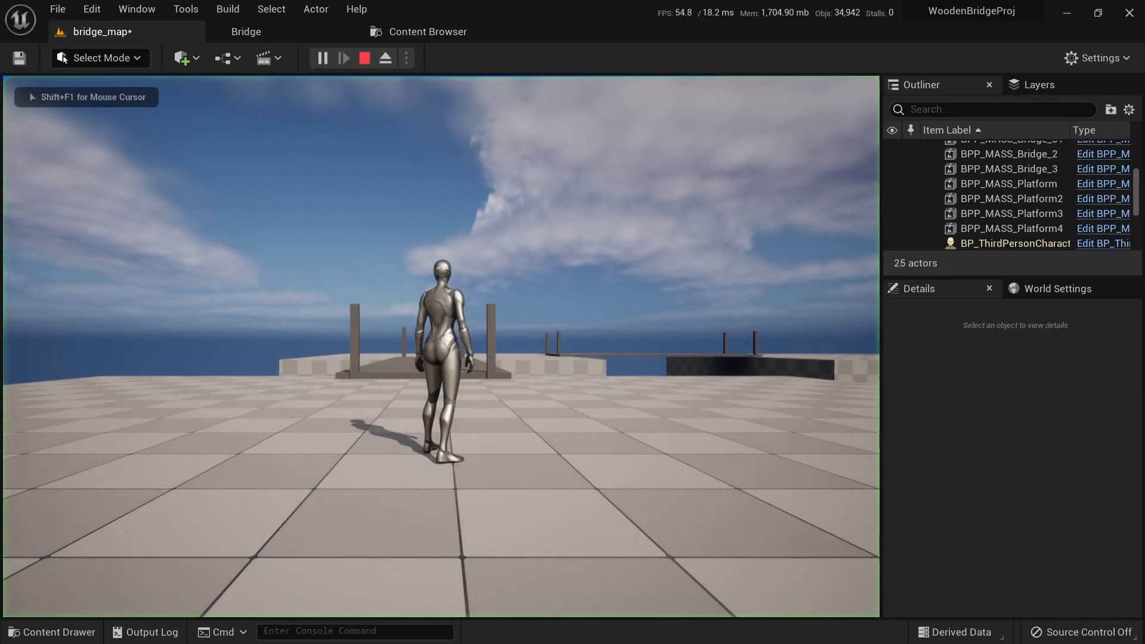
key(w)
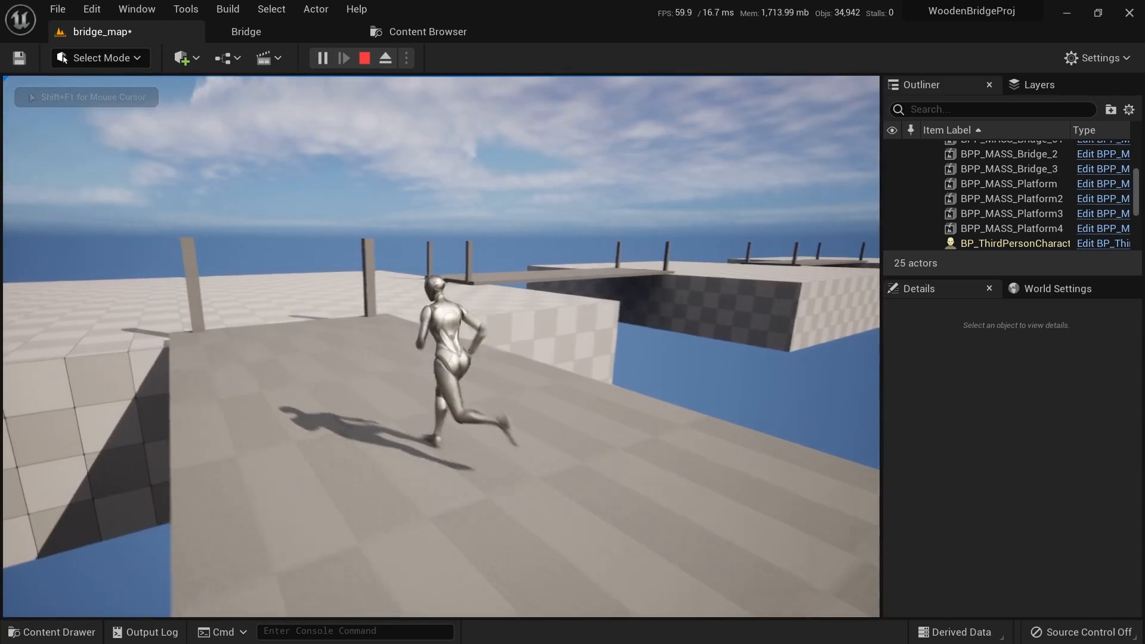
key(Escape)
Review the layout of packed platforms and bridges from several viewpoints
right_drag(580, 401, 668, 401)
key(s)
click(581, 402)
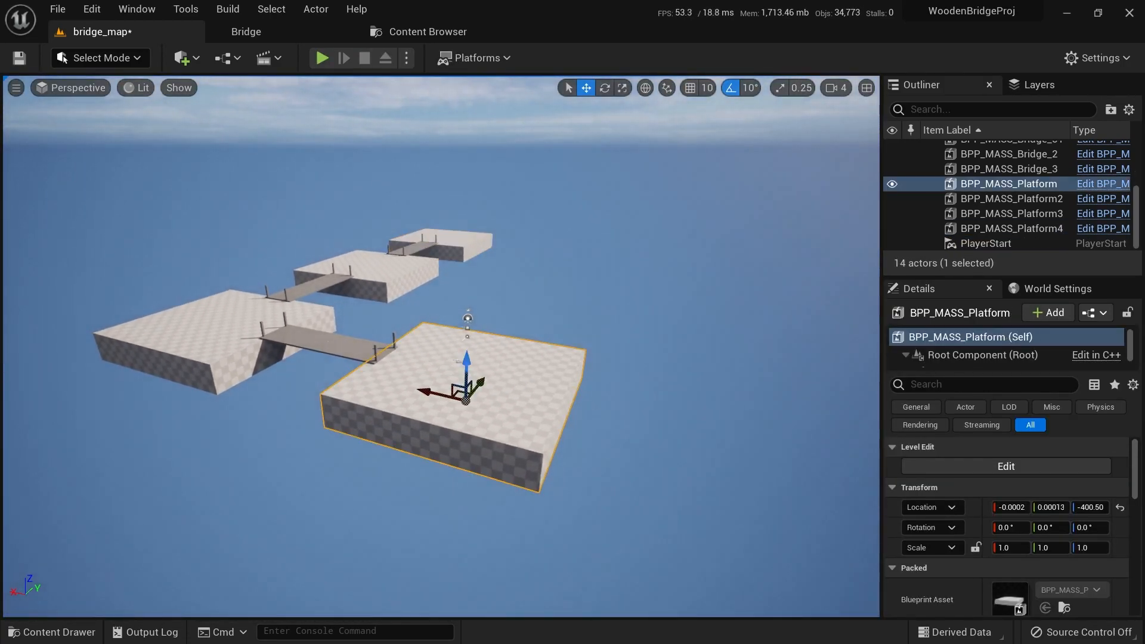
right_drag(580, 402, 614, 402)
key(a)
key(d)
right_drag(532, 386, 501, 409)
key(w)
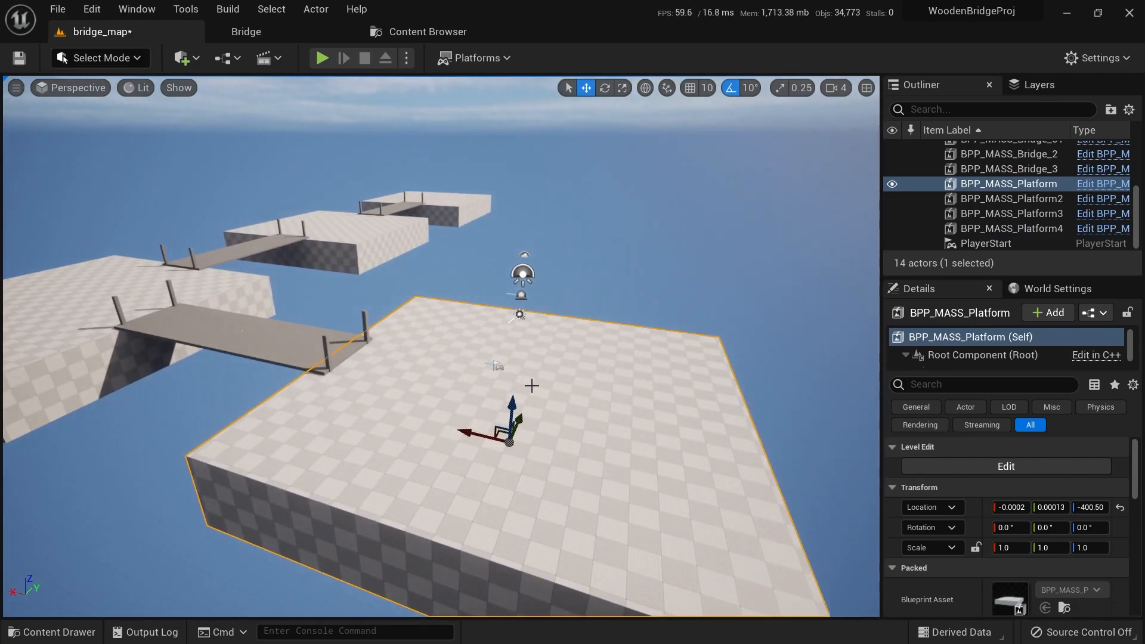
Save the bridge_map level with the current changes
click(58, 9)
click(151, 202)
right_drag(466, 361, 657, 302)
right_drag(572, 349, 625, 398)
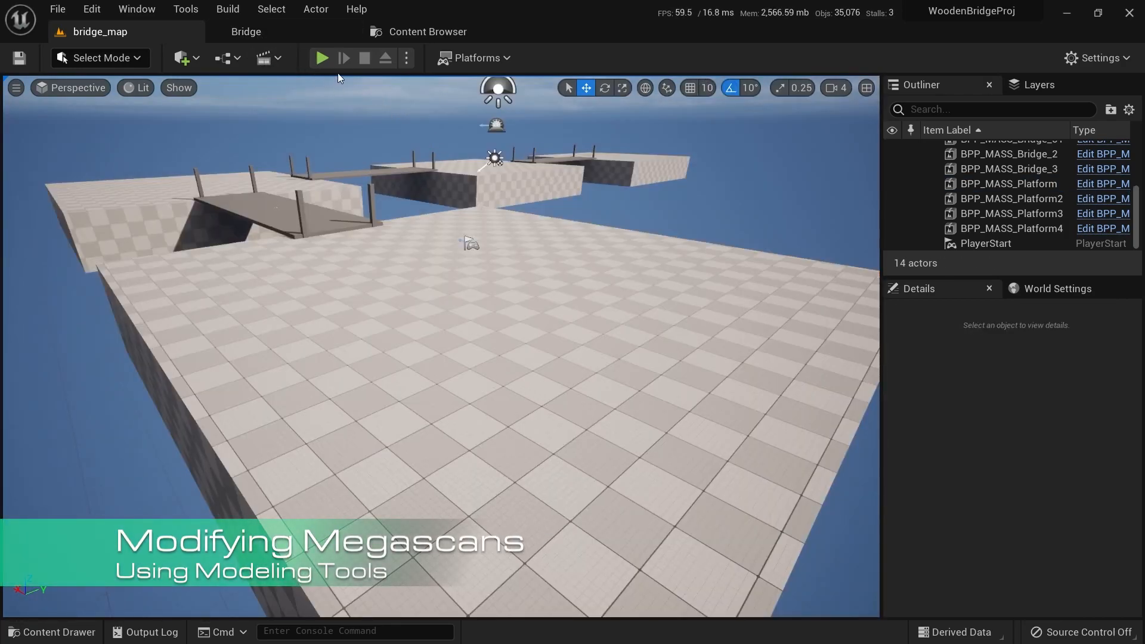
Add the Nanite-quality Icelandic Rock Assembly from the Bridge favorites and locate its static mesh in the Content Browser
click(275, 30)
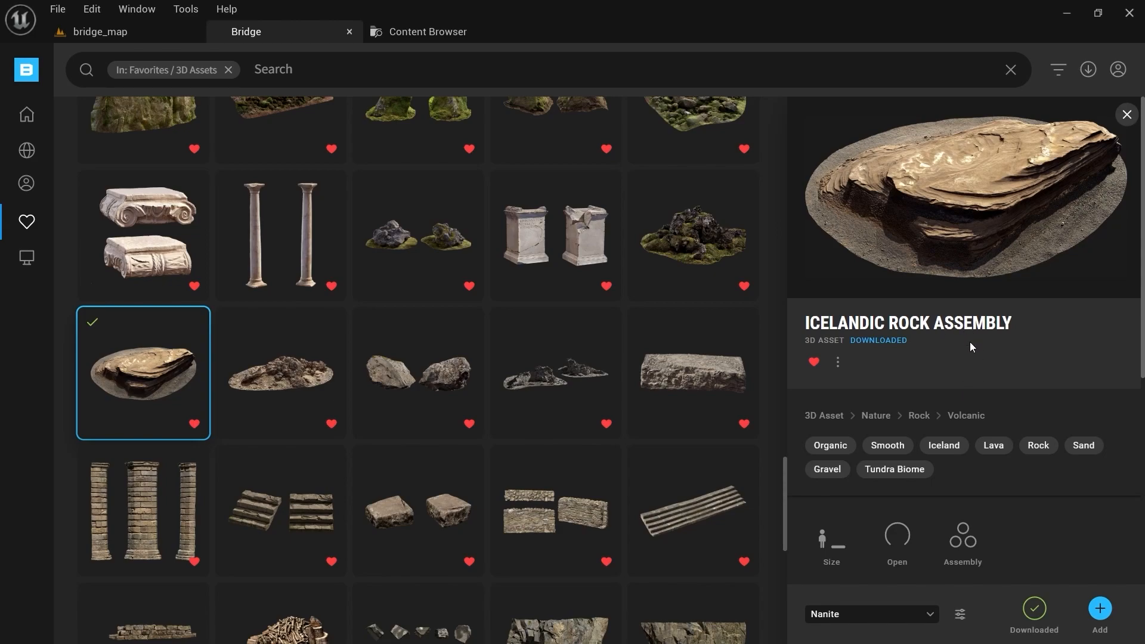
click(421, 35)
mouse_move(302, 145)
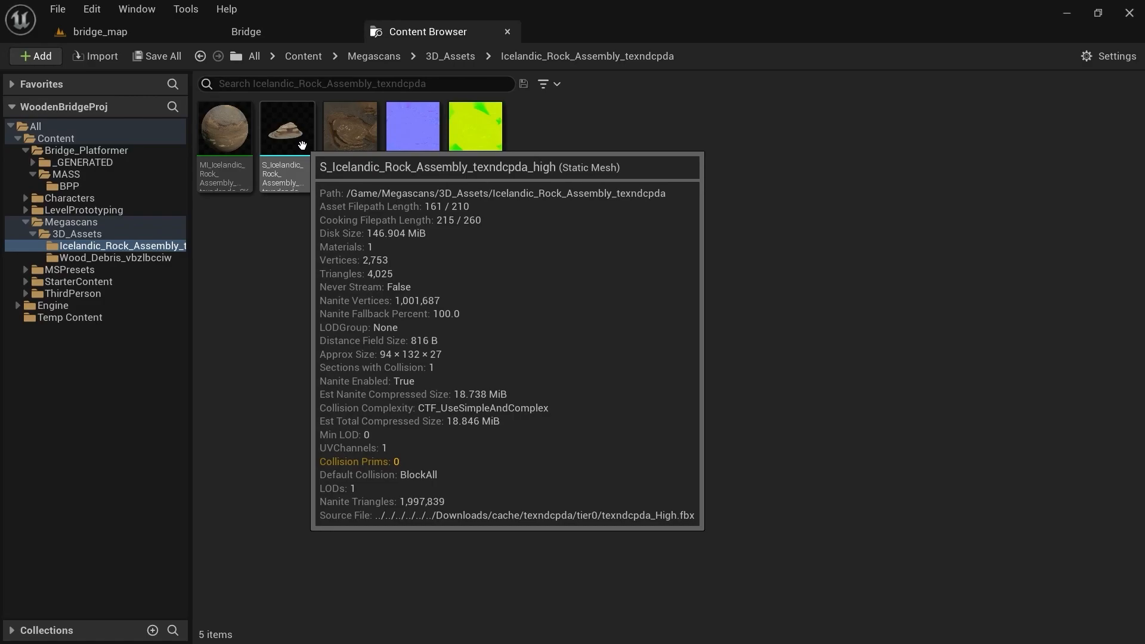
Place the Icelandic Rock Assembly mesh on the first platform and raise it to about 355 in Z
drag(294, 139, 372, 247)
drag(483, 308, 483, 309)
key(f)
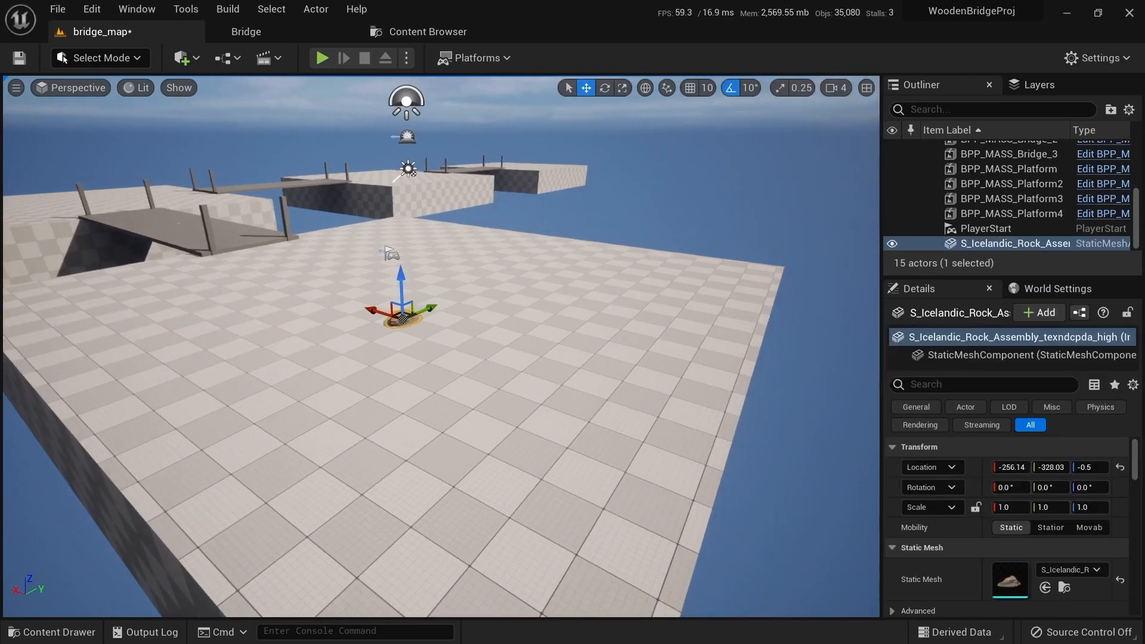
right_drag(483, 308, 453, 346)
drag(347, 444, 341, 152)
right_drag(341, 152, 359, 168)
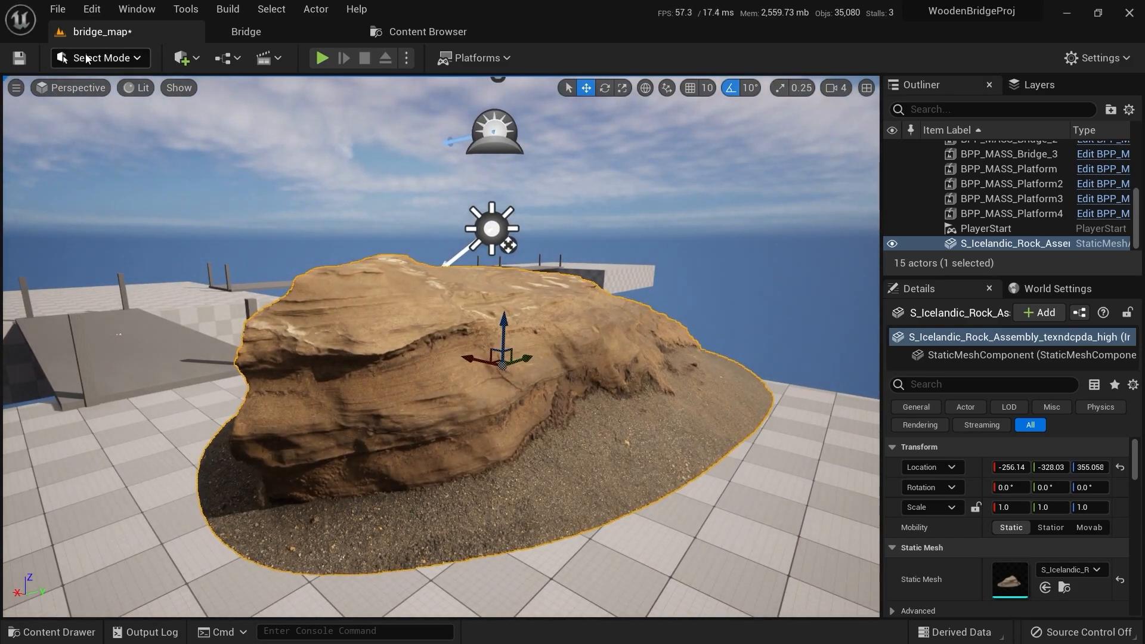
Switch to Modeling mode, start a Plane Cut on the rock and flip the cutting plane to keep the upper part
click(112, 59)
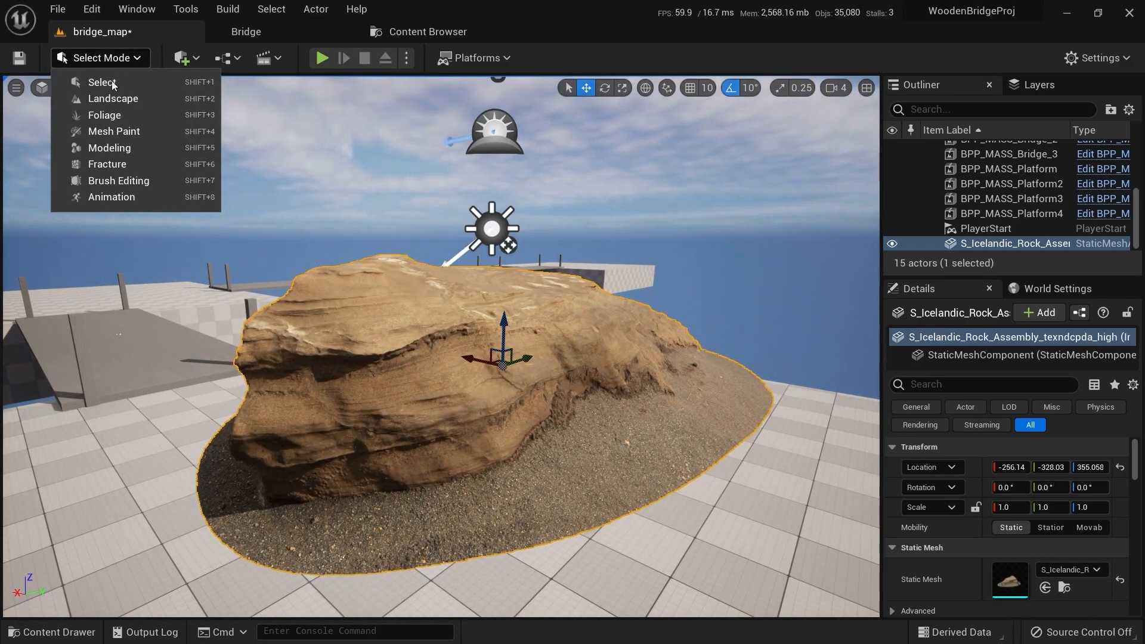
click(111, 147)
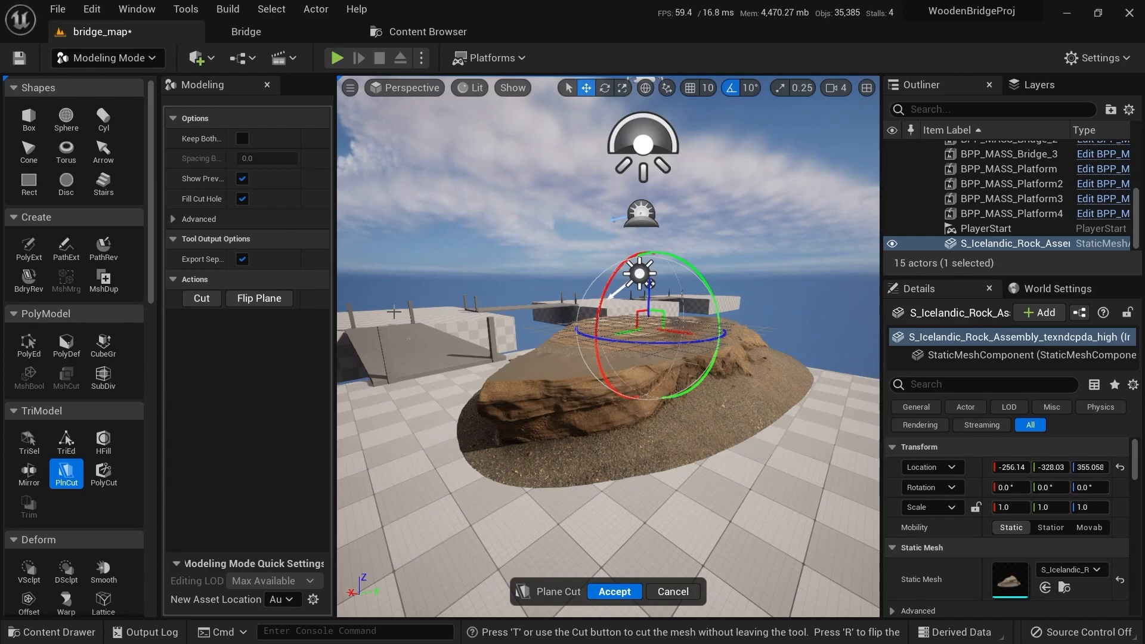
click(270, 302)
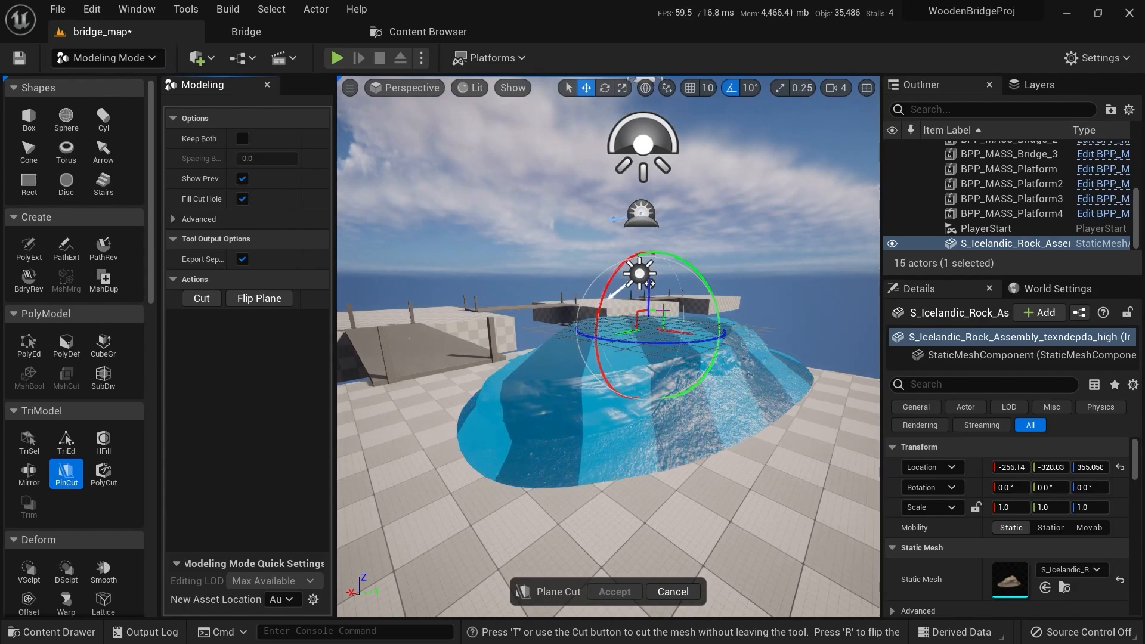
Lower the cutting plane toward the rock's base to keep more of the rock body
right_drag(663, 310, 584, 240)
key(e)
key(q)
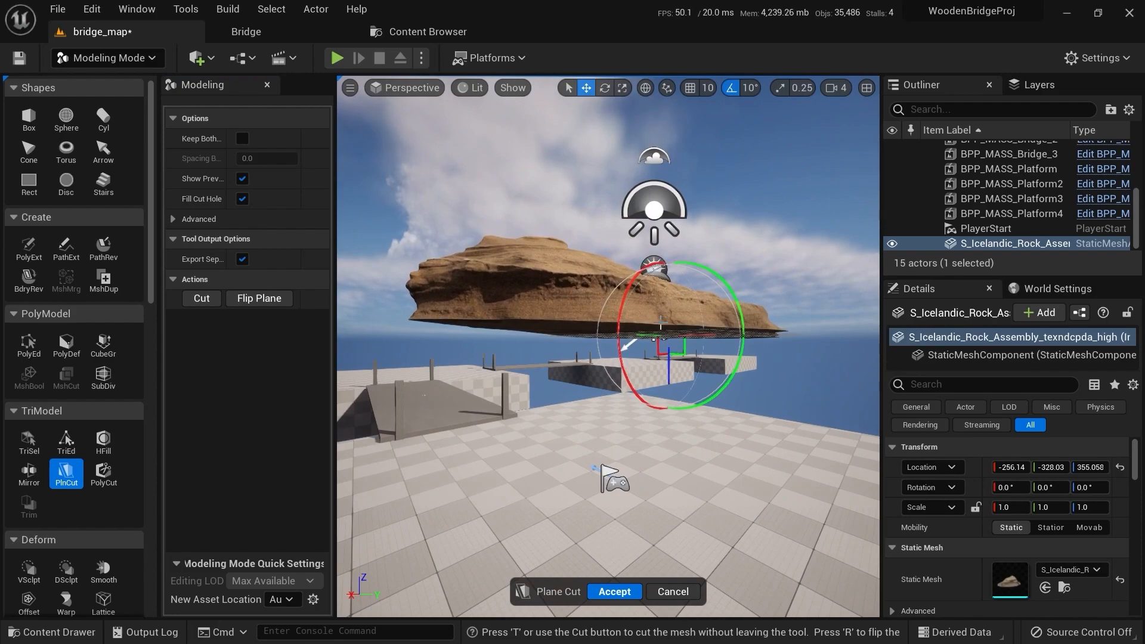
drag(669, 378, 663, 401)
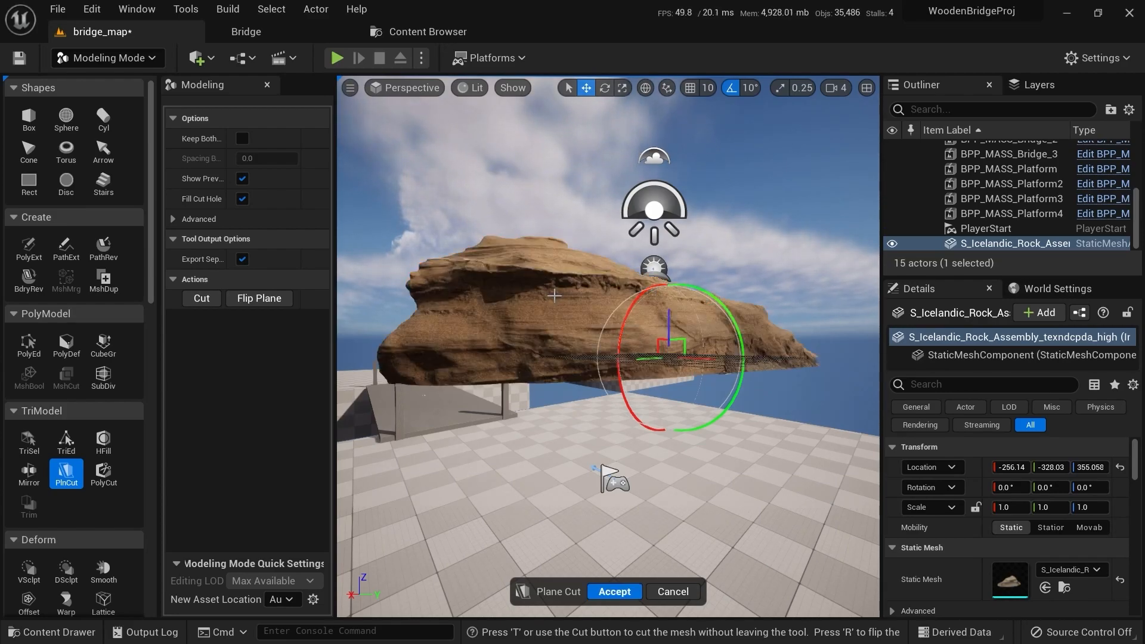
Raise the cutting plane slightly through the rock's base and accept the Plane Cut
right_drag(567, 352, 567, 381)
right_drag(655, 255, 558, 328)
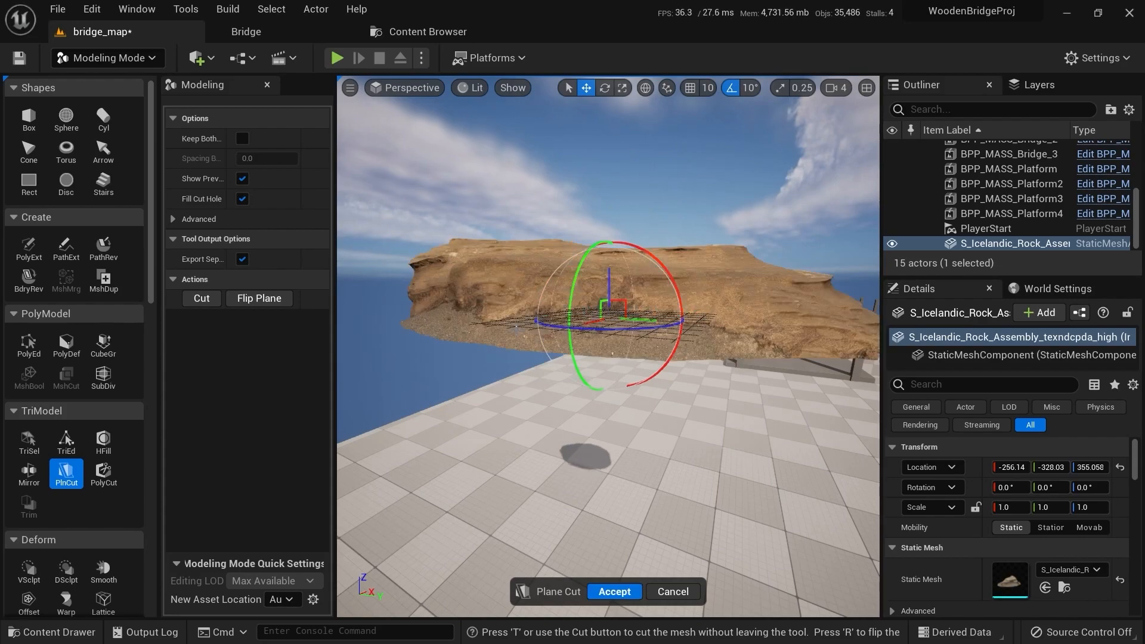
key(a)
right_drag(519, 354, 596, 353)
key(d)
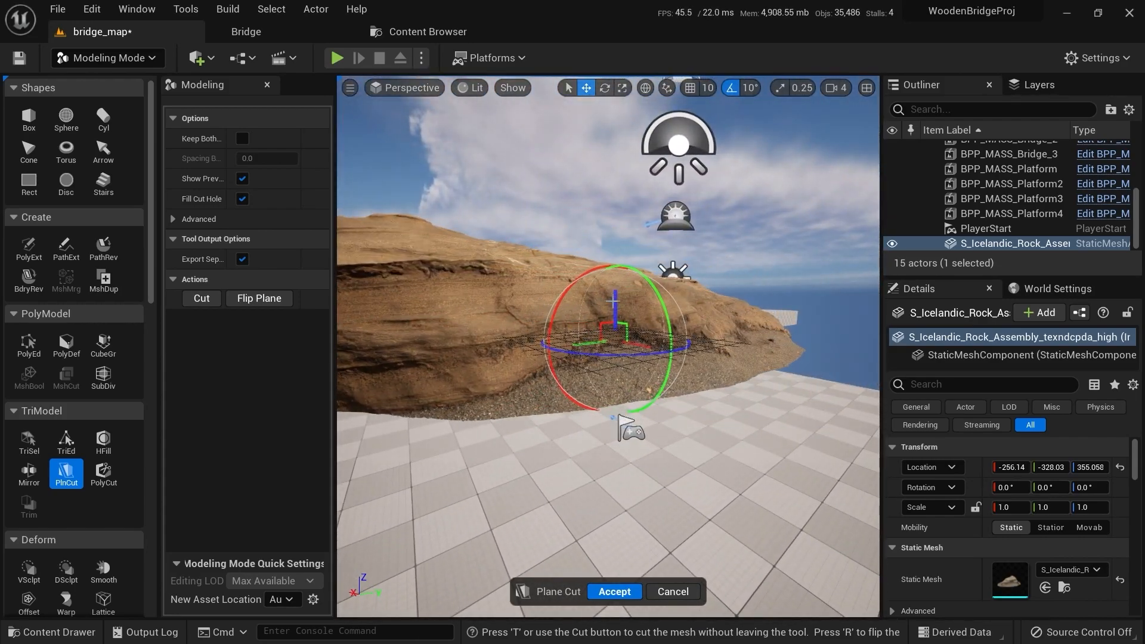
drag(612, 301, 615, 291)
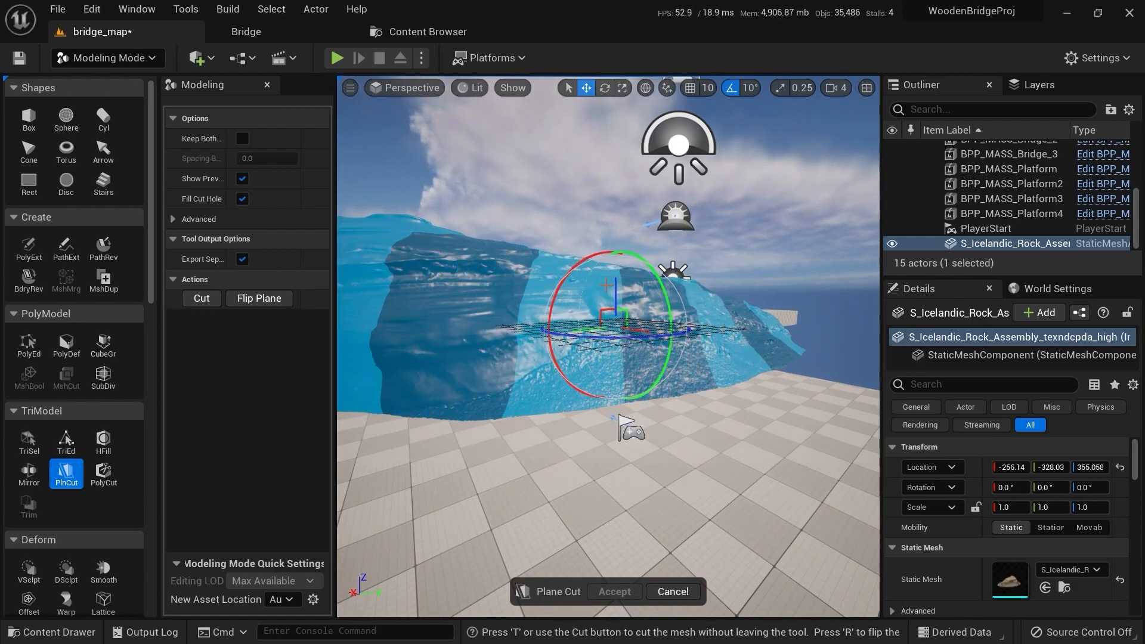
right_drag(641, 358, 358, 358)
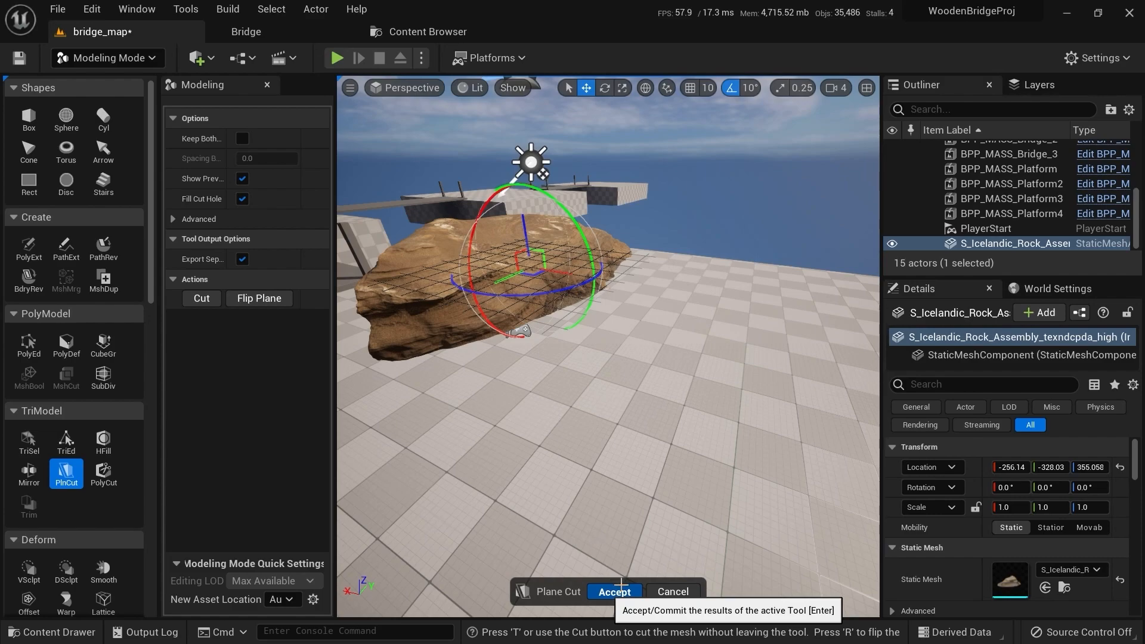
click(615, 591)
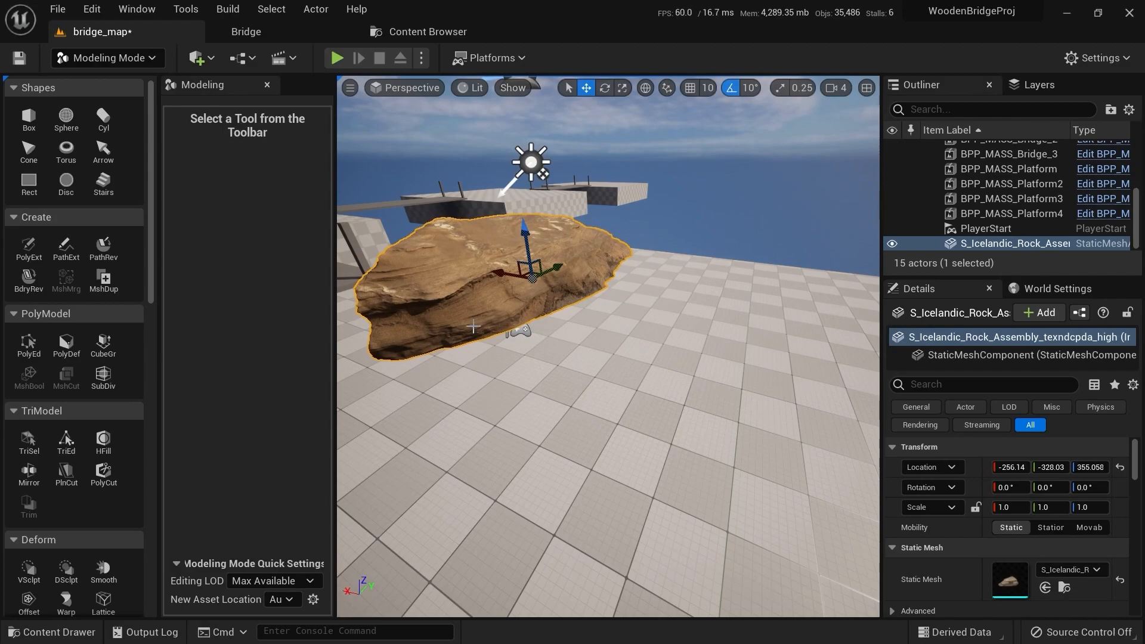
Mirror the rock across its center plane using the Down preset direction, and return to Select mode
click(42, 472)
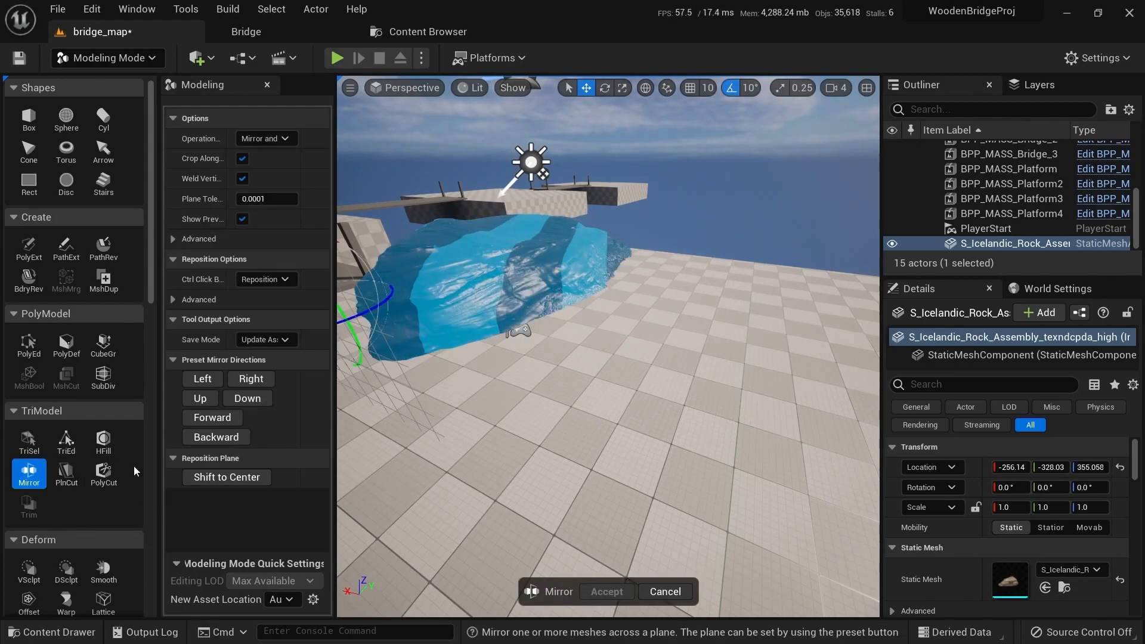
right_drag(513, 274, 333, 387)
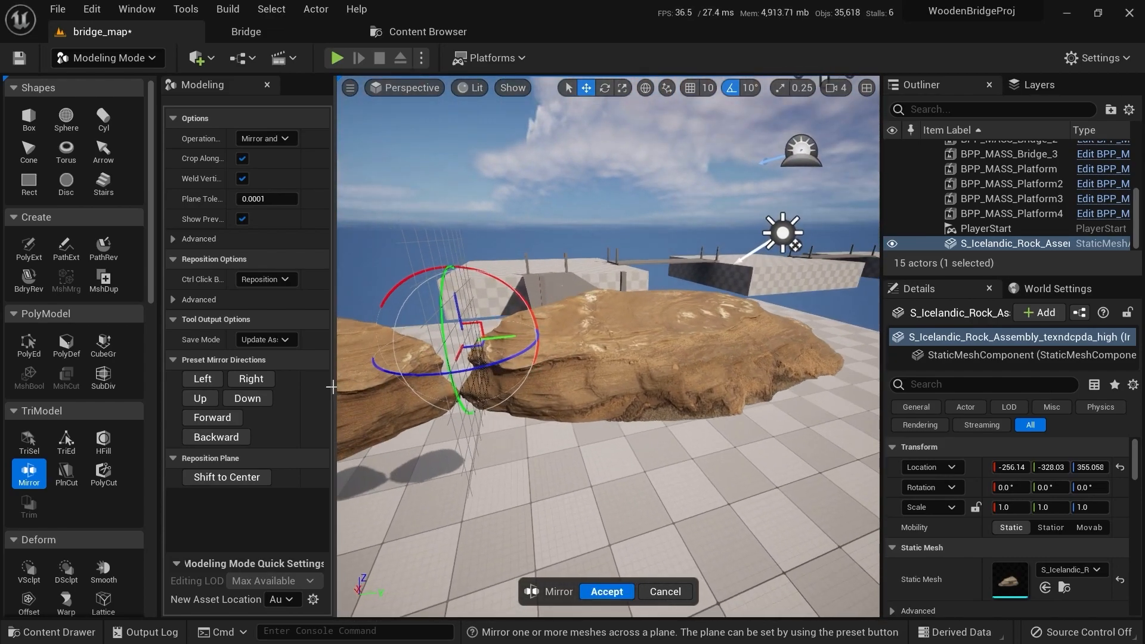
click(245, 404)
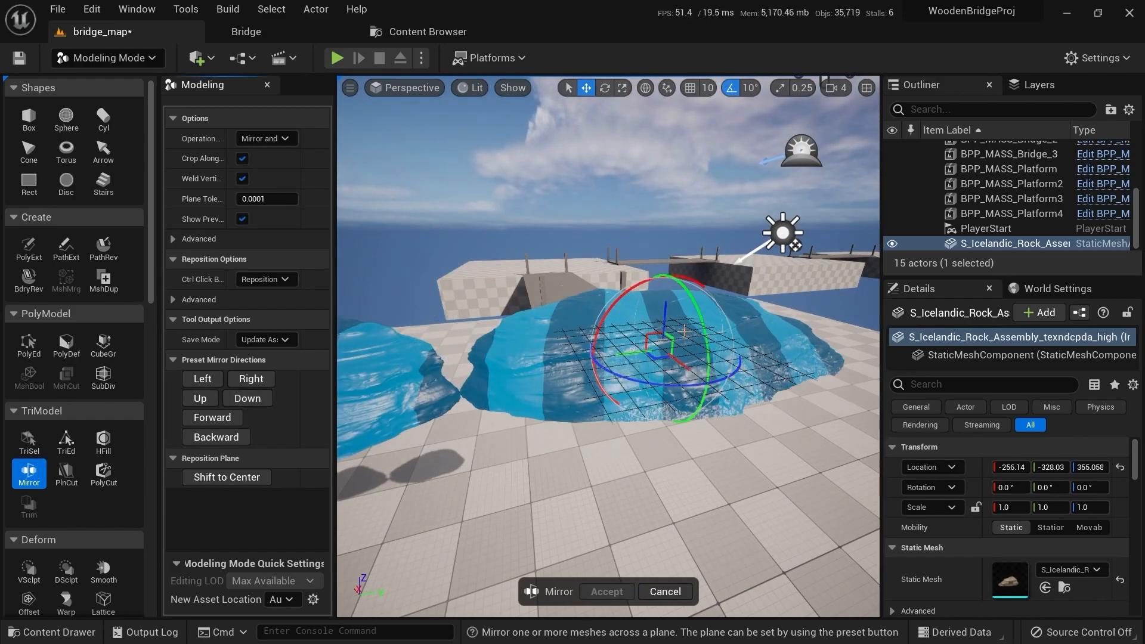
right_drag(683, 328, 624, 576)
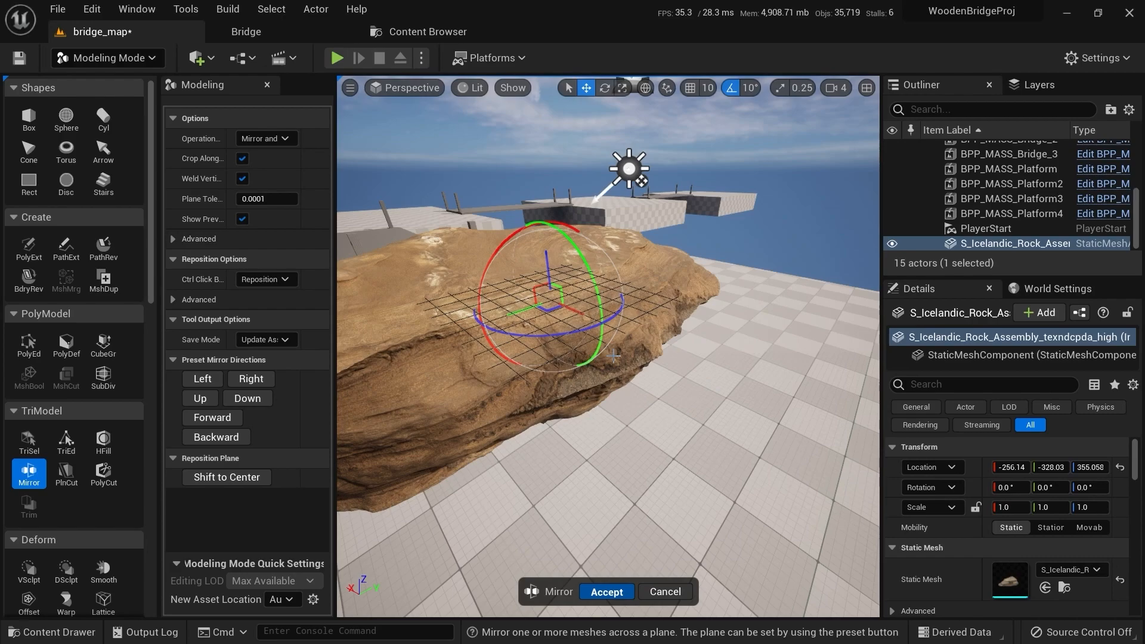
right_drag(651, 424, 871, 454)
key(shift+1)
Open the rock's static mesh for editing and keep its Collision Complexity at Project Default
right_drag(644, 458, 544, 471)
double_click(1003, 572)
right_drag(518, 359, 612, 250)
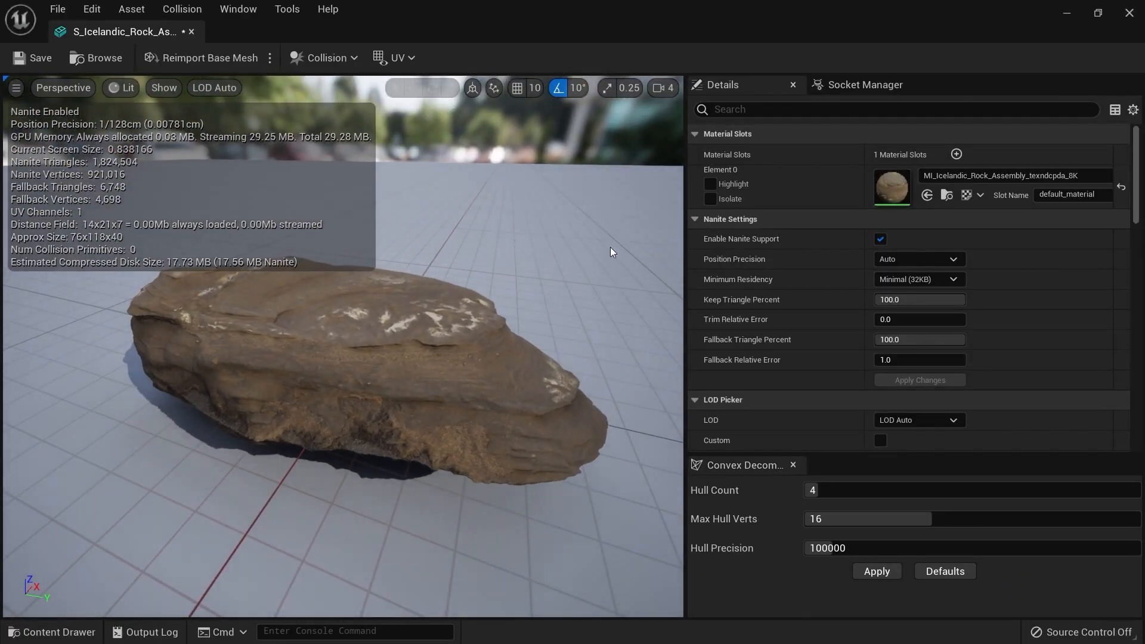
text(c)
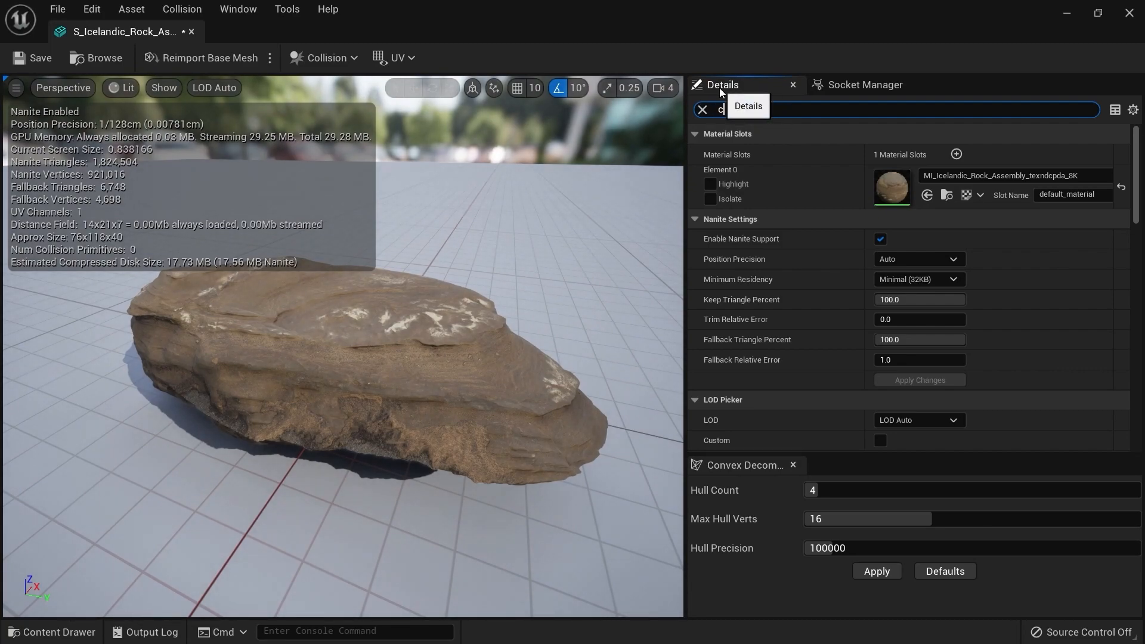
text(omple)
click(908, 196)
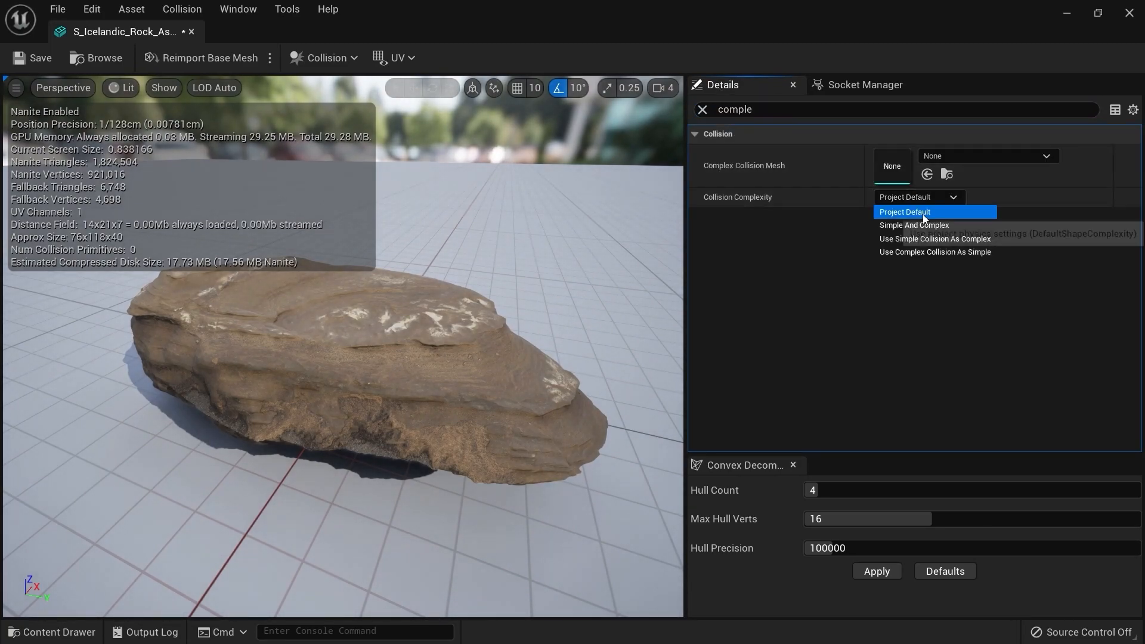
click(924, 213)
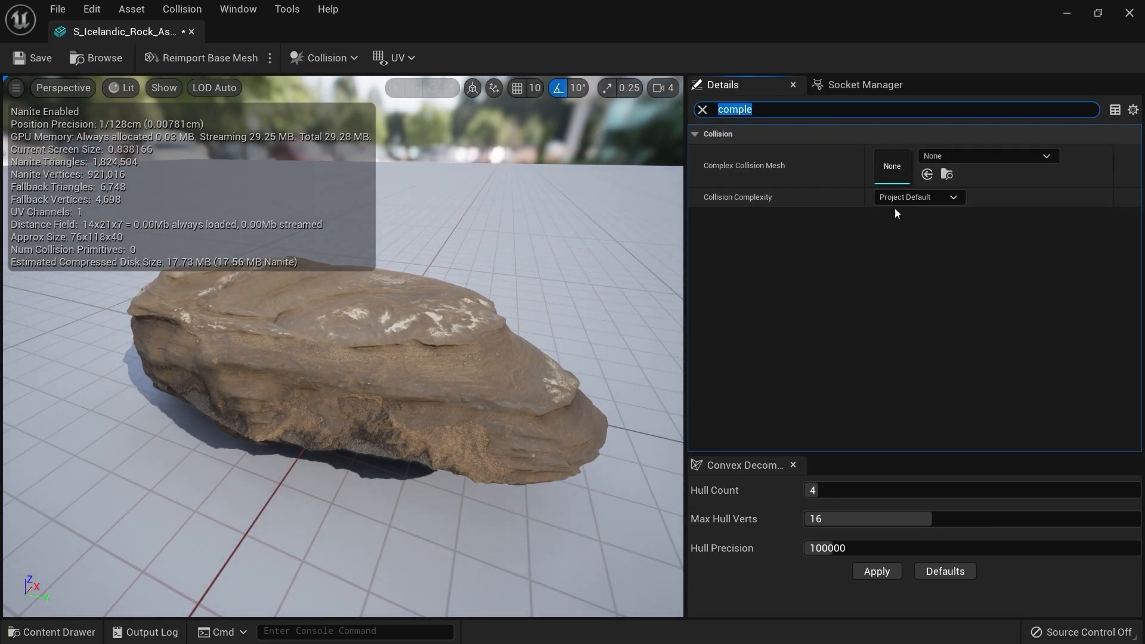
click(702, 110)
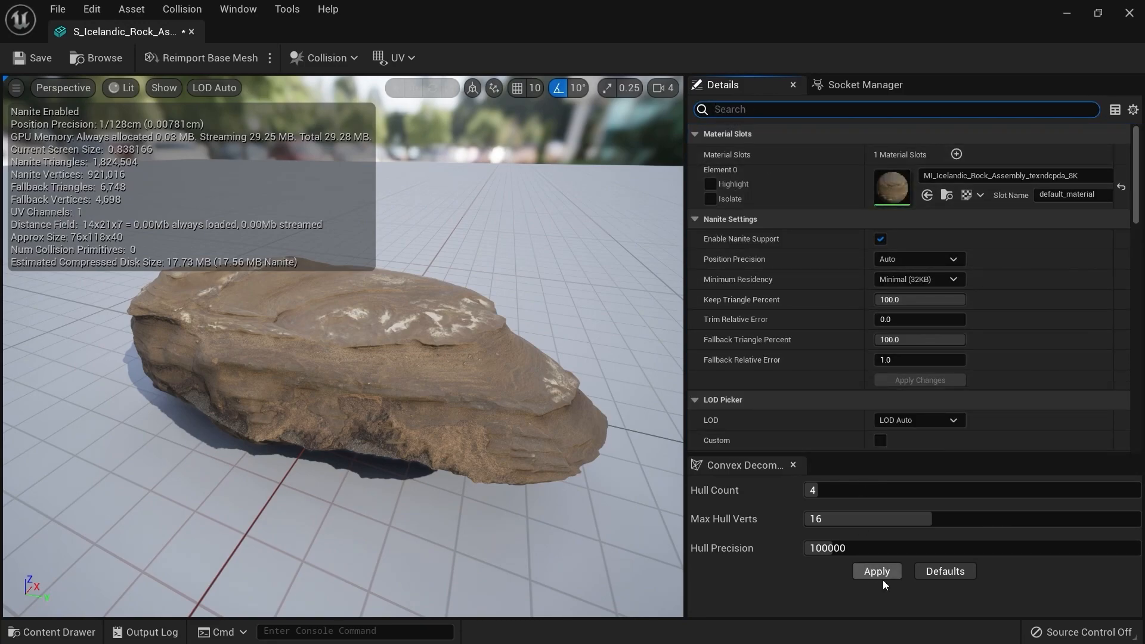
Generate convex collision for the rock with Hull Count 45, Max Hull Verts 25 and Hull Precision 780000, and save the mesh
drag(491, 378, 468, 382)
drag(345, 390, 312, 389)
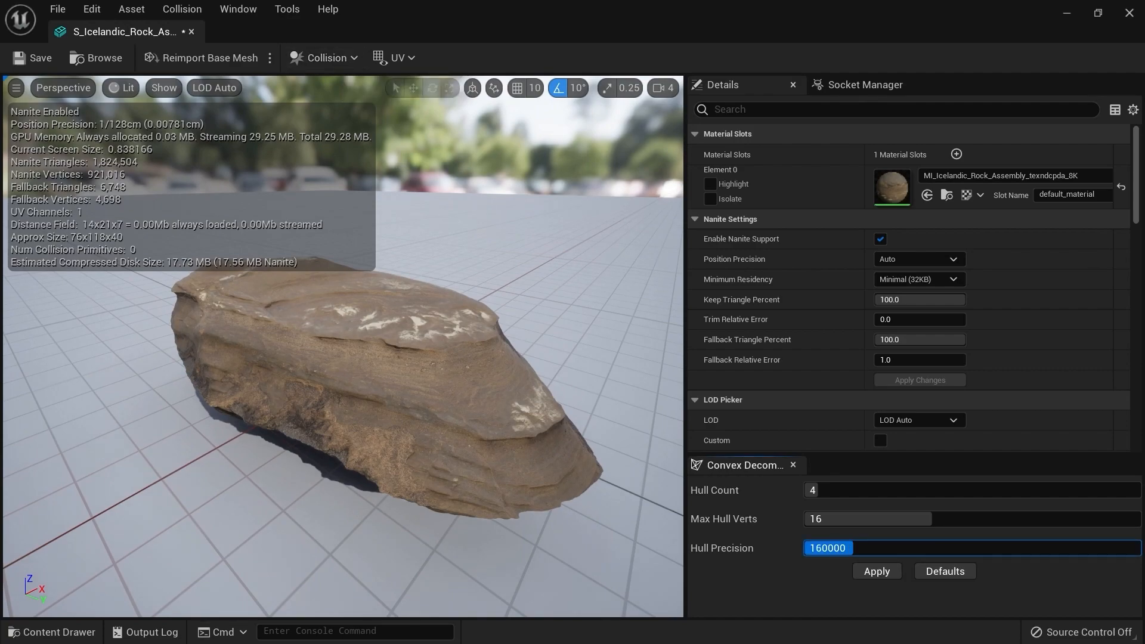
drag(1051, 548, 853, 547)
drag(848, 491, 846, 491)
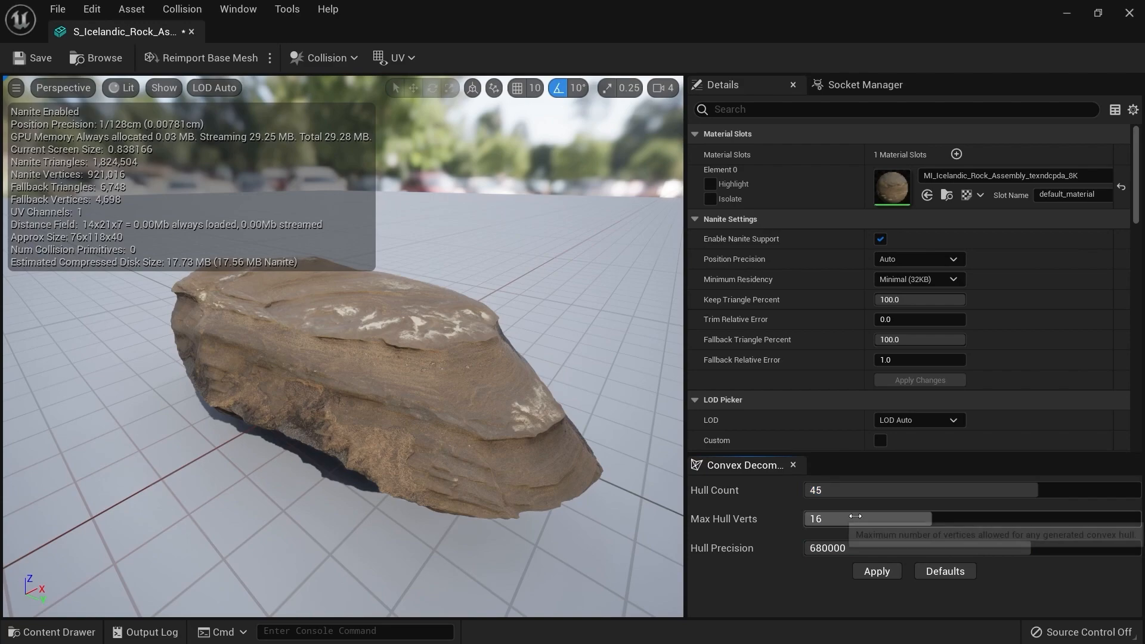
drag(931, 519, 941, 558)
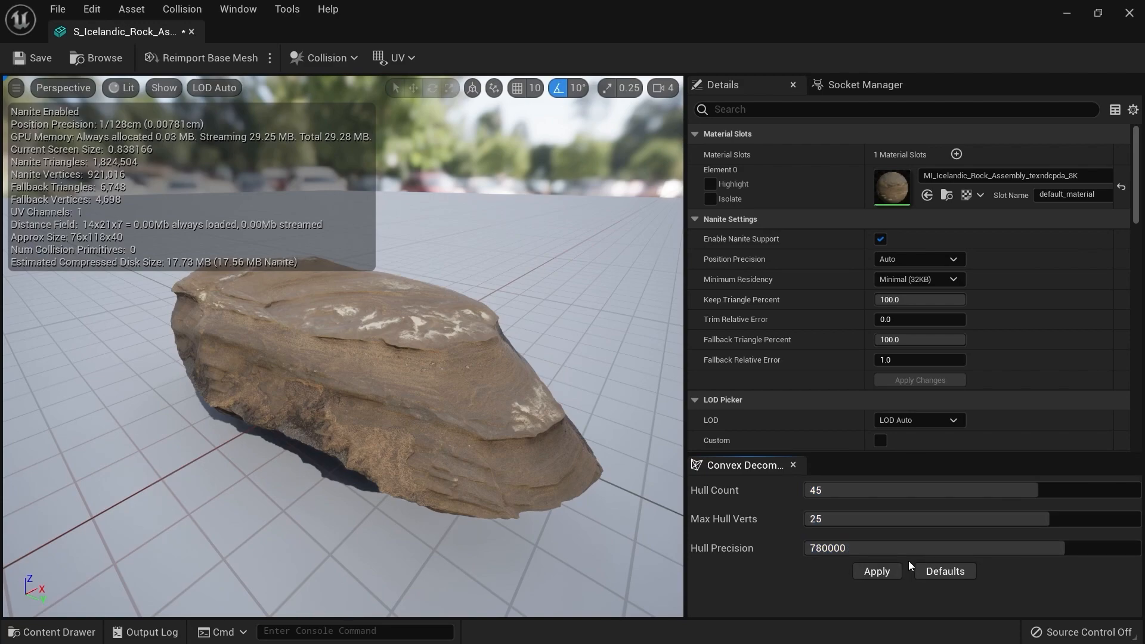
click(876, 570)
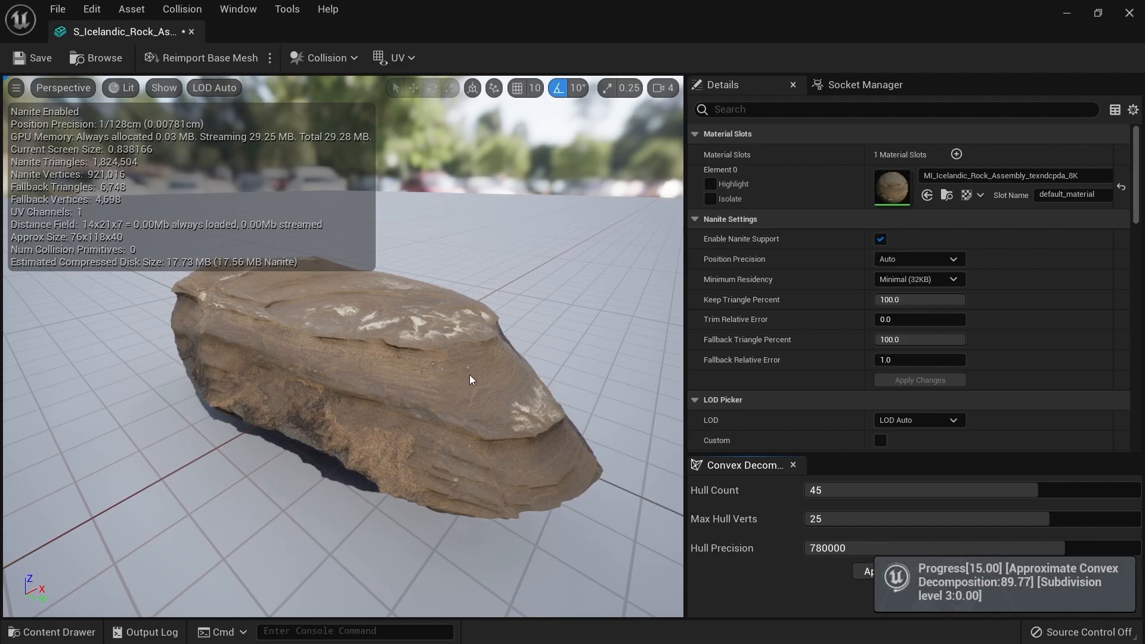
drag(418, 408, 310, 415)
click(35, 58)
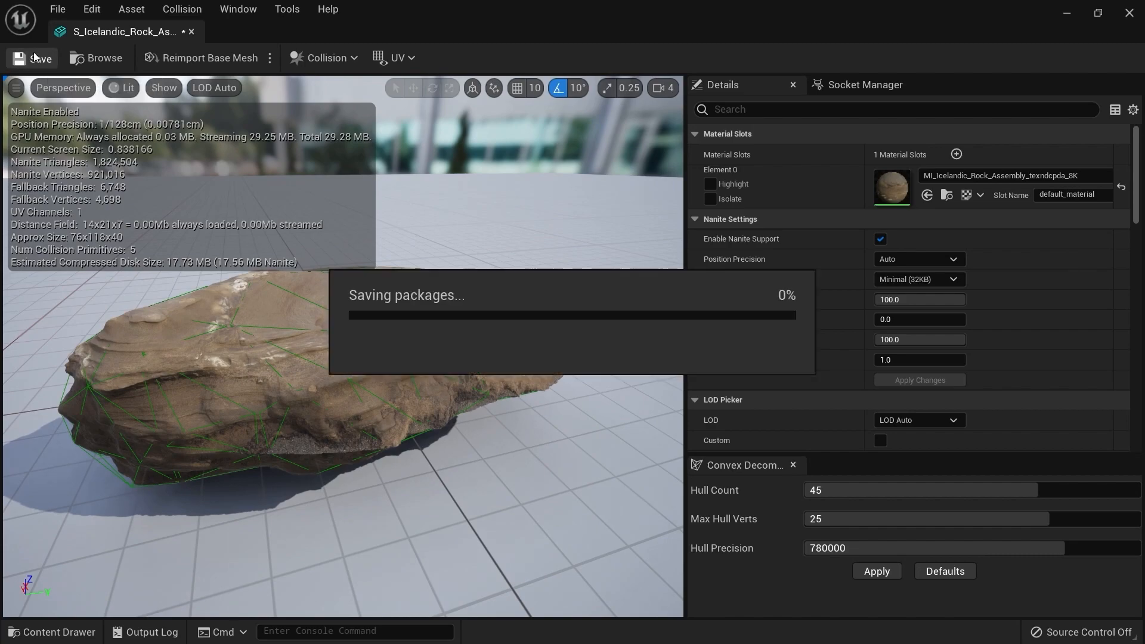
Return to the bridge_map level and examine the modified rock on the first platform from several sides
middle_click(115, 33)
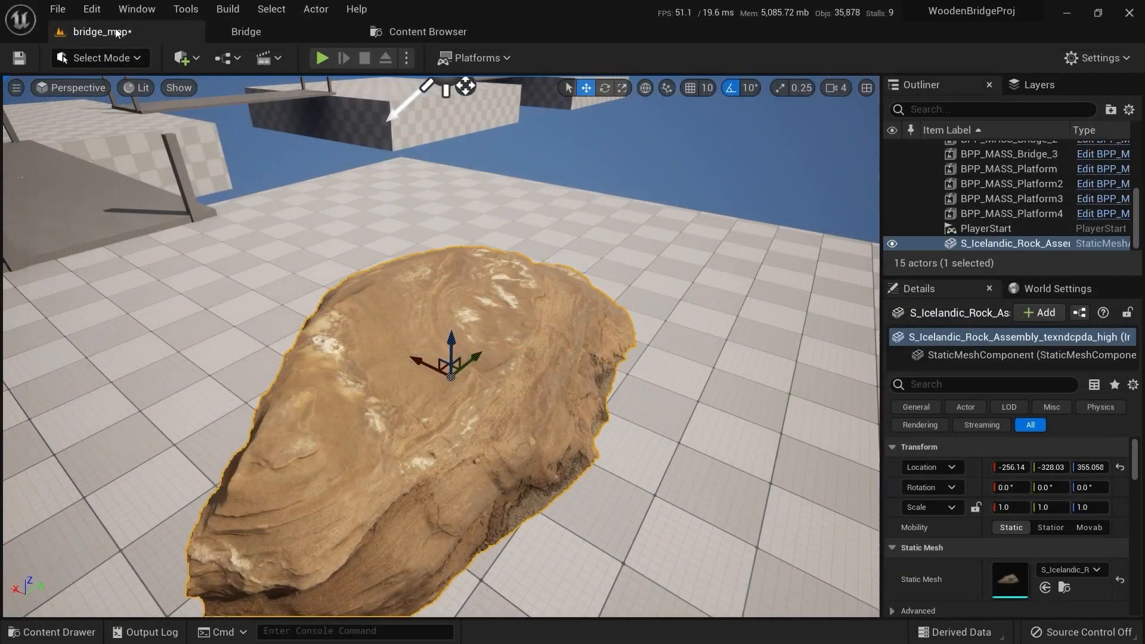
right_drag(494, 352, 462, 400)
key(s)
key(w)
click(692, 281)
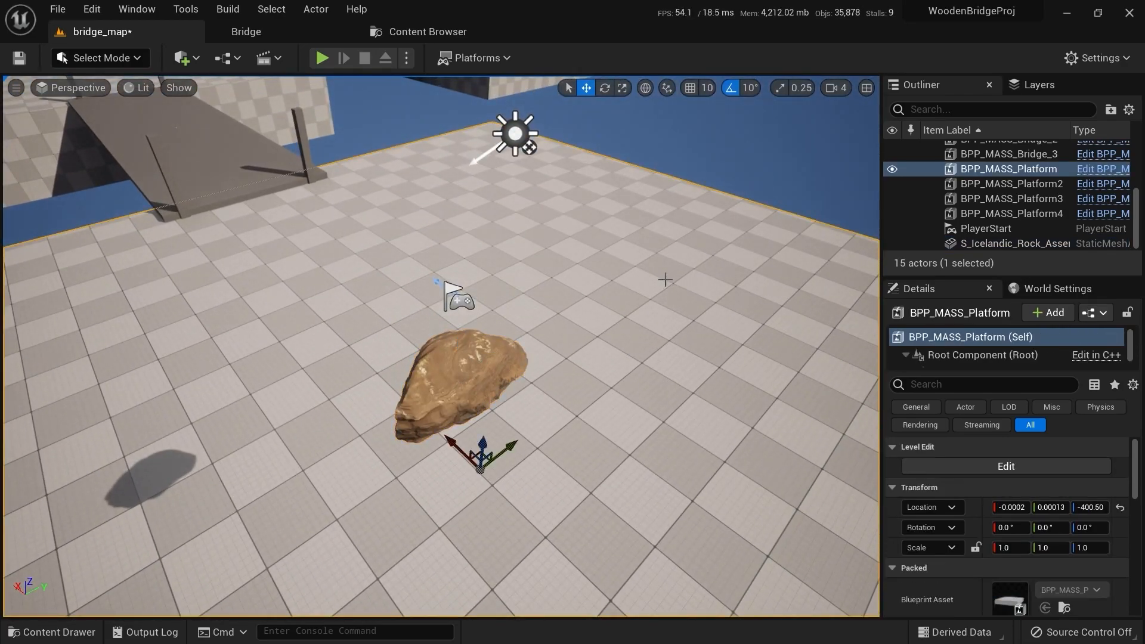
click(487, 360)
right_drag(487, 361, 543, 307)
key(a)
key(w)
key(d)
key(s)
key(d)
key(a)
key(w)
key(s)
key(w)
click(574, 385)
right_drag(594, 374, 489, 405)
key(d)
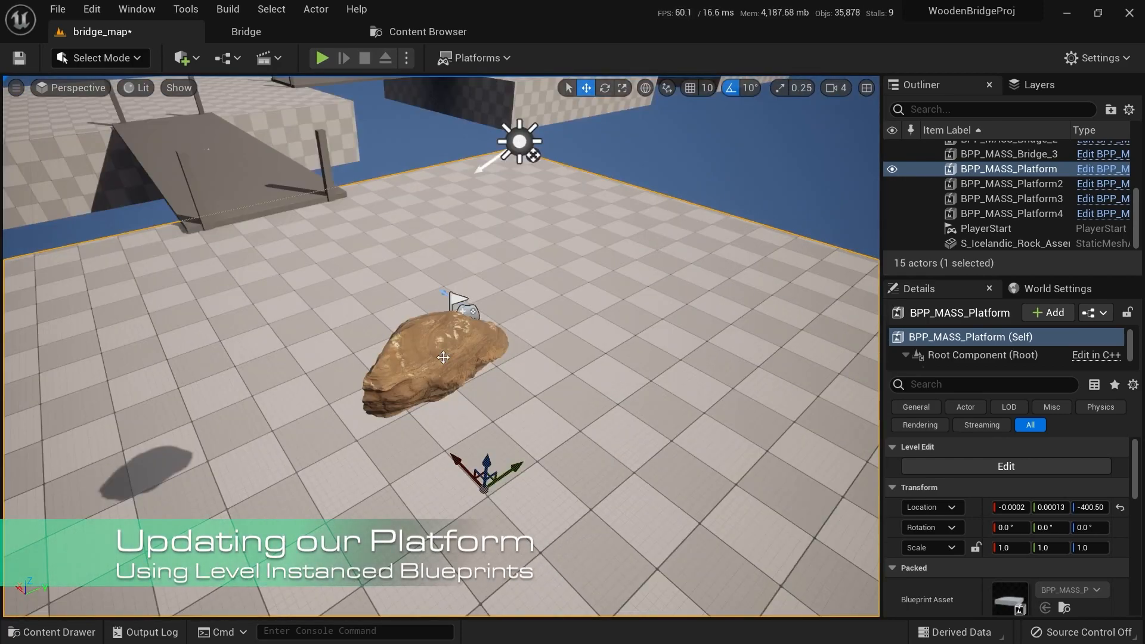
Locate the placed rock's static mesh in the Content Browser and delete the rock actor from bridge_map
click(456, 352)
click(1061, 592)
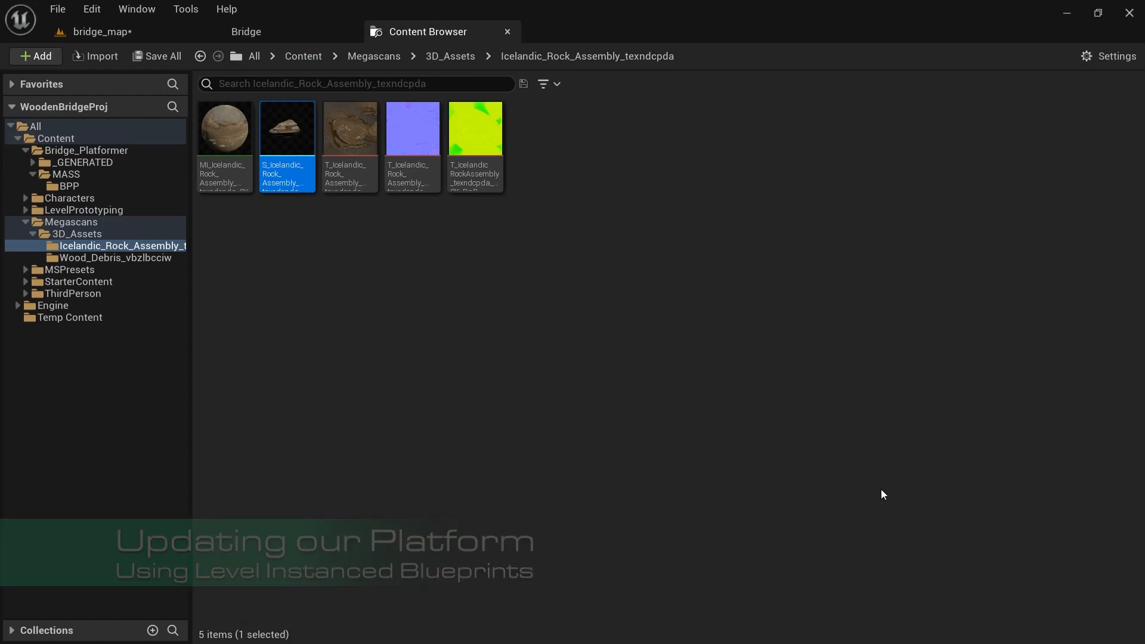
mouse_move(298, 139)
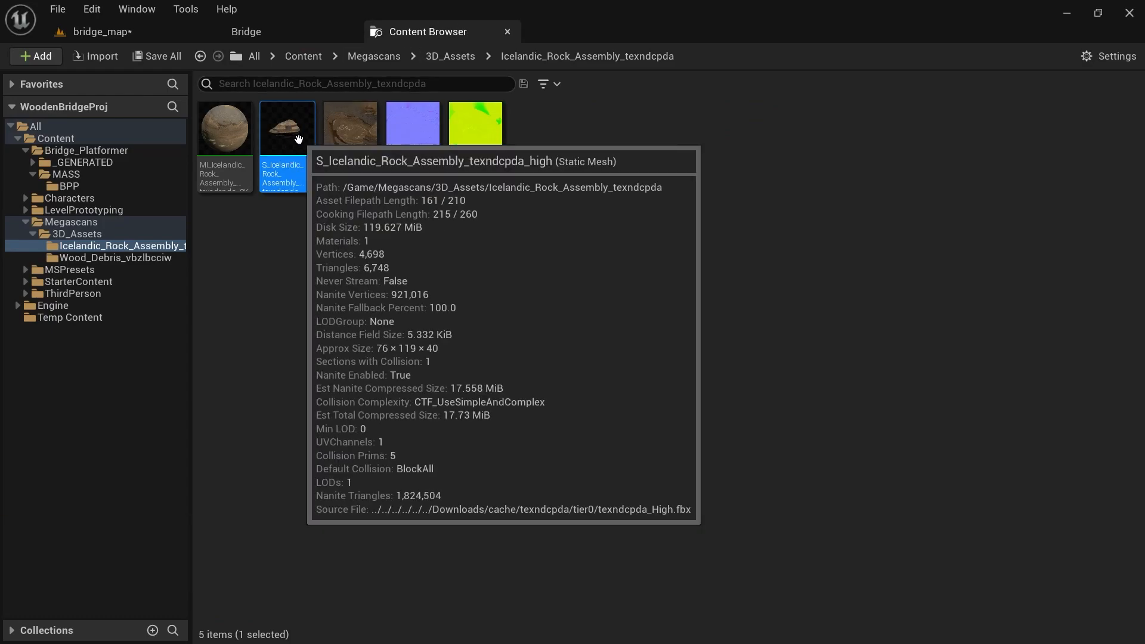
click(167, 35)
right_drag(442, 345, 567, 381)
key(Delete)
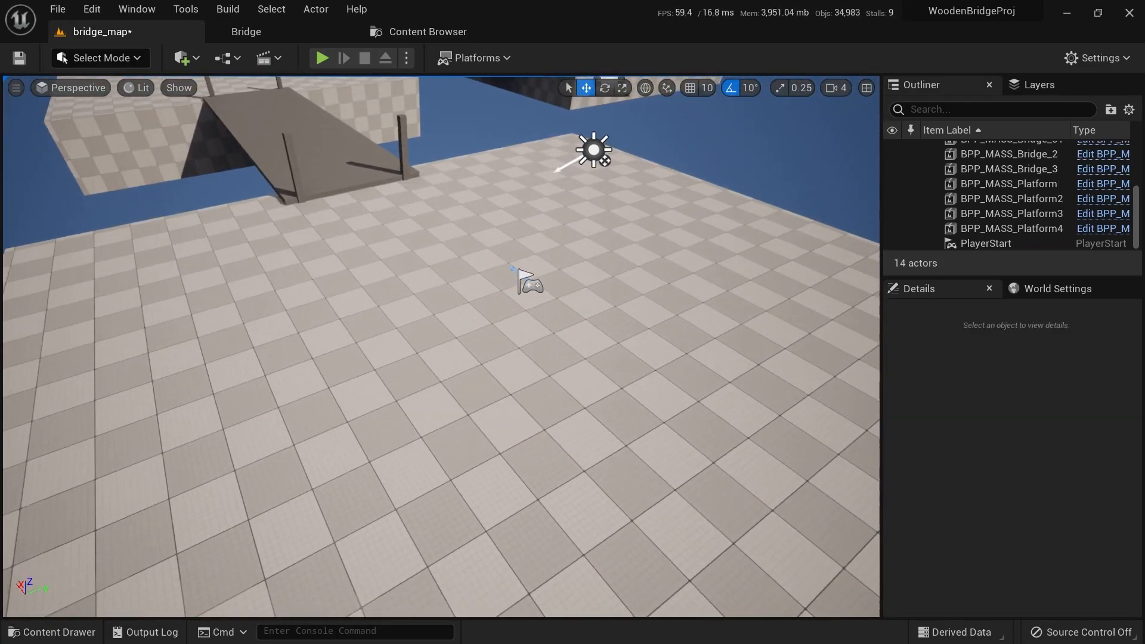
Open the first platform, BPP_MASS_Platform, for level editing
right_drag(524, 276, 499, 322)
click(469, 287)
right_click(469, 287)
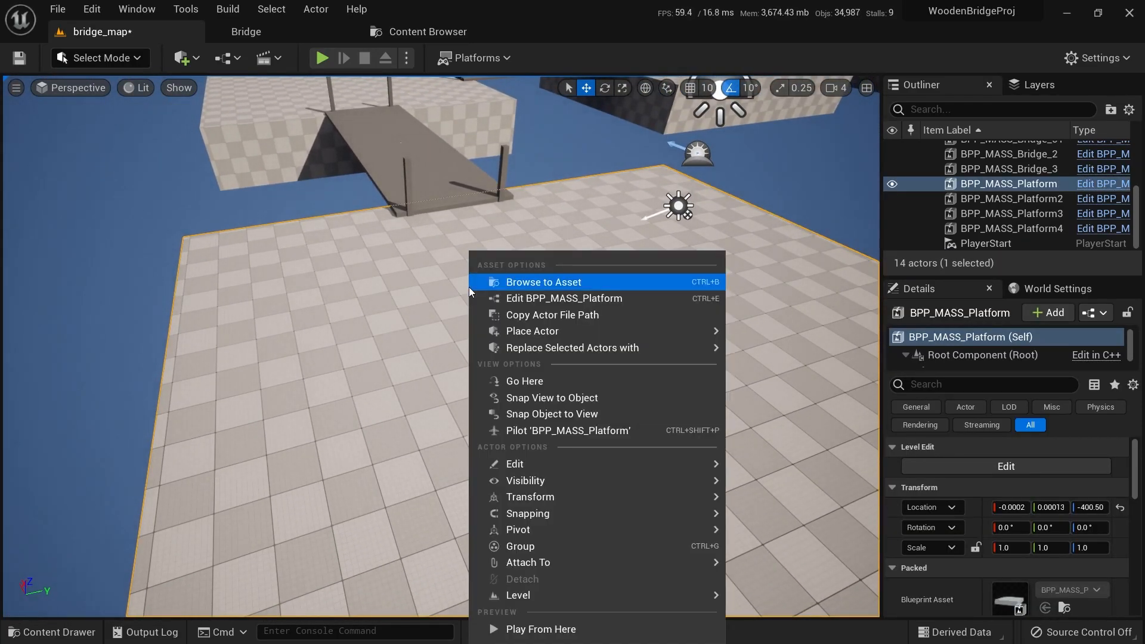
mouse_move(683, 596)
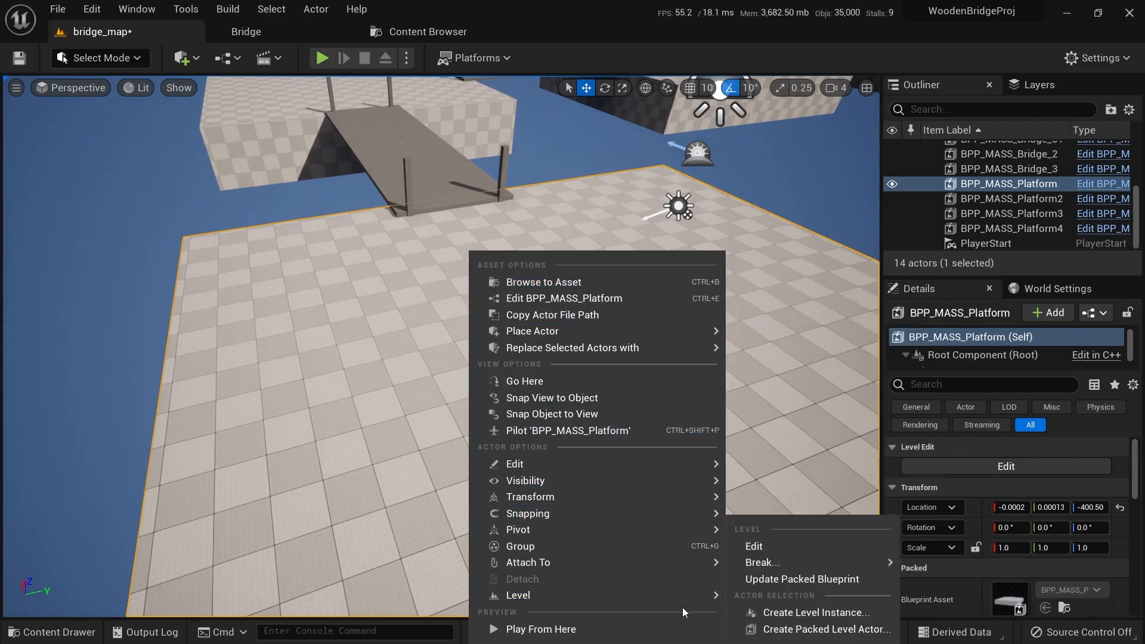
click(779, 545)
right_drag(571, 341, 617, 373)
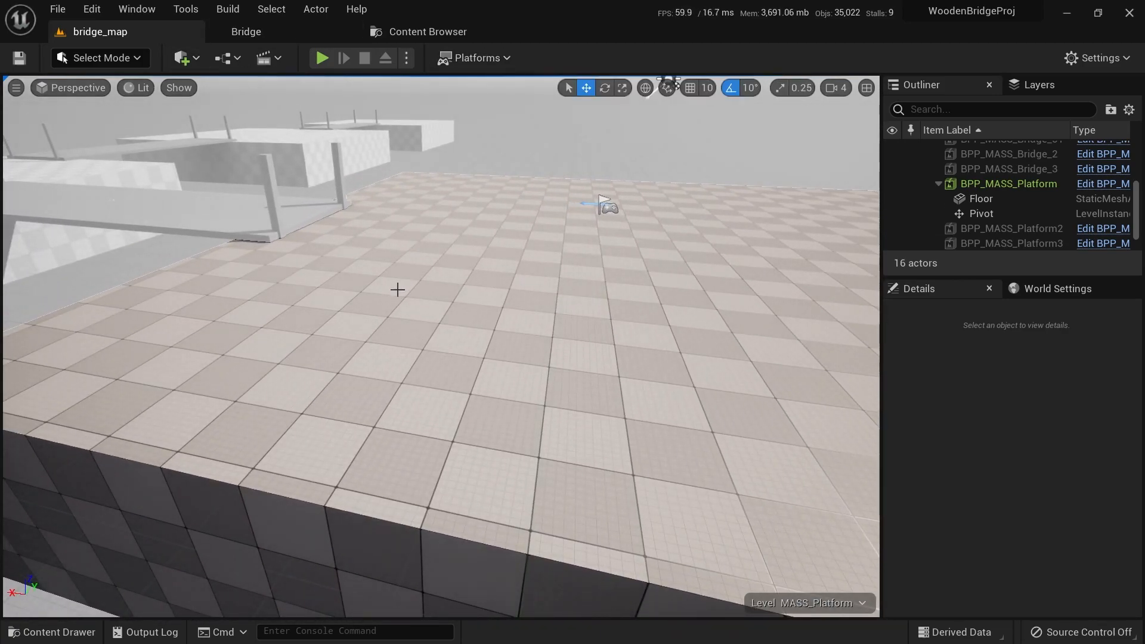
Place the Icelandic Rock Assembly mesh from the Megascans 3D_Assets folder onto the platform being edited
key(ctrl+space)
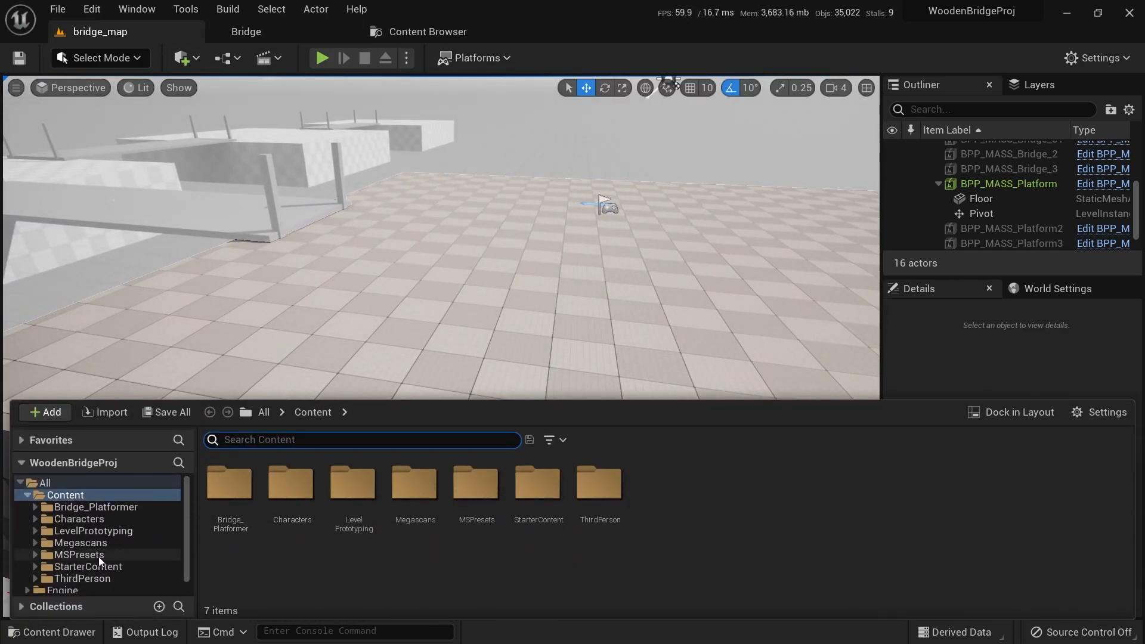
click(83, 542)
click(230, 483)
double_click(231, 486)
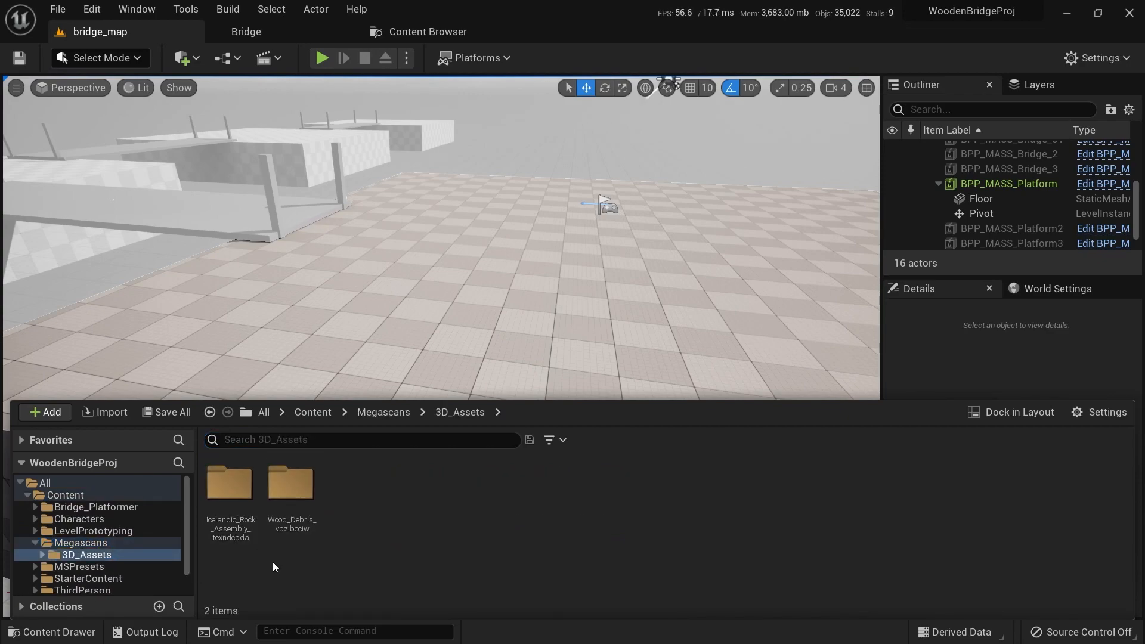
double_click(230, 486)
drag(292, 484, 507, 271)
Scale the rock uniformly to about 7.74 and rotate it to about -80° around Z
key(r)
right_drag(431, 347, 358, 325)
key(e)
drag(417, 410, 483, 410)
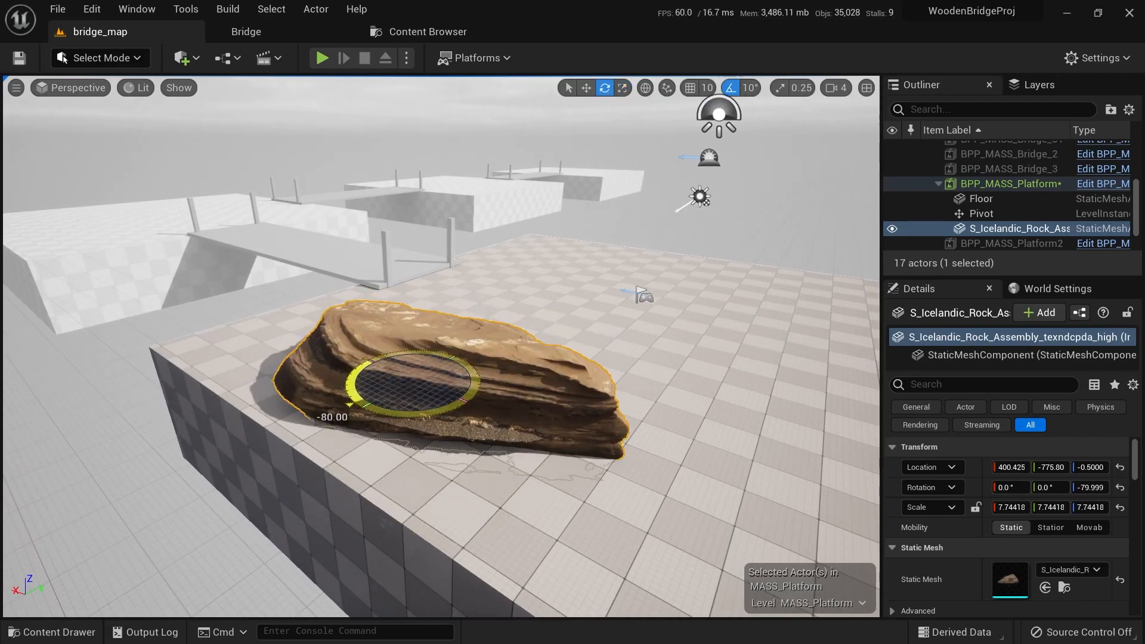
Sink the rock into the floor to about -131 in Z, rotate it to -60° and enlarge it uniformly to about 9.37
key(w)
drag(413, 341, 413, 382)
mouse_move(480, 454)
right_down()
mouse_move(387, 507)
mouse_move(486, 452)
right_up()
key(e)
mouse_move(433, 457)
mouse_down()
mouse_move(352, 457)
mouse_move(417, 458)
mouse_up()
drag(405, 398, 433, 397)
right_drag(433, 397, 433, 305)
key(q)
key(w)
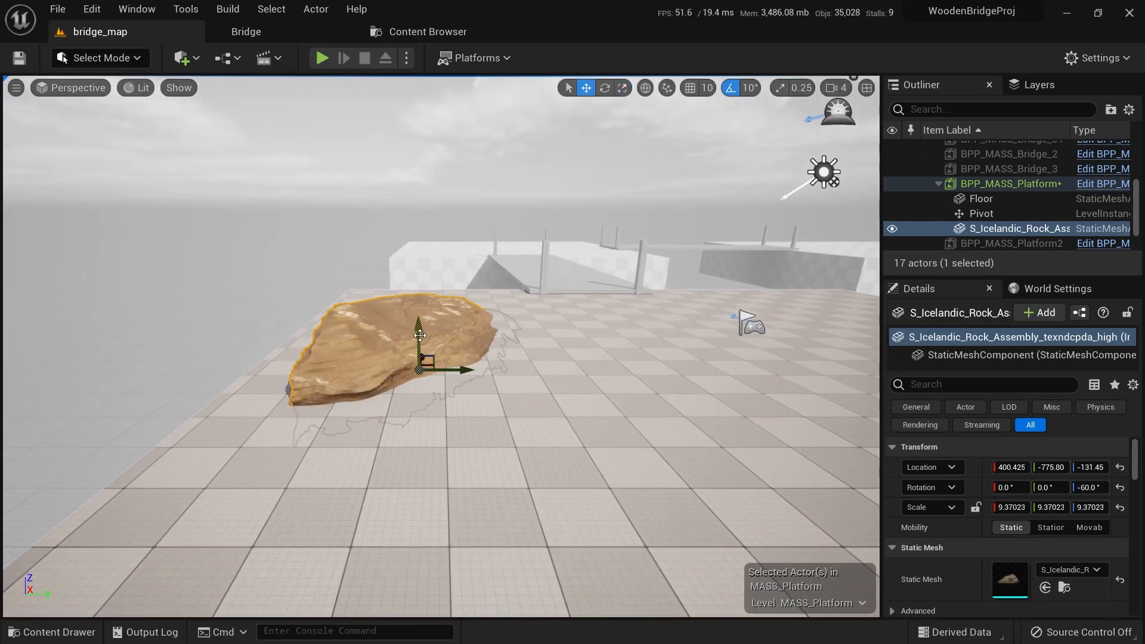
Flatten the rock to a Z scale of about 7.38 and adjust its height to about -104 in Z
drag(419, 349, 419, 338)
key(e)
right_drag(419, 337, 394, 399)
key(r)
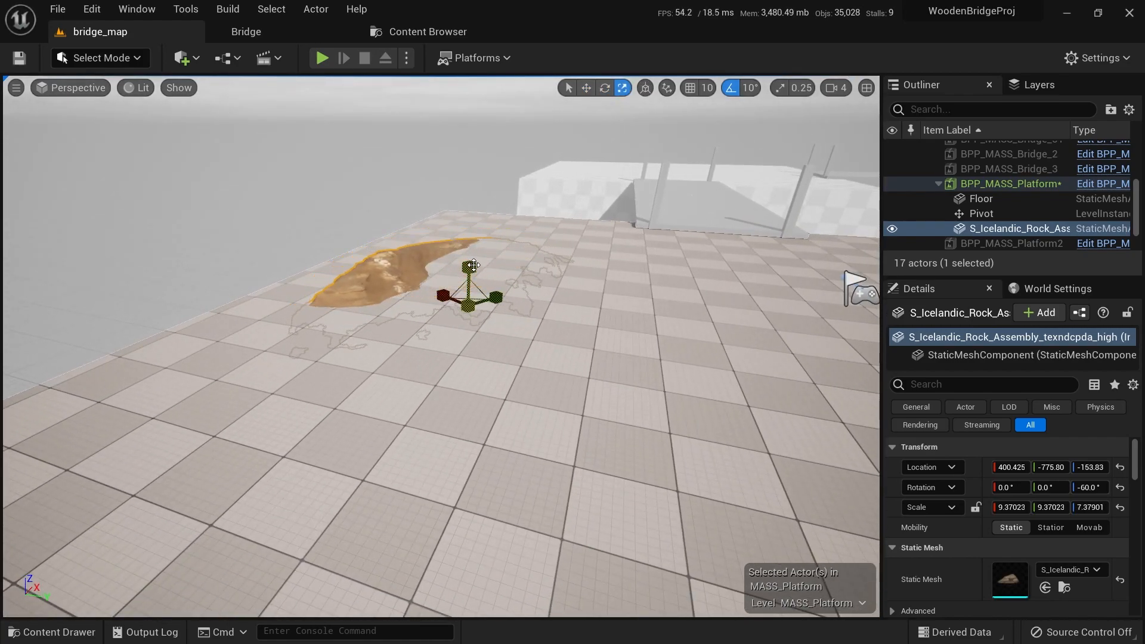
key(w)
drag(471, 257, 471, 244)
right_drag(471, 245, 426, 231)
drag(411, 220, 411, 225)
right_drag(411, 225, 387, 330)
Duplicate the rock with a Z rotation of about 150° and move the copy beside the original to about X -77, Y -467
key(e)
alt+drag(393, 311, 305, 320)
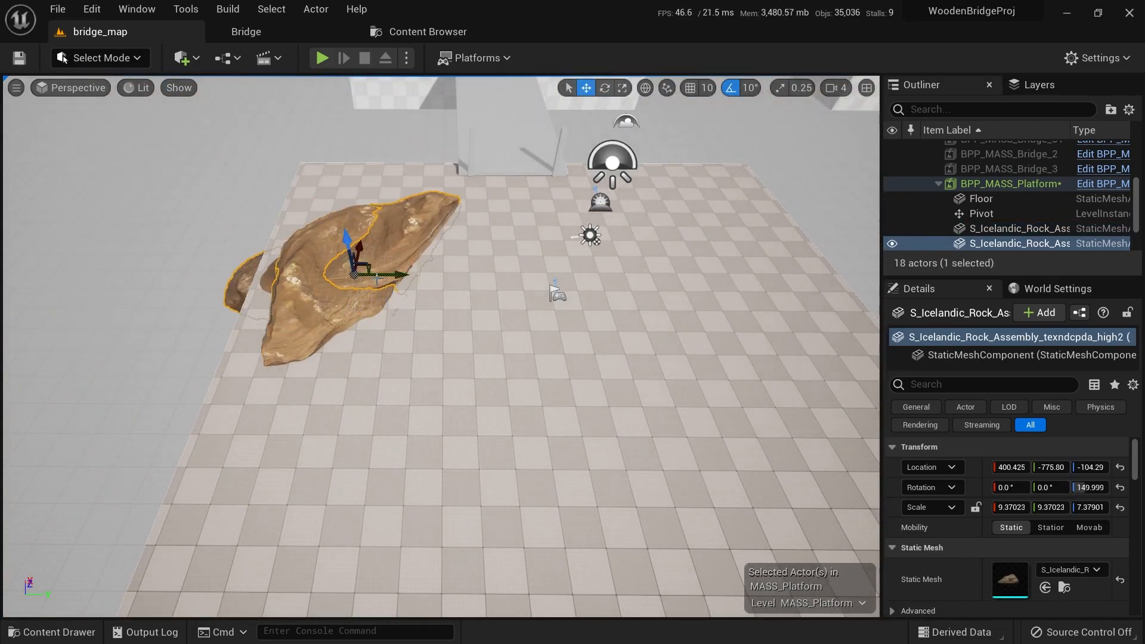
drag(372, 264, 430, 350)
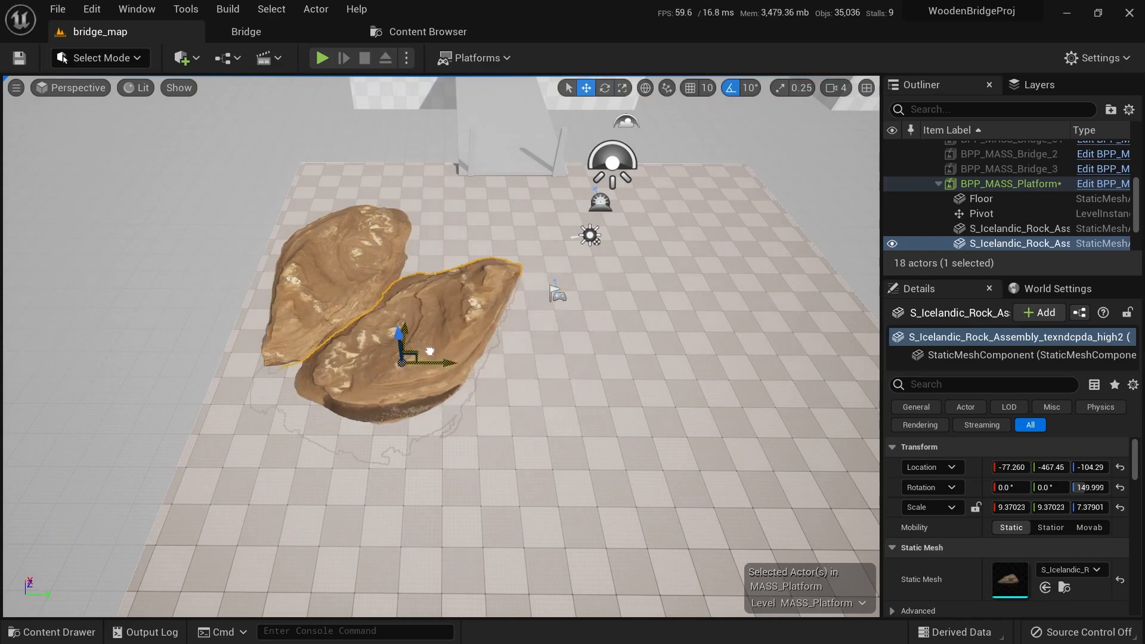
Duplicate the two rocks and place the rotated copies beside the originals on the platform's floor
shift+click(367, 272)
key(e)
alt+drag(401, 311, 554, 325)
shift+click(356, 263)
right_drag(356, 264, 429, 263)
Duplicate the group of four rocks, rotating the copies about -130° around Z so they spread across the floor
key(e)
alt+drag(325, 306, 388, 262)
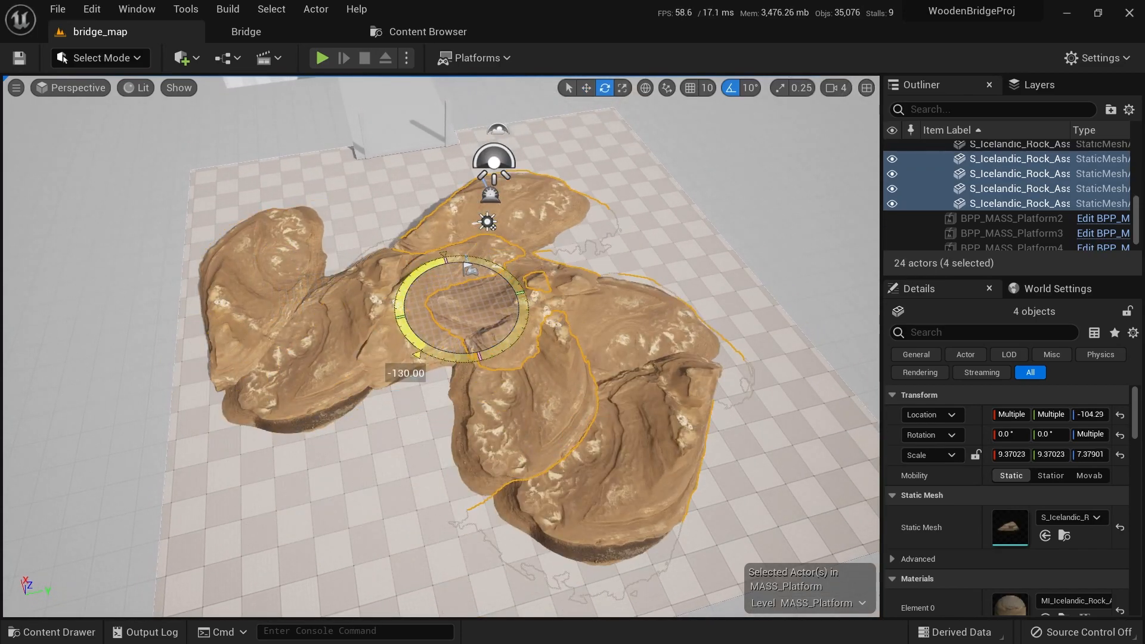
alt+drag(418, 355, 405, 344)
key(w)
right_drag(454, 280, 493, 329)
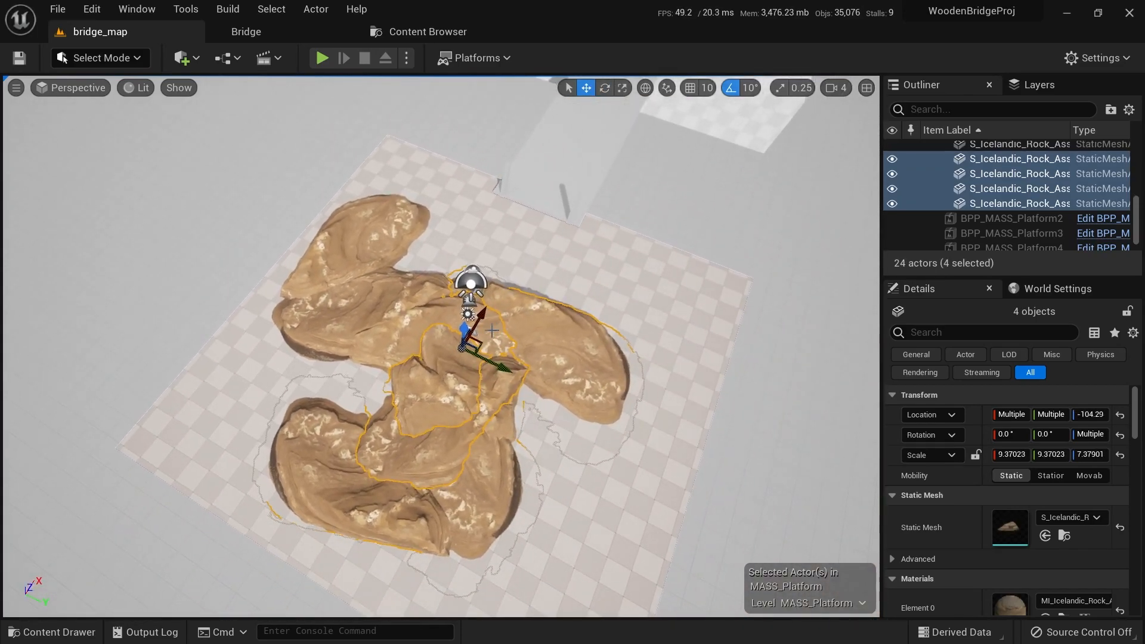
Duplicate the four-rock group repeatedly and move the copies to cover more of the floor out to its corner
drag(477, 343, 529, 411)
right_drag(529, 411, 391, 389)
alt+drag(379, 439, 417, 436)
key(f)
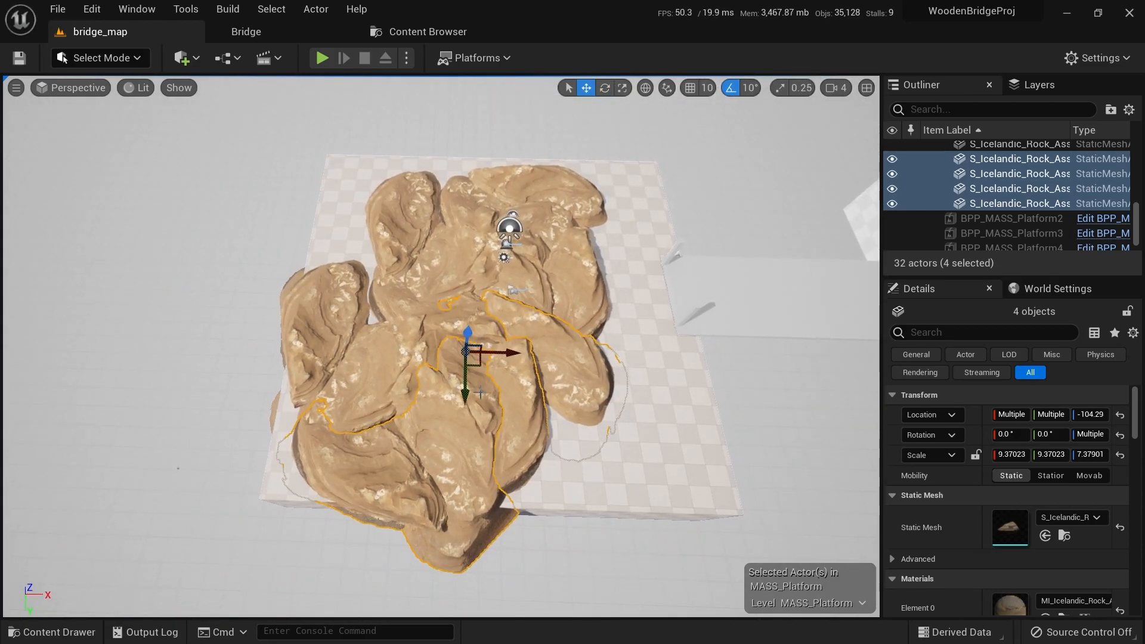
right_drag(474, 359, 507, 352)
drag(440, 343, 542, 454)
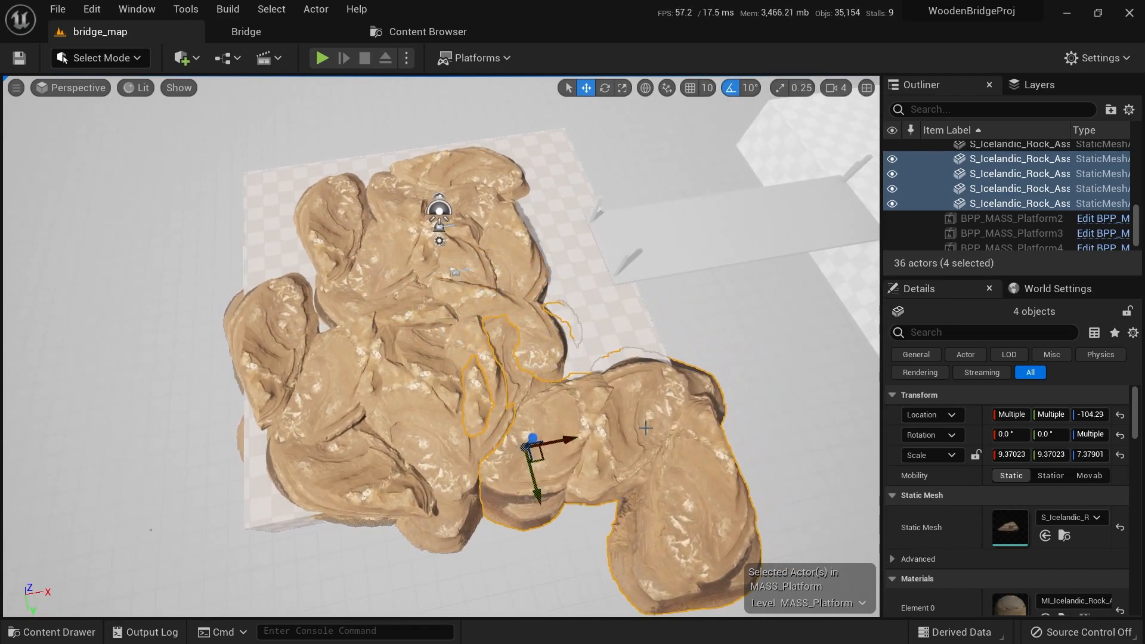
Adjust the outermost rocks at the corner, rotating one to about -250° at X 248, Y 988 with a Y scale of about 11.87
click(644, 428)
ctrl+click(673, 495)
right_drag(704, 525, 454, 544)
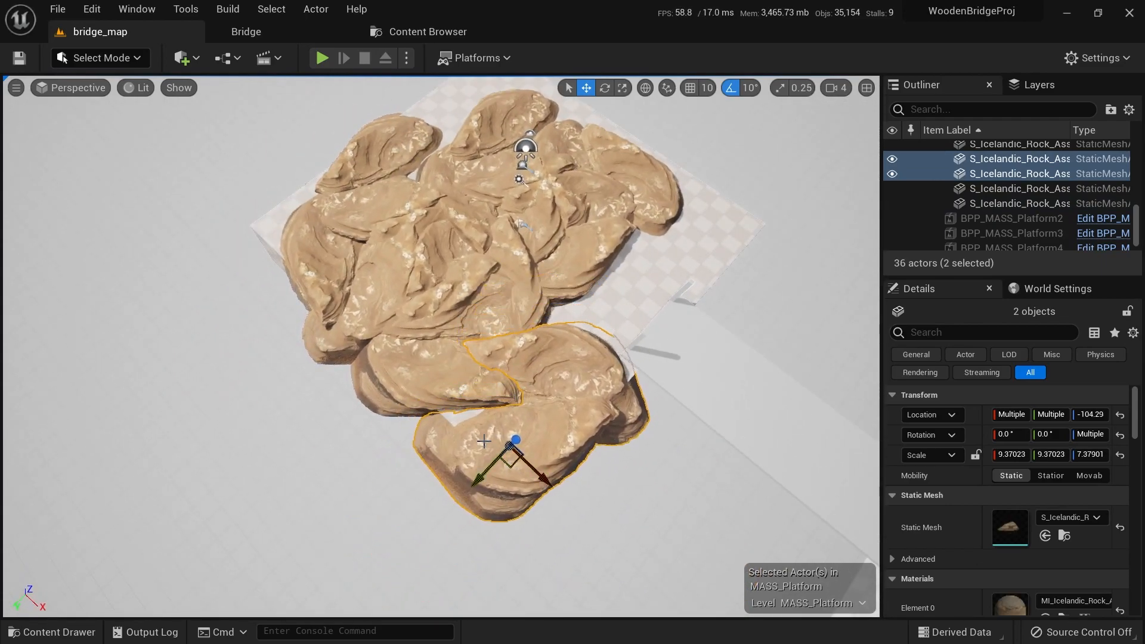
click(484, 442)
click(442, 411)
key(e)
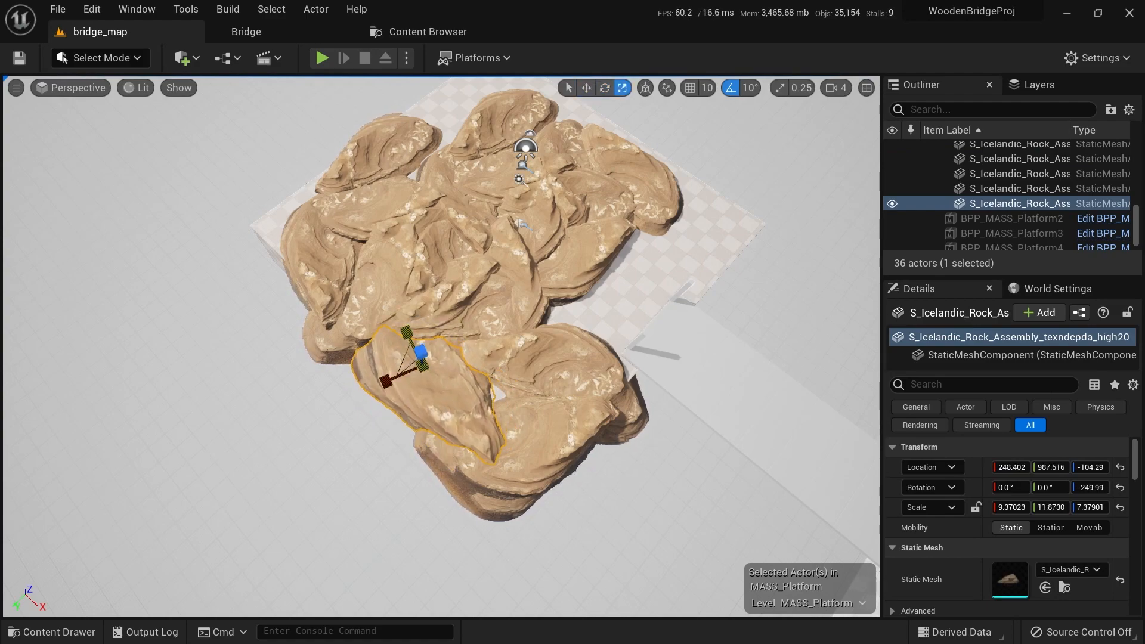
Select eight of the rocks, duplicate them and place the rotated copies along the platform's uncovered side near the bridge
right_drag(451, 348, 274, 262)
right_drag(535, 334, 534, 379)
scroll(535, 379, down, 3)
click(454, 340)
right_drag(454, 340, 394, 298)
ctrl+click(310, 364)
ctrl+click(365, 382)
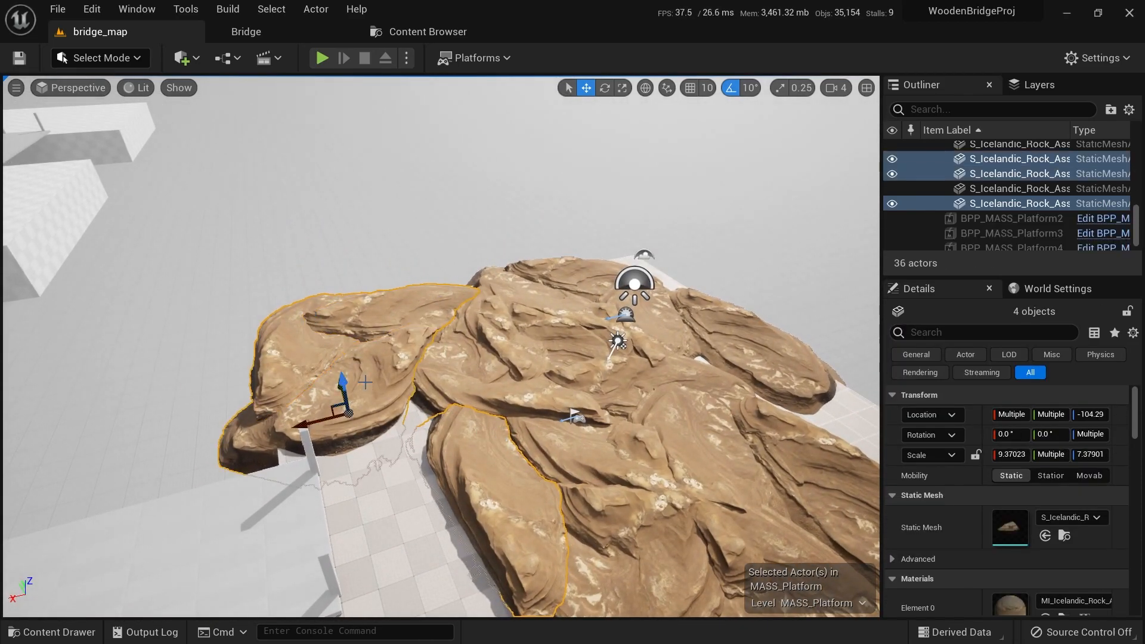
ctrl+click(575, 354)
mouse_move(536, 348)
right_down()
mouse_move(535, 316)
mouse_move(528, 352)
right_up()
drag(495, 219, 496, 228)
right_drag(496, 228, 530, 284)
key(ctrl+z)
alt+drag(451, 231, 418, 236)
drag(380, 170, 365, 364)
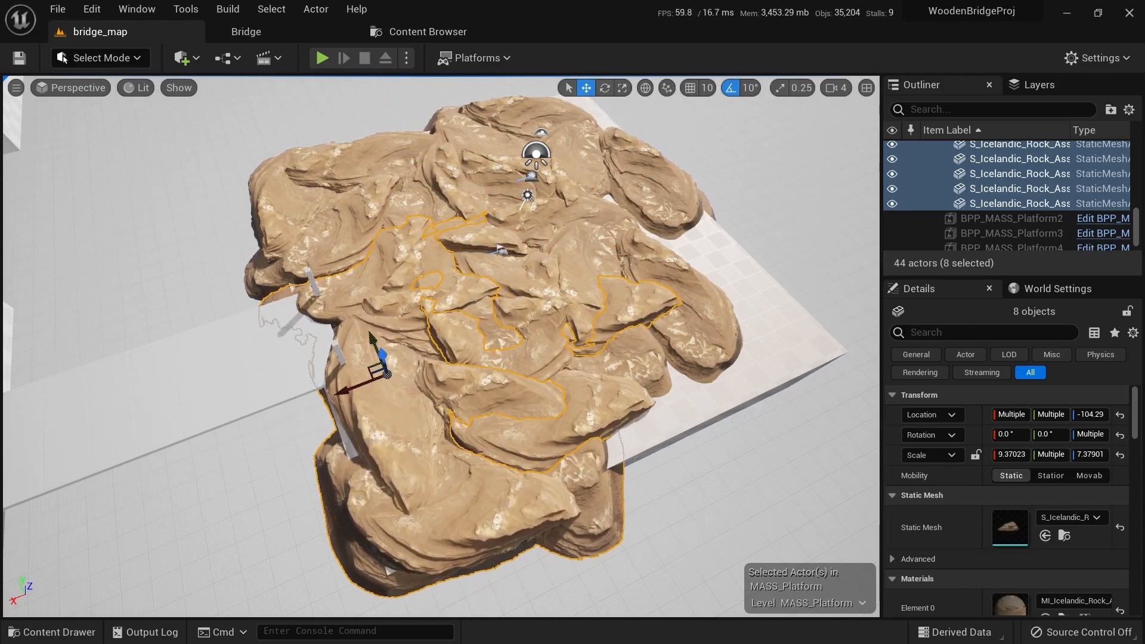
Move the rock beside the bridge posts to about X 879, Y -339
click(388, 328)
drag(375, 306, 614, 422)
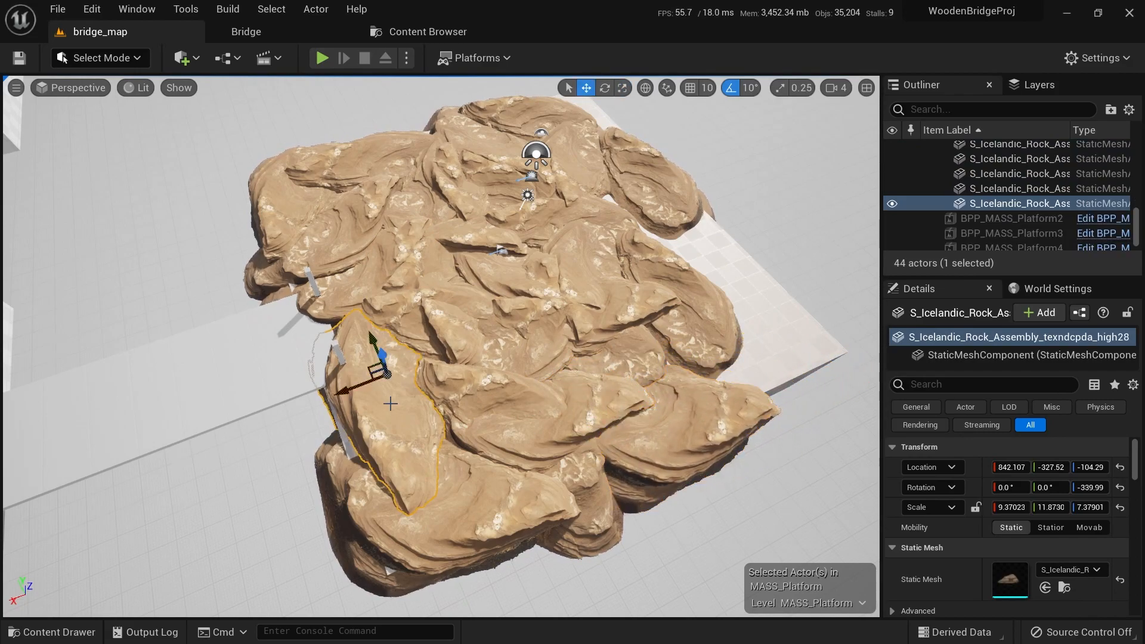
mouse_move(366, 373)
mouse_down()
mouse_move(537, 462)
mouse_move(350, 368)
mouse_up()
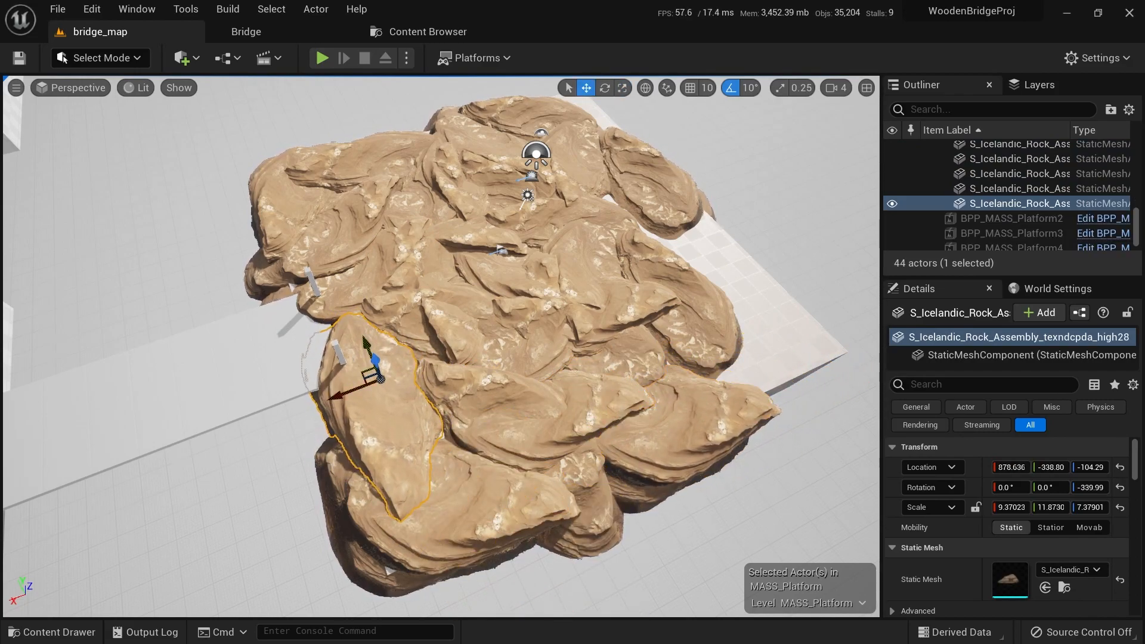
Move the neighbouring rock to about X -834, Y -323, enlarge it to an X scale of about 10.48 and rotate it to about -530°
click(421, 336)
drag(436, 359, 643, 282)
key(e)
mouse_move(707, 313)
mouse_down()
mouse_move(680, 315)
mouse_move(696, 300)
mouse_up()
key(r)
drag(678, 258, 693, 245)
drag(698, 302, 715, 288)
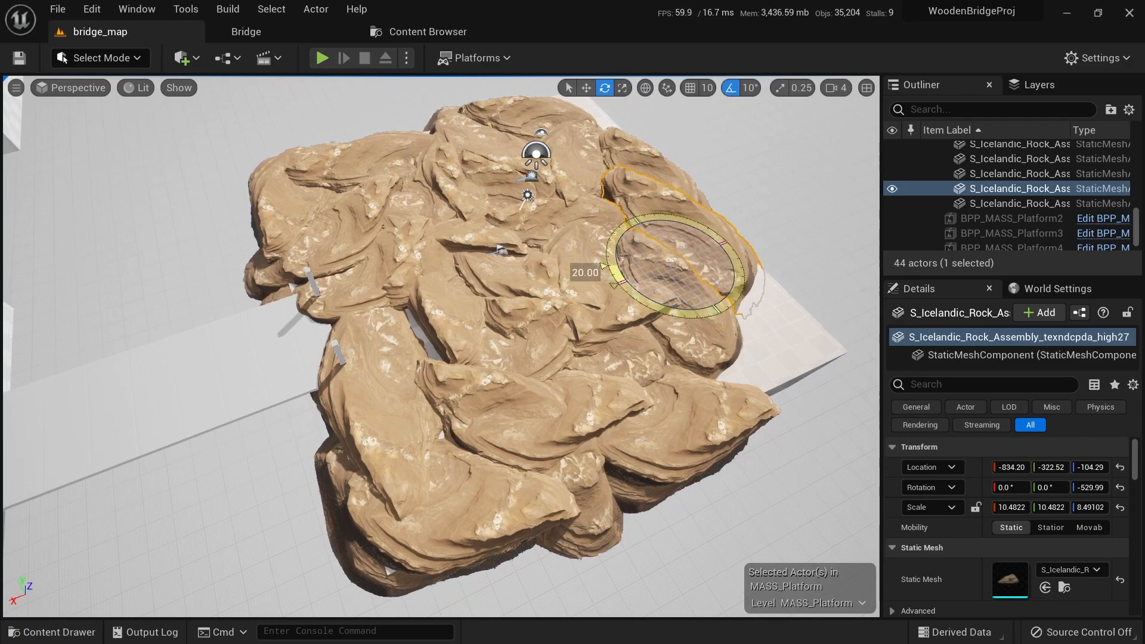
Rotate the enlarged rock another 180° and reposition it over the uncovered floor at about X -796, Y -560
drag(660, 242, 715, 306)
key(e)
drag(740, 373, 796, 310)
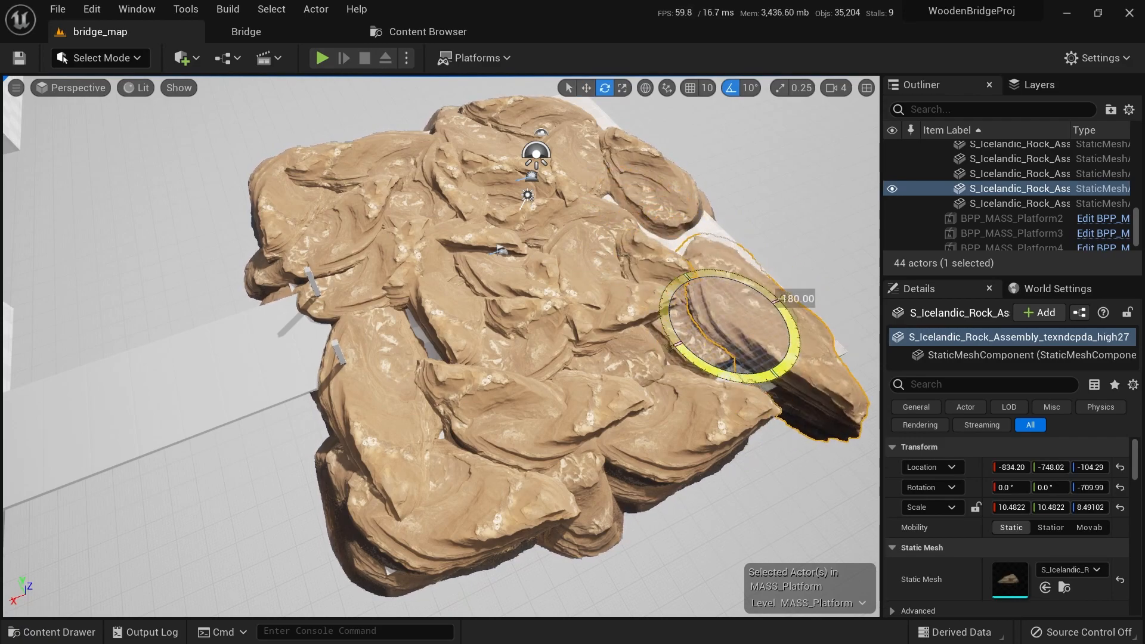
right_drag(654, 358, 620, 403)
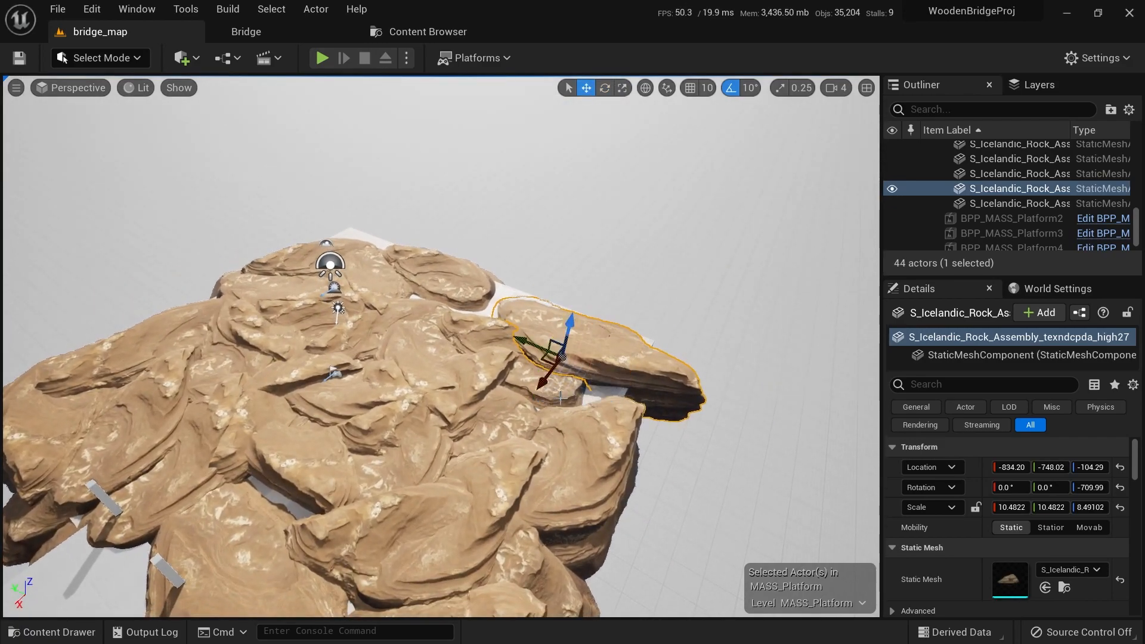
drag(540, 357, 507, 353)
right_drag(506, 353, 260, 521)
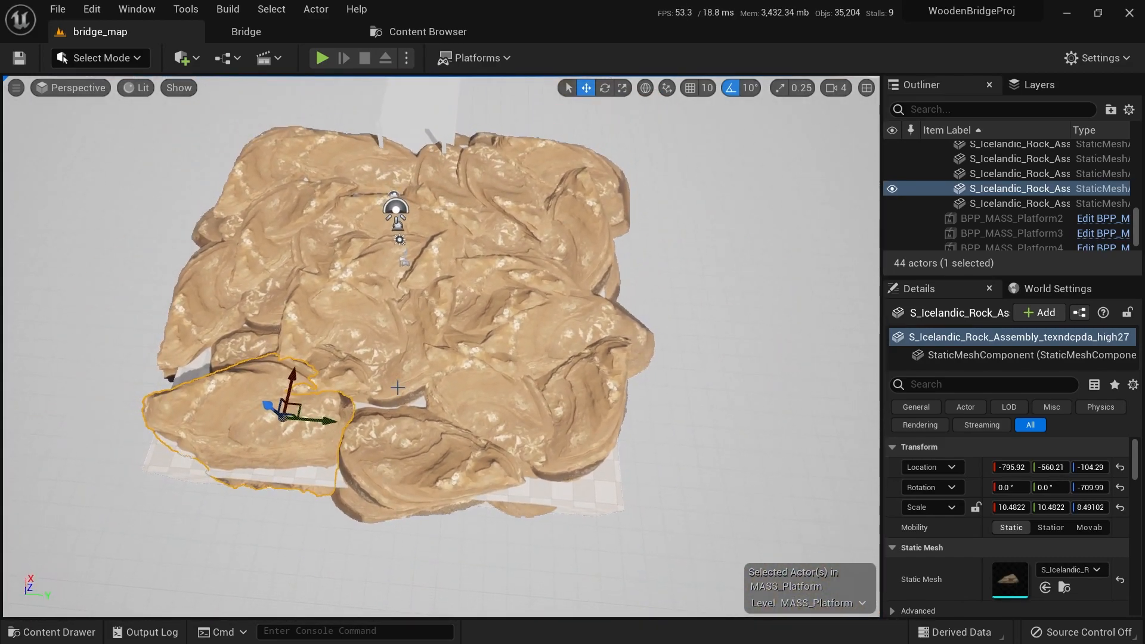
Duplicate a central rock onto the bare front corner at about X -919, Y 932, rotated to about -200° around Z
click(410, 387)
alt+drag(412, 352, 573, 449)
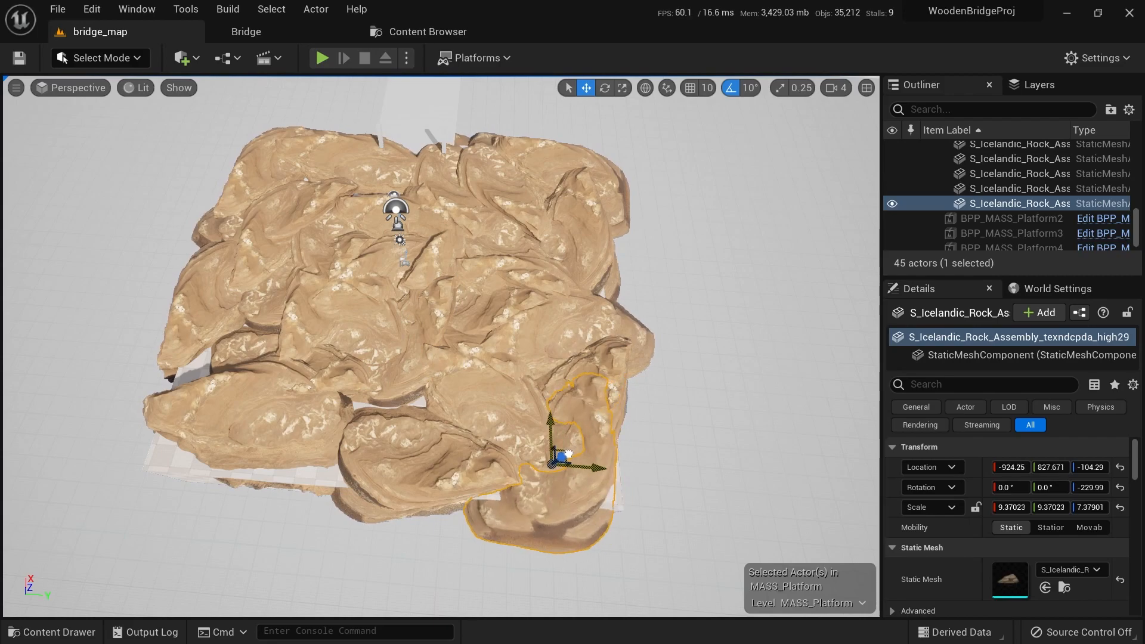
key(e)
drag(551, 523, 555, 523)
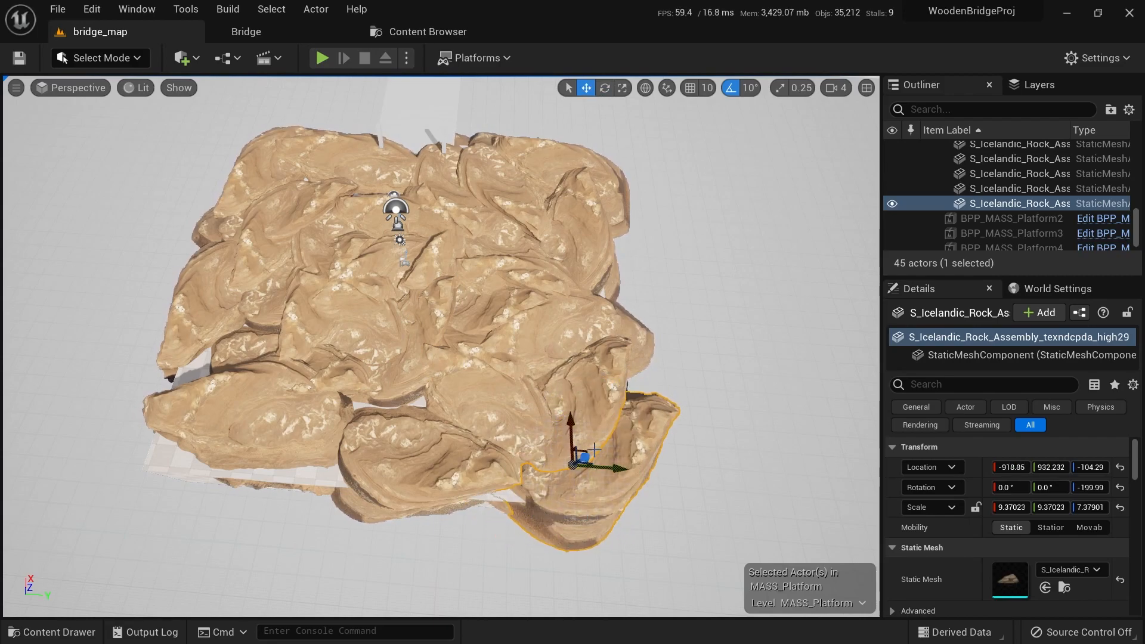
drag(595, 450, 557, 454)
Duplicate the corner rock to the opposite corner at about X -886, Y -949, rotated to about -300°
alt+drag(552, 495, 518, 513)
drag(566, 456, 219, 413)
drag(238, 475, 209, 486)
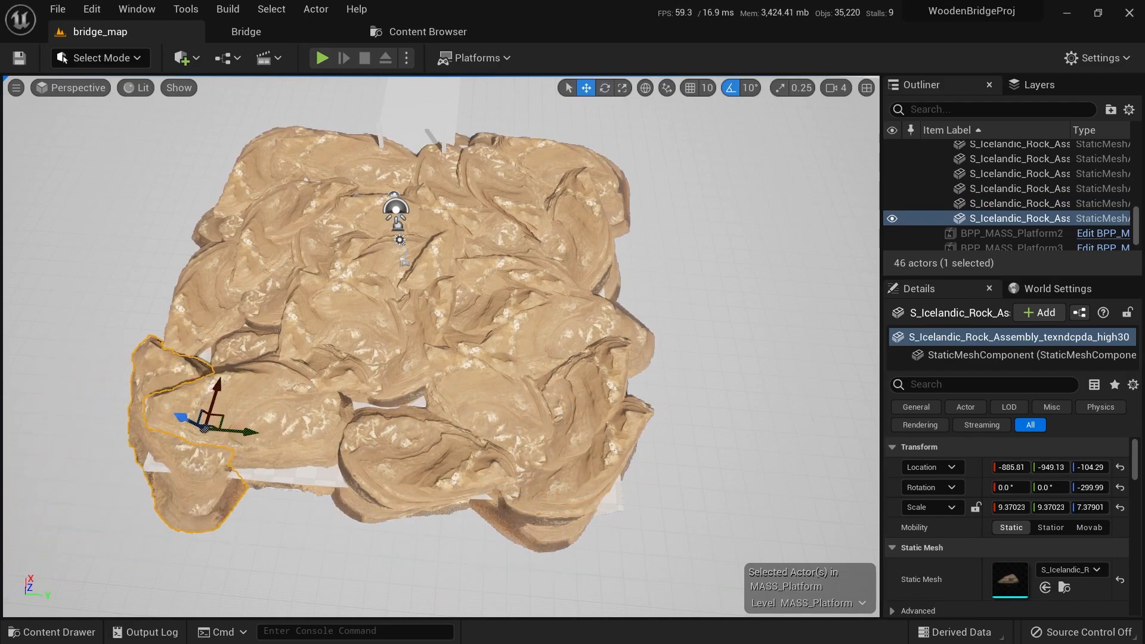
Duplicate a central rock into the edge gap at about X -955, Y -427, rotated to about -360° around Z
click(390, 385)
key(r)
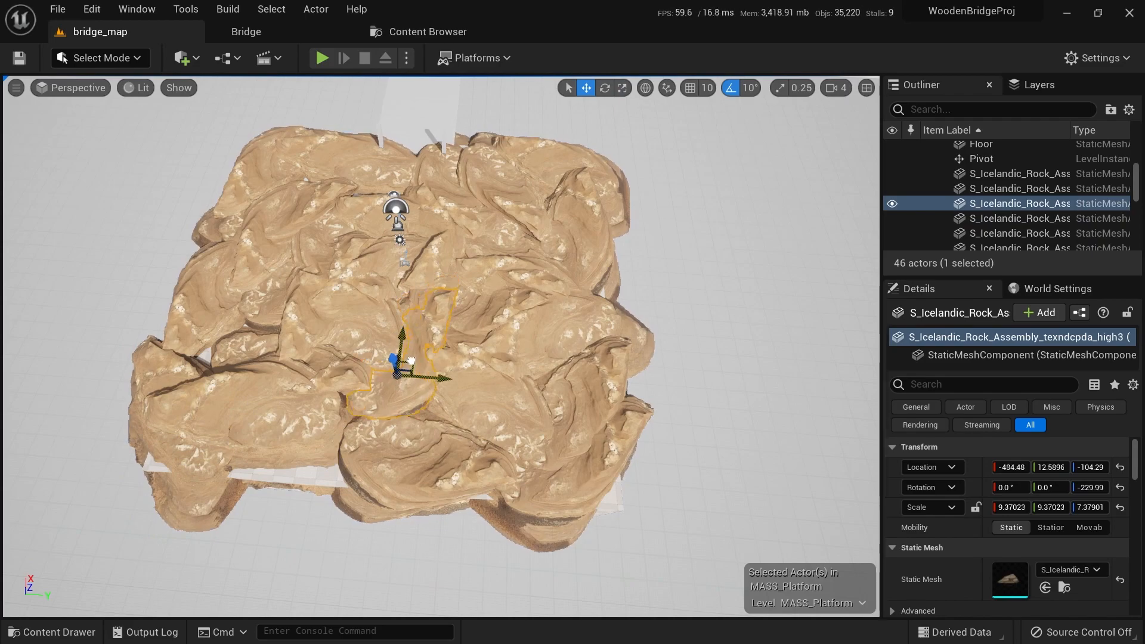
drag(405, 375, 459, 418)
key(e)
drag(386, 421, 319, 440)
right_drag(318, 440, 353, 427)
Try to extend the platform downward with copies of all the rocks, stretched to a Z scale of about 18.68
scroll(1032, 180, up, 5)
scroll(1014, 209, down, 3)
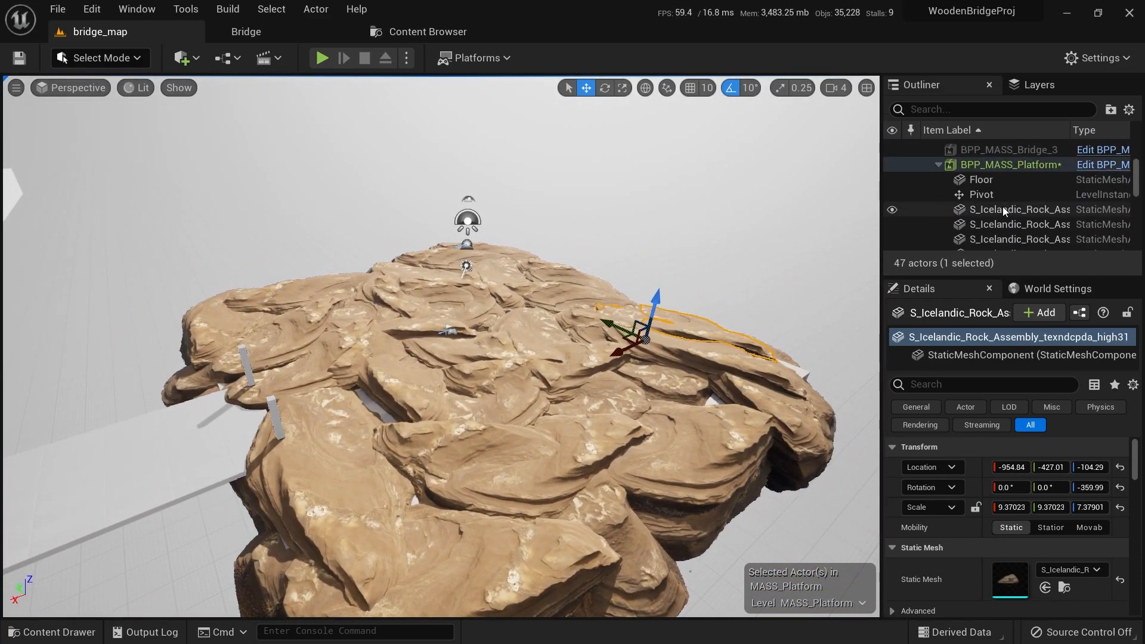
shift+click(997, 209)
right_drag(537, 358, 676, 325)
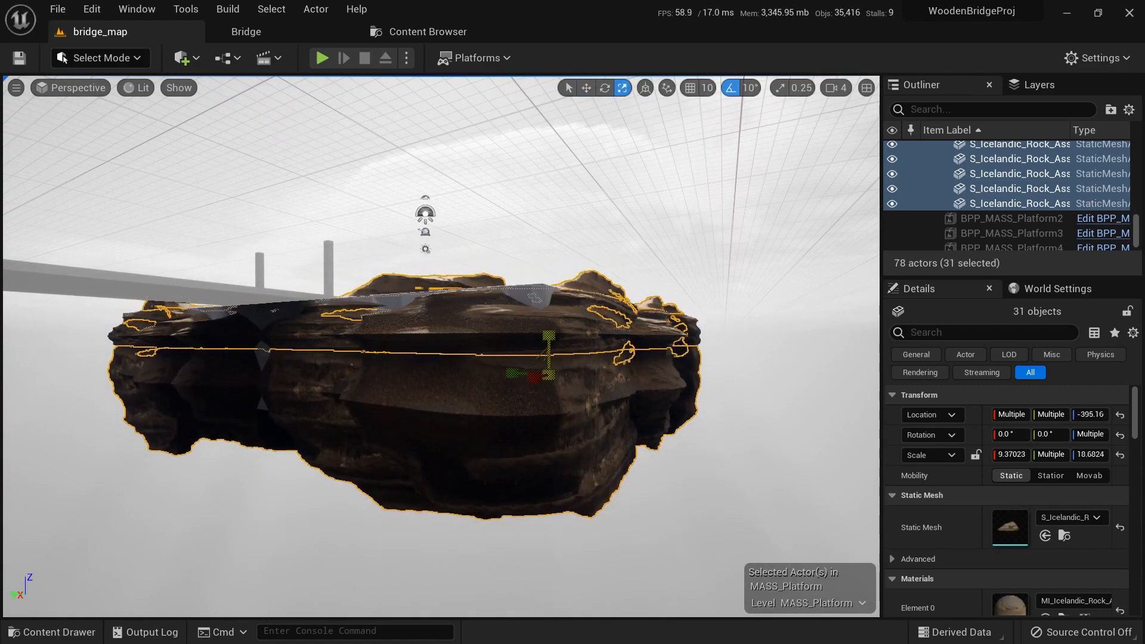
mouse_move(547, 335)
mouse_down()
mouse_move(543, 370)
mouse_move(543, 334)
mouse_up()
right_drag(544, 335, 469, 373)
key(e)
drag(527, 372, 477, 374)
key(Delete)
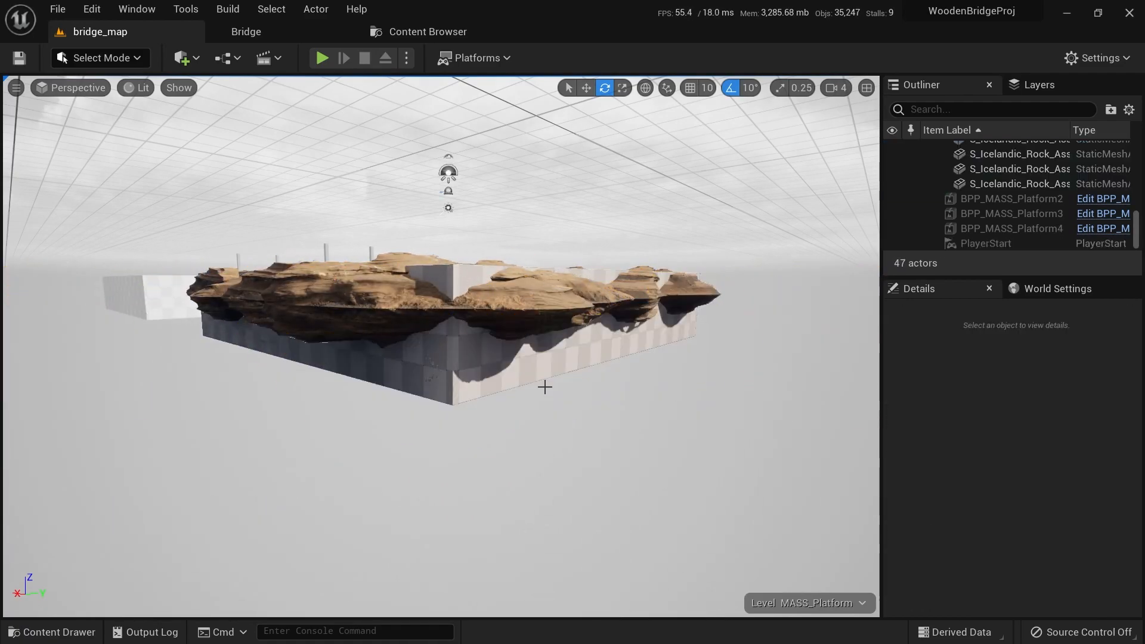
Delete the block floor mesh from the platform level, leaving only the rocks
key(w)
right_drag(550, 376, 441, 507)
key(w)
key(s)
key(s)
click(531, 517)
key(s)
key(d)
right_drag(569, 521, 594, 332)
key(Delete)
Select the rock that sticks up beside the player start and tilt it to smooth the walking surface
key(w)
key(d)
key(w)
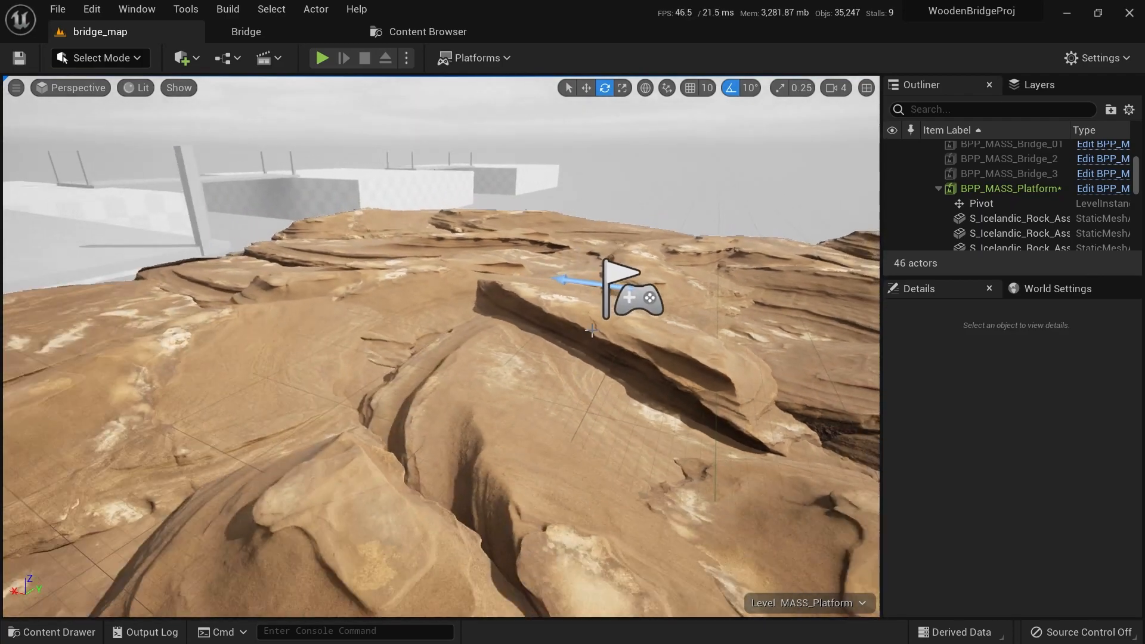
click(594, 332)
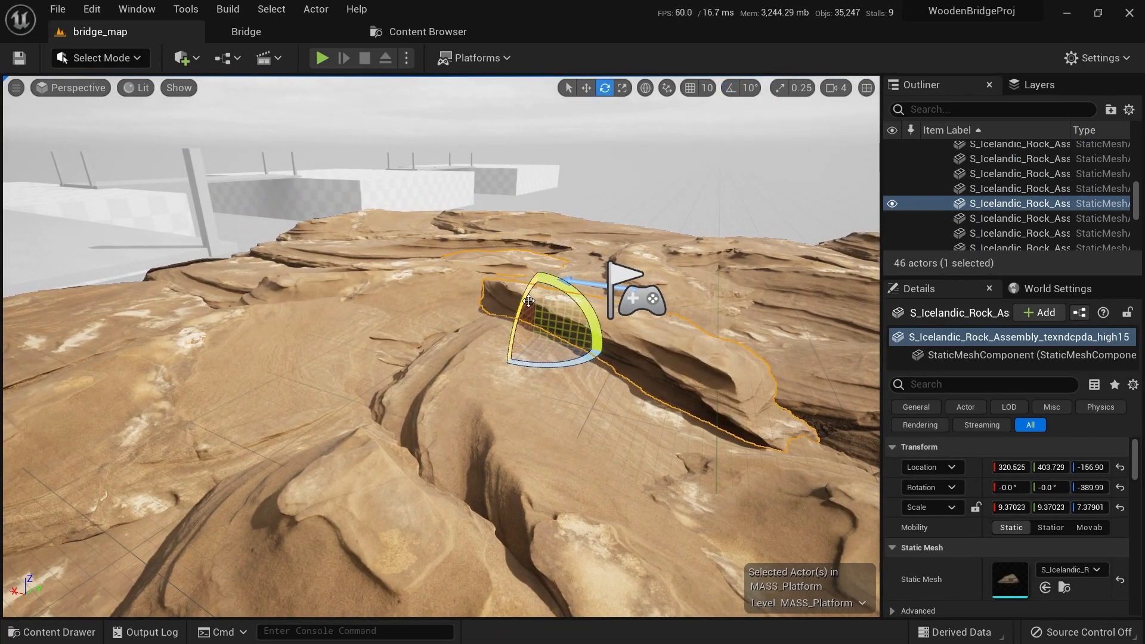
drag(536, 301, 536, 312)
key(w)
right_drag(536, 312, 563, 373)
Rotate the rock in the central gap to about -337°, enlarge it to an X scale of about 10.71 and set its height to about Z -207
click(440, 269)
right_drag(440, 269, 388, 269)
key(e)
drag(337, 305, 373, 297)
key(r)
key(w)
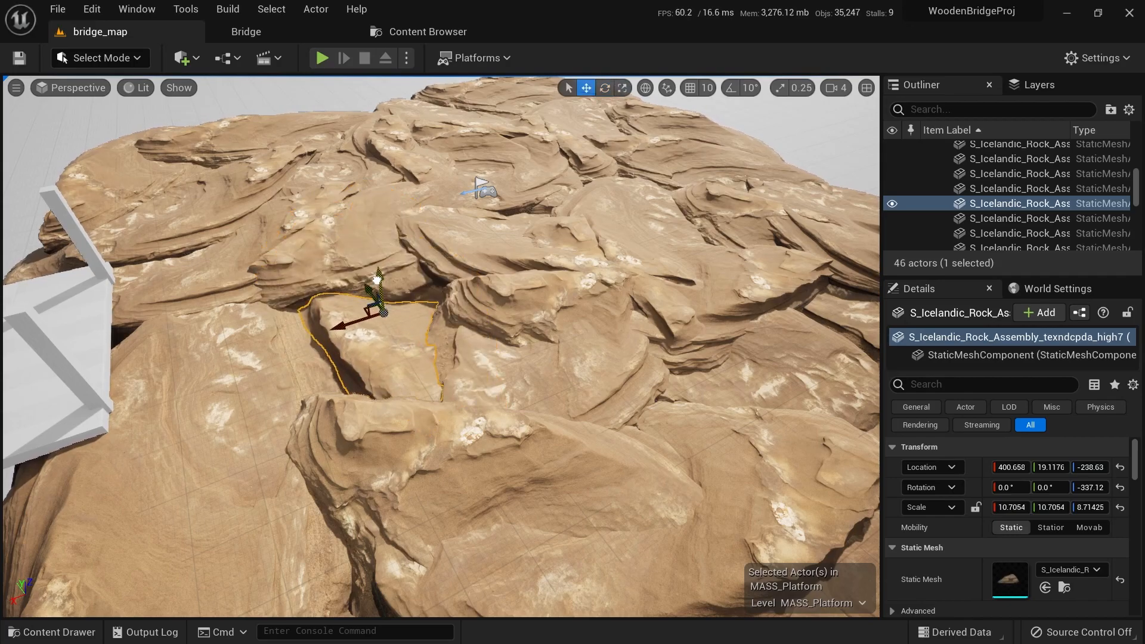
right_drag(514, 346, 452, 388)
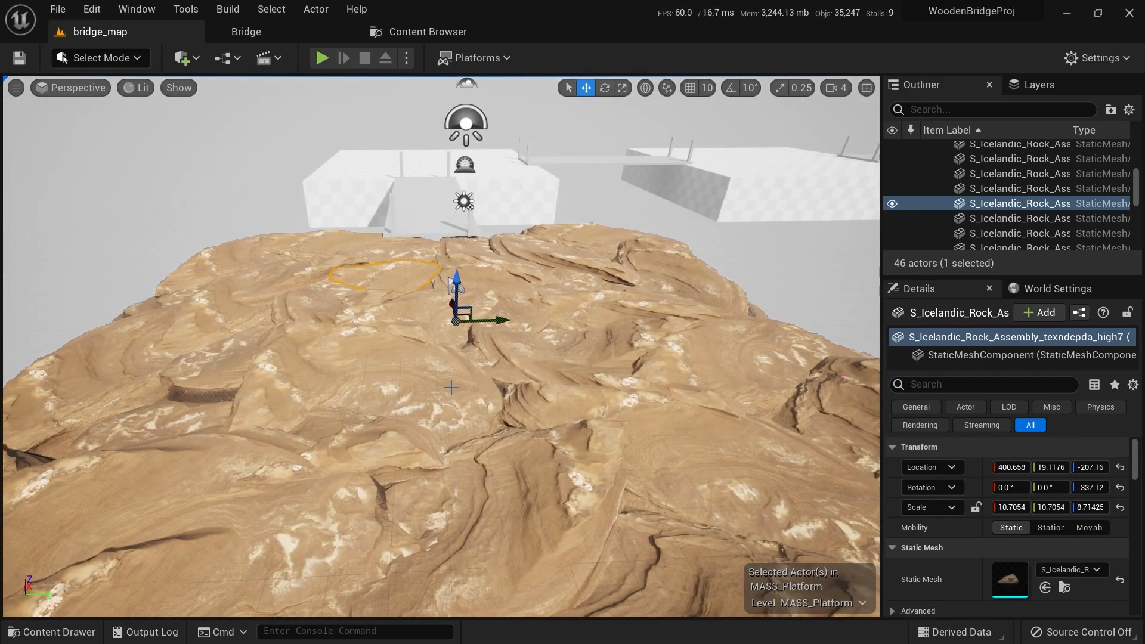
Commit the rock changes to the packed platform level
right_click(438, 396)
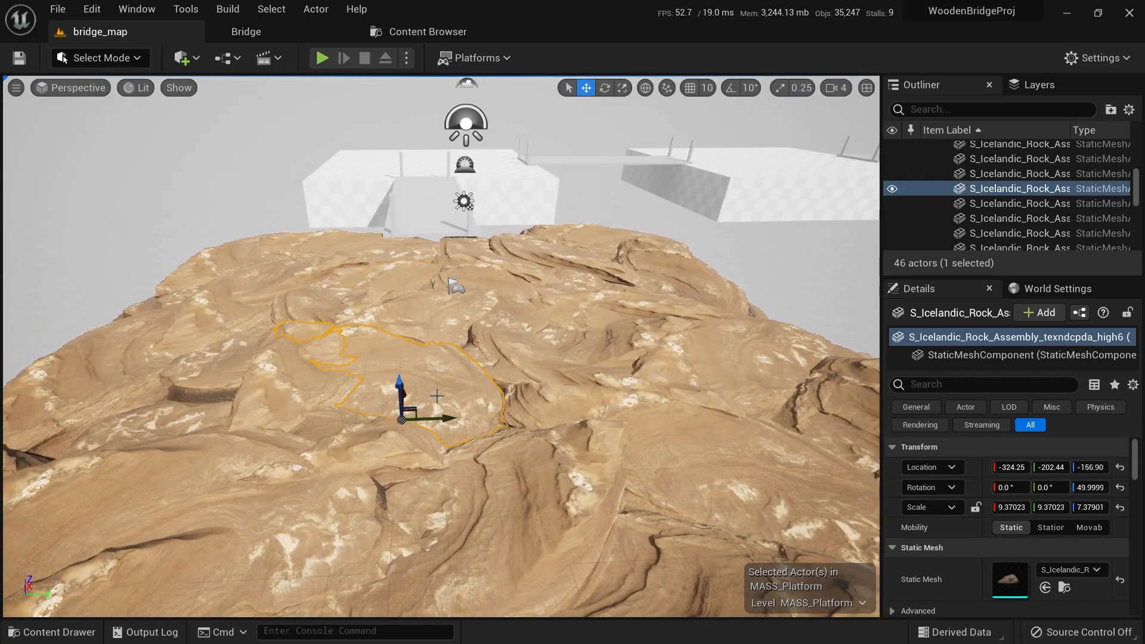
mouse_move(624, 347)
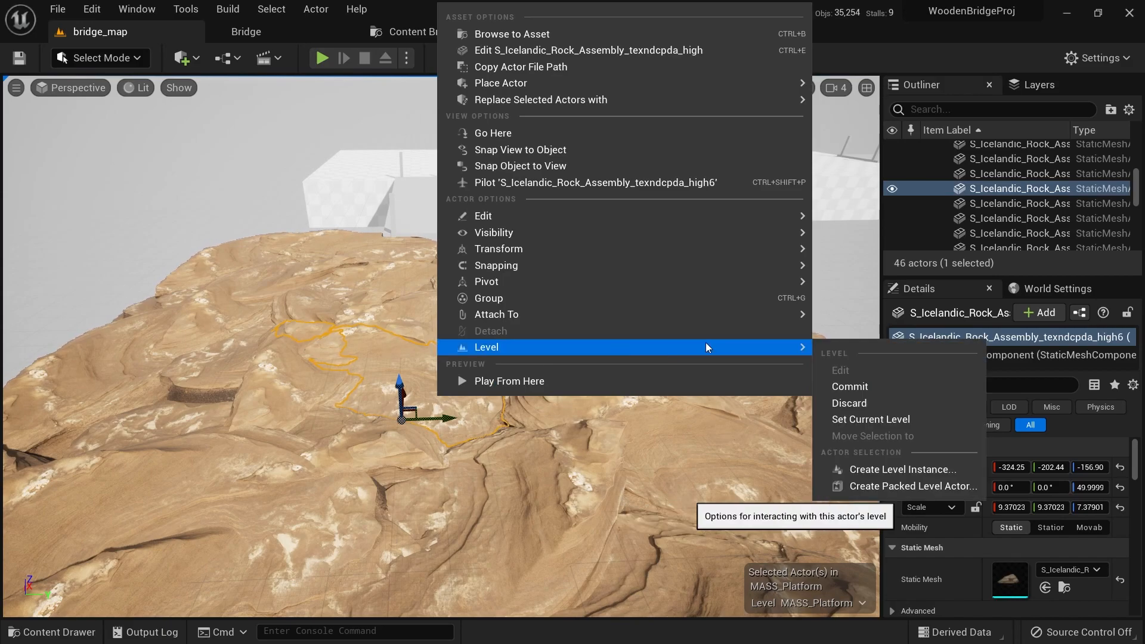
click(847, 386)
right_drag(600, 373, 607, 416)
key(w)
key(s)
key(Escape)
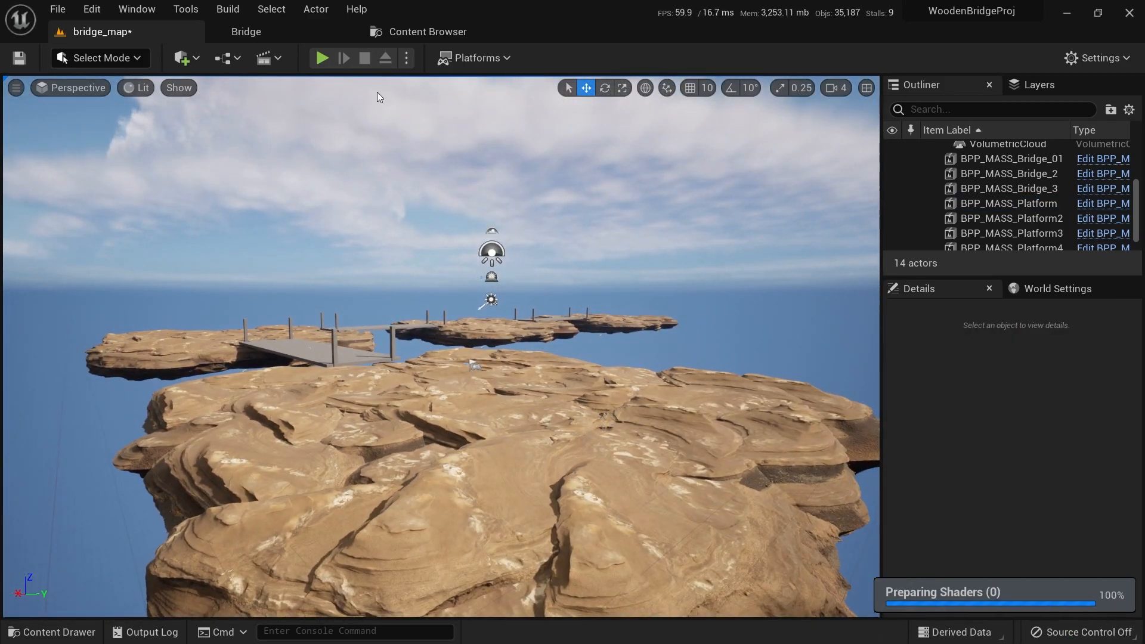
Play-test the level by running and jumping across the bridges and rock platforms, then stop the simulation
click(321, 58)
key(w)
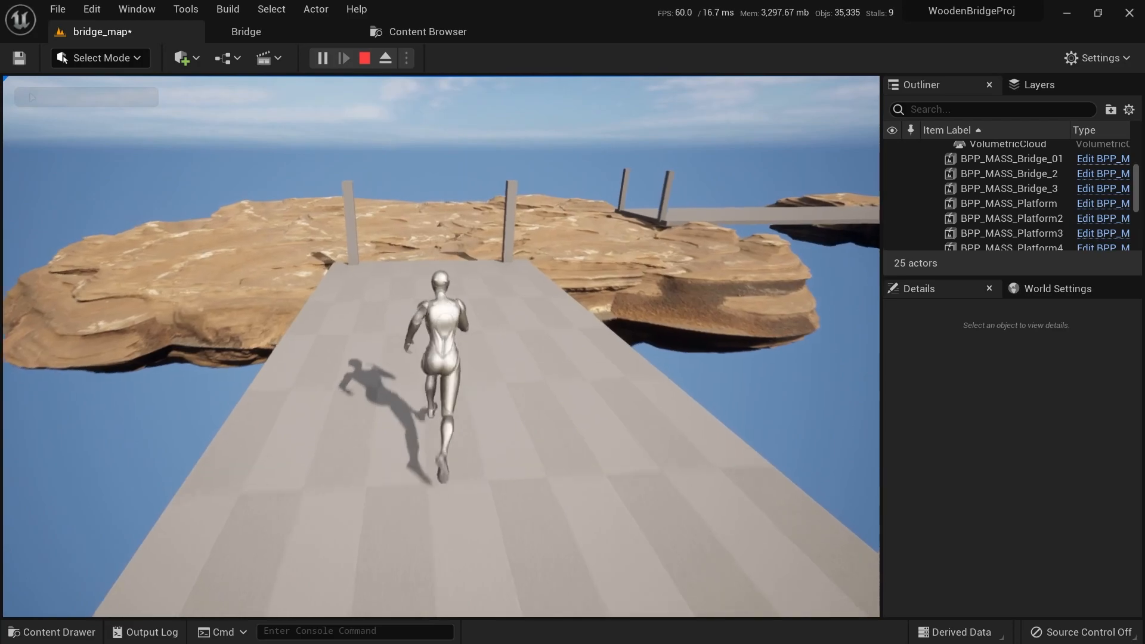
key(space)
key(a)
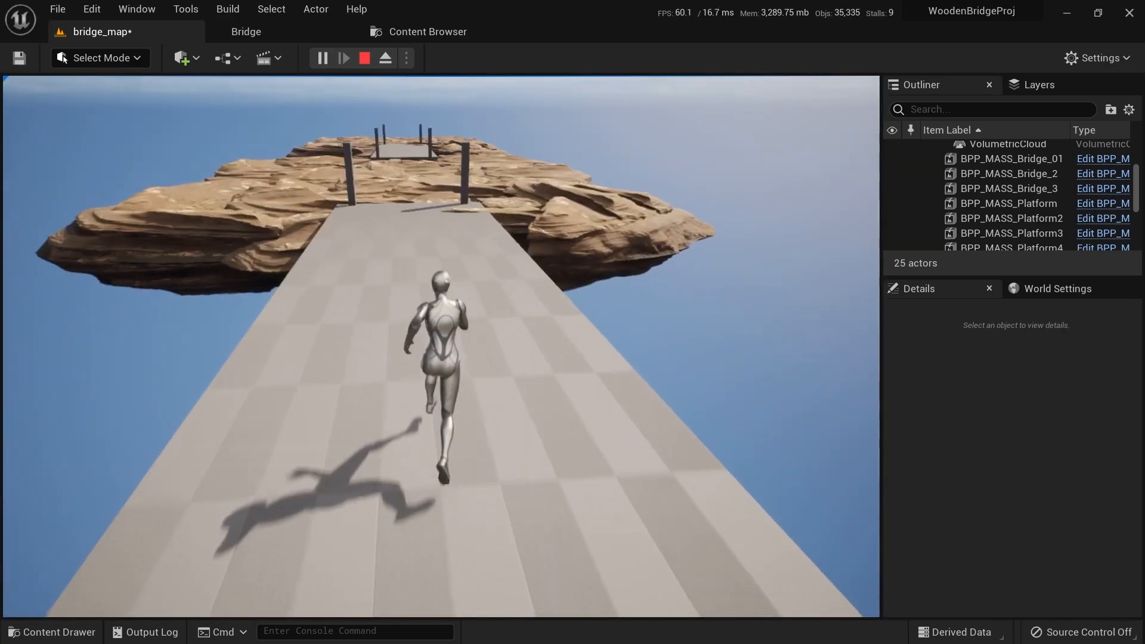
key(Escape)
Examine the joints between the rock platforms and bridges, and select the first bridge
right_drag(782, 387, 624, 313)
key(w)
key(s)
key(d)
right_drag(440, 346, 608, 305)
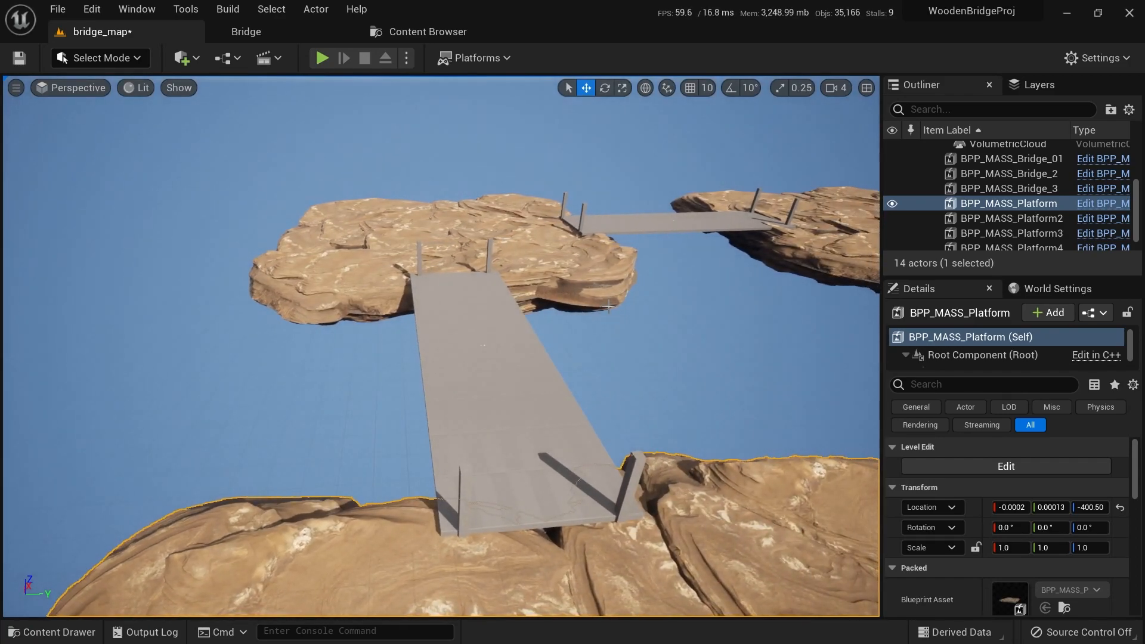
click(477, 357)
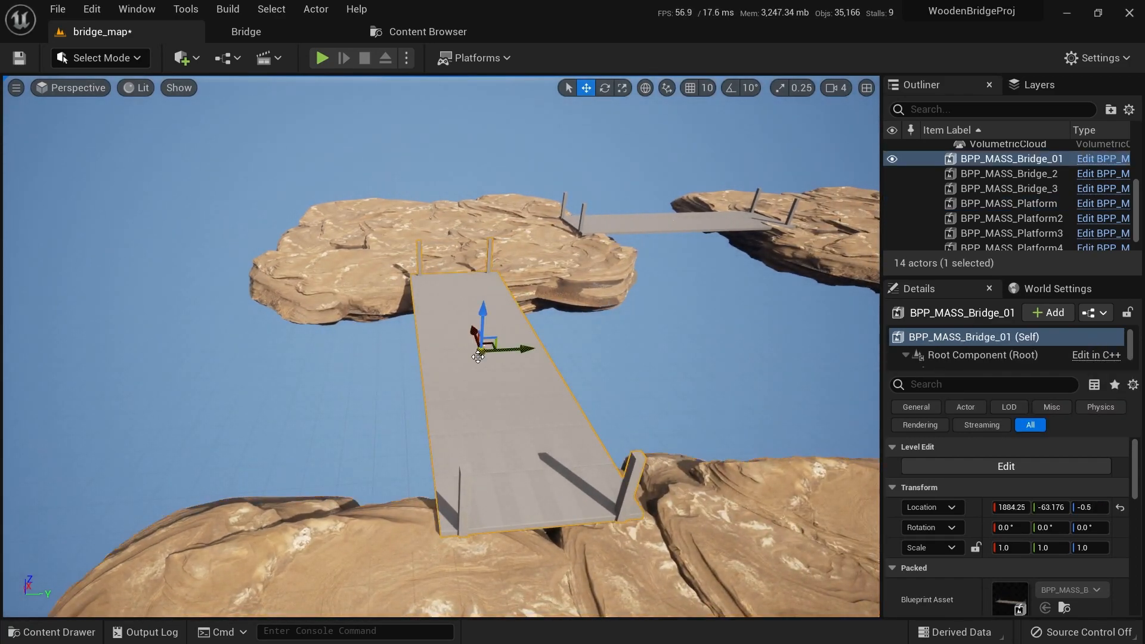
Switch to Bridge to browse the downloaded wood assets for the bridge kit
mouse_move(486, 385)
right_down()
mouse_move(572, 375)
mouse_move(536, 363)
mouse_move(507, 382)
right_up()
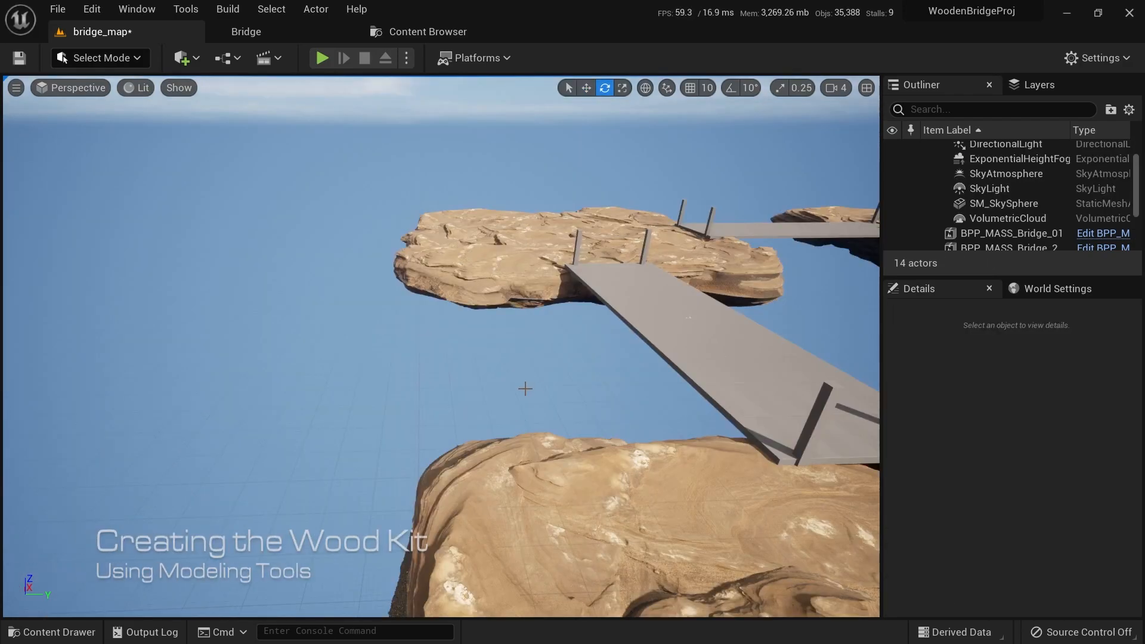
right_drag(512, 396, 591, 317)
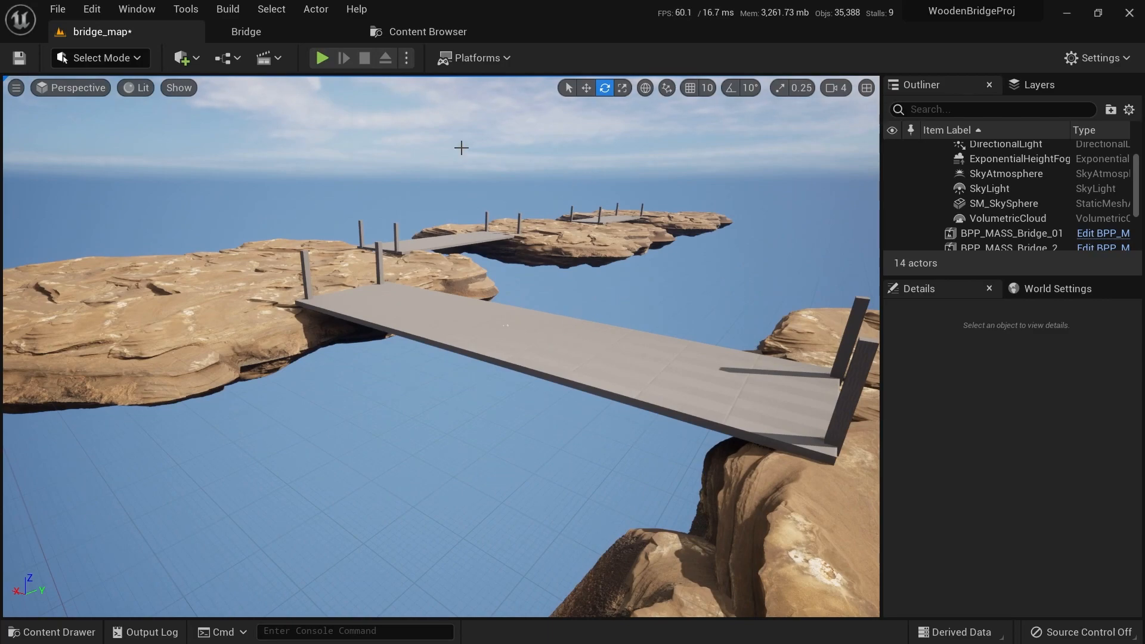
click(284, 35)
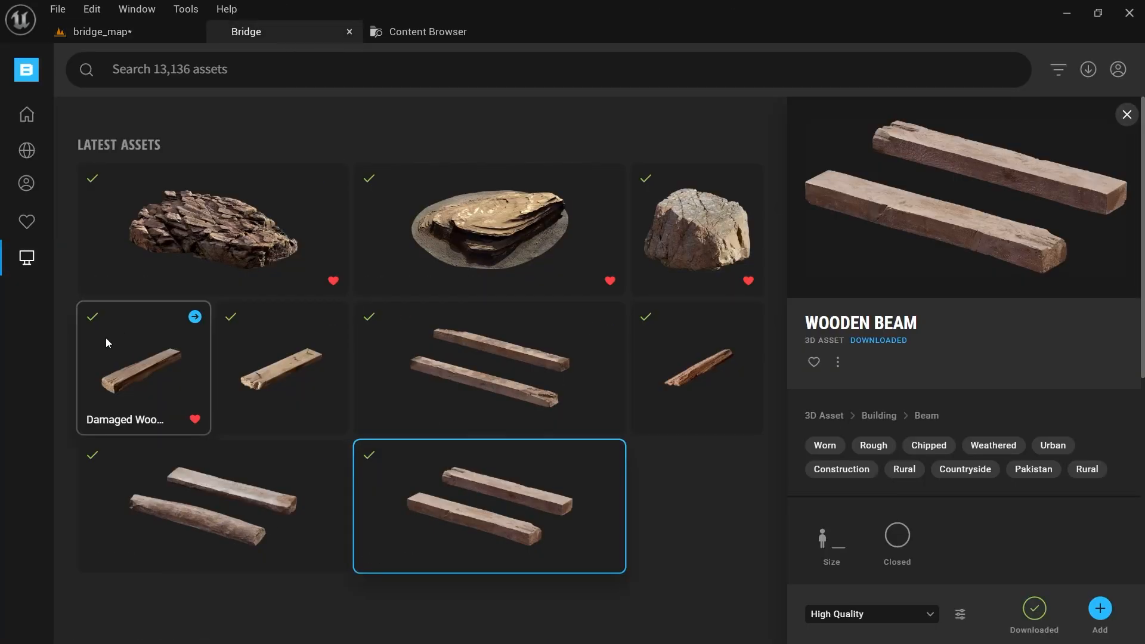
Examine the downloaded broken plank, damaged plank and wooden beam assets in Bridge for the wood kit
click(140, 352)
click(282, 353)
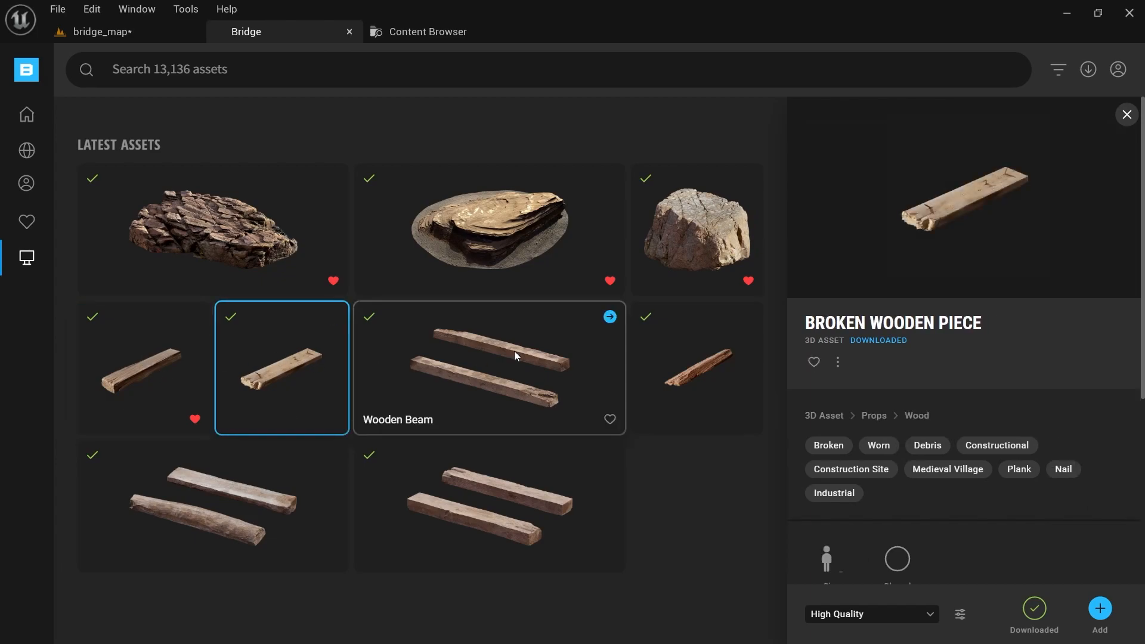
click(514, 351)
click(657, 362)
click(495, 510)
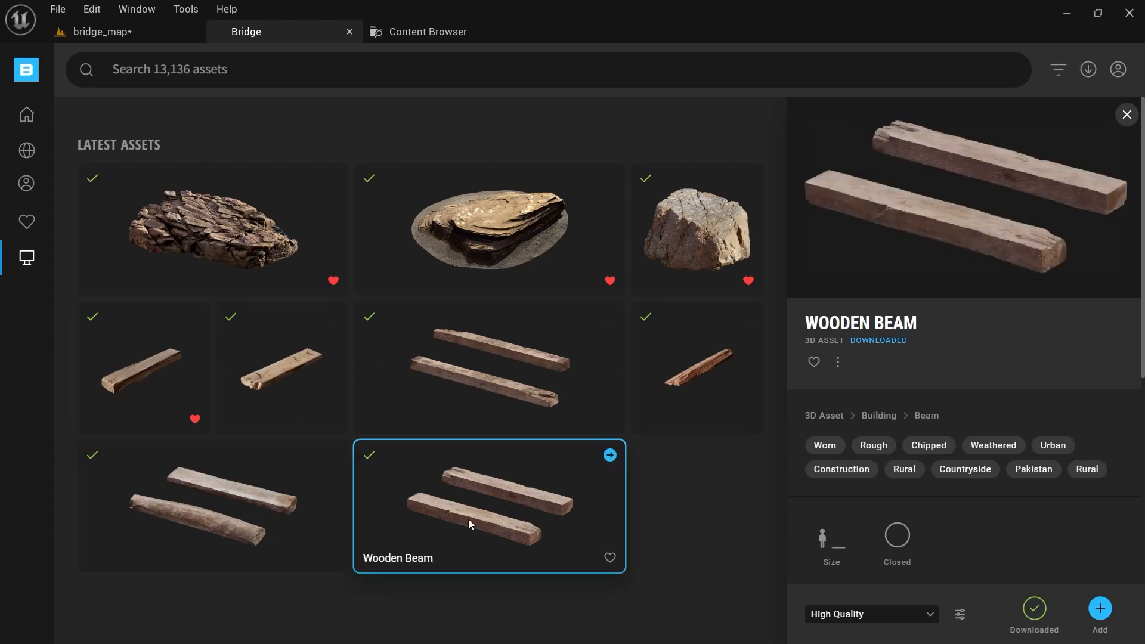
click(253, 532)
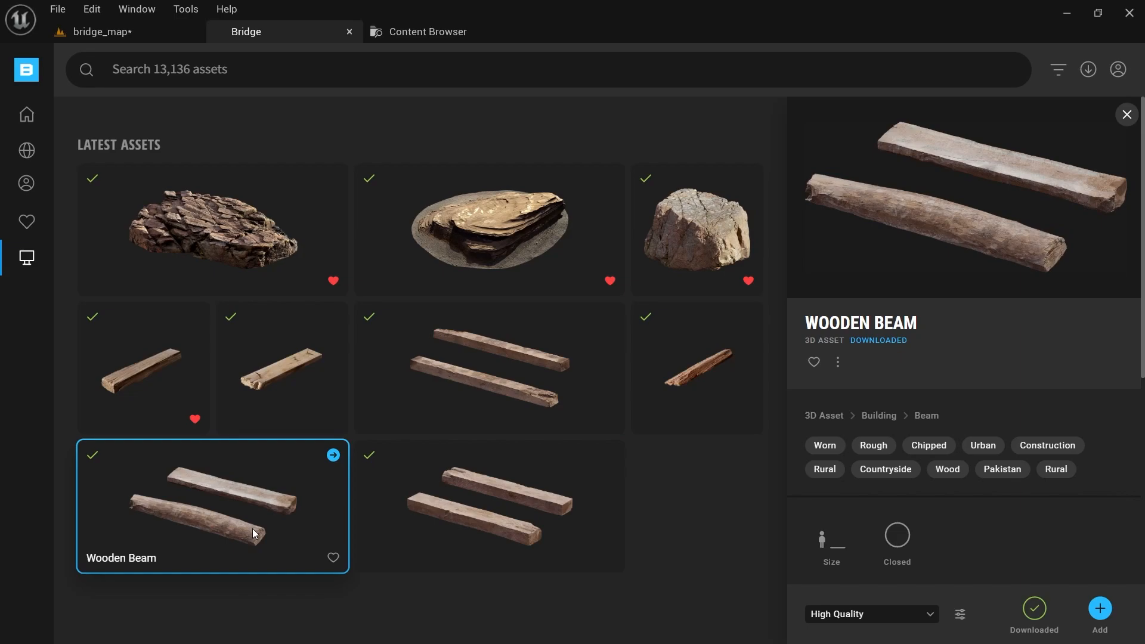
click(103, 418)
Check the imported Megascans asset folders in the content browser
click(417, 30)
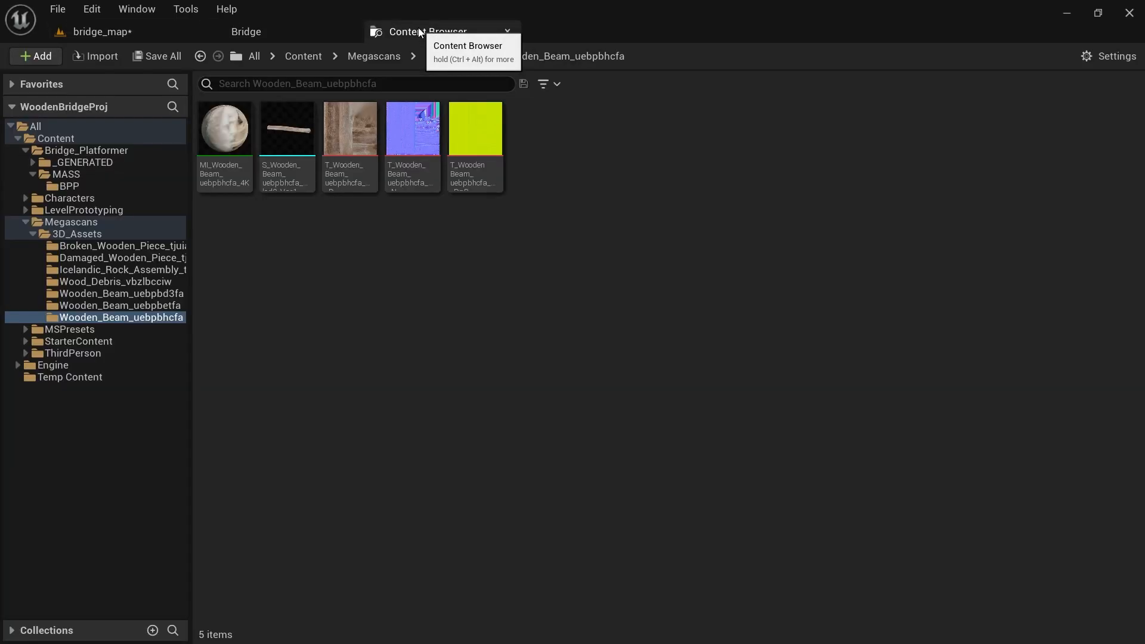
click(146, 246)
click(114, 271)
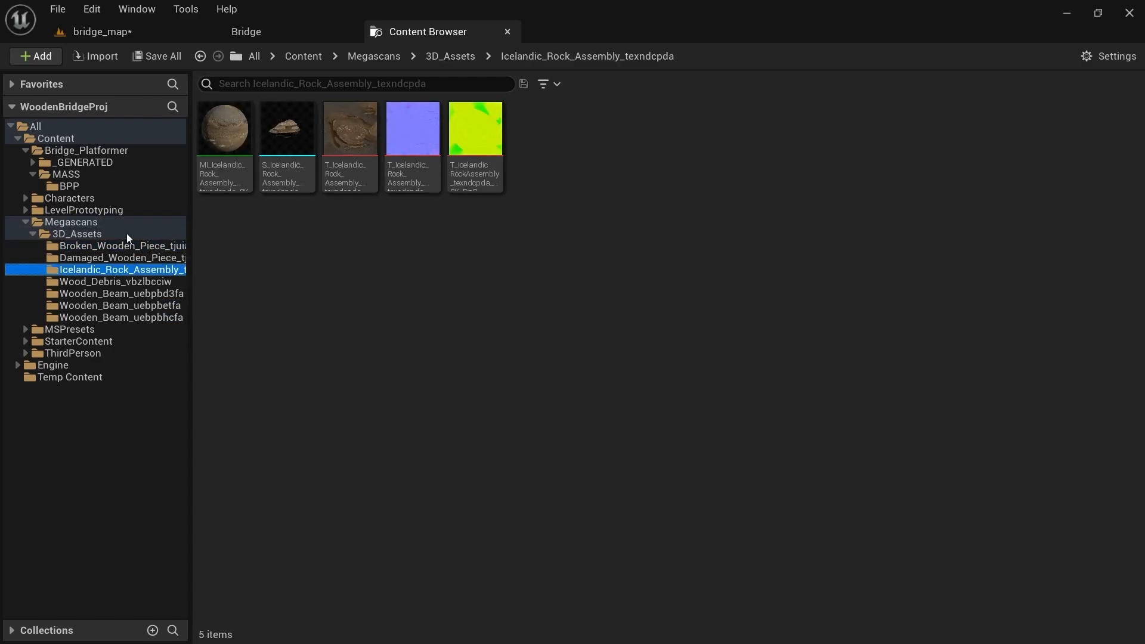
Return to bridge_map and create a 100 × 100 × 100 box static mesh in the open space beside the first bridge
click(148, 36)
right_drag(532, 204, 566, 233)
click(535, 213)
right_drag(566, 339, 578, 350)
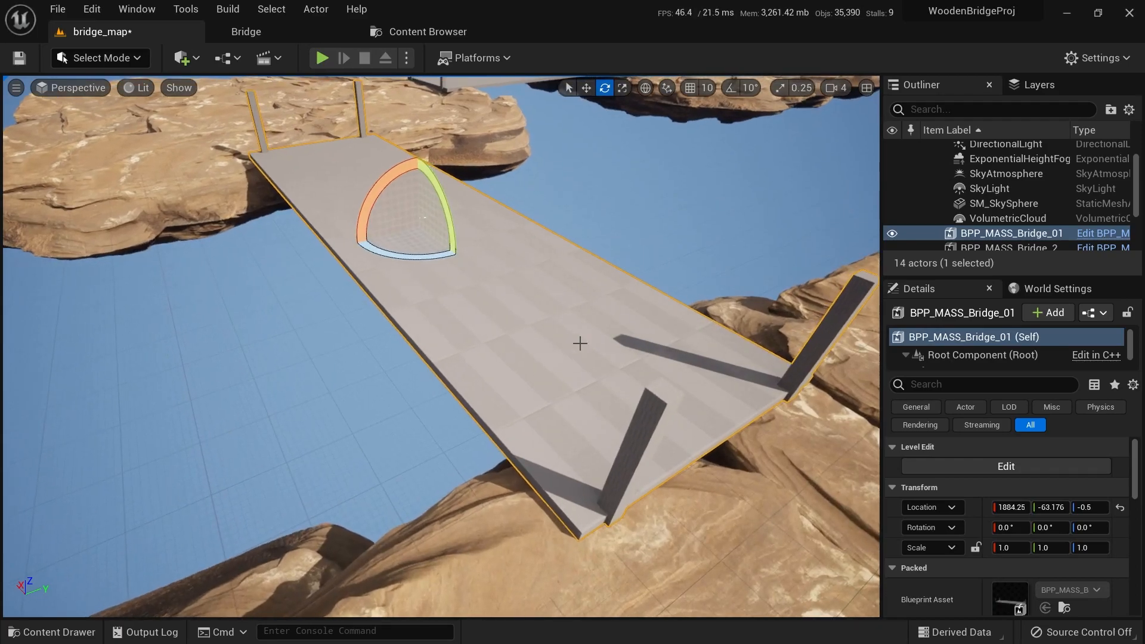
right_drag(540, 396, 483, 411)
right_drag(441, 309, 465, 437)
click(102, 58)
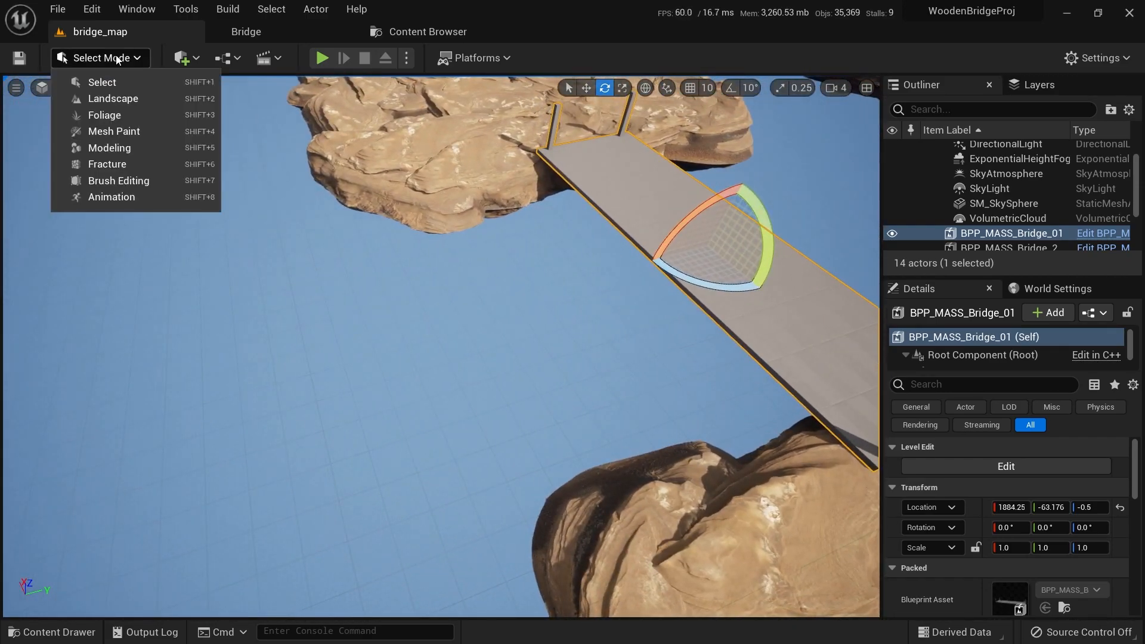
click(109, 148)
click(33, 122)
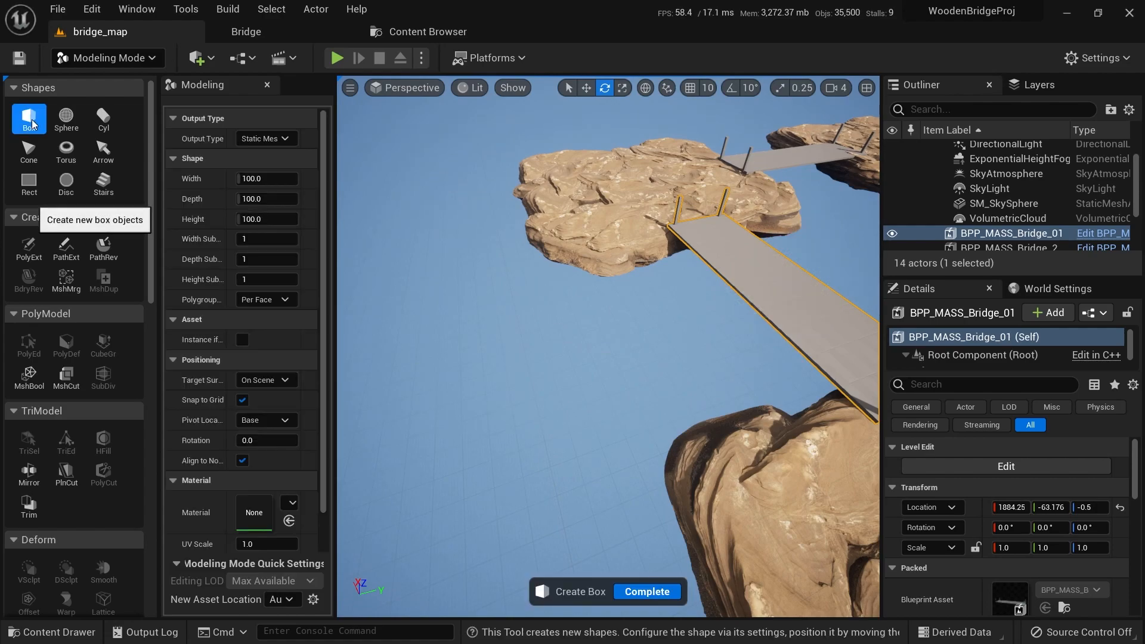
click(499, 380)
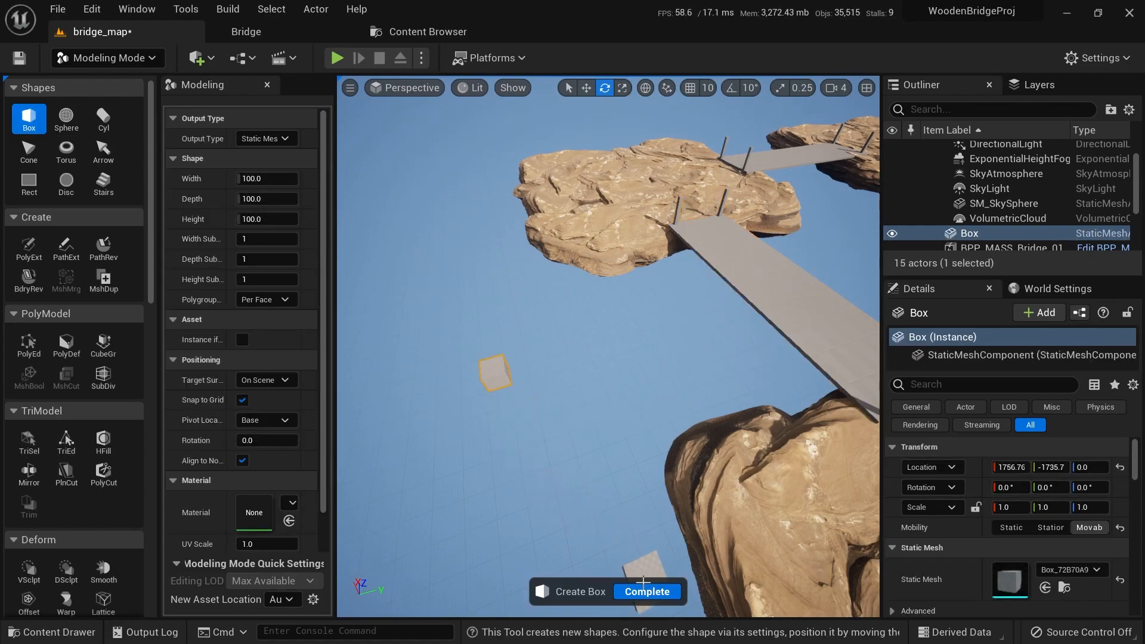
click(637, 592)
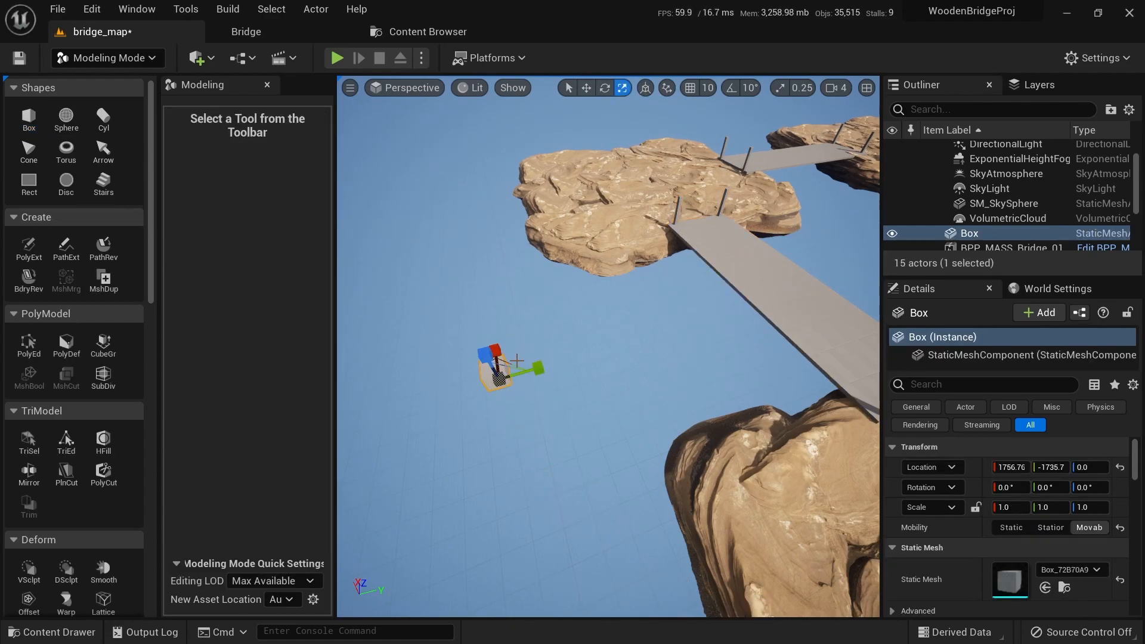
Scale the box to about 14.4 in X and Y as a flat work floor, lower it slightly, and return to Select mode
drag(516, 368, 588, 350)
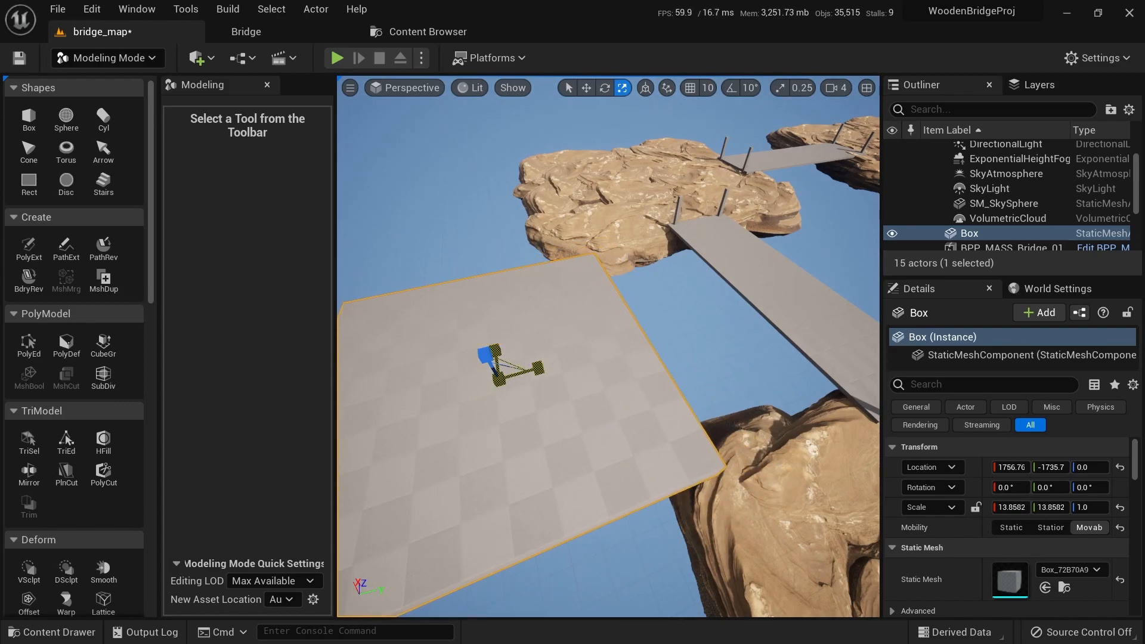
right_drag(529, 371, 668, 411)
key(w)
key(shift+1)
right_drag(582, 378, 614, 396)
Place the S_Broken_Wooden_Piece static mesh from the Megascans Broken_Wooden_Piece folder onto the new floor
click(439, 31)
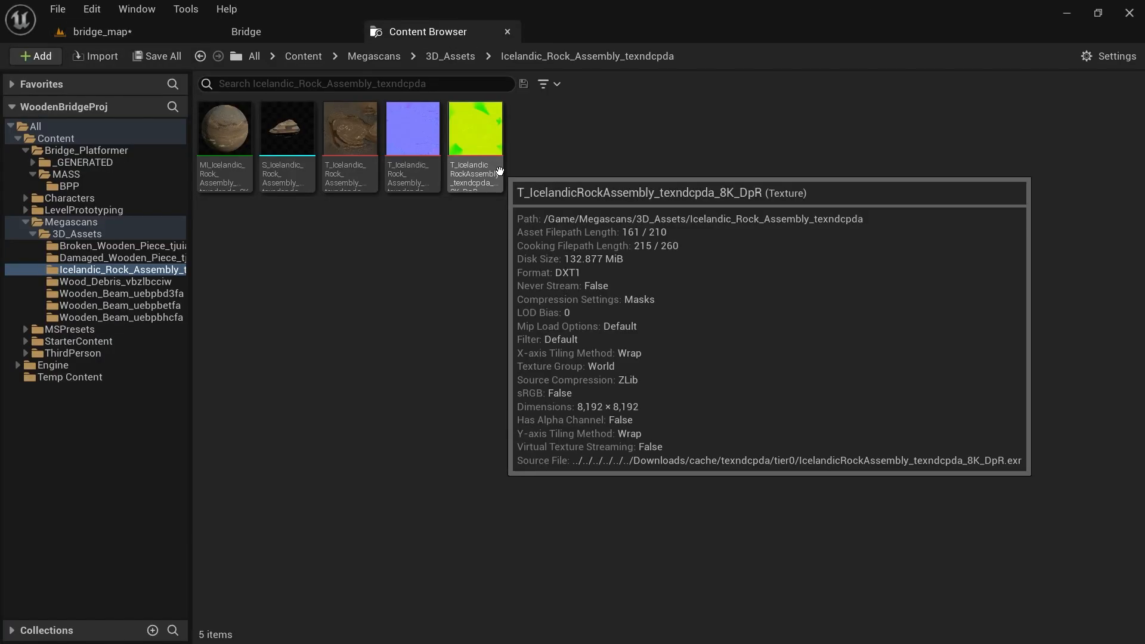
click(146, 33)
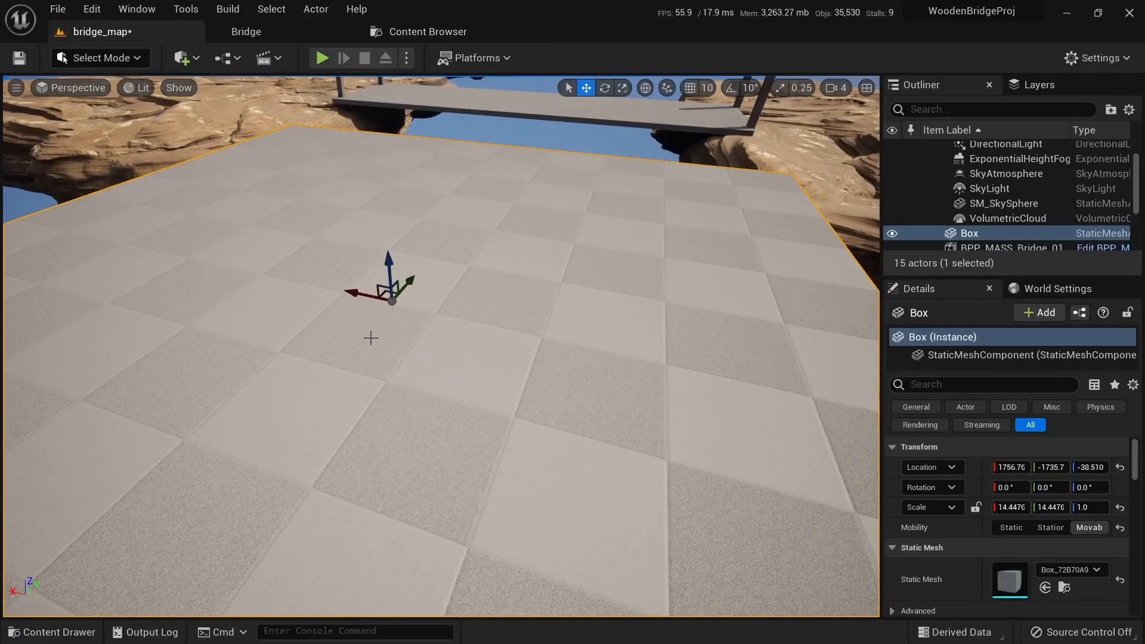
key(ctrl+space)
scroll(128, 554, down, 3)
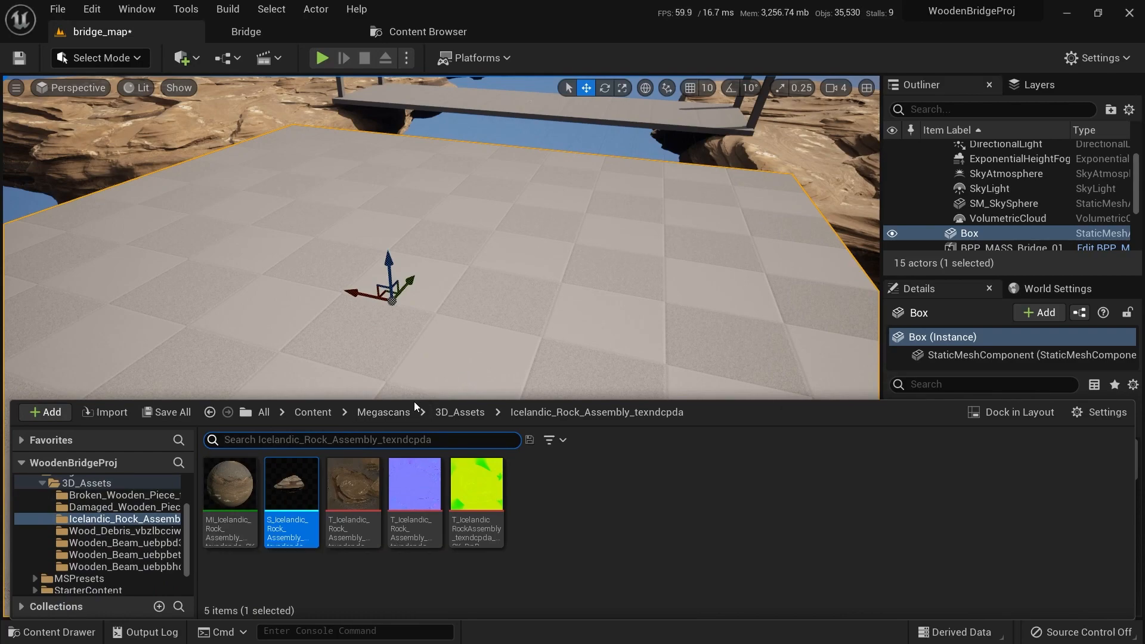
drag(416, 400, 416, 366)
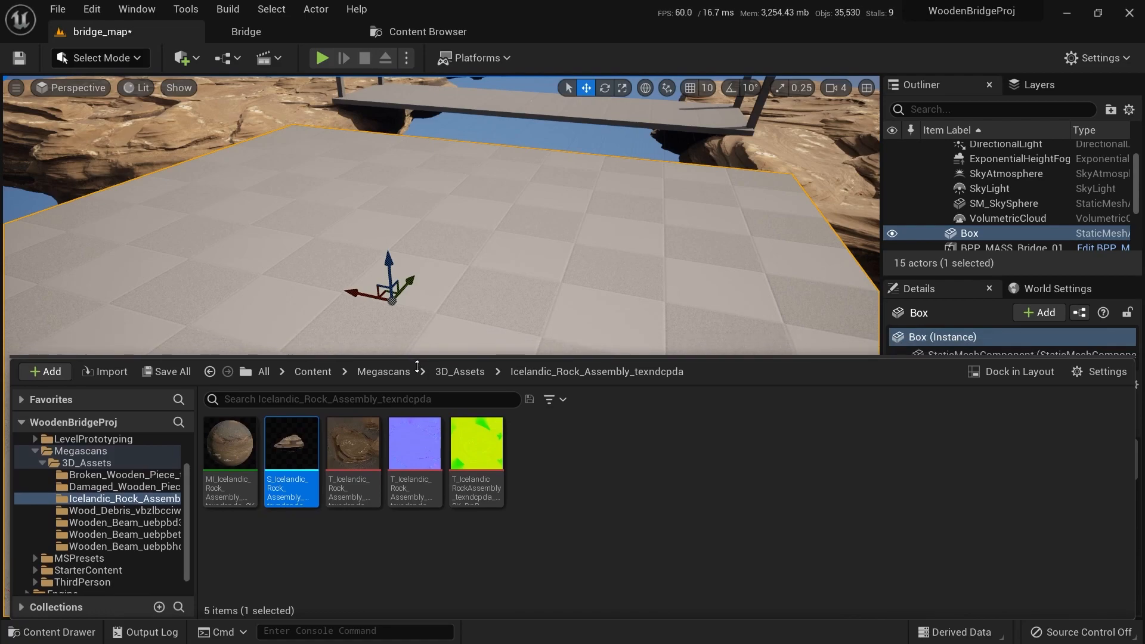
click(125, 511)
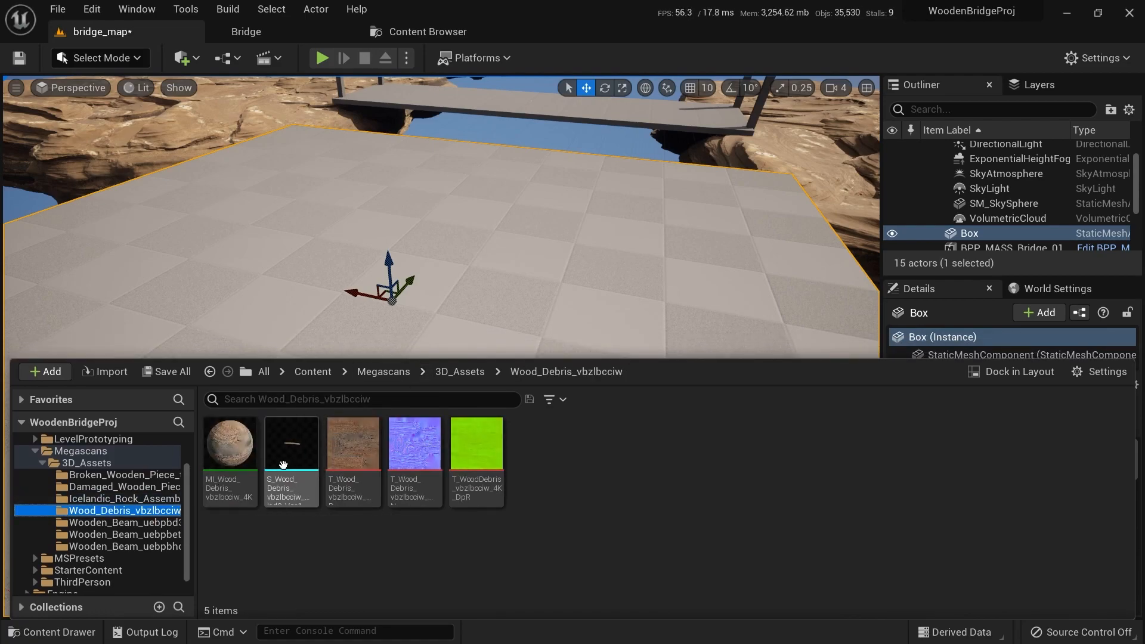
click(119, 475)
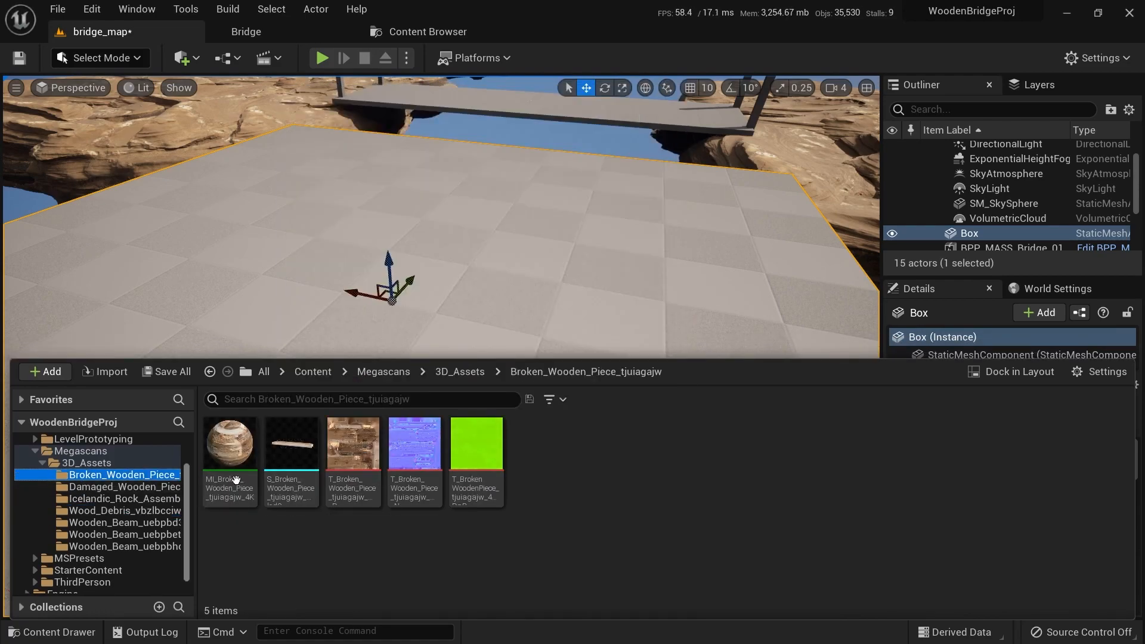
mouse_move(298, 466)
drag(297, 466, 495, 294)
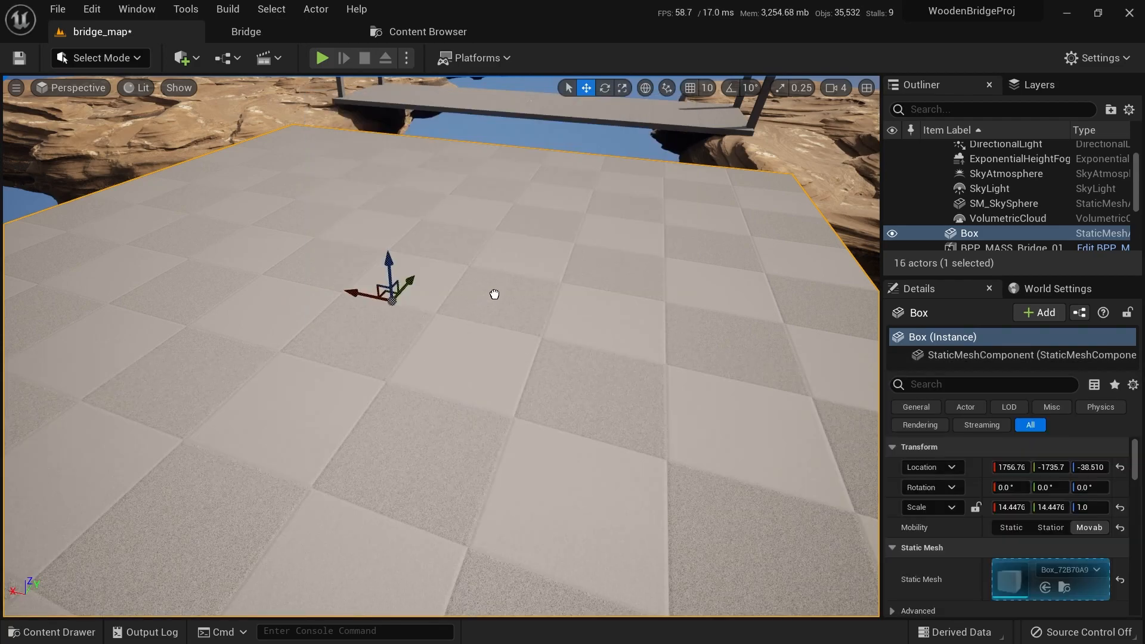
drag(373, 382, 375, 381)
Move the PlayerStart onto the new floor near the broken wooden piece, to about X 1518, Y -1971, Z 153
right_drag(374, 381, 334, 394)
key(w)
key(s)
key(e)
key(s)
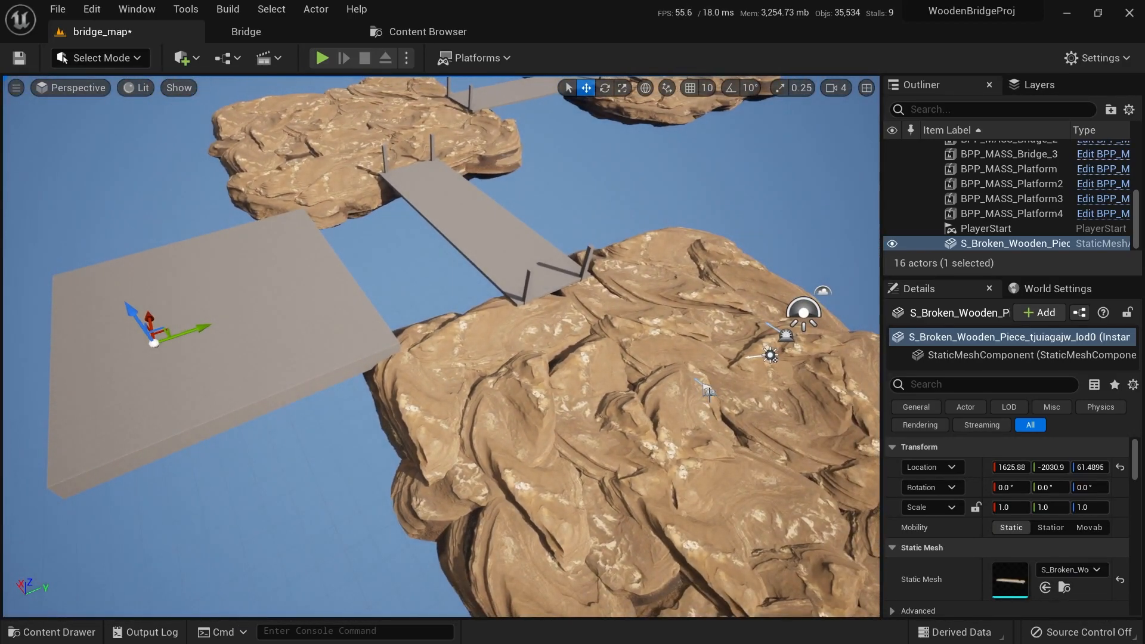
click(710, 392)
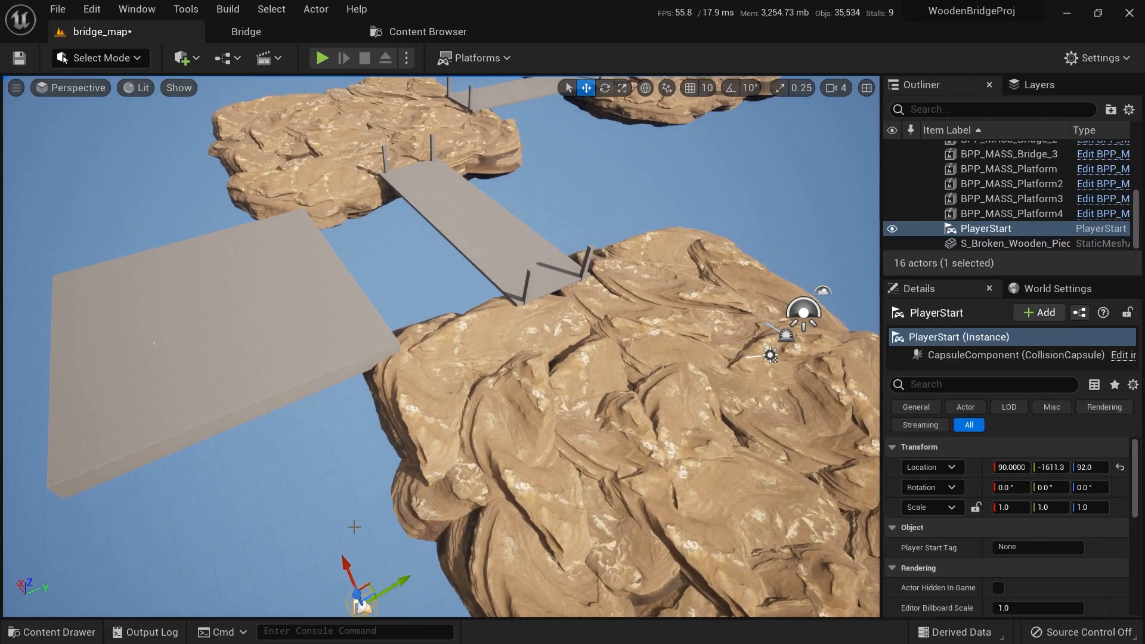
drag(219, 315, 217, 311)
right_drag(456, 332, 319, 328)
key(w)
drag(359, 344, 292, 358)
right_drag(292, 357, 411, 210)
key(a)
key(w)
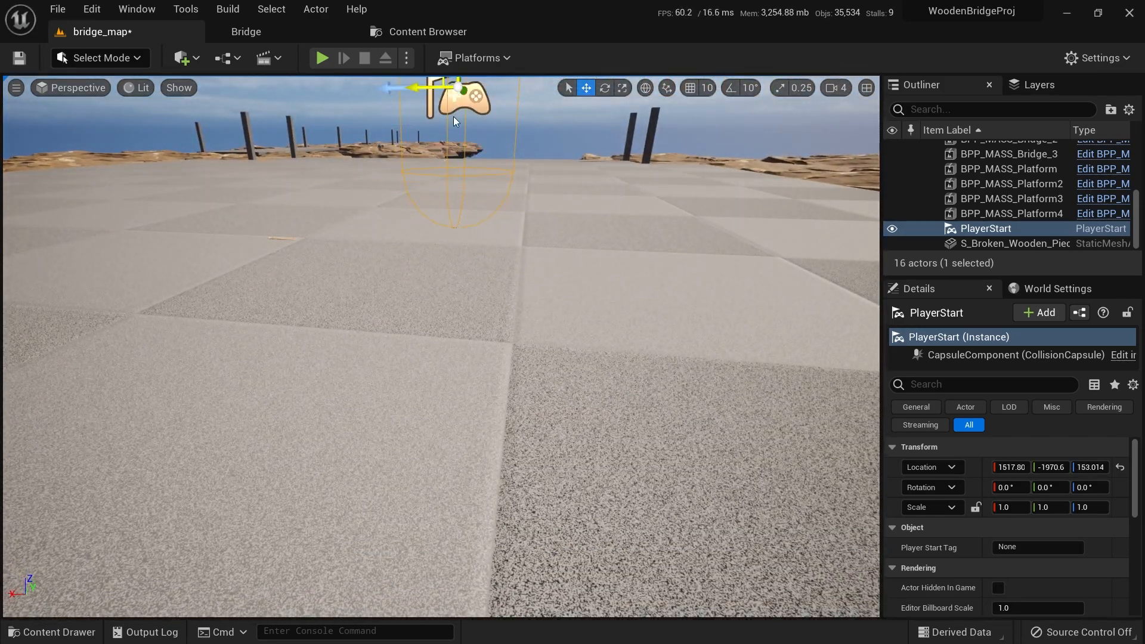
key(f)
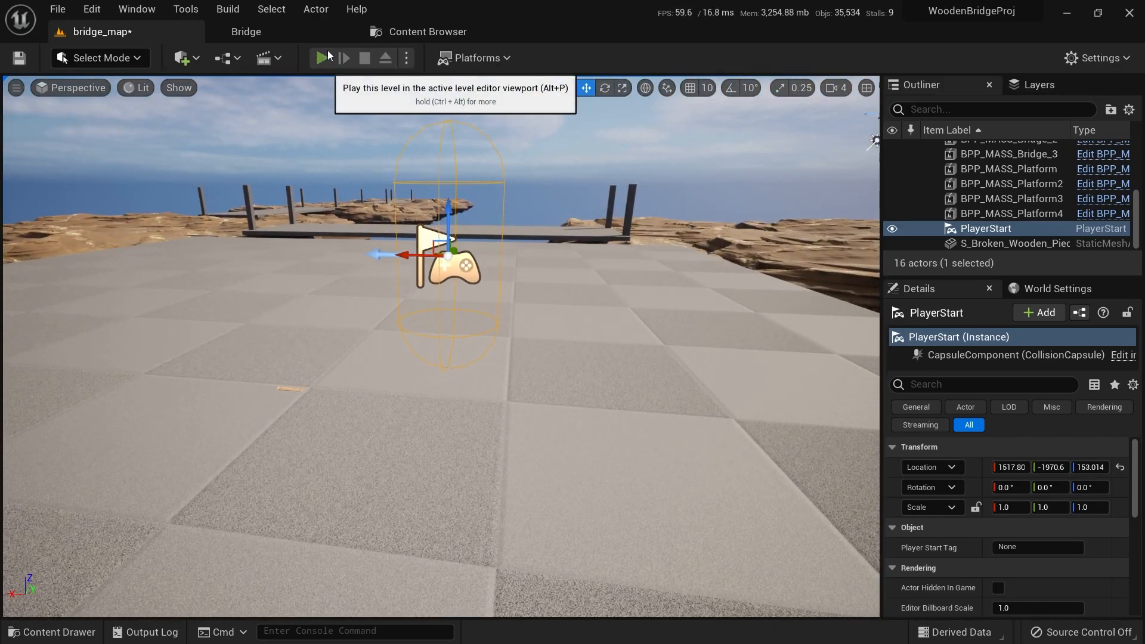
Play-test the level briefly from the moved PlayerStart, then stop and view the small wooden piece on the floor
click(323, 58)
key(Escape)
right_drag(287, 406, 358, 396)
key(a)
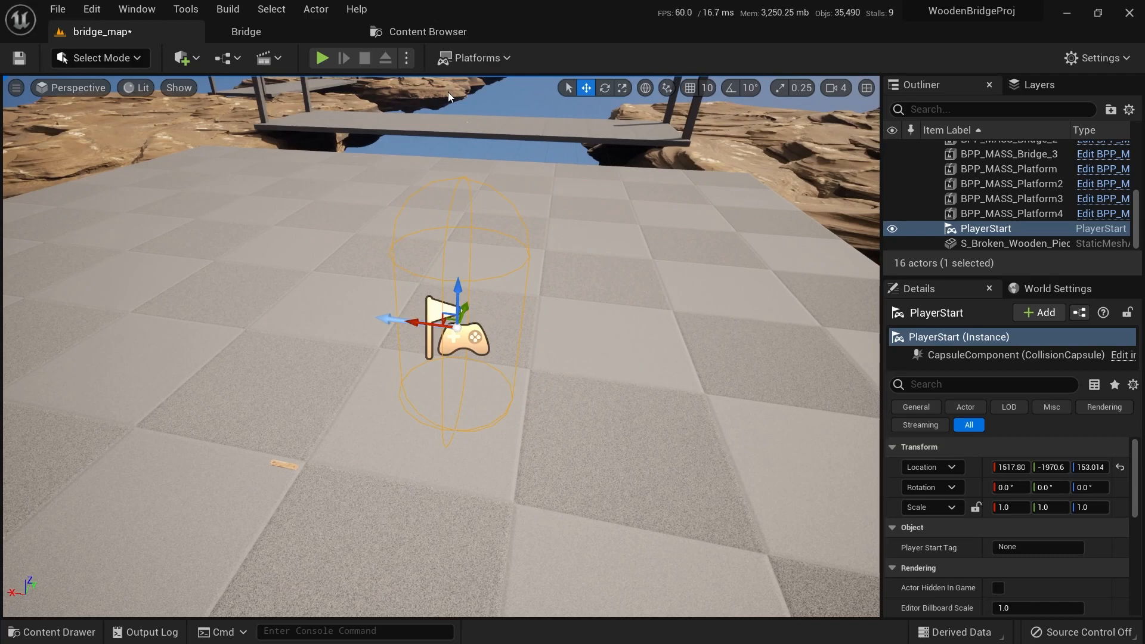
Search all assets for sk_ and place the SK_Mannequin skeletal mesh on the floor as a scale reference
key(ctrl+p)
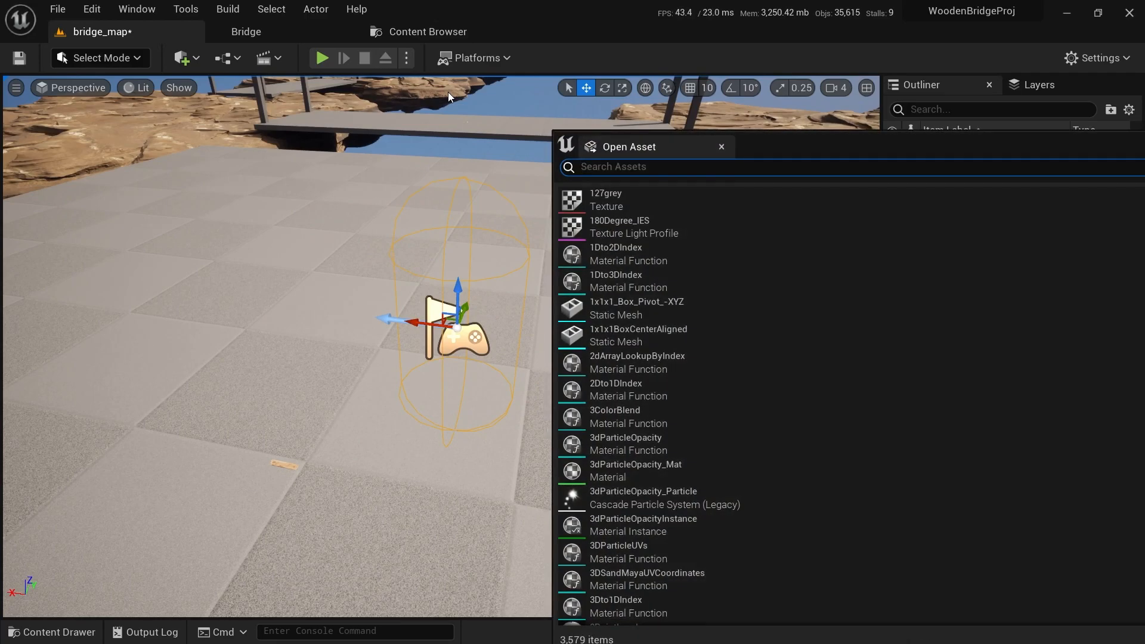
text(sk)
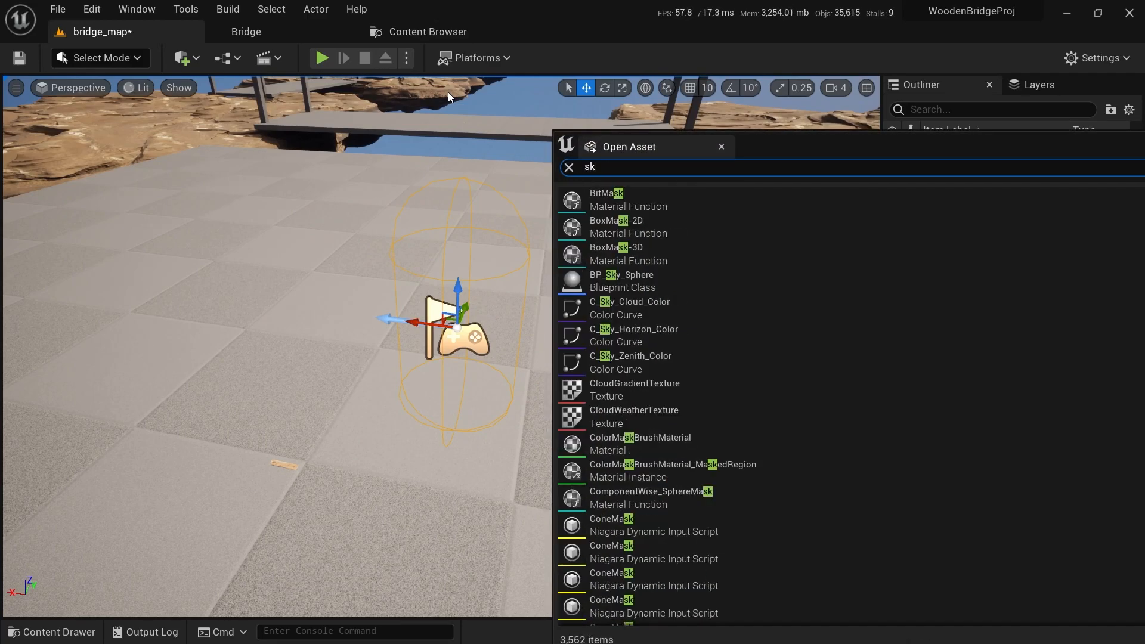
text(_)
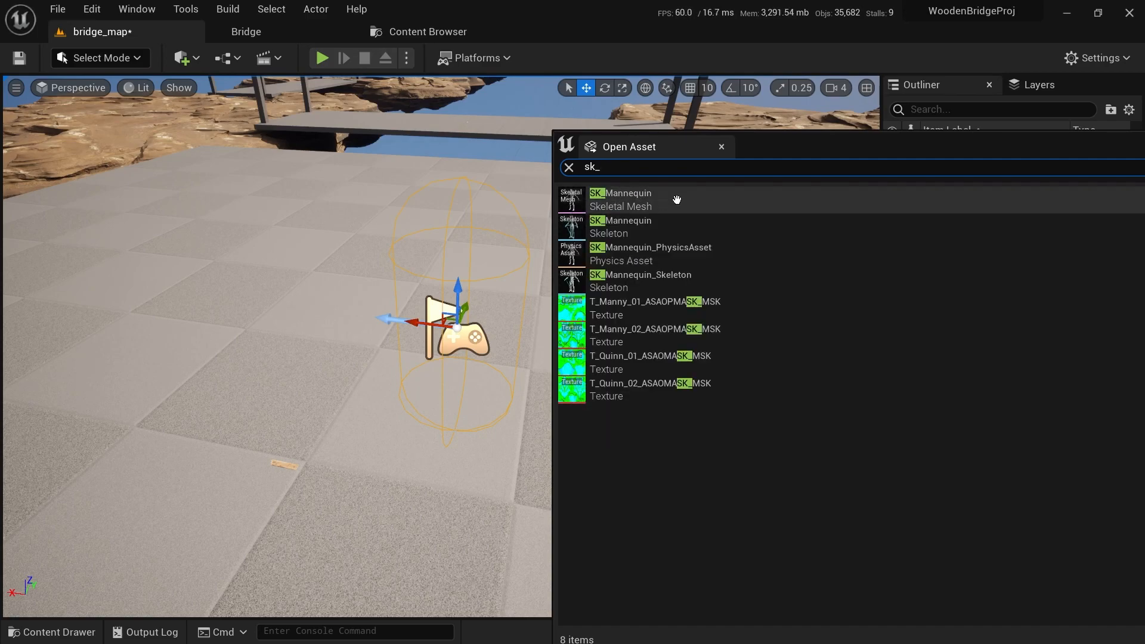
click(639, 205)
drag(163, 299, 100, 460)
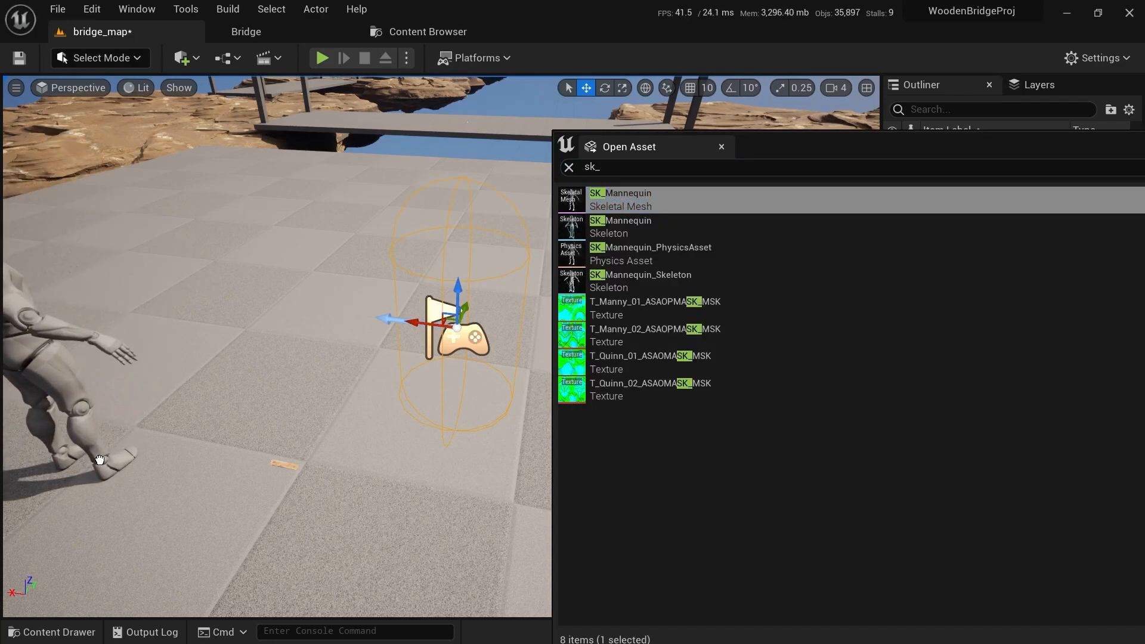
Rotate the mannequin about 87° around its vertical axis, shift it away from the wooden piece, and close the asset picker
right_drag(182, 388, 143, 387)
key(e)
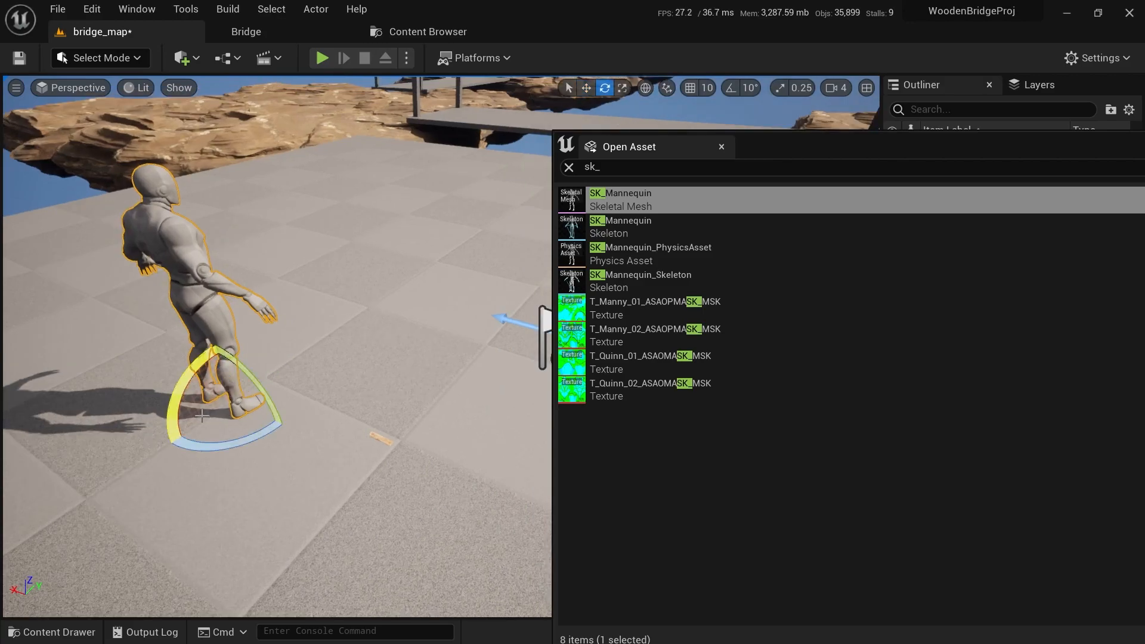
drag(236, 444, 273, 444)
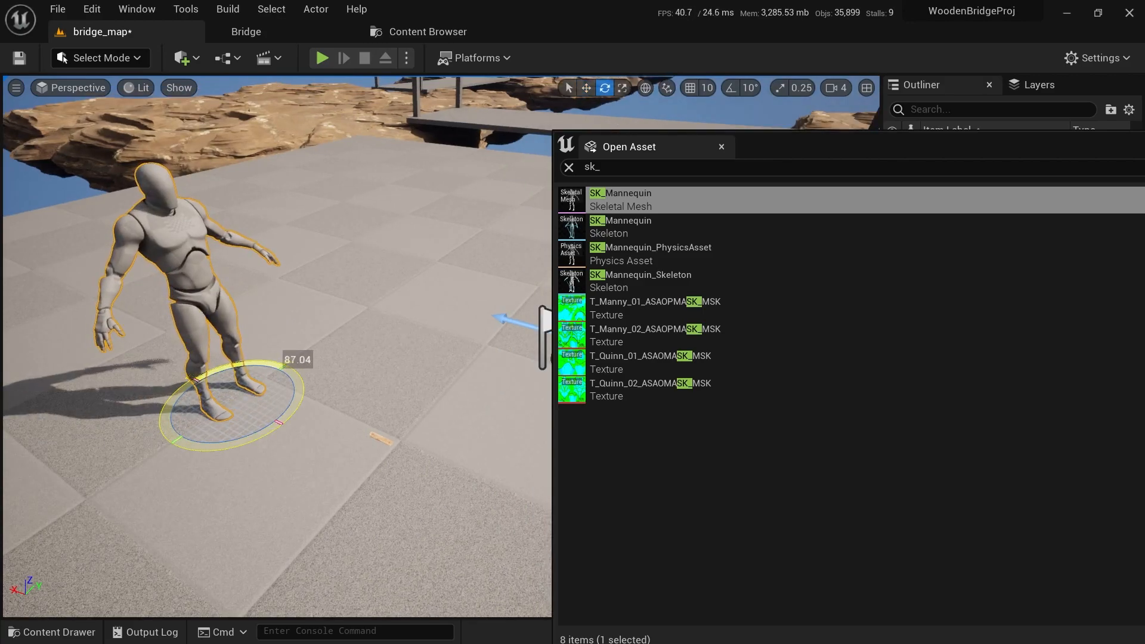
drag(274, 376, 211, 419)
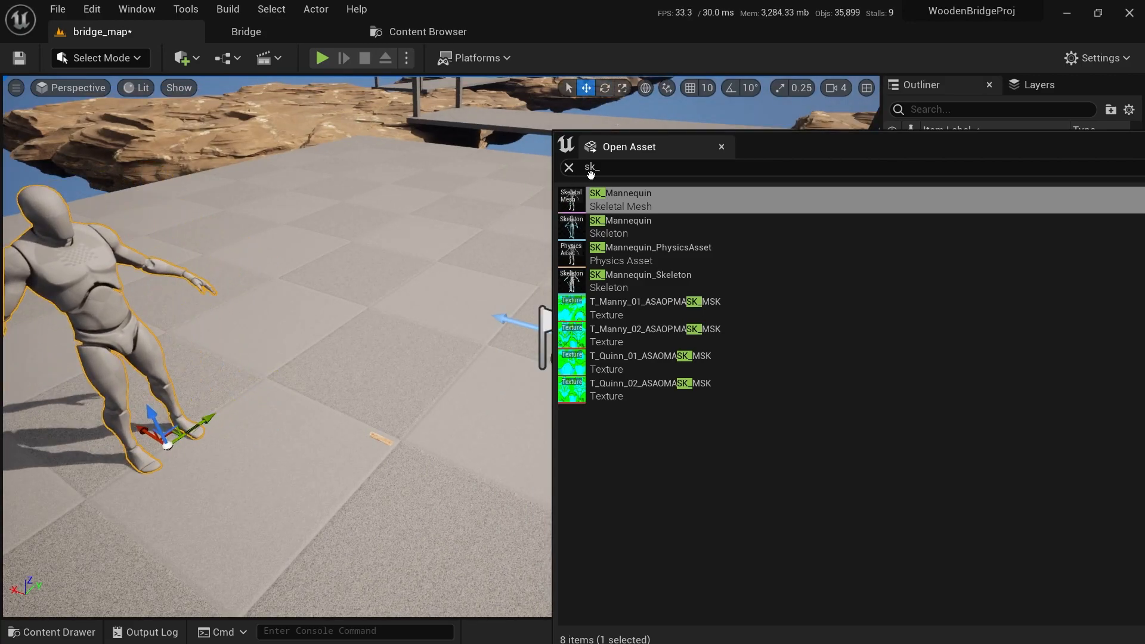
click(723, 147)
Scale up the broken wooden piece uniformly to plank size relative to the mannequin
right_drag(454, 334, 412, 325)
key(Escape)
right_drag(593, 376, 603, 417)
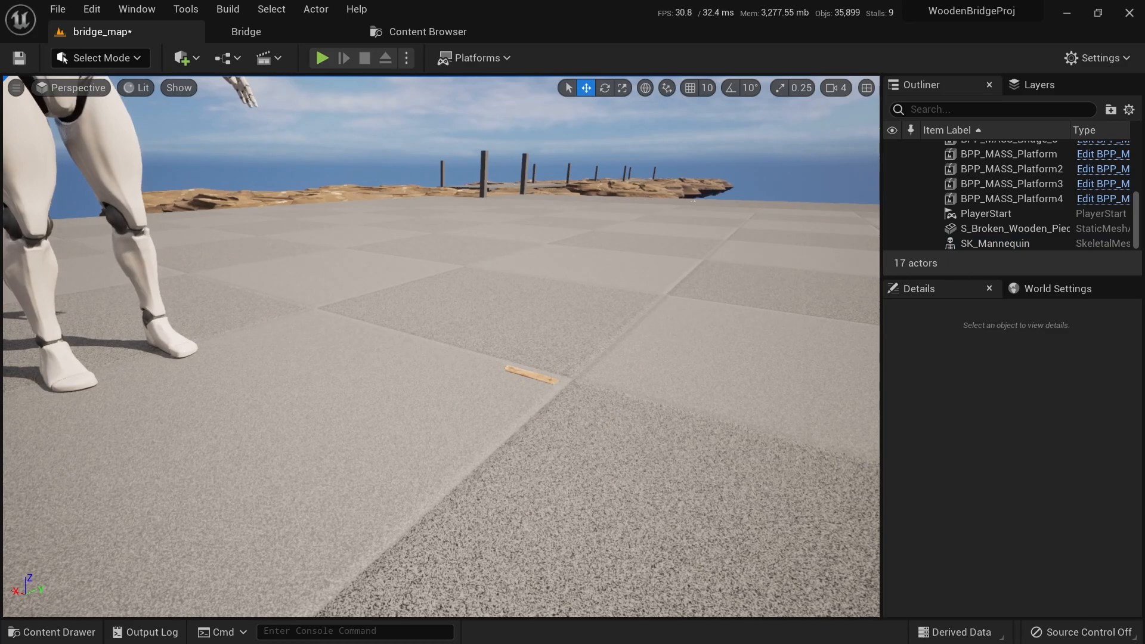
click(525, 382)
key(r)
drag(527, 378, 587, 358)
right_drag(527, 378, 441, 466)
drag(471, 387, 471, 381)
mouse_move(471, 381)
right_down()
mouse_move(519, 402)
mouse_move(452, 371)
right_up()
Add the S_Damaged_Wooden_Piece static mesh as a matching large plank directly beside the broken wooden plank
click(387, 30)
click(146, 28)
key(ctrl+space)
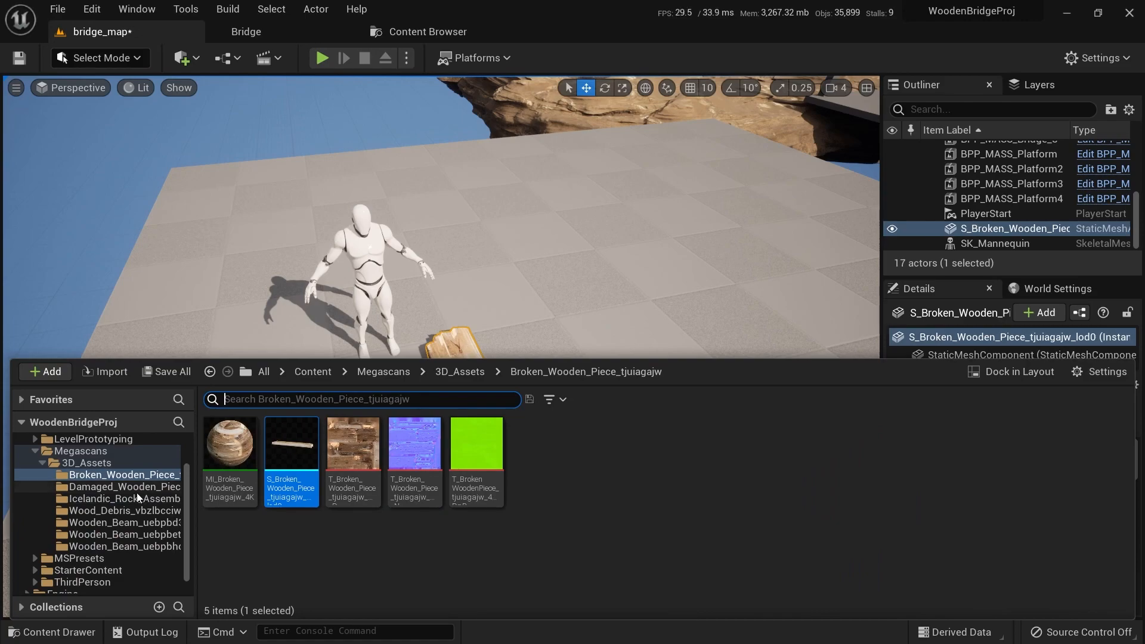
click(134, 491)
drag(291, 456, 514, 374)
Add the S_Wood_Debris static mesh beside the two planks, scaled uniformly to about 36.9 and raised to about Z 80
key(ctrl+space)
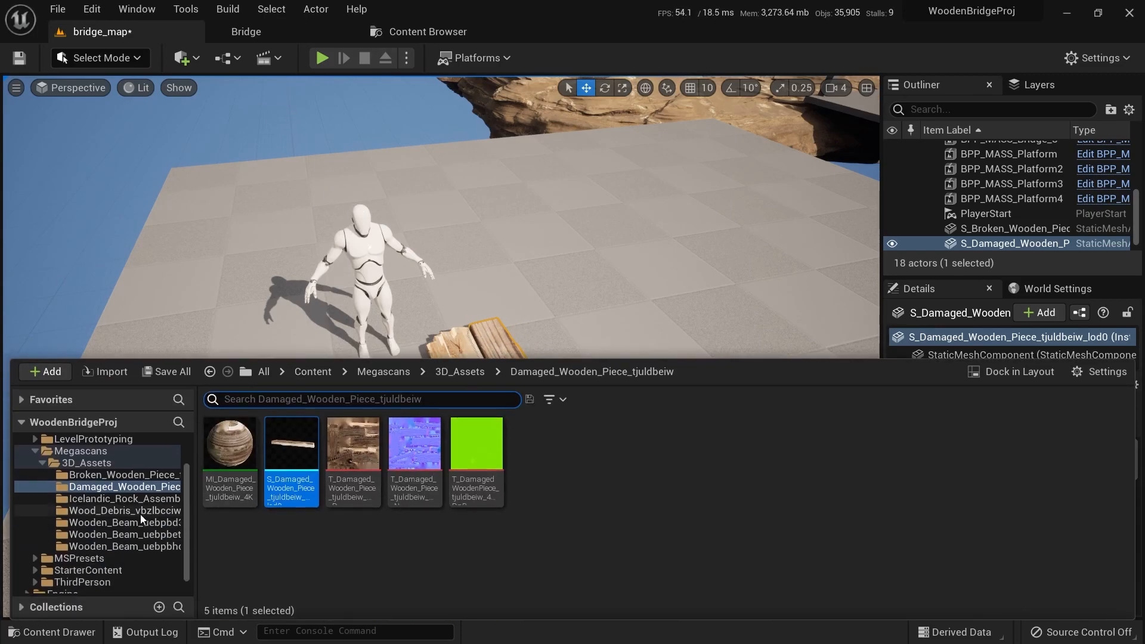
click(123, 501)
click(114, 512)
drag(428, 376, 566, 378)
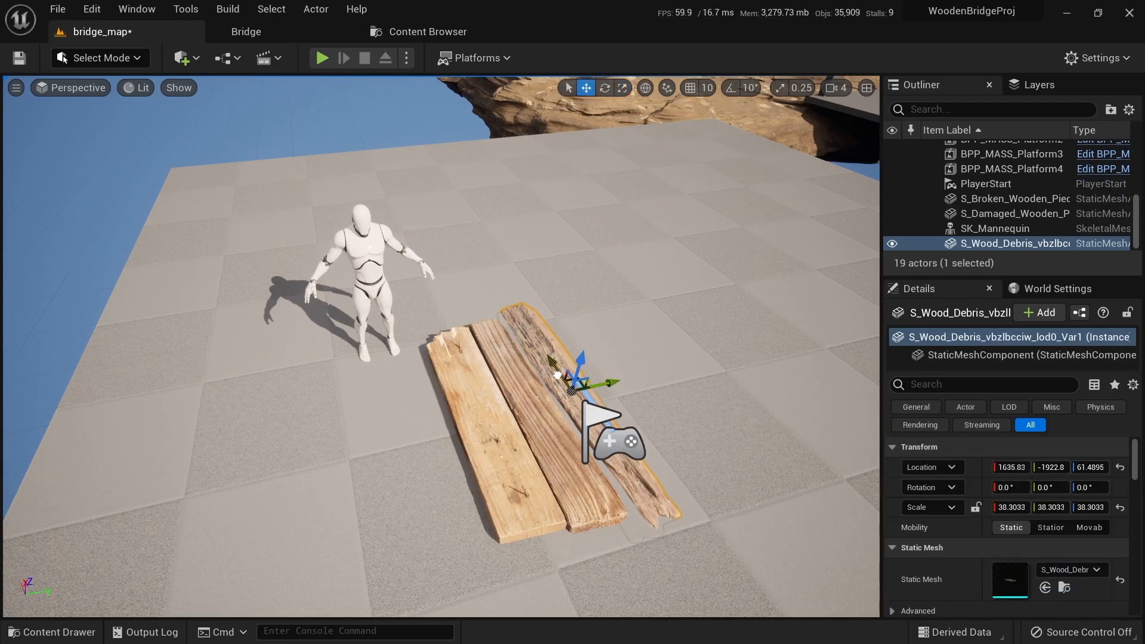
right_drag(560, 371, 446, 326)
key(r)
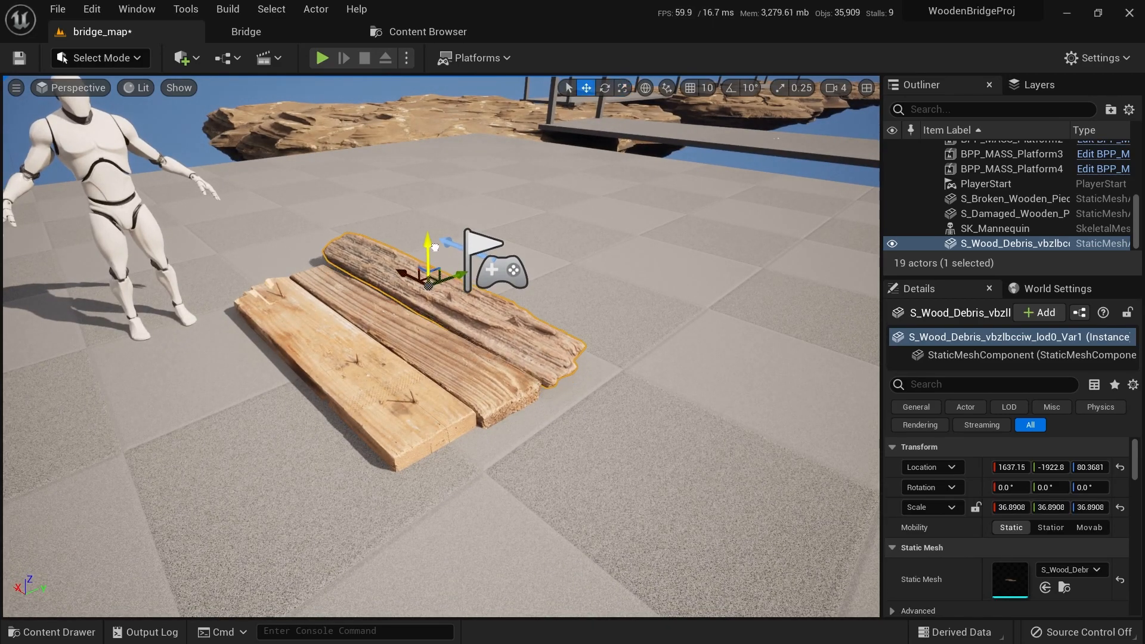
Add the S_Wooden_Beam static mesh (uebpbd3fa) beside the wood debris plank, scaled uniformly to about 2.1
right_drag(438, 260, 533, 213)
key(e)
right_drag(548, 256, 585, 330)
key(ctrl+space)
click(122, 523)
drag(291, 444, 507, 364)
right_drag(490, 375, 399, 323)
key(w)
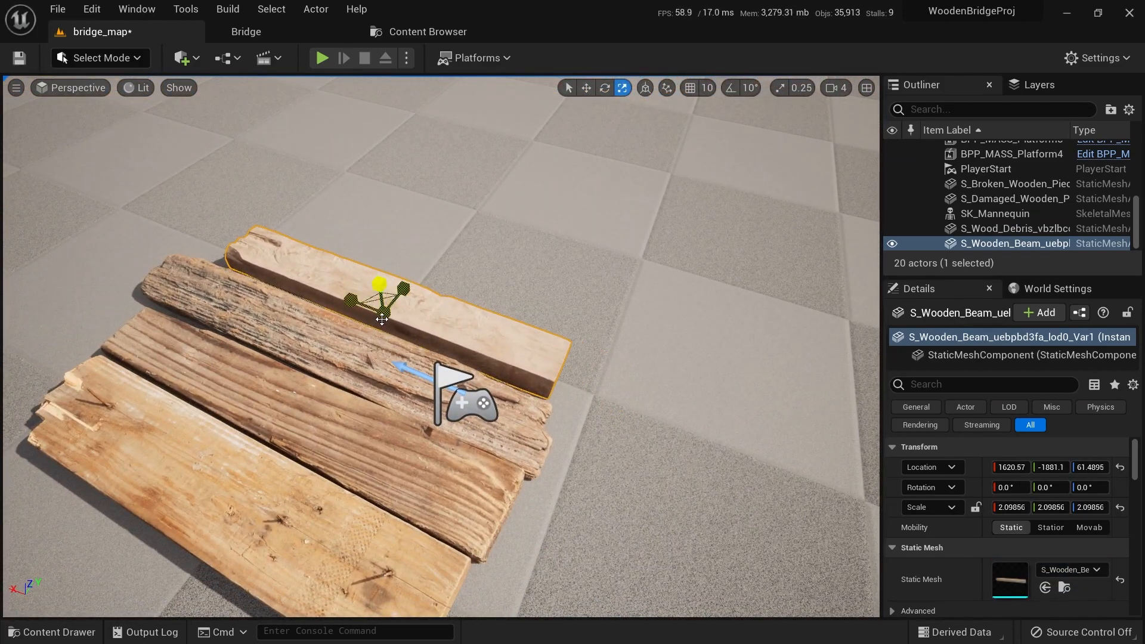
drag(380, 284, 380, 268)
right_drag(380, 268, 405, 239)
right_drag(340, 507, 351, 525)
Play the level and walk the character over the row of planks to check their size, and stop playing
key(alt+p)
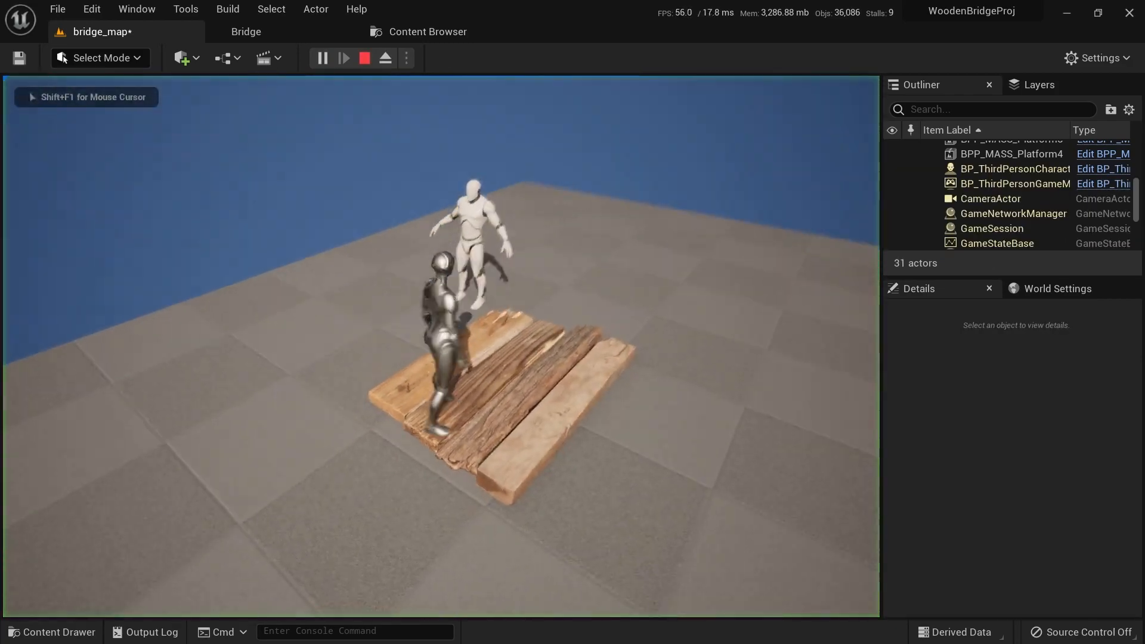
key(s)
key(a)
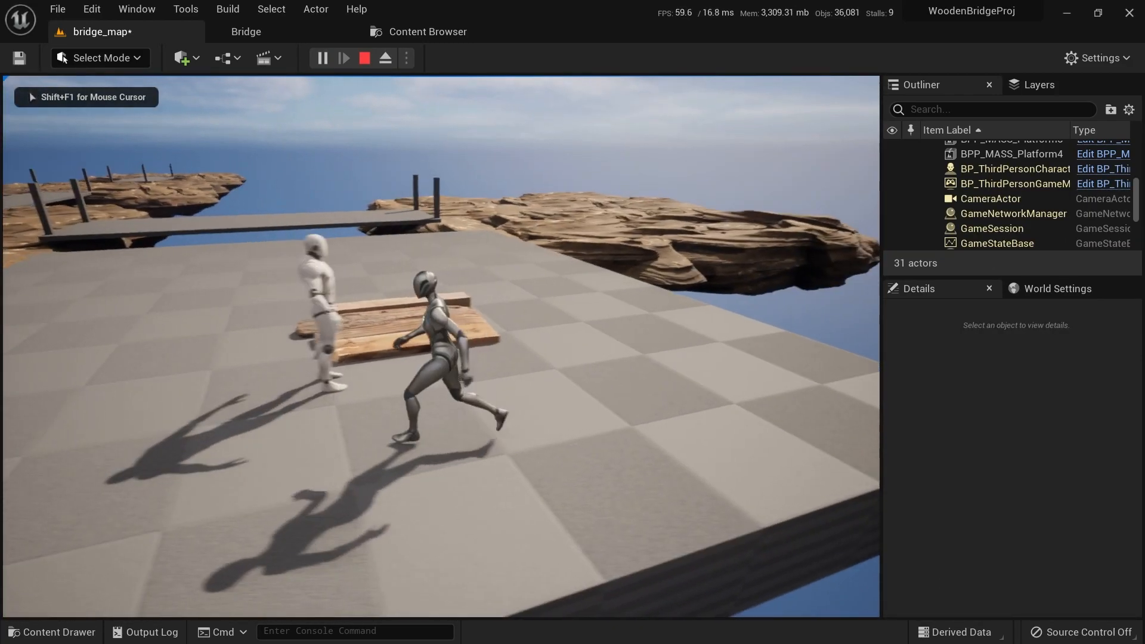
key(w)
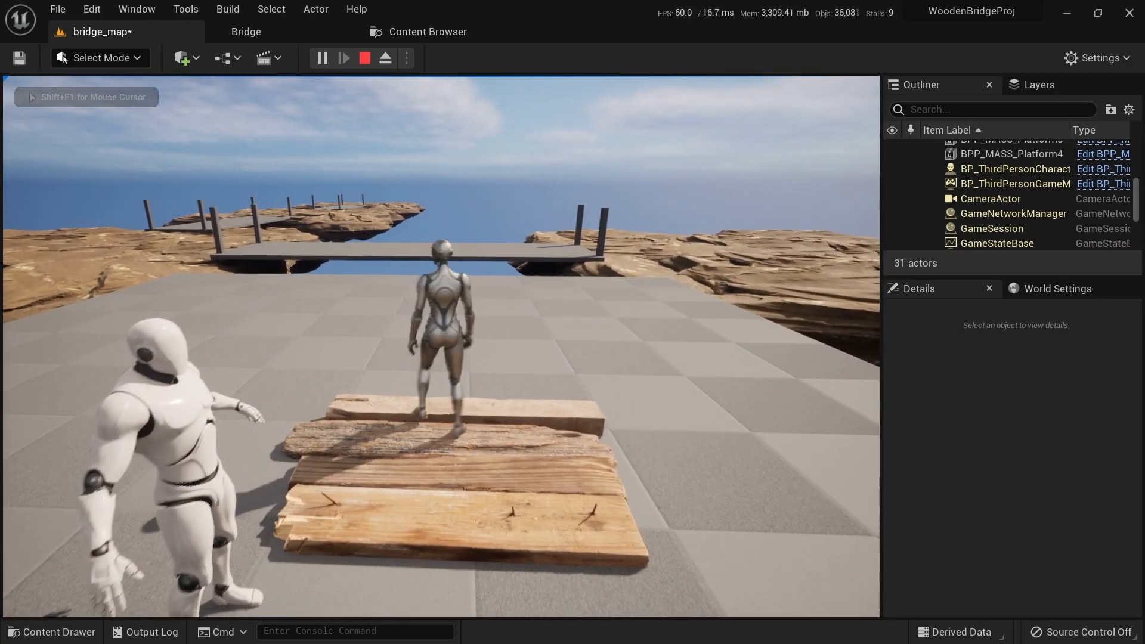
key(a)
key(Escape)
Add the second S_Wooden_Beam variant (uebpbetfa) at the end of the plank row, scaled uniformly to about 1.63
right_drag(643, 421, 549, 376)
key(ctrl+space)
click(148, 530)
drag(292, 444, 411, 325)
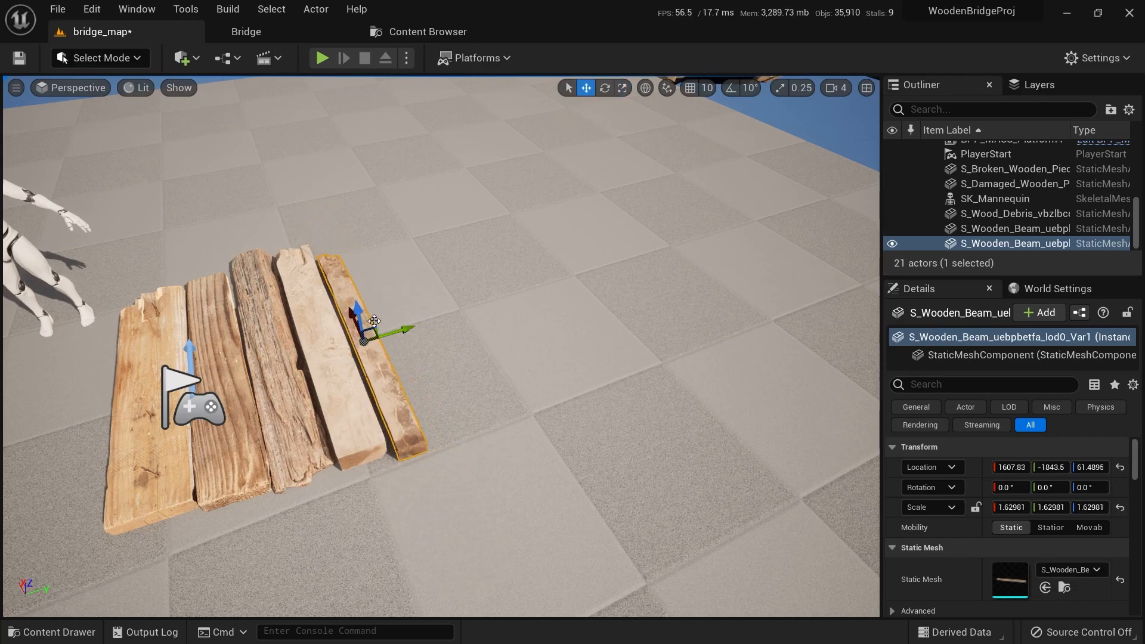
Add the S_Wooden_Beam variant uebpbhcfa as the last plank of the row, scaled uniformly to about 1.74 and moved to about Y -1813
key(ctrl+space)
click(149, 544)
drag(291, 557, 396, 322)
key(r)
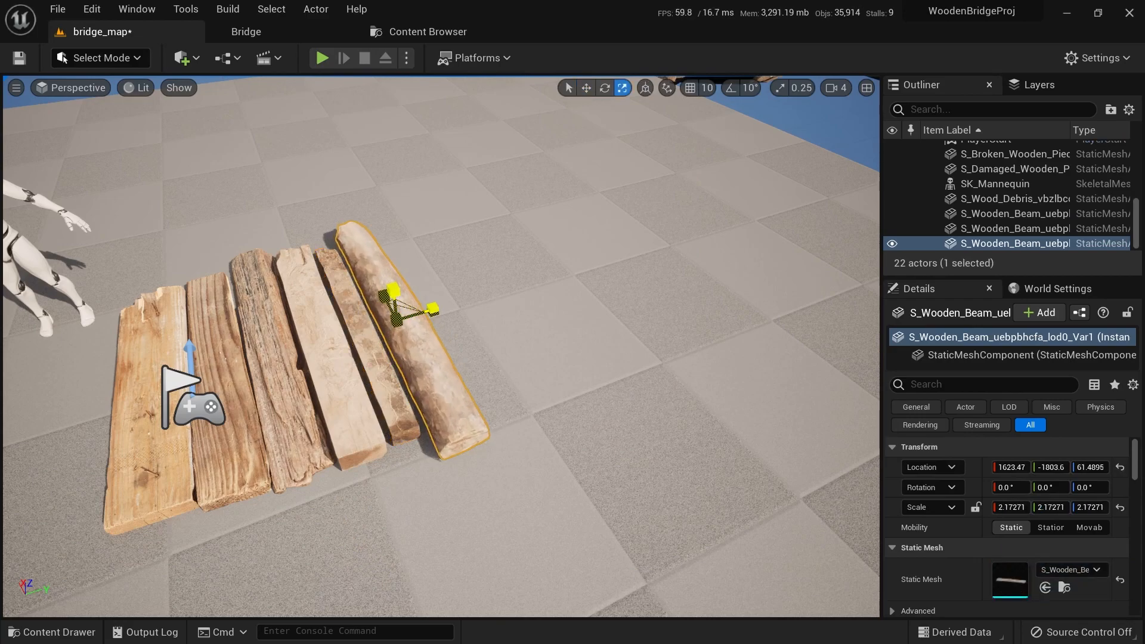
alt+drag(441, 346, 393, 369)
key(f)
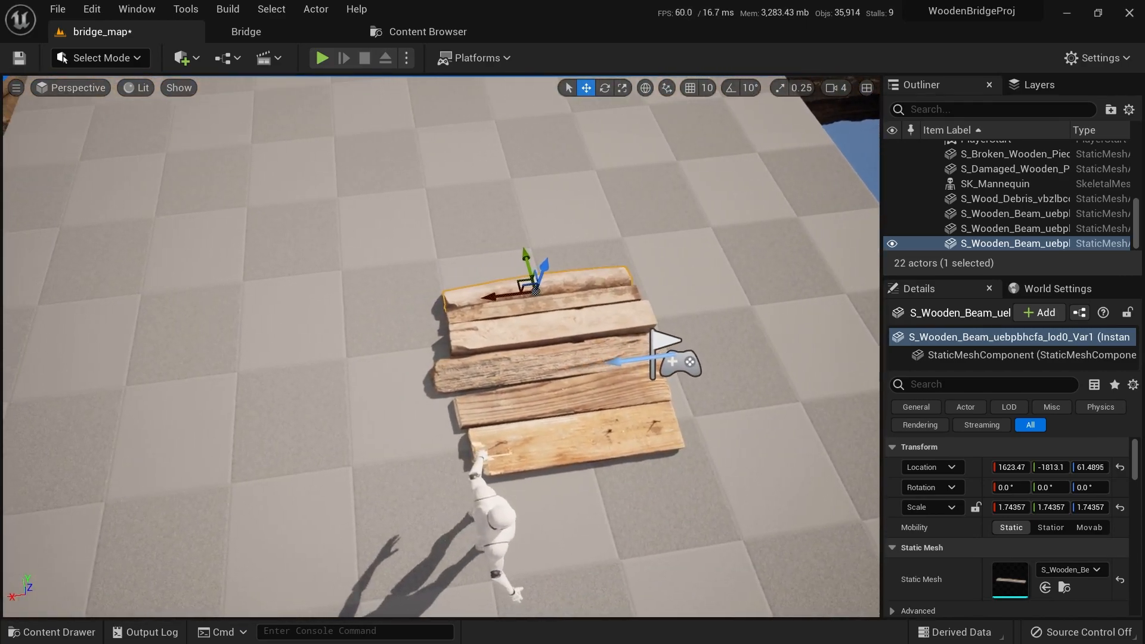
Duplicate the damaged wooden piece, the wood debris and the narrow wooden beam together onto the empty floor away from the row
click(524, 383)
ctrl+click(517, 352)
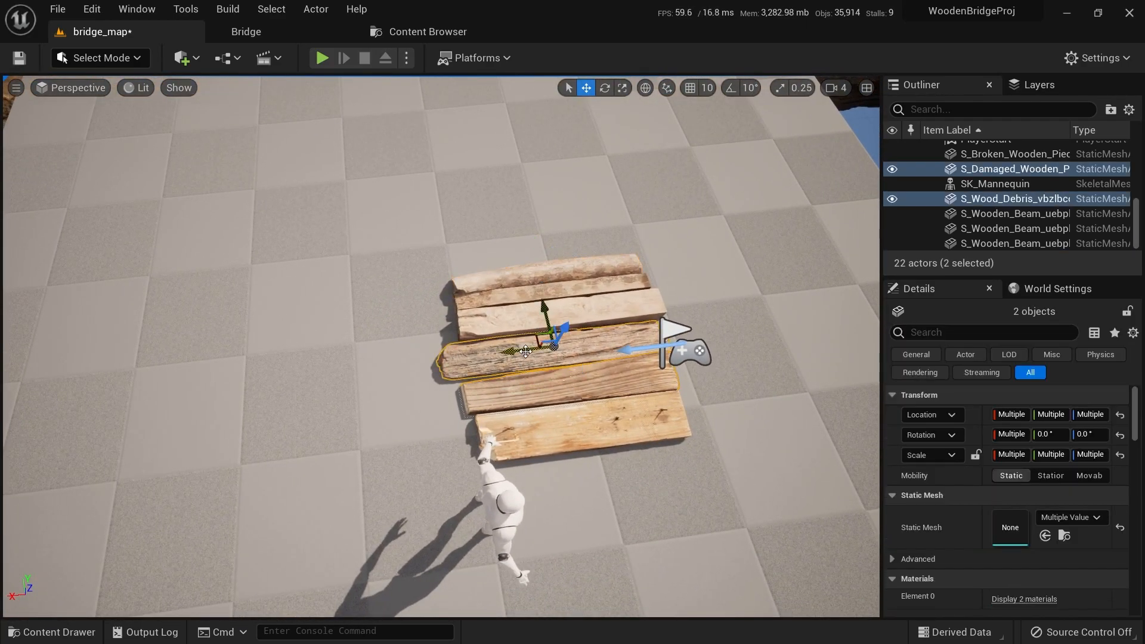
ctrl+click(514, 299)
alt+drag(517, 304, 84, 335)
key(f)
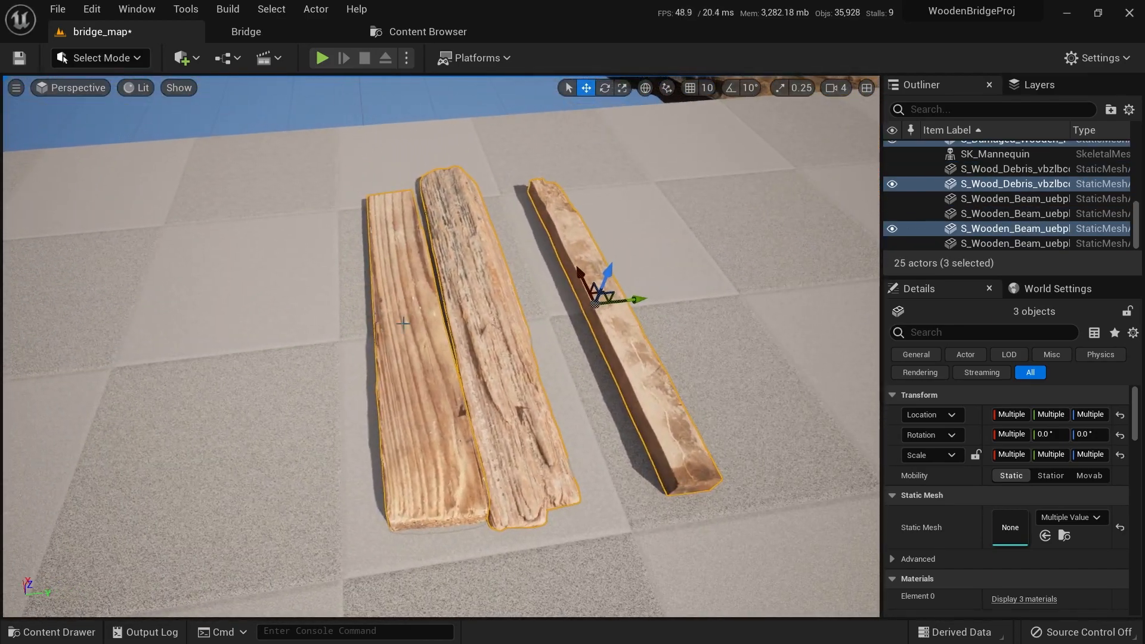
Set the three copied planks side by side, with the debris plank at about Y -1975 and the beam at about Y -1939
click(446, 322)
drag(447, 322, 365, 311)
click(519, 289)
drag(524, 287, 451, 294)
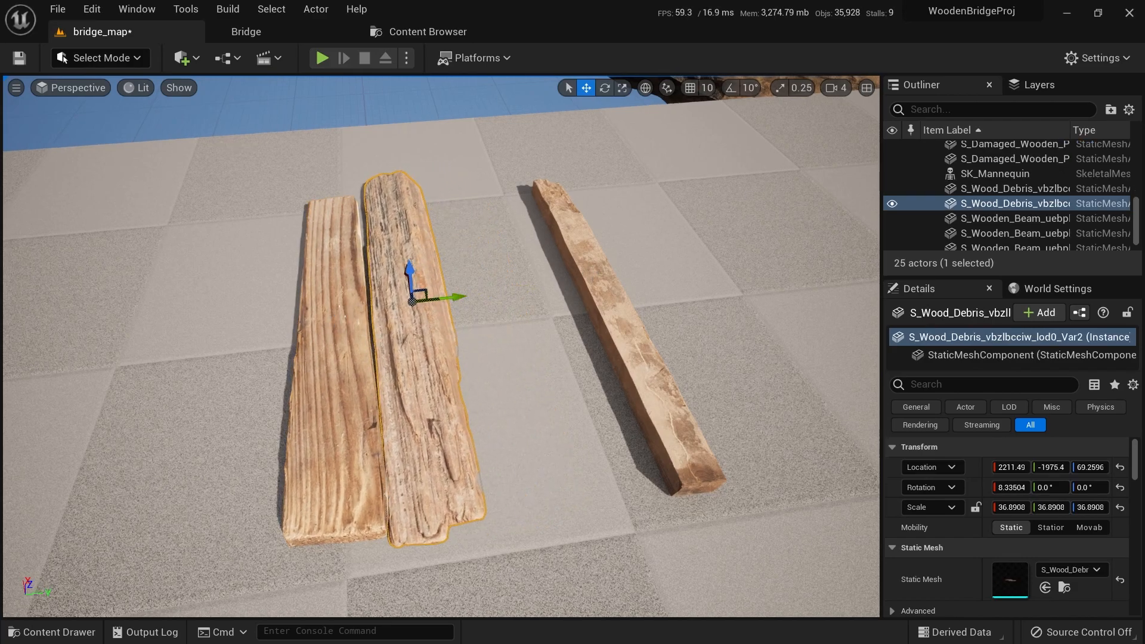
click(609, 303)
drag(635, 297, 495, 318)
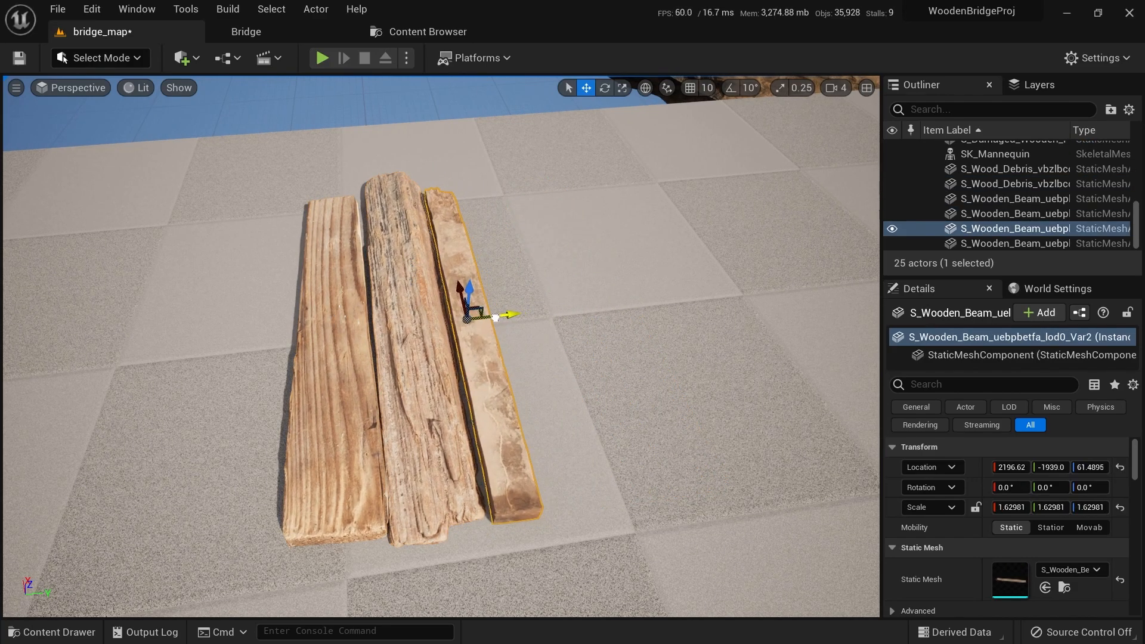
Duplicate the three planks, flip the copies about 180° around the X axis, and place them directly beside the originals
shift+click(415, 340)
shift+click(335, 352)
right_drag(336, 352, 368, 342)
alt+drag(234, 338, 420, 403)
key(e)
key(w)
drag(454, 342, 345, 344)
Raise the flipped narrow beam copy to about Z 70.4 so it is level with the neighbouring planks
key(q)
right_drag(357, 313, 352, 275)
right_drag(334, 442, 334, 379)
key(q)
click(376, 337)
right_drag(405, 350, 405, 399)
key(e)
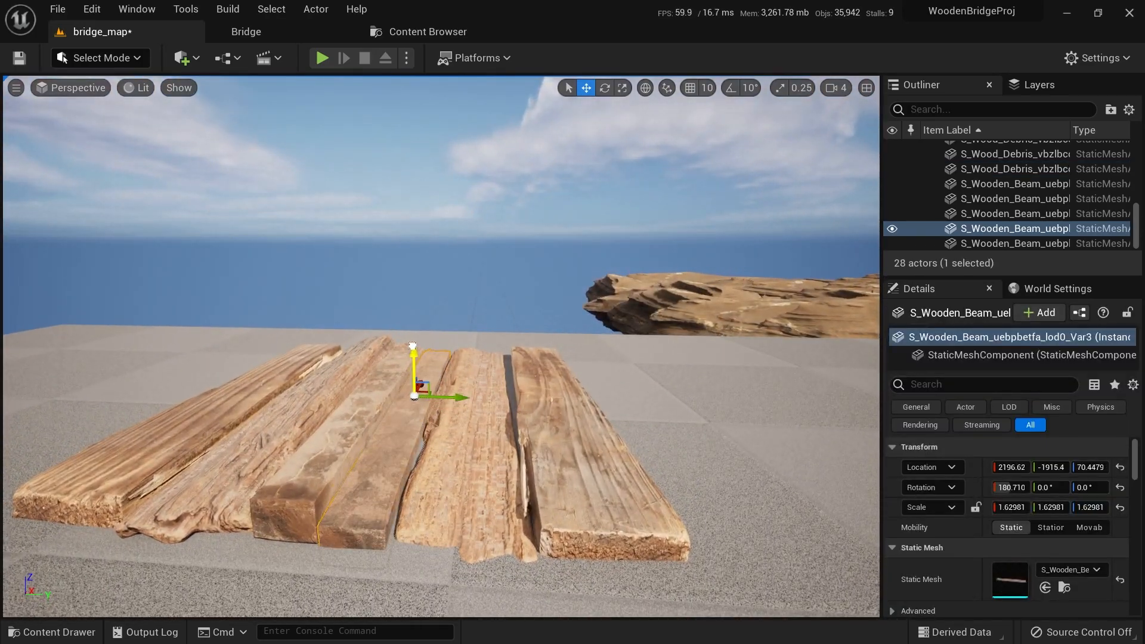
Play the level from a spot near the new planks, run the character towards them, and stop playing
right_drag(413, 358, 432, 416)
key(s)
key(w)
key(s)
right_drag(346, 372, 368, 501)
right_click(354, 522)
click(393, 514)
key(w)
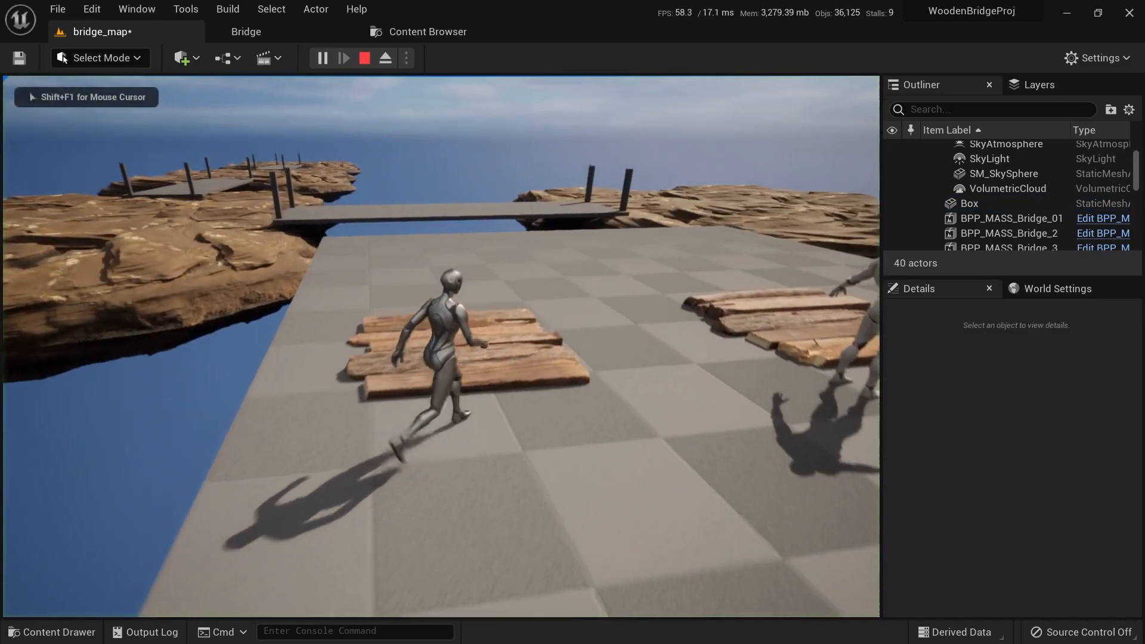
key(Escape)
Duplicate all six planks of the new group together and place the copies alongside to extend the row
right_drag(442, 346, 381, 430)
key(s)
click(373, 340)
shift+click(425, 337)
shift+click(482, 332)
shift+click(462, 327)
shift+click(525, 310)
shift+click(575, 305)
right_drag(573, 316, 644, 317)
alt+drag(495, 327, 674, 322)
right_drag(674, 322, 549, 332)
key(s)
key(w)
key(d)
key(a)
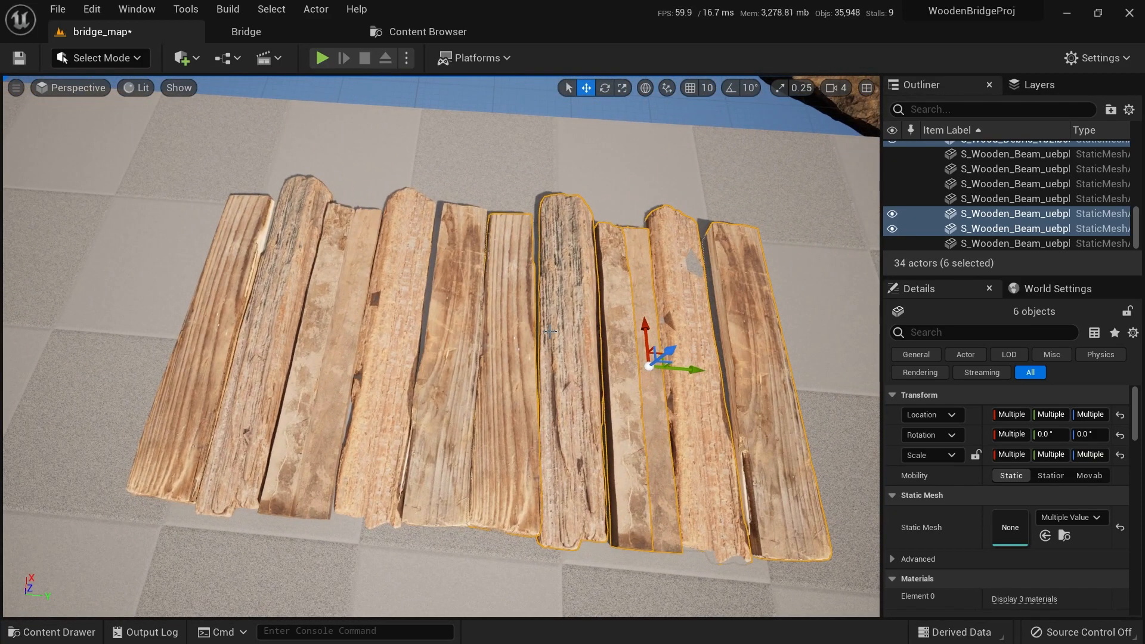
Capture the screen area around the plank row and mark six planks with lengthwise red arrows
click(349, 275)
mouse_move(349, 275)
right_down()
mouse_move(334, 280)
mouse_move(352, 287)
right_up()
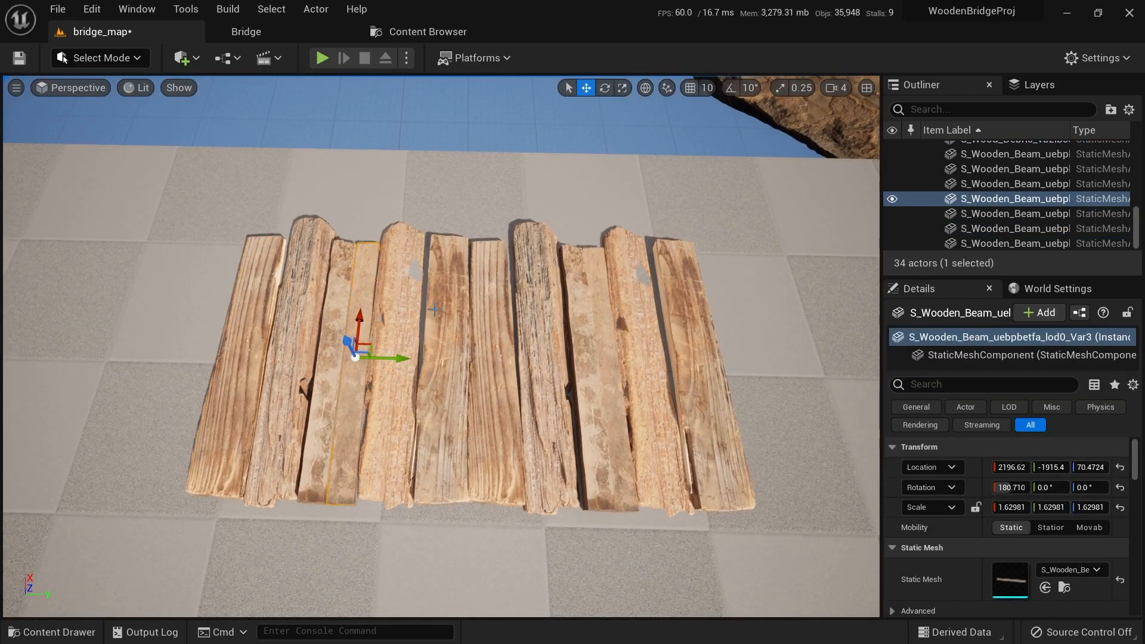
key(F1)
mouse_move(49, 80)
mouse_down()
mouse_move(677, 357)
mouse_move(1071, 637)
mouse_up()
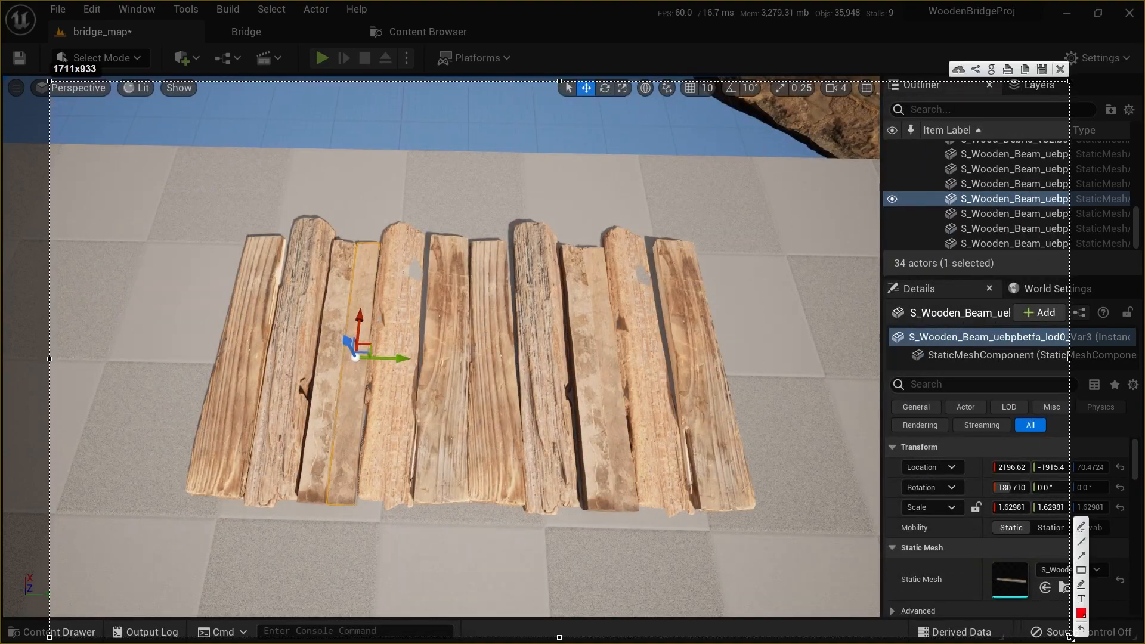
drag(211, 488, 215, 478)
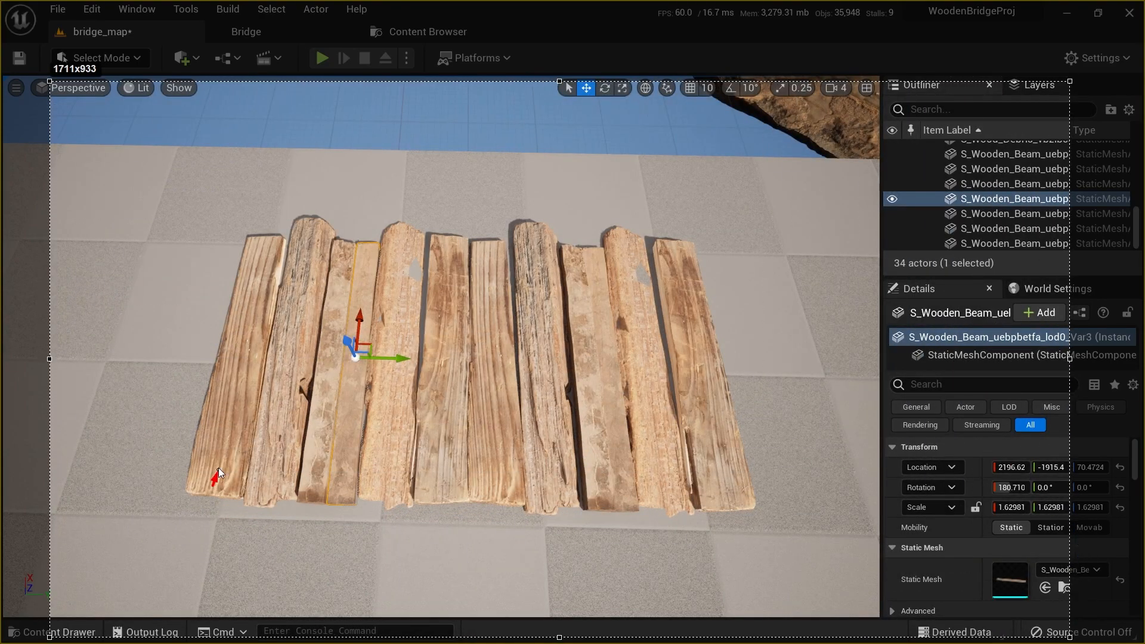
drag(272, 232, 259, 237)
drag(275, 516, 308, 230)
drag(329, 458, 351, 216)
drag(379, 492, 398, 215)
drag(432, 453, 448, 226)
drag(509, 484, 494, 232)
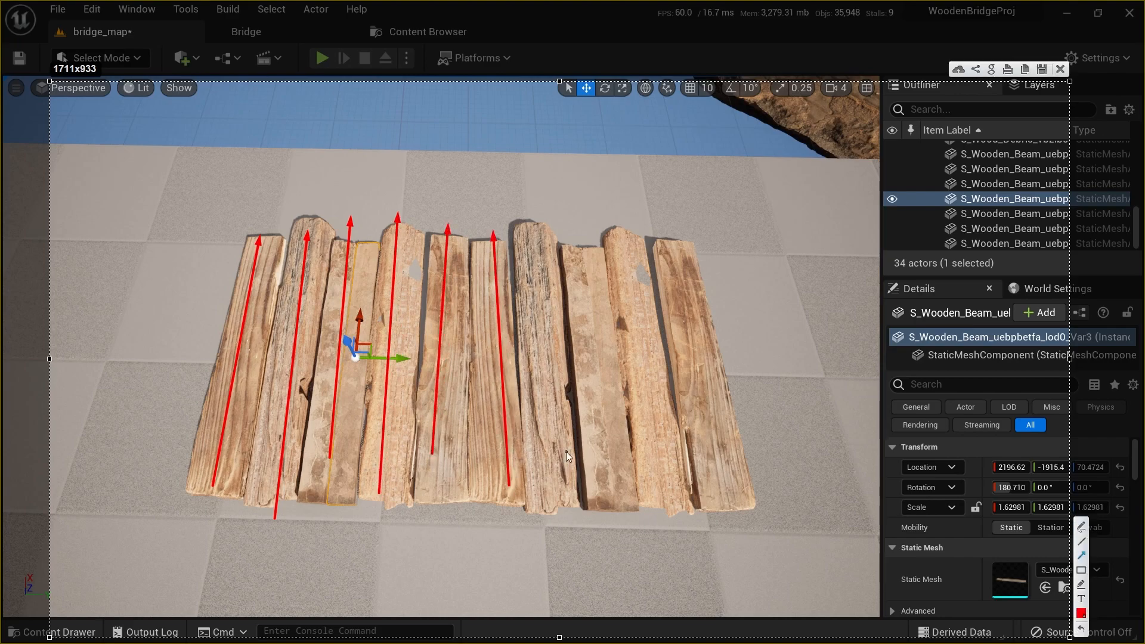
Draw parallel and differently angled red arrows beside the planks to illustrate plank directions, and close the capture overlay
mouse_move(722, 220)
mouse_down()
mouse_move(720, 149)
mouse_move(750, 141)
mouse_up()
mouse_move(770, 221)
mouse_down()
mouse_move(772, 134)
mouse_move(807, 129)
mouse_up()
drag(848, 223, 852, 122)
drag(898, 227, 896, 122)
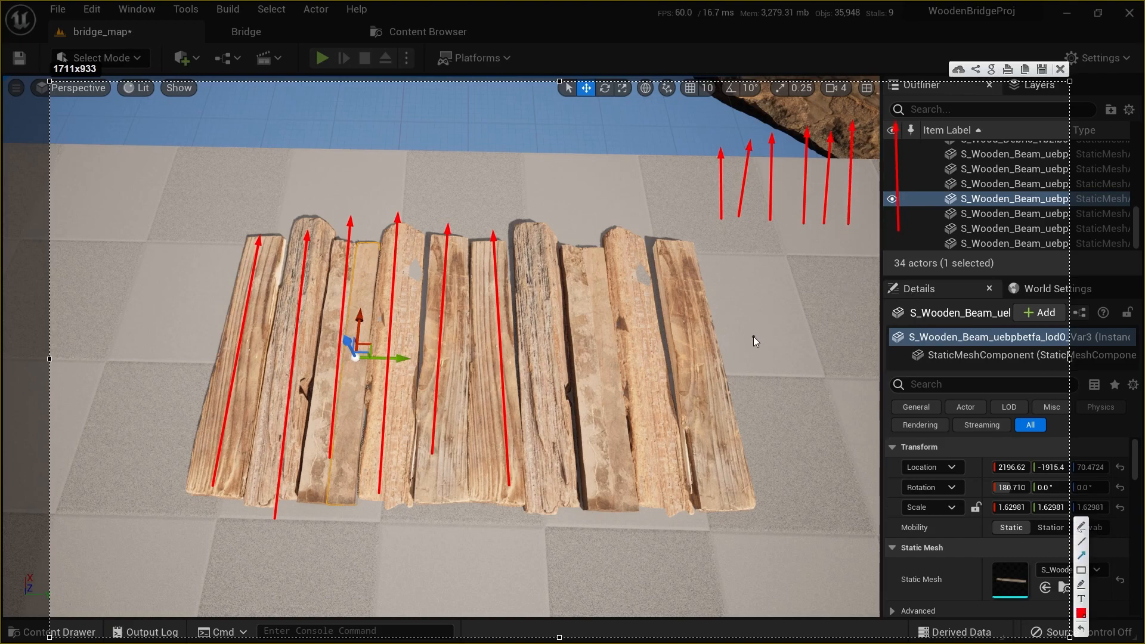
drag(753, 338, 738, 260)
drag(785, 334, 788, 278)
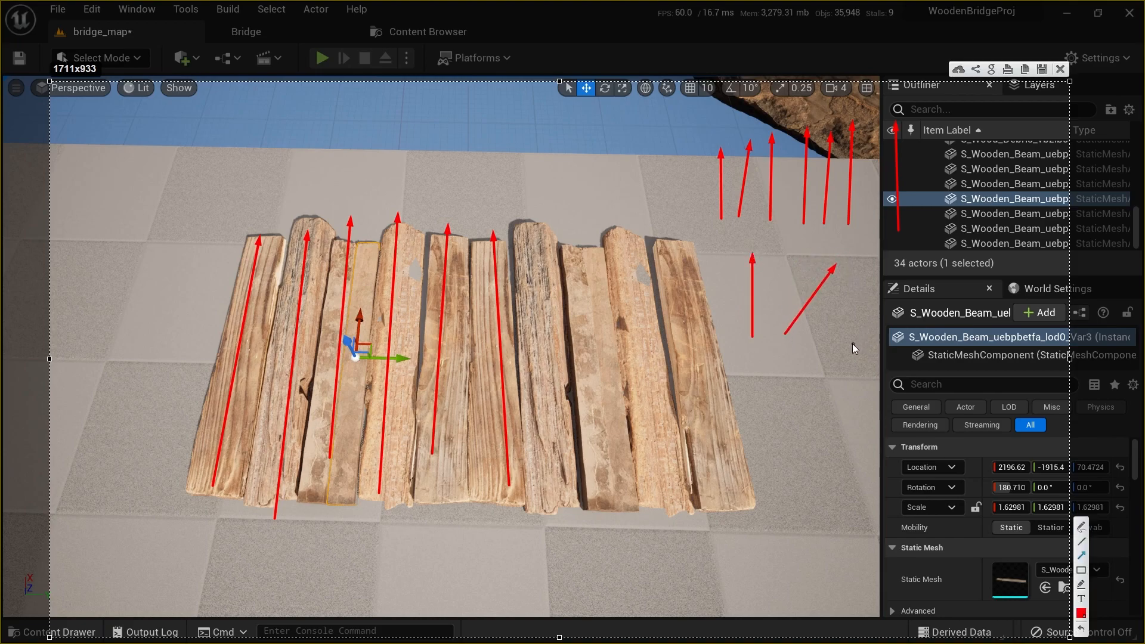
mouse_move(812, 328)
mouse_down()
mouse_move(899, 322)
mouse_move(952, 241)
mouse_up()
mouse_move(974, 332)
mouse_down()
mouse_move(979, 222)
mouse_move(1008, 210)
mouse_up()
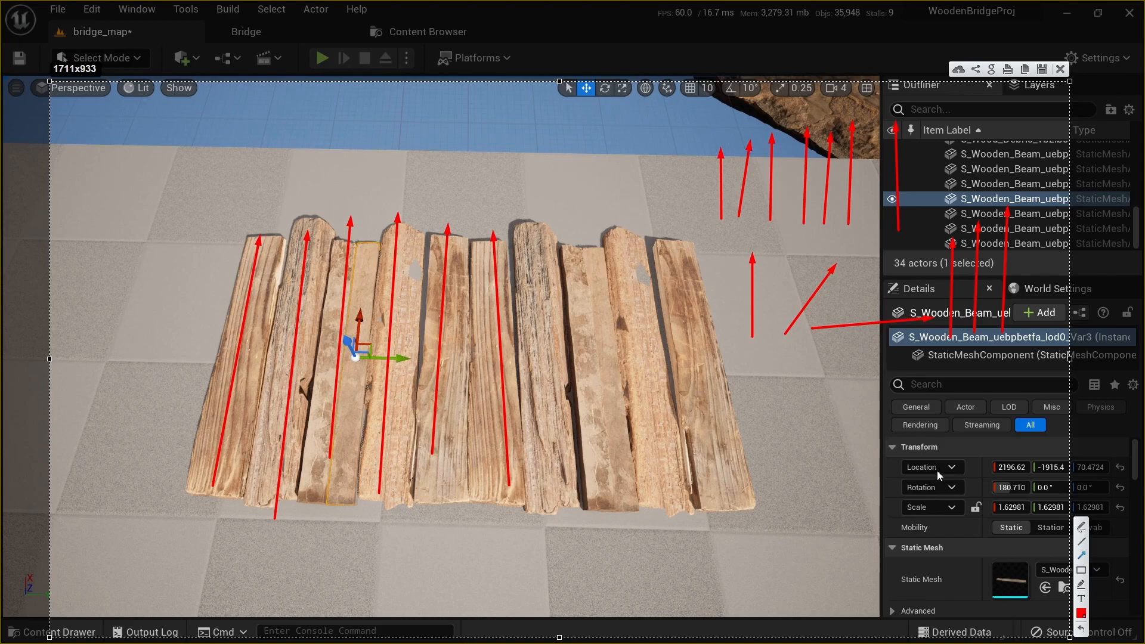
click(1062, 70)
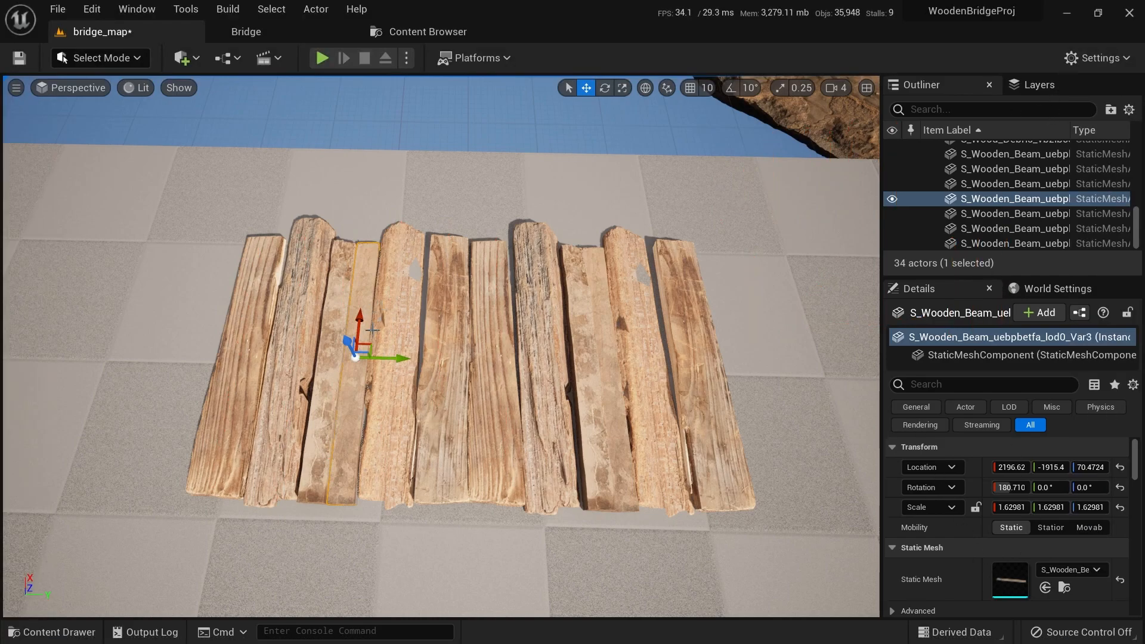
Turn the middle wood debris plank to about 74.3° around Z, lay it across its neighbours at about Z 74.7, and thin it to Z scale 31.5
click(386, 305)
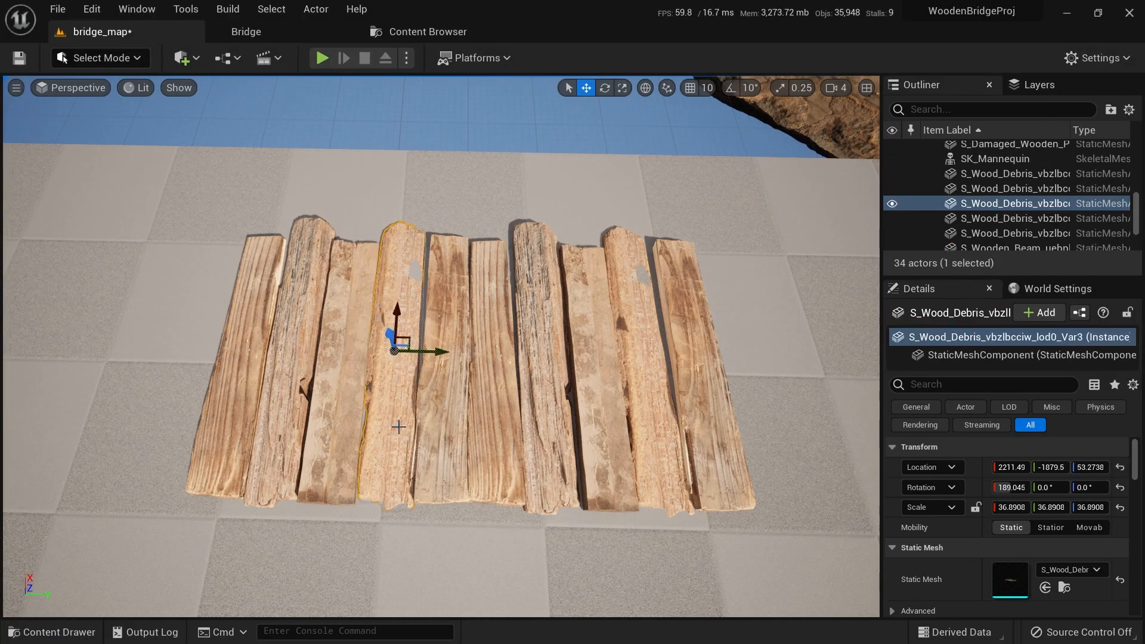
drag(446, 375, 399, 281)
key(w)
key(ctrl+z)
right_drag(406, 317, 426, 297)
drag(403, 347, 402, 323)
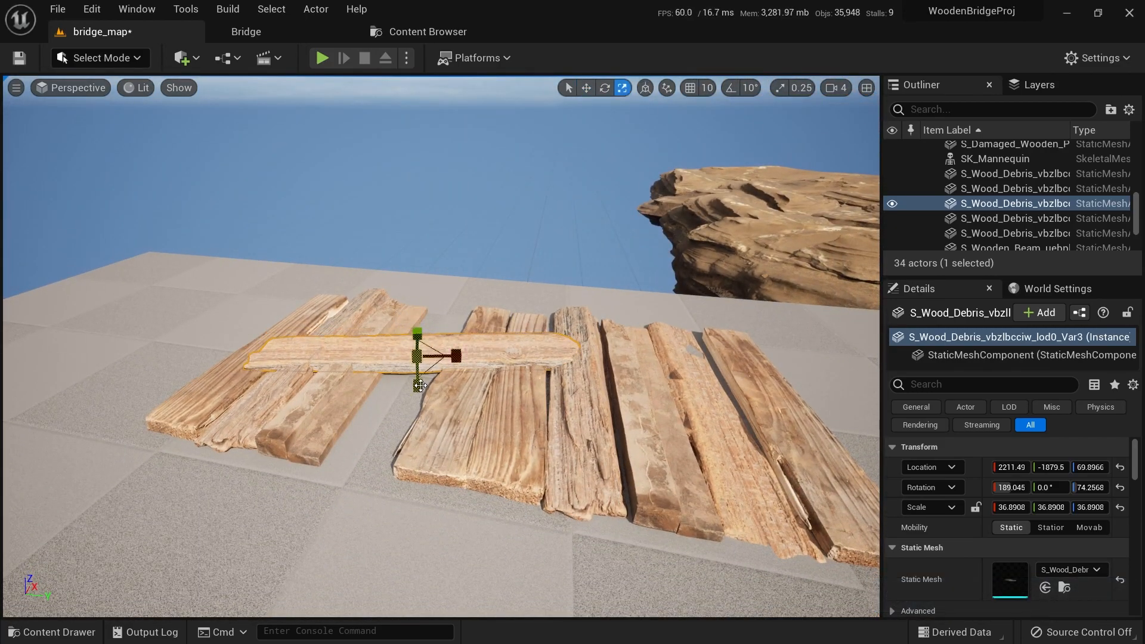
drag(437, 349, 444, 321)
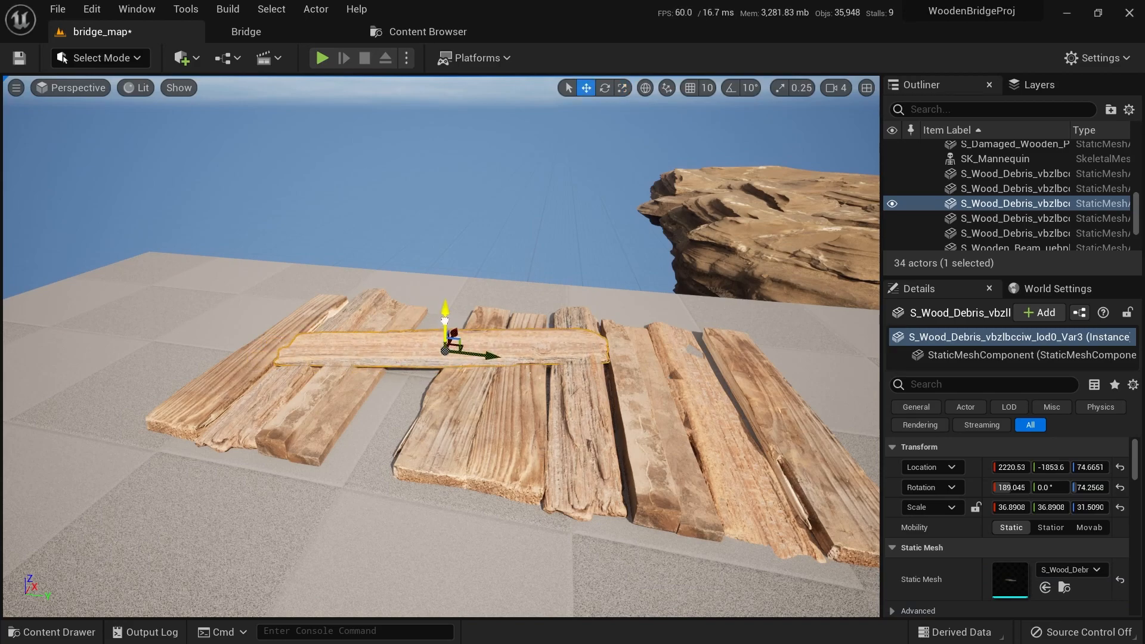
click(574, 427)
drag(586, 347, 587, 345)
key(Escape)
Turn the damaged wooden piece under the cross plank to about -13.2°, move it to about Y -1856, and adjust its width
right_drag(587, 346, 632, 446)
click(609, 445)
key(e)
drag(560, 384, 572, 388)
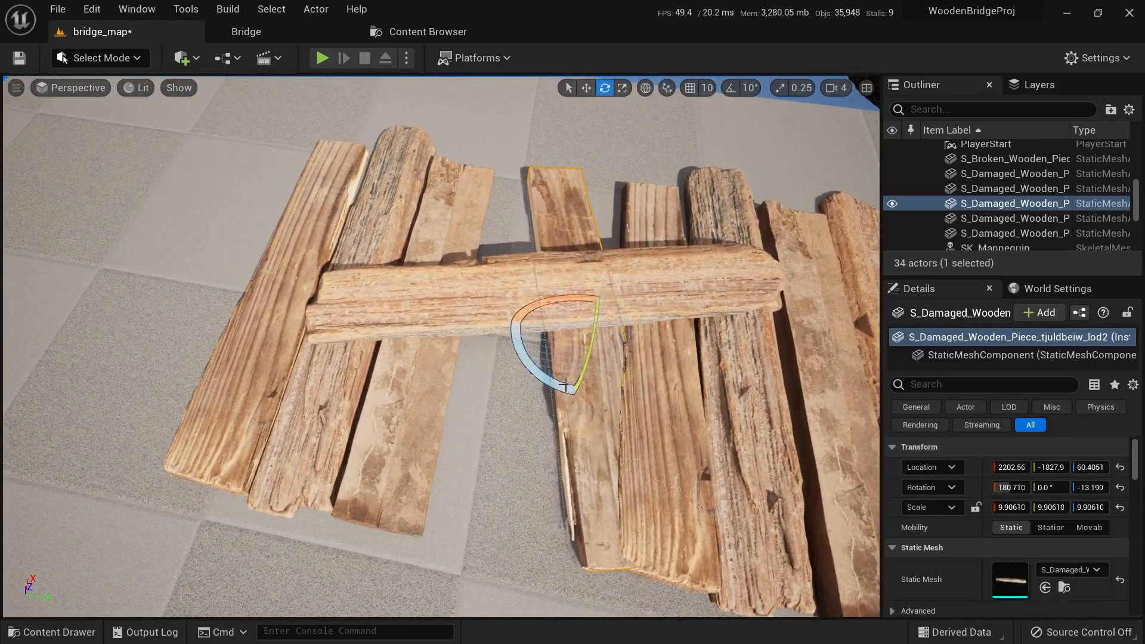
key(w)
drag(623, 328, 575, 361)
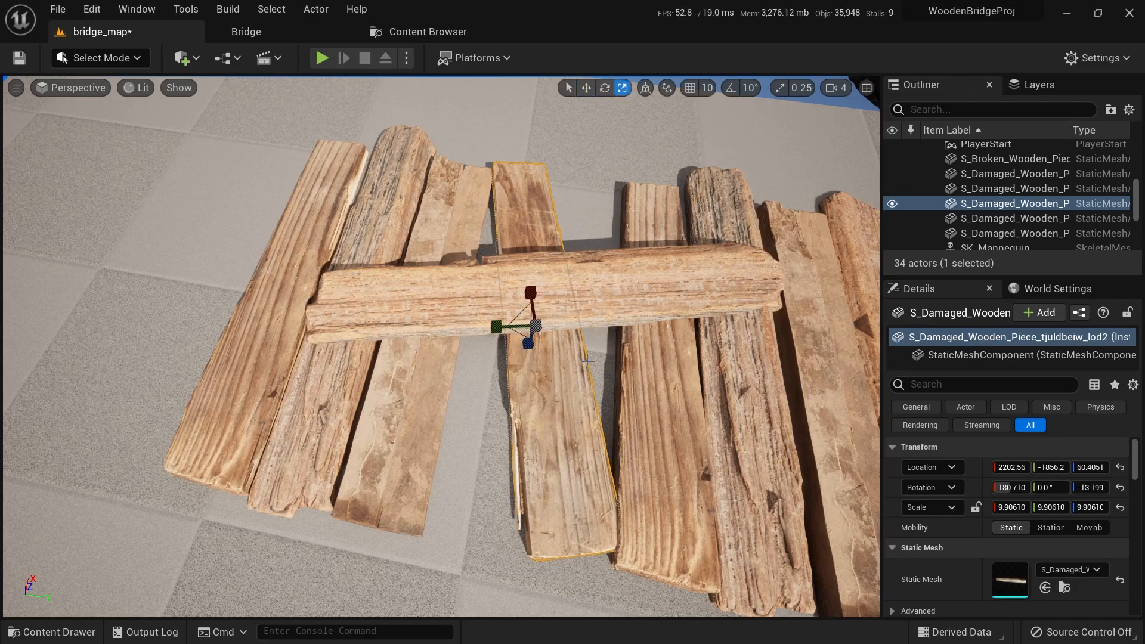
drag(493, 327, 510, 327)
Rotate the wood debris plank near the far end of the row around its vertical axis so that it lies slanted
right_drag(511, 327, 656, 327)
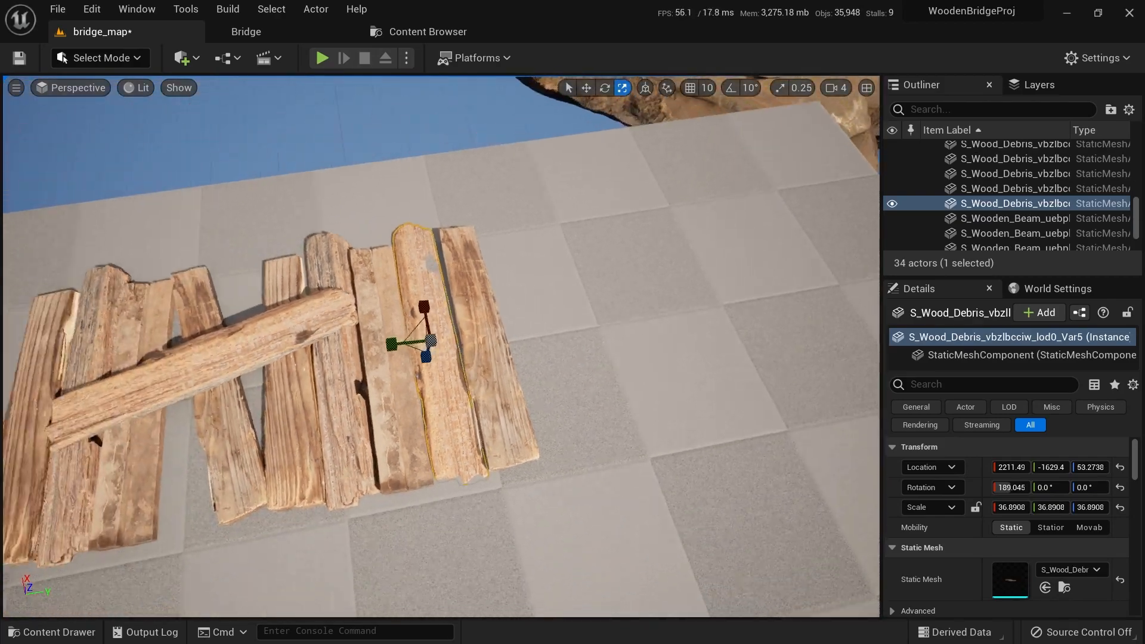
key(e)
drag(504, 285, 480, 285)
Try to slant the narrow beam beside the tilted debris plank to about 11.7° around its vertical axis
click(482, 426)
key(w)
click(491, 323)
right_drag(490, 323, 453, 304)
right_drag(502, 428, 463, 428)
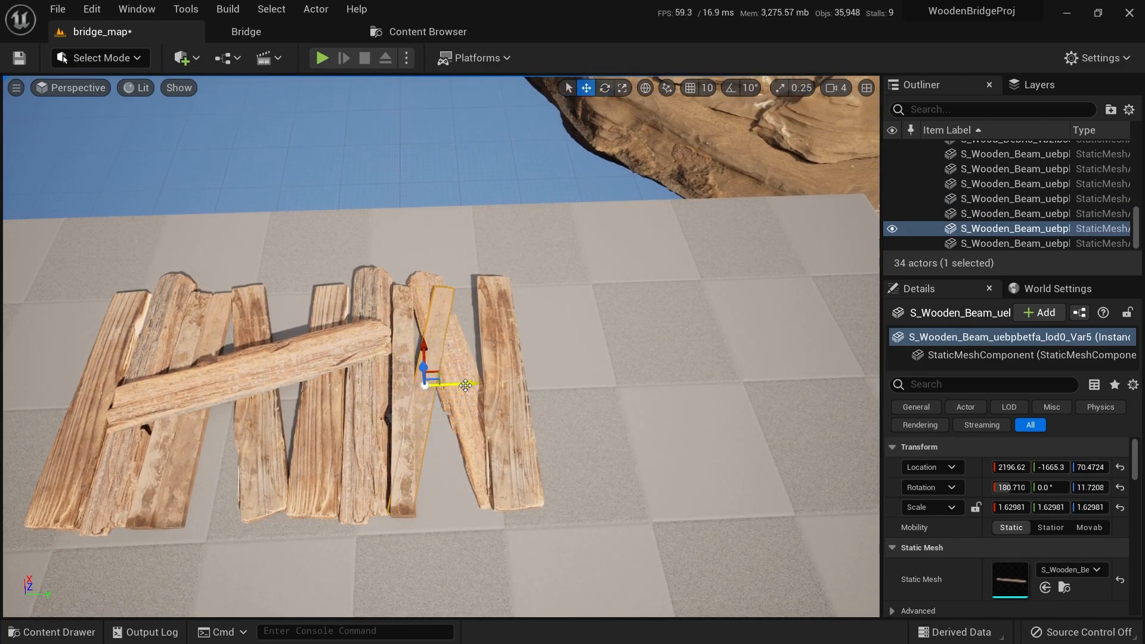
mouse_move(492, 381)
right_down()
mouse_move(572, 334)
mouse_move(418, 358)
mouse_move(491, 386)
right_up()
key(ctrl+z)
key(ctrl+z)
Delete the neighbouring narrow beam, and set the remaining one to about Y -1685 with a vertical-axis rotation of about 2.9°
drag(340, 377, 287, 350)
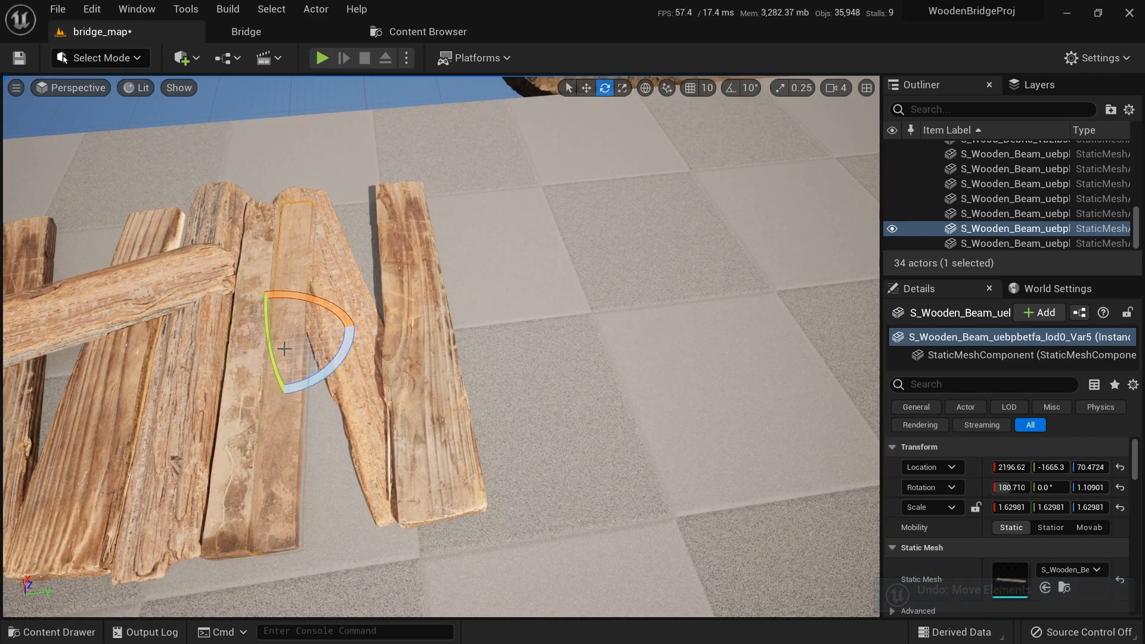
scroll(249, 357, down, 5)
key(Delete)
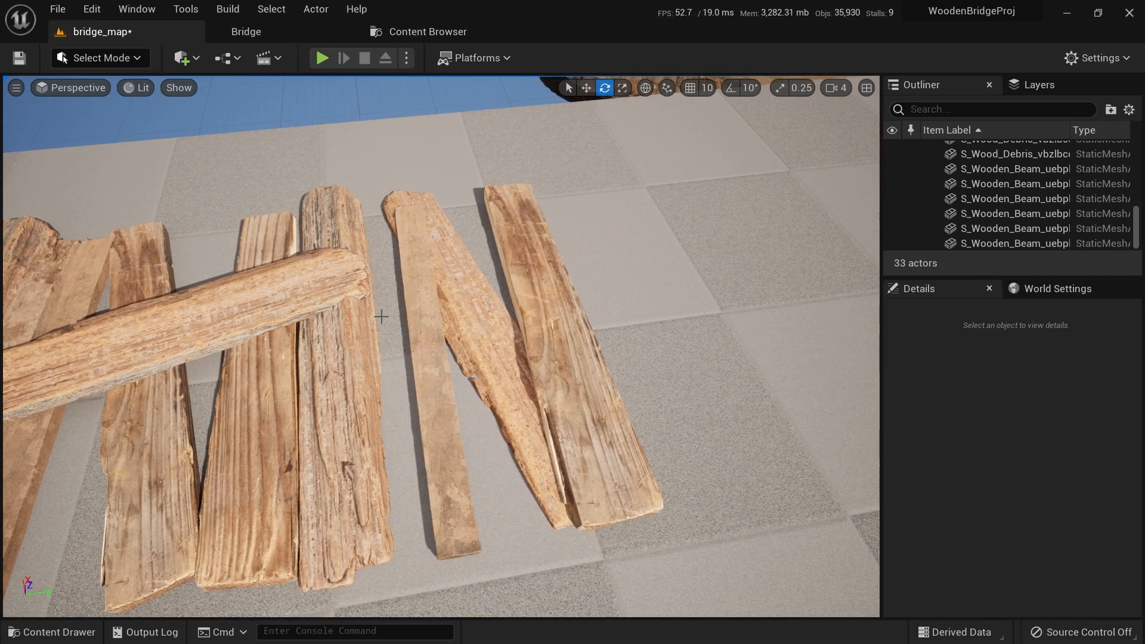
click(424, 318)
drag(459, 338, 440, 380)
key(e)
Rotate the wood debris plank near the start of the row to about -2.5° around its vertical axis
right_drag(440, 381, 486, 325)
click(448, 263)
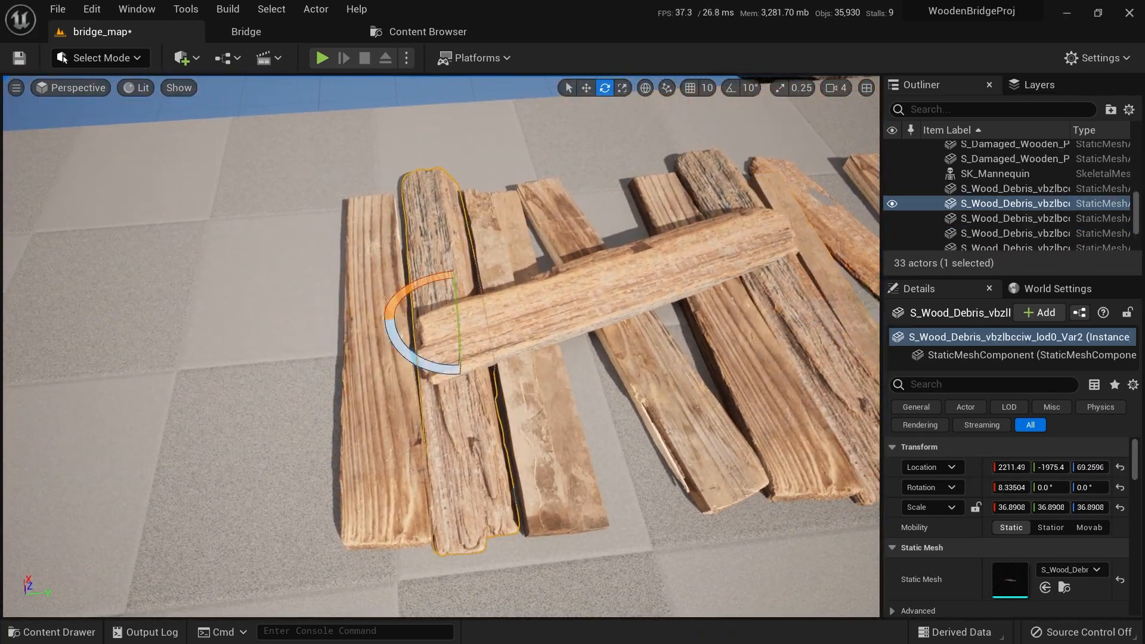
right_drag(447, 263, 430, 286)
drag(448, 327, 431, 316)
right_drag(431, 316, 470, 326)
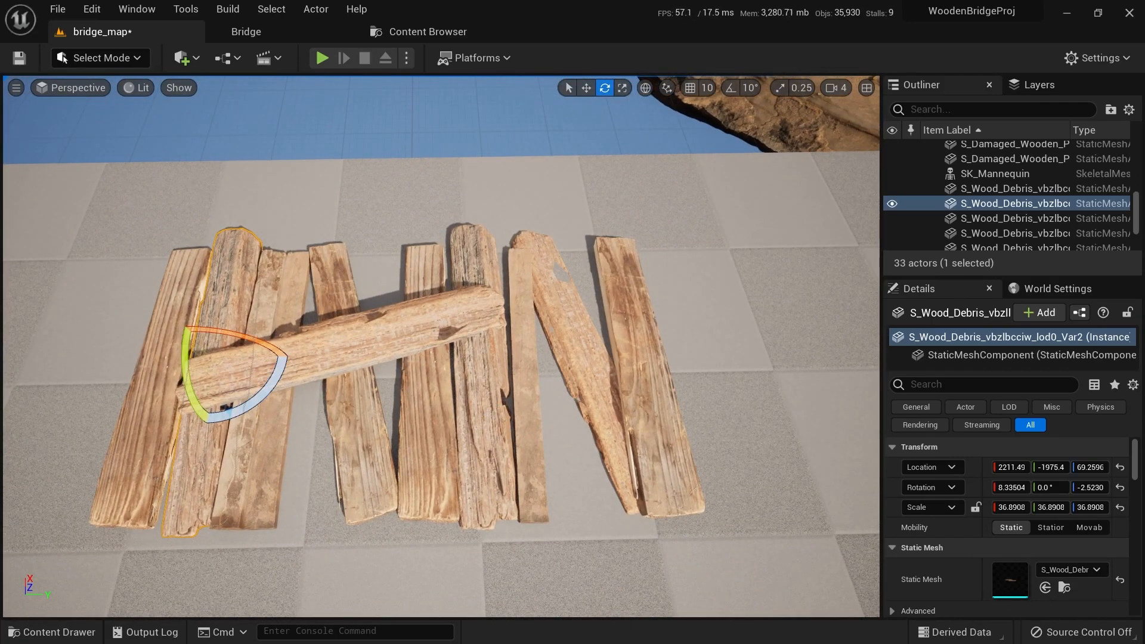
Duplicate the narrow beam and turn the copy to about -96.7° around its vertical axis so that it crosses the planks
click(528, 406)
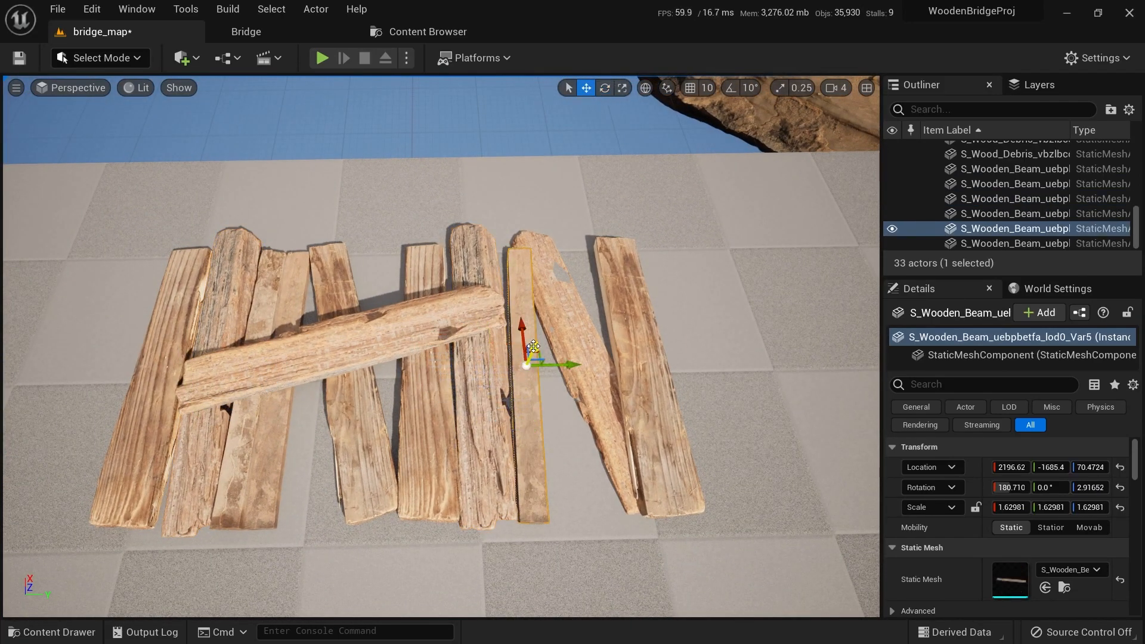
alt+drag(533, 346, 536, 339)
drag(514, 419, 582, 417)
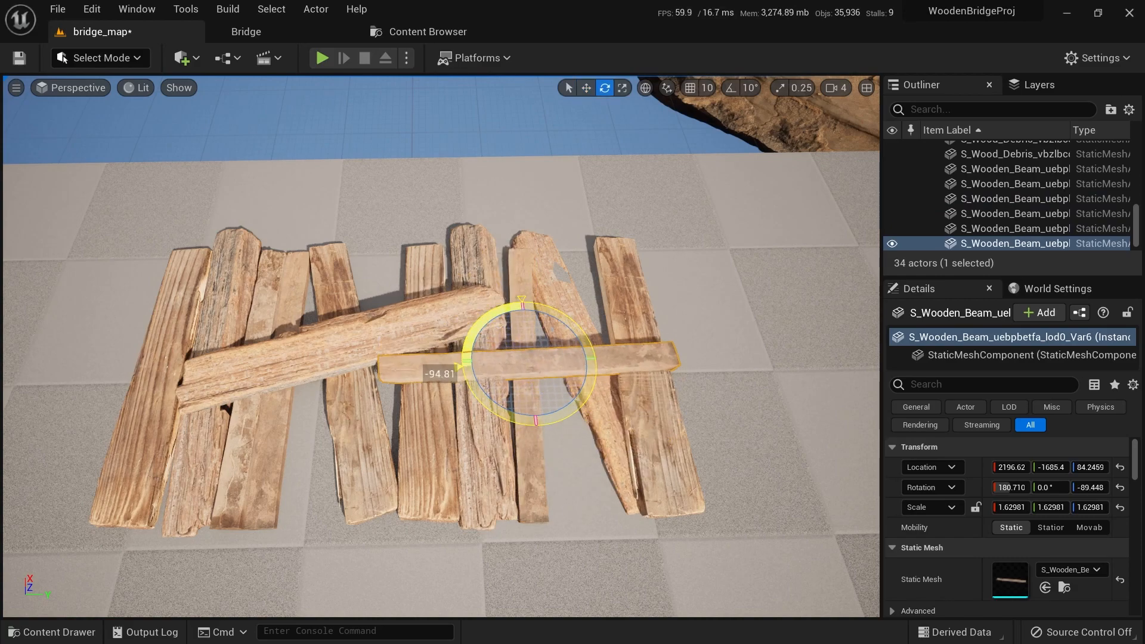
Move the crosswise beam under the plank ends at about X 2125 and Z 63, and straighten its rotation to about -90°
drag(523, 323, 533, 398)
right_drag(533, 398, 579, 301)
drag(473, 302, 477, 338)
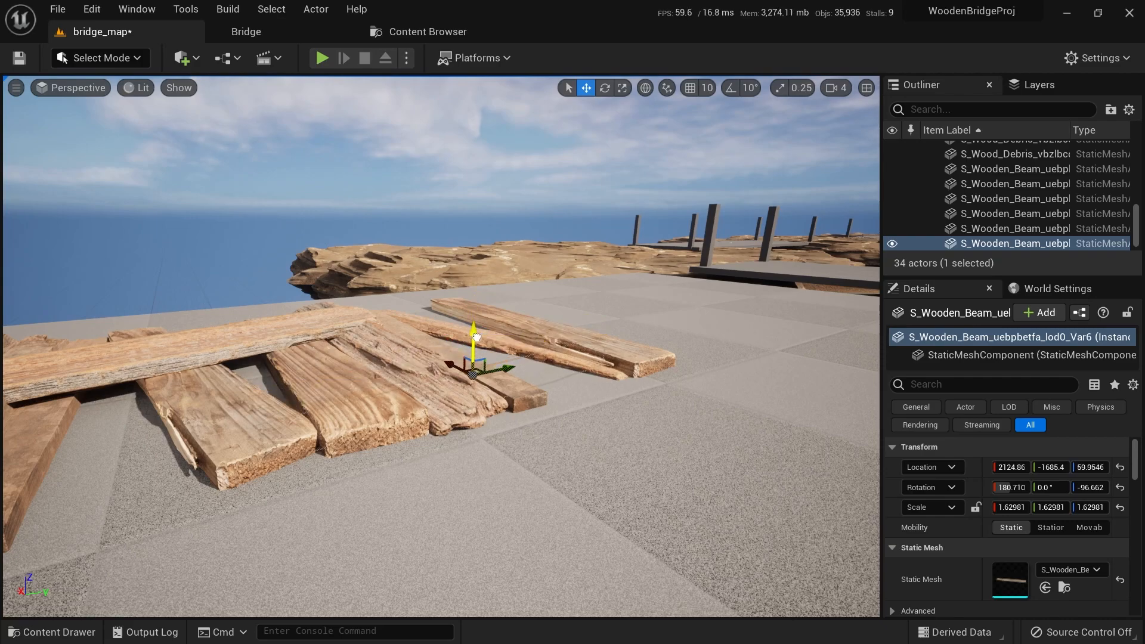
right_drag(475, 333, 460, 253)
key(e)
drag(435, 274, 417, 269)
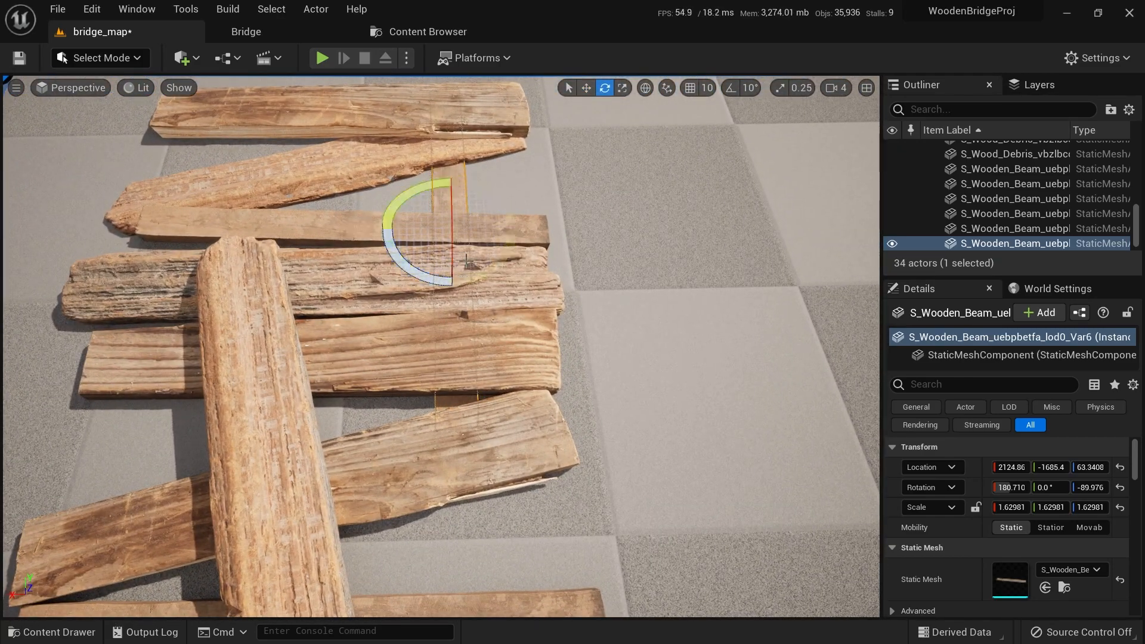
Hide the floor and lower the lengthwise support beam beneath the planks to a Z location of about 54.3
key(w)
mouse_move(466, 243)
right_down()
mouse_move(495, 243)
mouse_move(466, 256)
right_up()
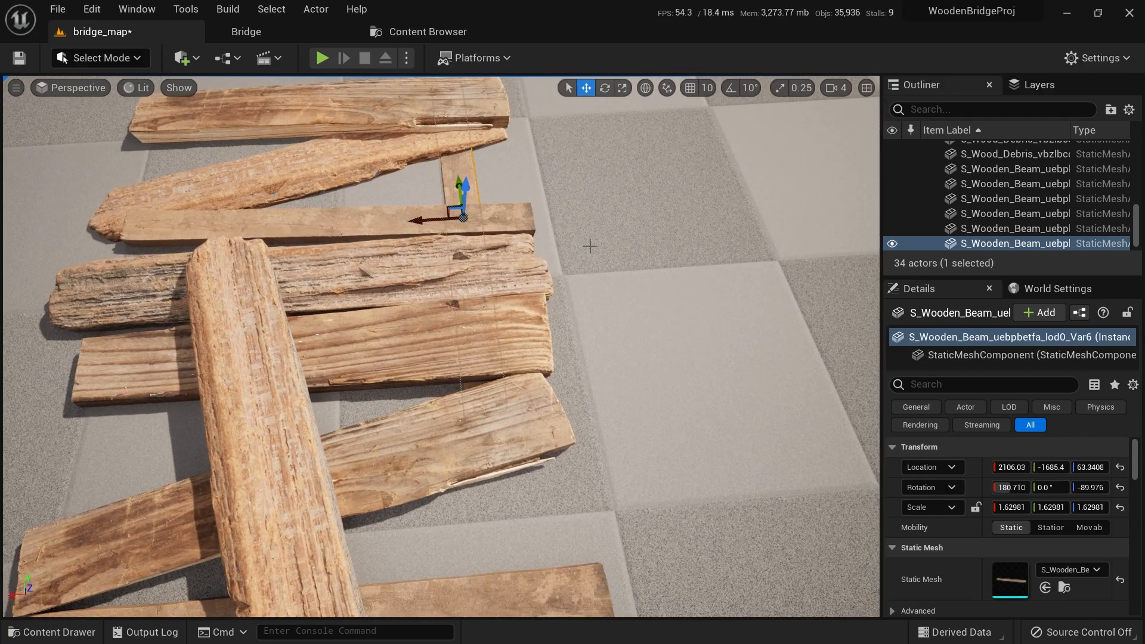
click(620, 241)
key(h)
click(470, 197)
right_drag(470, 197, 443, 96)
drag(437, 90, 437, 110)
right_drag(437, 110, 554, 240)
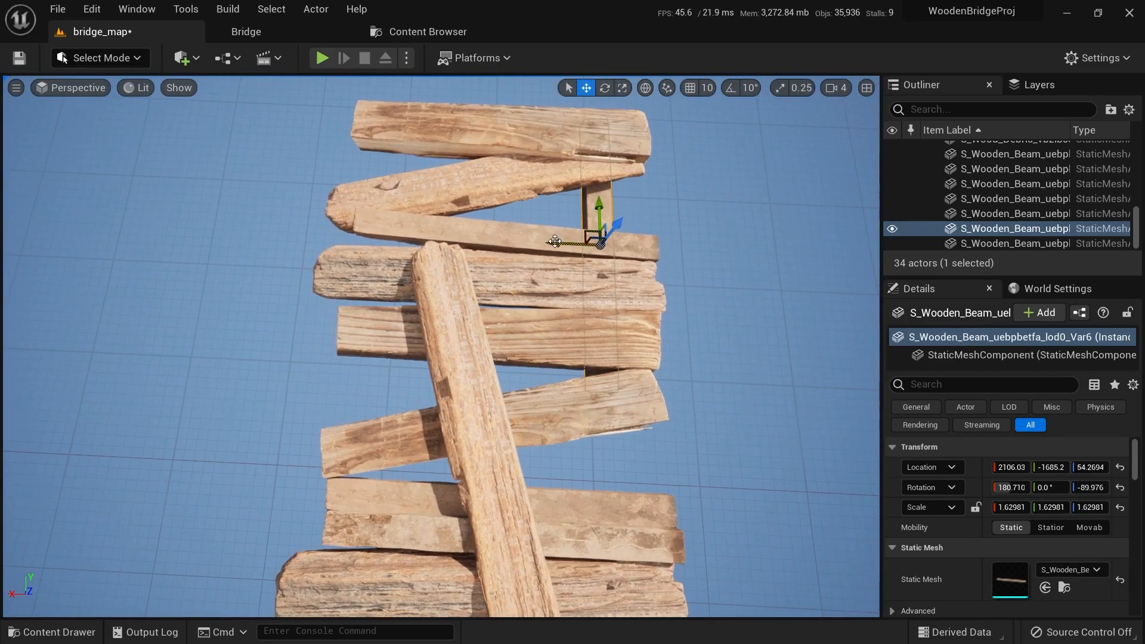
Duplicate the support beam to the opposite side of the planks, and copy both beams along to the other half of the section
alt+drag(554, 240, 403, 215)
right_drag(351, 222, 149, 232)
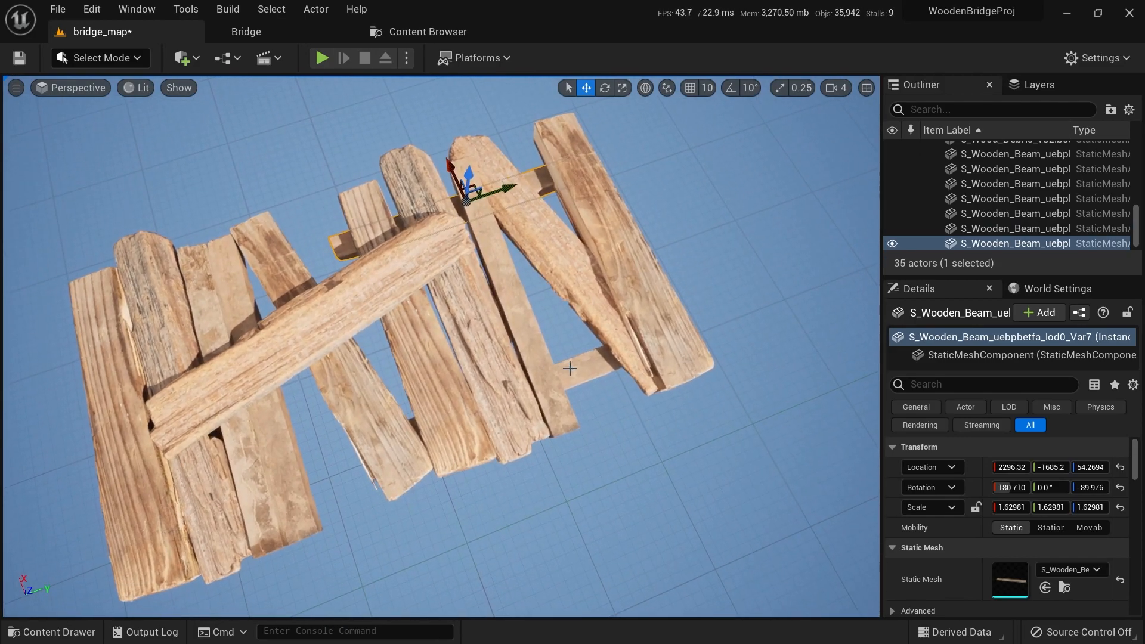
ctrl+click(570, 363)
right_drag(570, 364, 525, 365)
alt+drag(619, 441, 317, 395)
right_drag(321, 308, 418, 364)
Resize the diagonal plank lying across the deck and nudge the thin plank beneath it
click(365, 299)
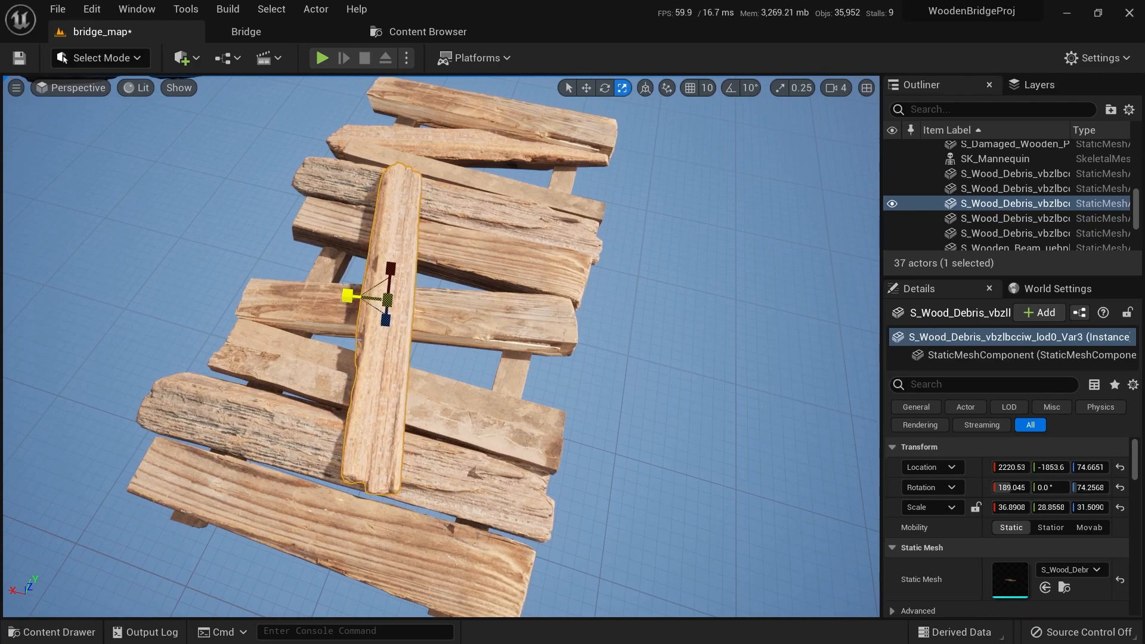
click(440, 411)
right_drag(439, 412, 368, 360)
key(w)
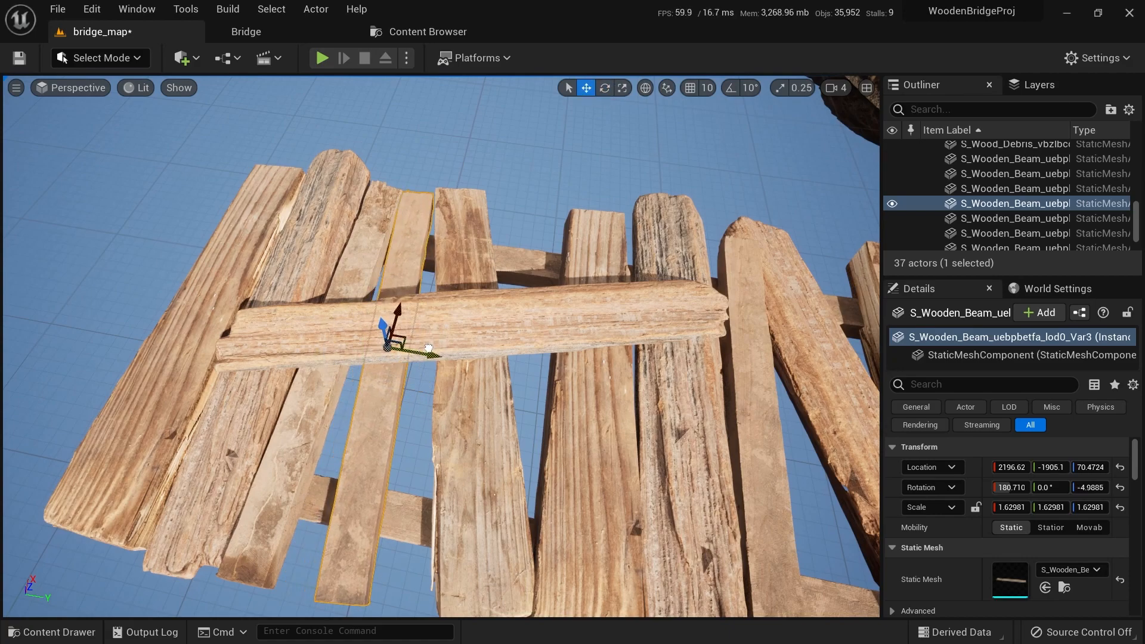
scroll(571, 412, down, 5)
click(502, 366)
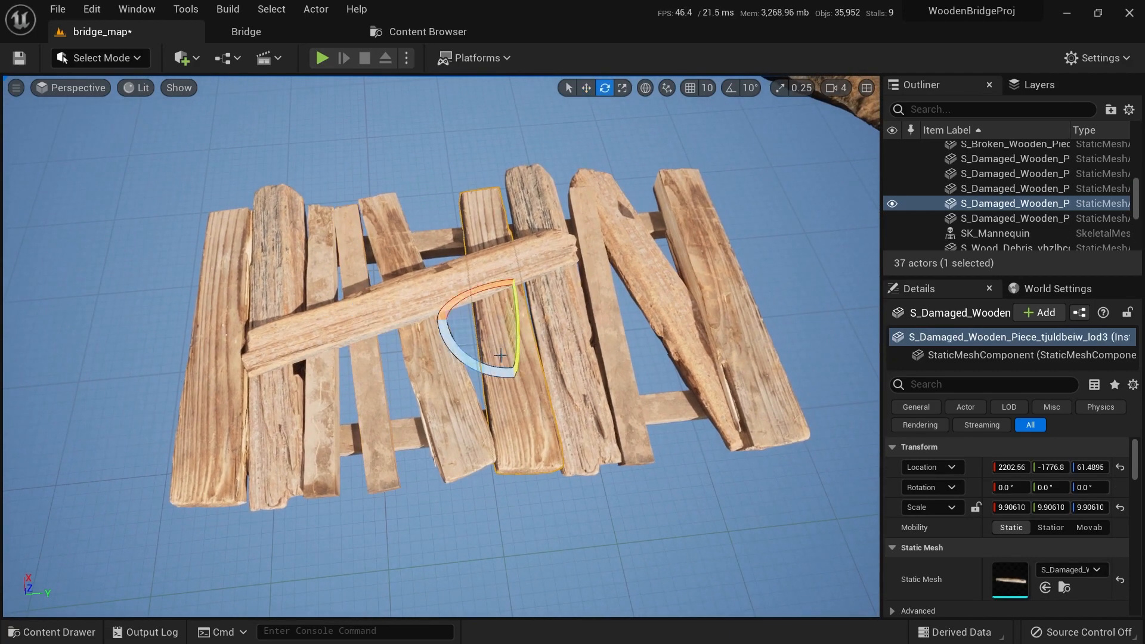
key(Escape)
right_drag(487, 362, 441, 382)
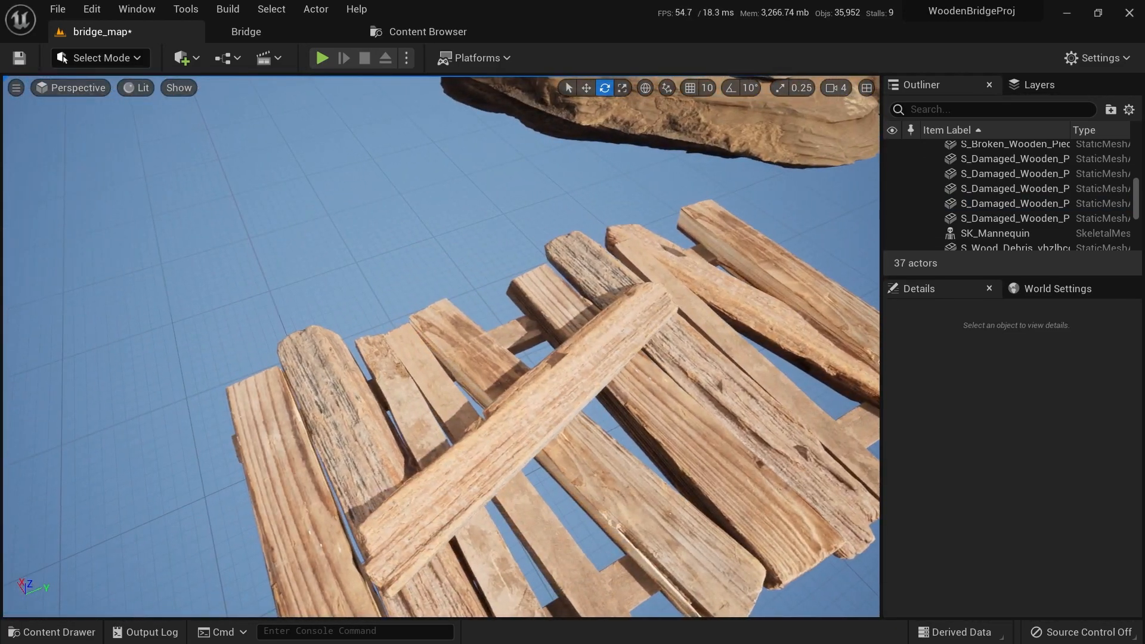
Unhide all objects and delete the large diagonal plank lying across the deck
scroll(453, 340, down, 4)
click(447, 322)
key(h)
right_drag(590, 386, 698, 385)
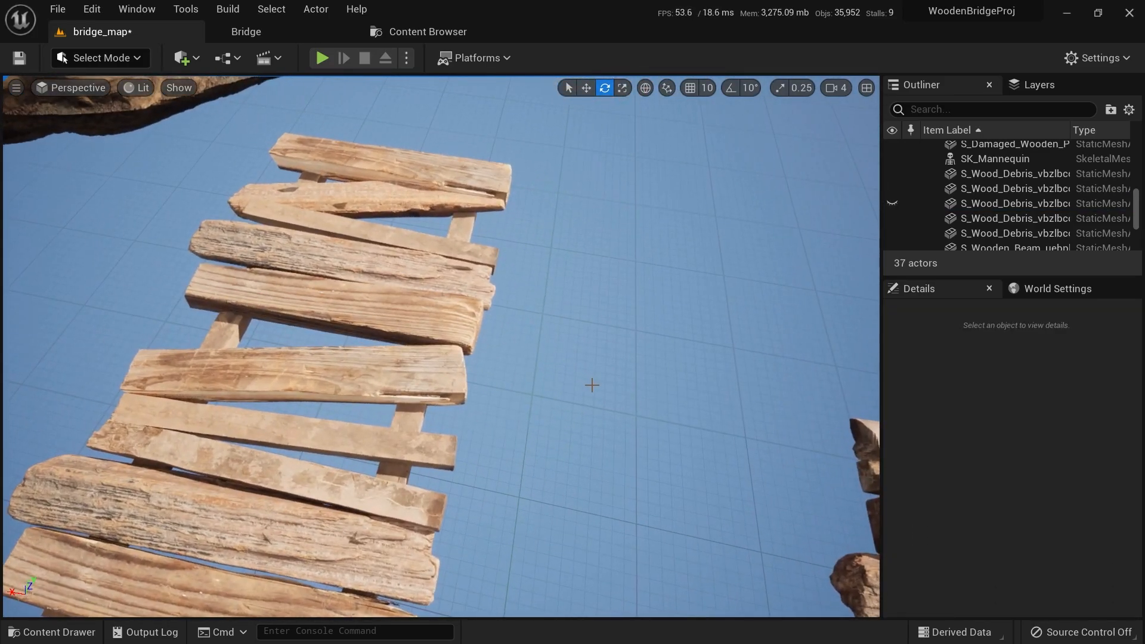
key(ctrl+h)
click(305, 334)
key(f)
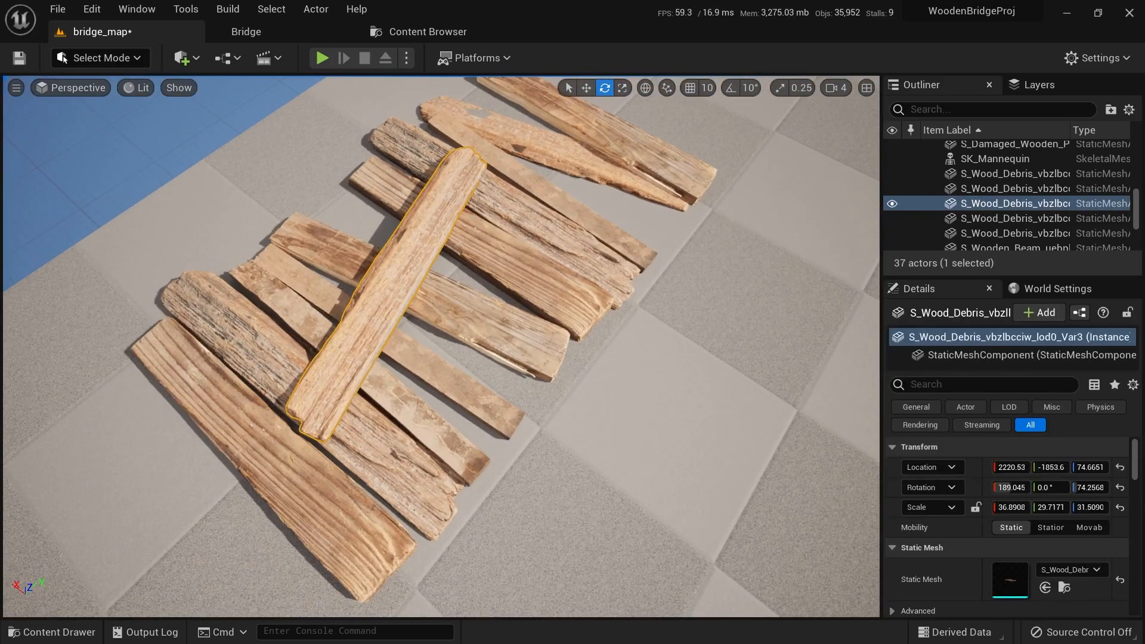
key(Delete)
Duplicate the thin plank above the deck, turn it crosswise to about -72.4°, and shrink it to about 0.86 × 1.25 × 1.25
click(411, 322)
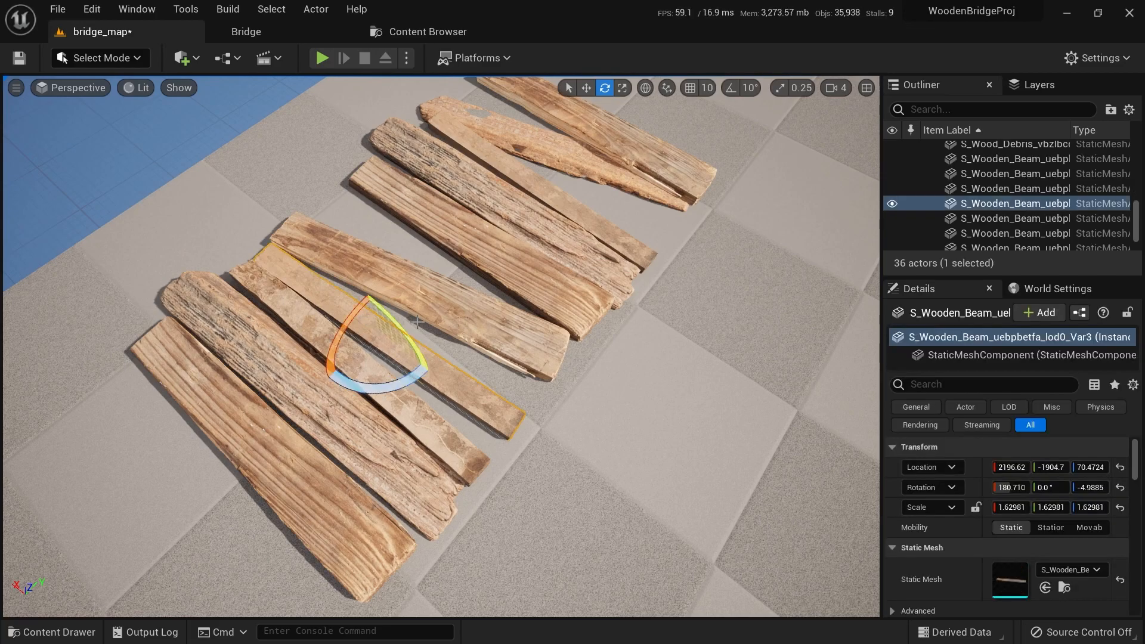
right_drag(449, 326, 449, 326)
scroll(476, 389, up, 3)
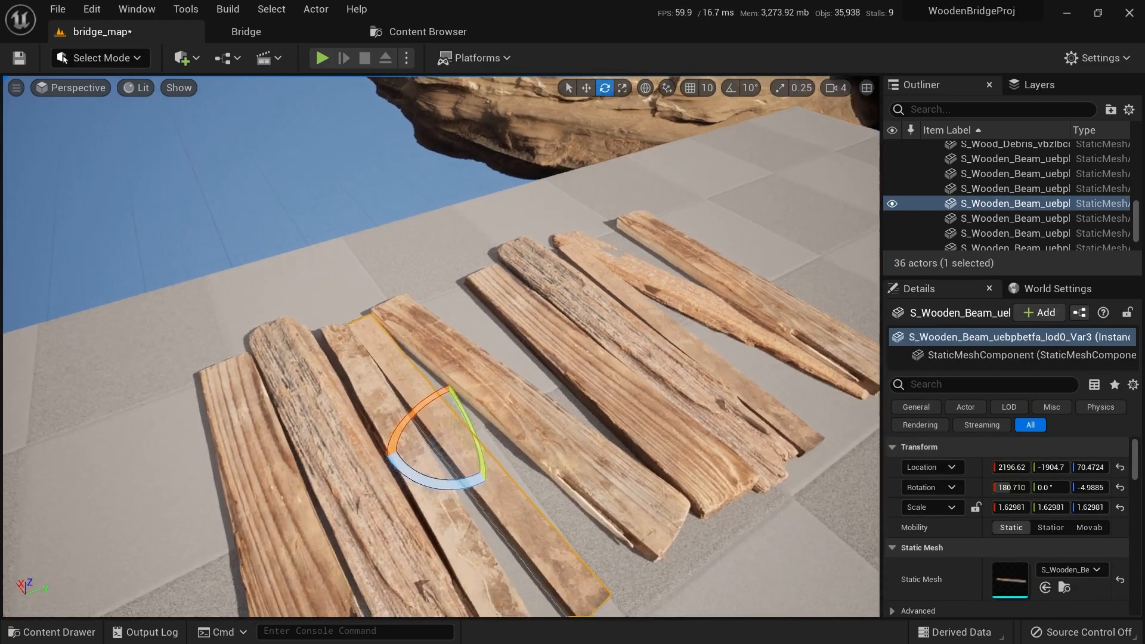
alt+drag(452, 337, 451, 330)
drag(457, 396, 426, 361)
drag(450, 352, 421, 373)
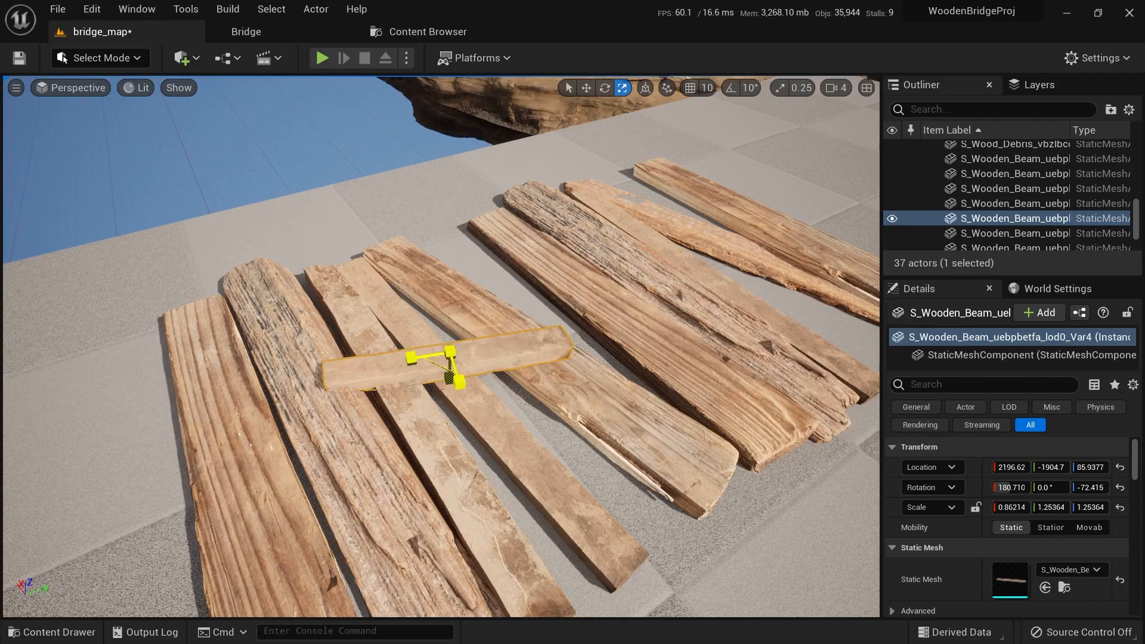
Move the small crosswise brace toward the deck's edge, to about X 2273.7, Y -1908, Z 90.6
right_drag(452, 379, 263, 388)
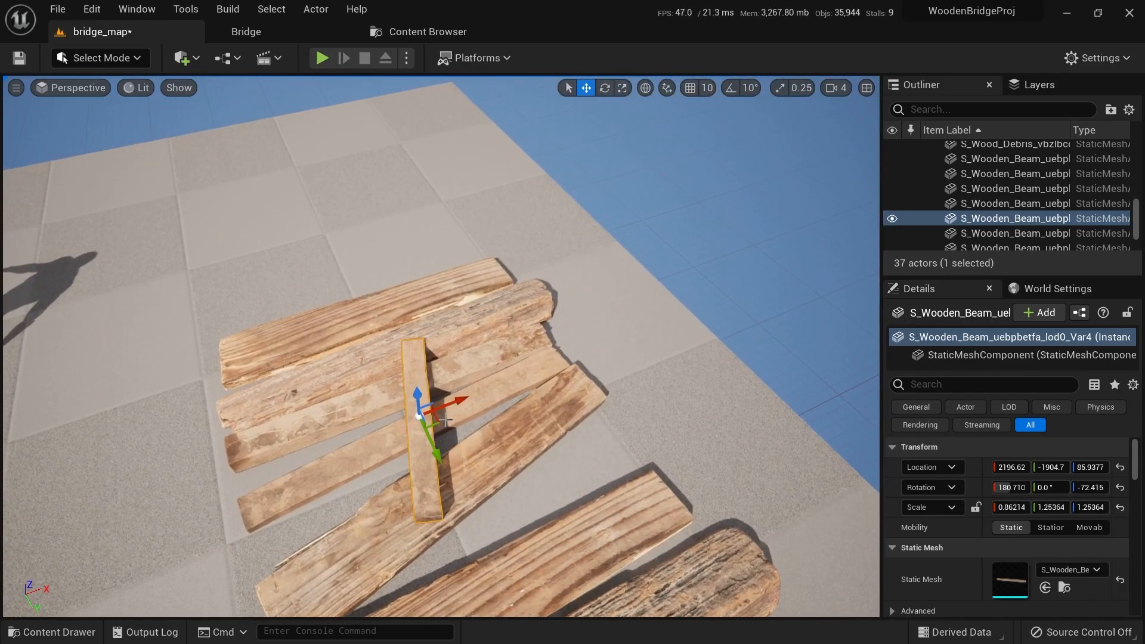
drag(437, 424, 540, 385)
right_drag(540, 385, 411, 260)
drag(411, 261, 419, 213)
Thin the brace to a Z scale of about 0.75, lower it to about Z 85.6, and tilt it slightly to match the planks
key(e)
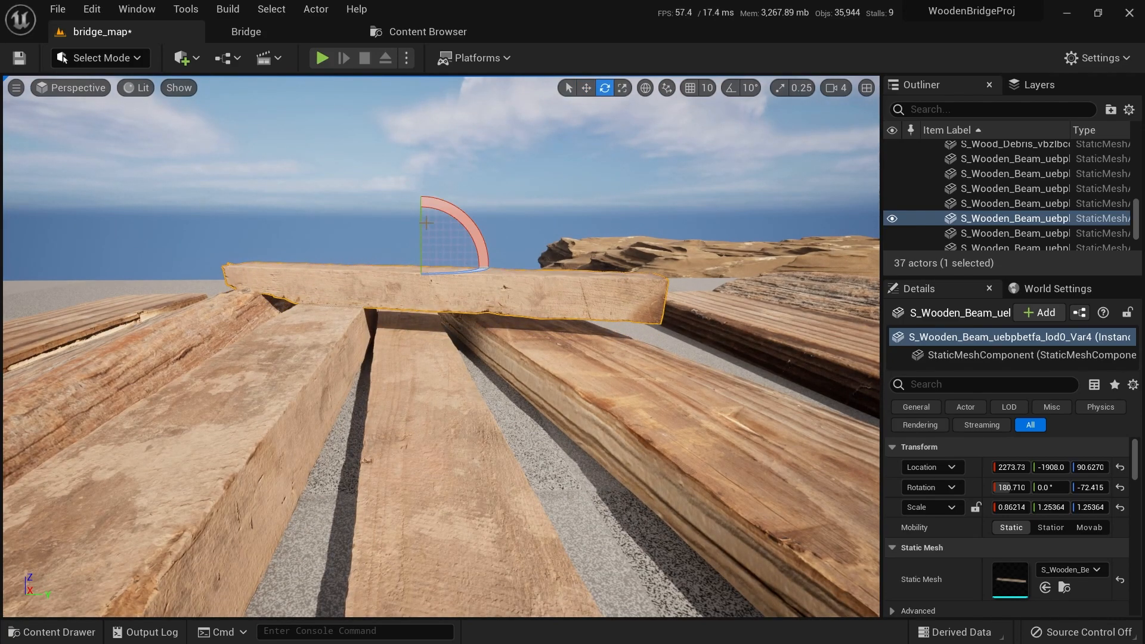
key(r)
drag(429, 310, 425, 358)
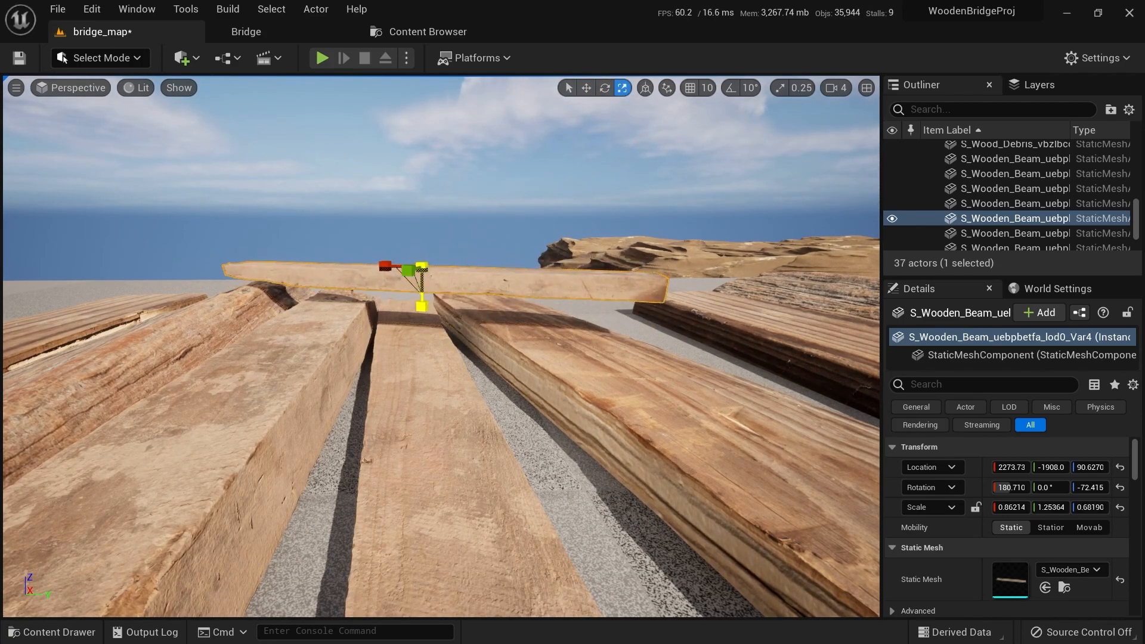
mouse_move(418, 227)
mouse_down()
mouse_move(418, 237)
mouse_move(435, 217)
mouse_up()
key(e)
key(Escape)
right_drag(269, 406, 531, 528)
click(268, 406)
scroll(269, 406, down, 5)
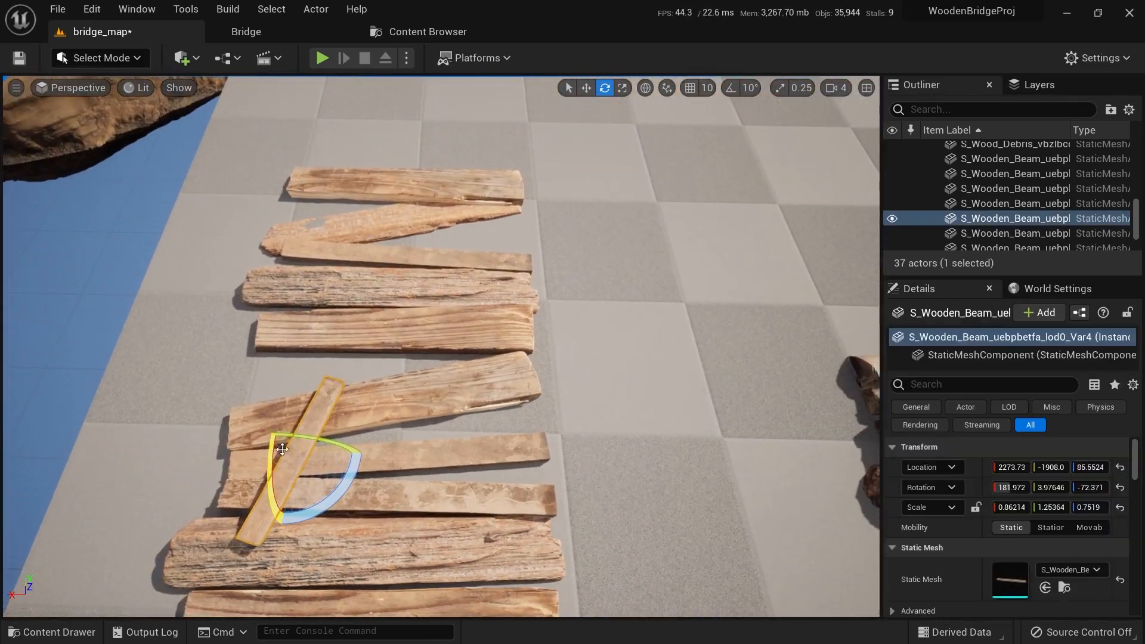
Shift the brace along the deck to about Y -1830.8, level its tilt, and lower it onto the planks at about Z 83.4
key(w)
drag(290, 436, 178, 322)
key(ctrl+z)
drag(320, 328, 385, 309)
right_drag(385, 309, 454, 180)
key(w)
key(e)
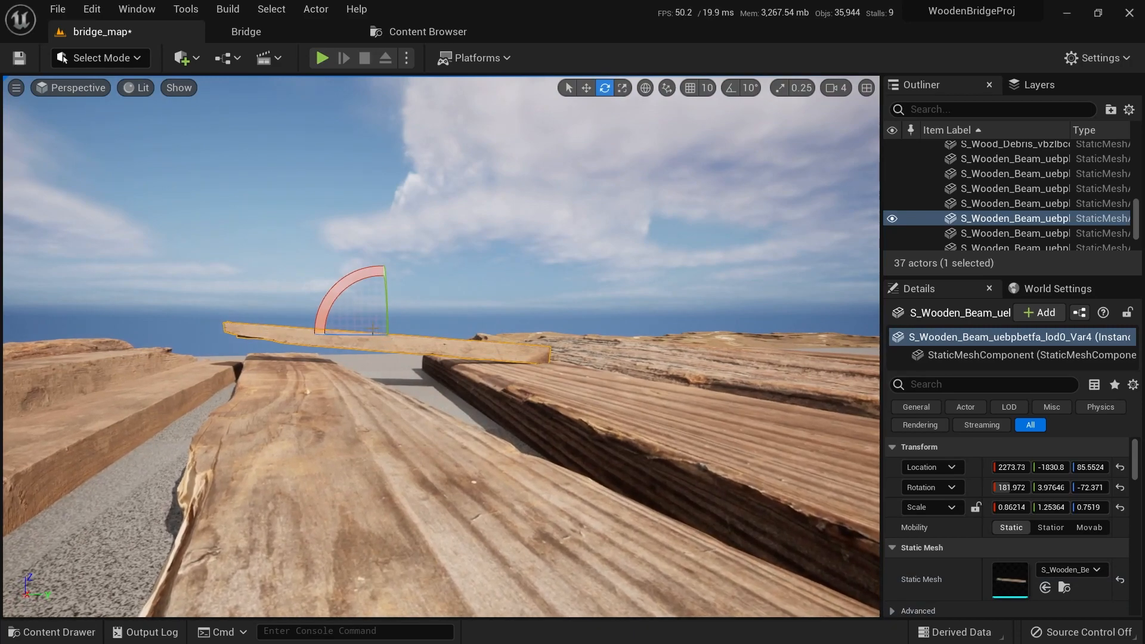
drag(383, 296, 381, 291)
key(e)
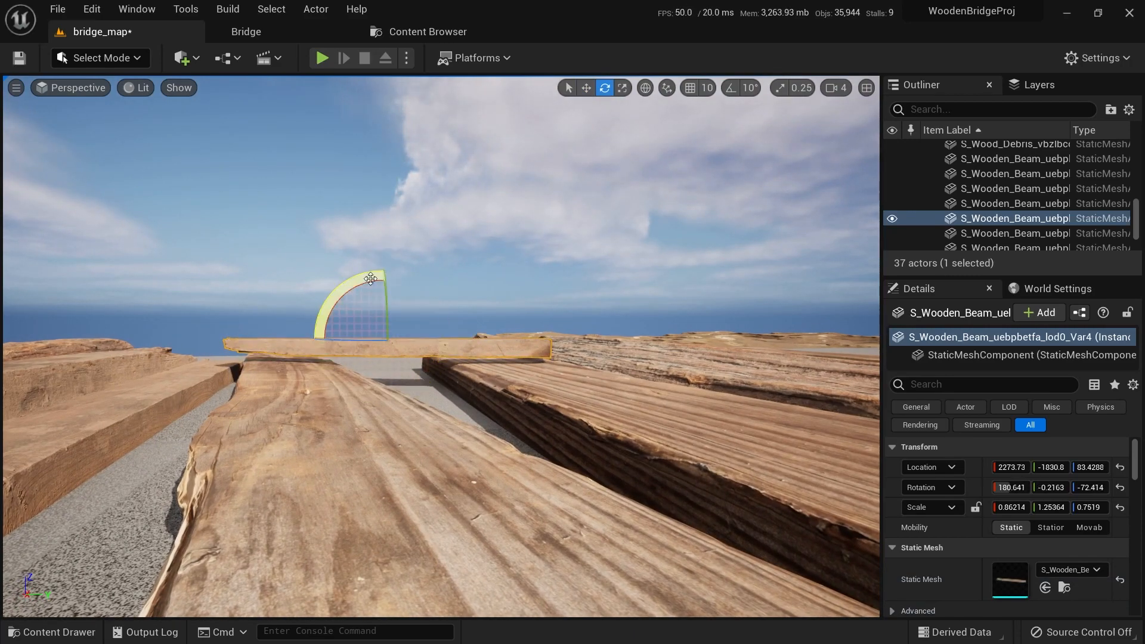
Duplicate the brace and rotate the copy to about 73.5° at a Z location of about 81.8
right_drag(384, 300, 480, 382)
key(e)
alt+drag(384, 300, 427, 319)
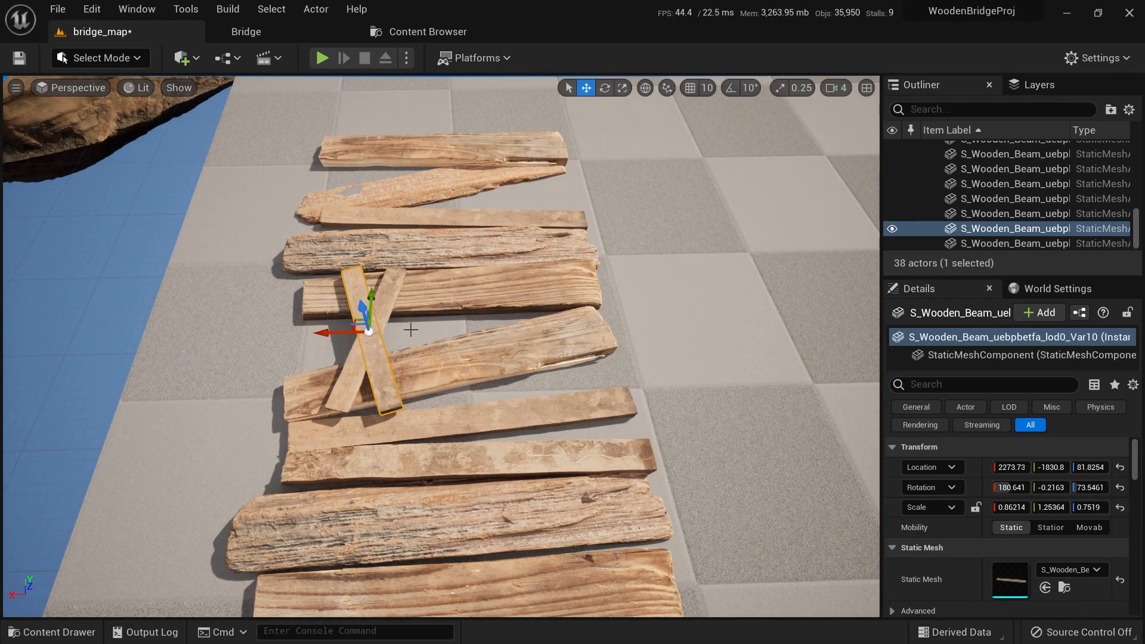
Lengthen the duplicated brace to an X scale of about 1.2 and move it to the opposite side of the deck
right_drag(418, 330, 468, 364)
key(r)
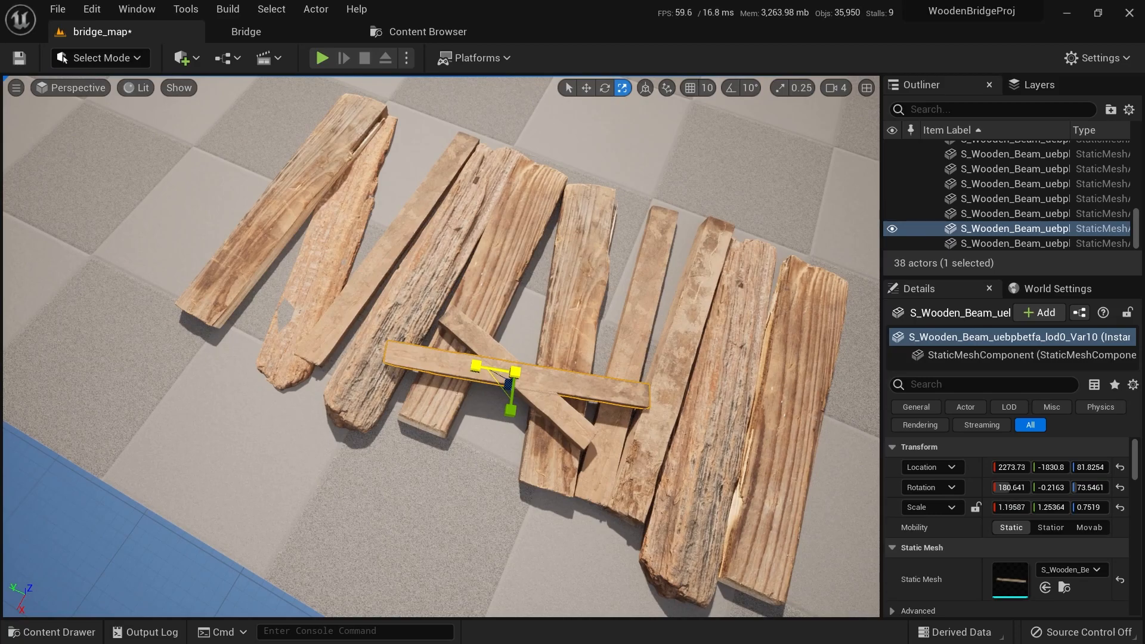
drag(496, 375, 381, 175)
right_drag(382, 176, 460, 353)
drag(448, 327, 444, 333)
Adjust the placement of the weathered plank beneath the braces and clear the selection
click(573, 430)
right_drag(572, 429, 507, 299)
key(e)
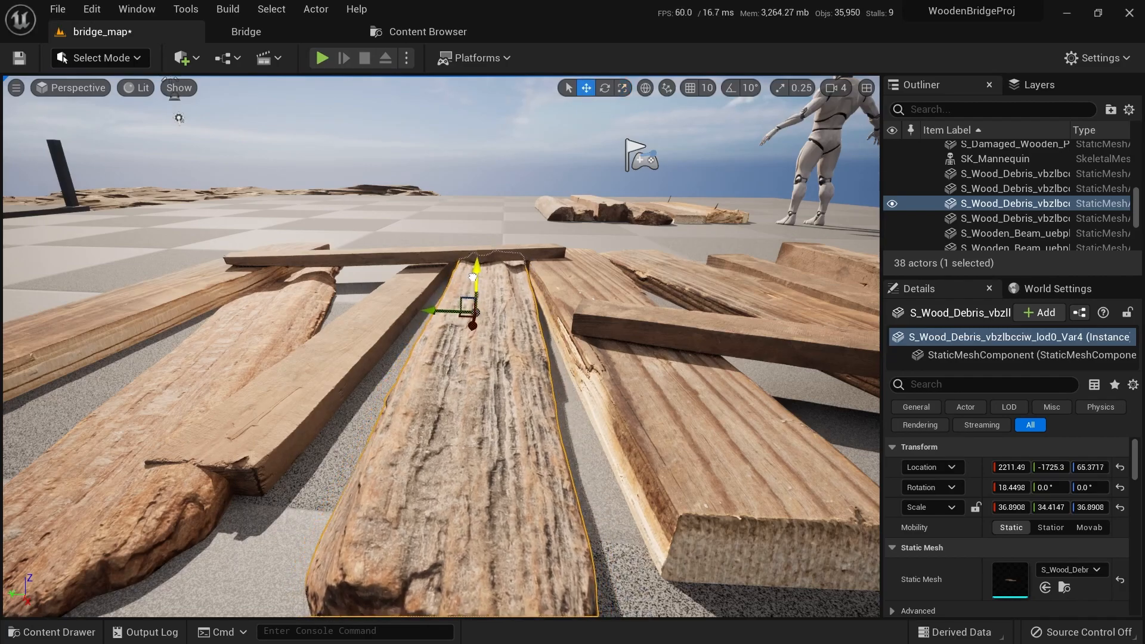
right_drag(477, 325, 227, 319)
key(Escape)
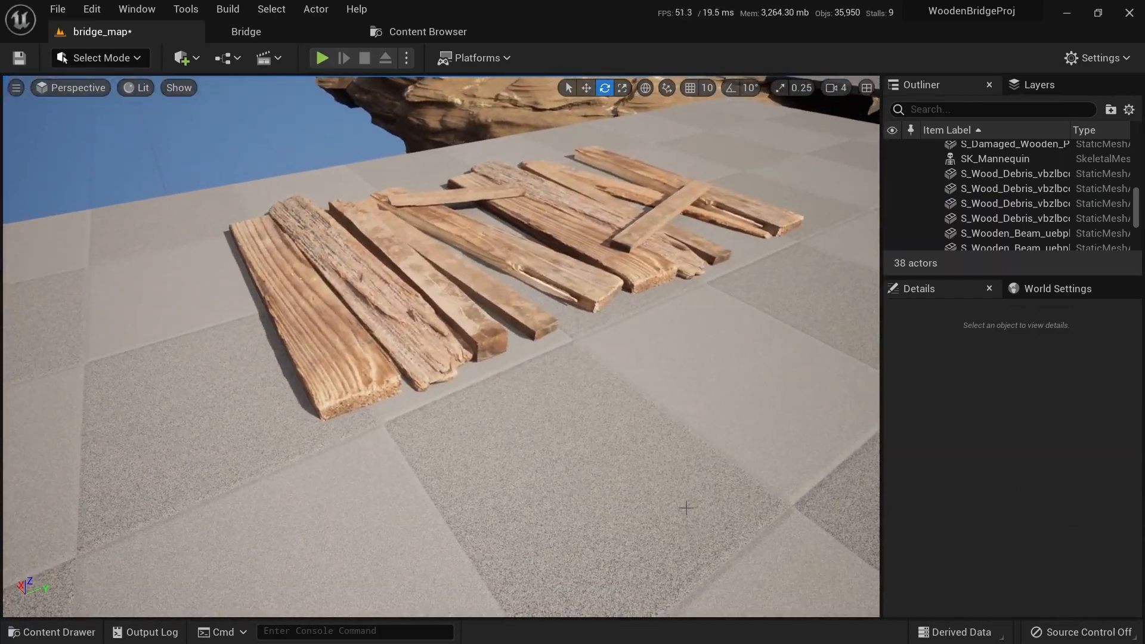
Hide the floor around the plank section to expose the support beams underneath
click(686, 508)
key(h)
right_drag(686, 508, 680, 379)
right_drag(680, 295, 429, 361)
scroll(429, 361, up, 3)
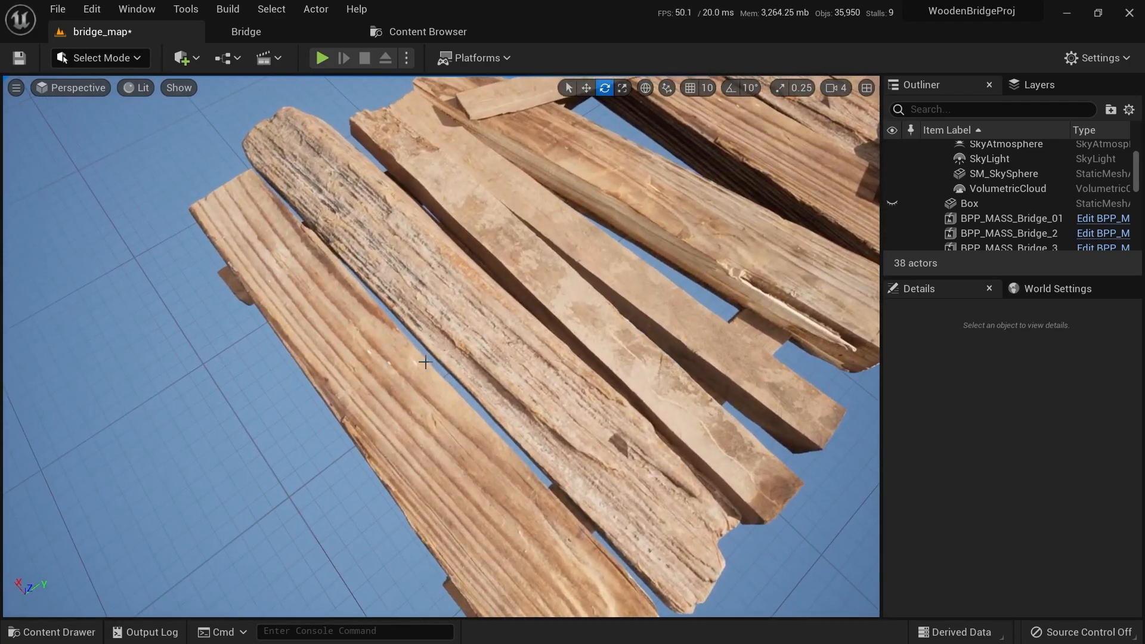
Select all ten deck planks of the bridge section together
click(427, 361)
shift+click(464, 286)
shift+click(512, 249)
shift+click(558, 234)
right_drag(566, 269, 501, 208)
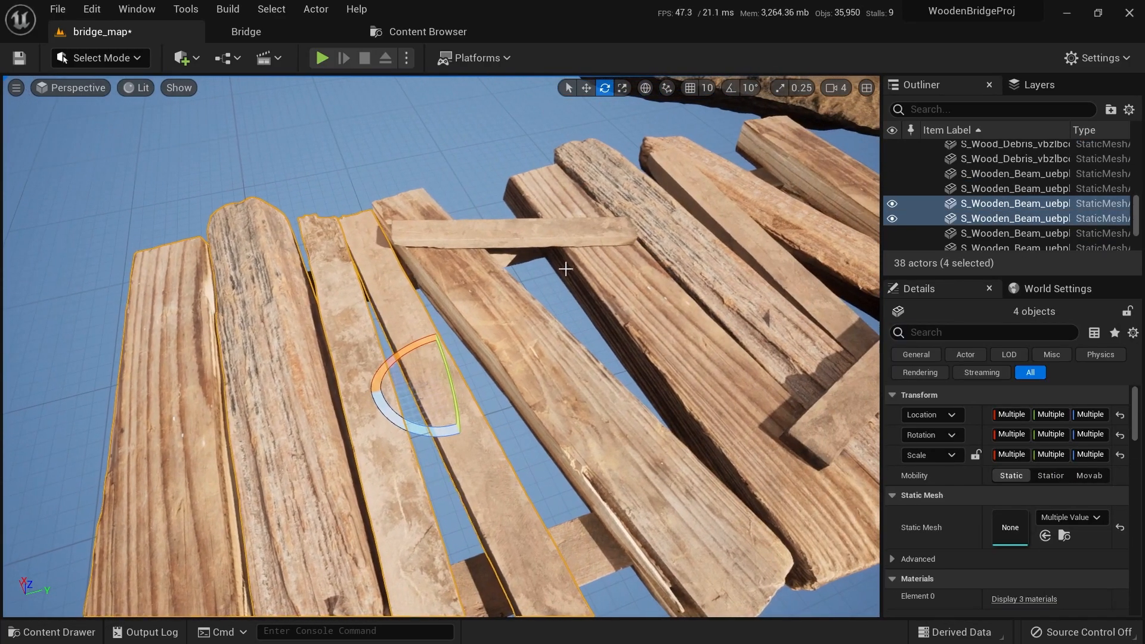
shift+click(547, 322)
shift+click(620, 278)
right_drag(620, 278, 572, 278)
shift+click(620, 277)
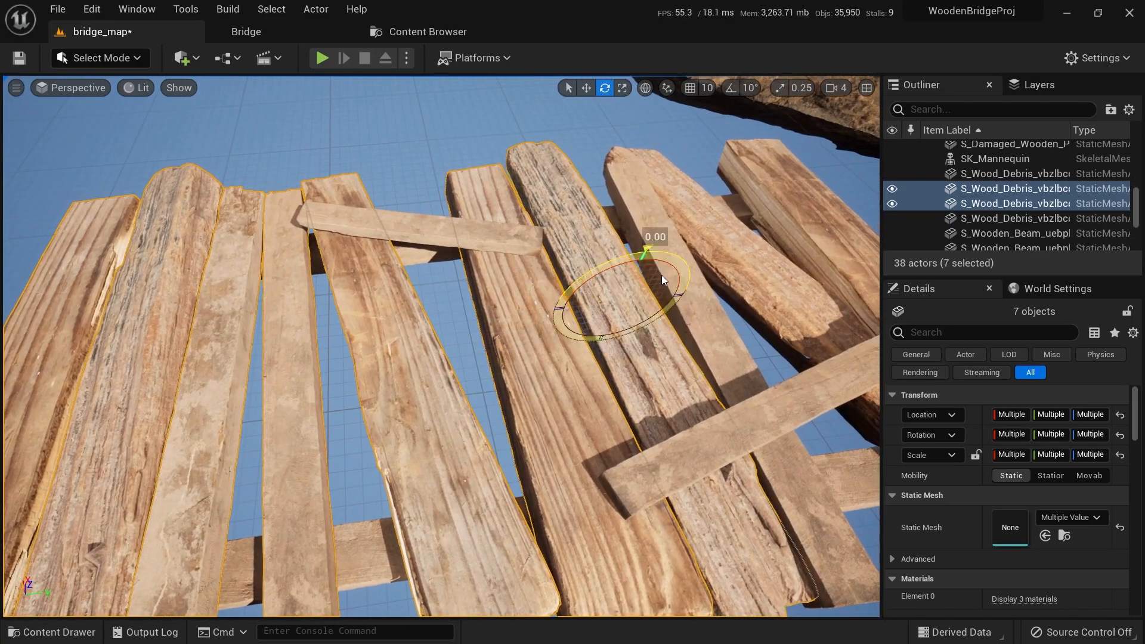
shift+click(662, 274)
shift+click(746, 238)
shift+click(799, 238)
right_drag(796, 242, 847, 278)
scroll(796, 243, down, 1)
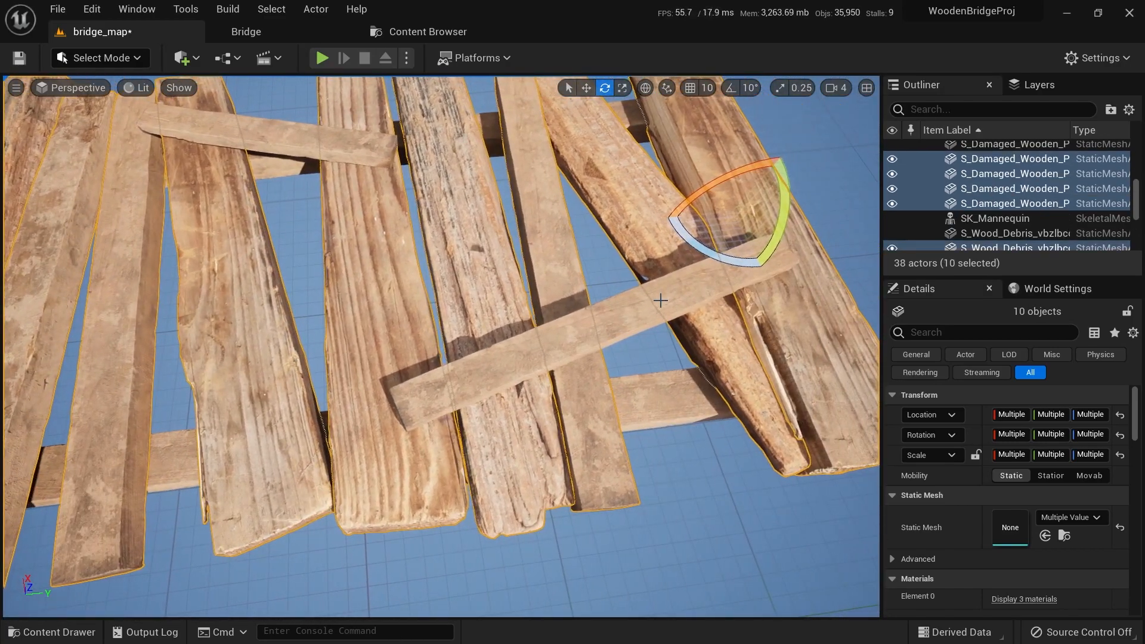
Add both crosswise braces and the four support beams to the plank selection, and frame the whole section
shift+click(659, 299)
shift+click(650, 396)
right_drag(650, 396, 537, 396)
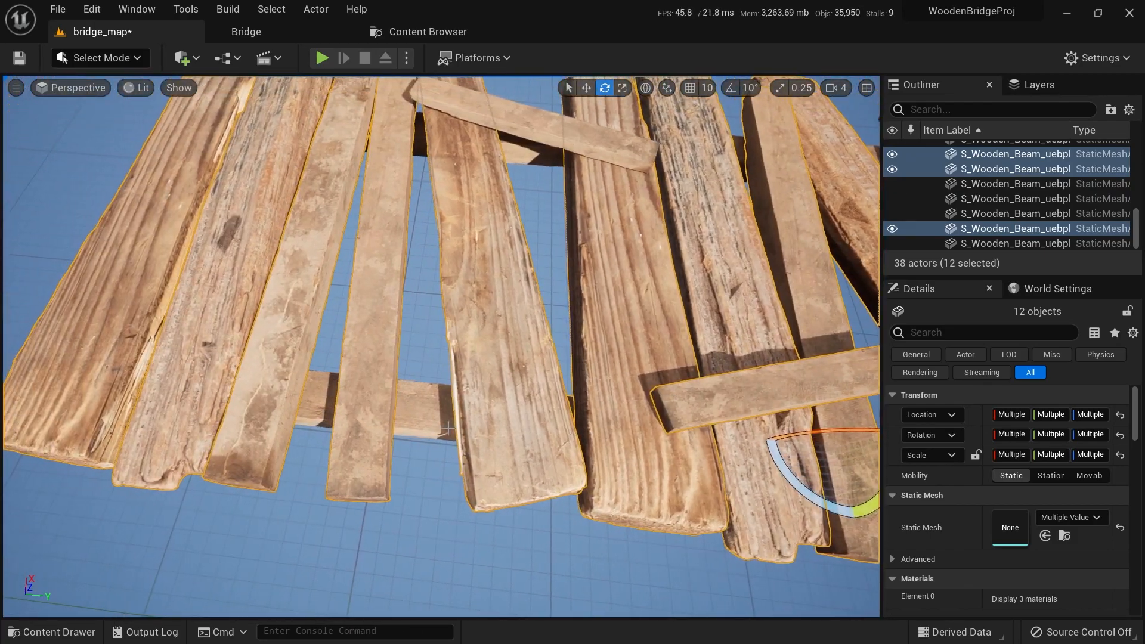
shift+click(492, 201)
shift+click(517, 129)
shift+click(547, 156)
right_drag(547, 156, 668, 156)
shift+click(601, 184)
key(f)
Shift the selected bridge section slightly and save the level
key(w)
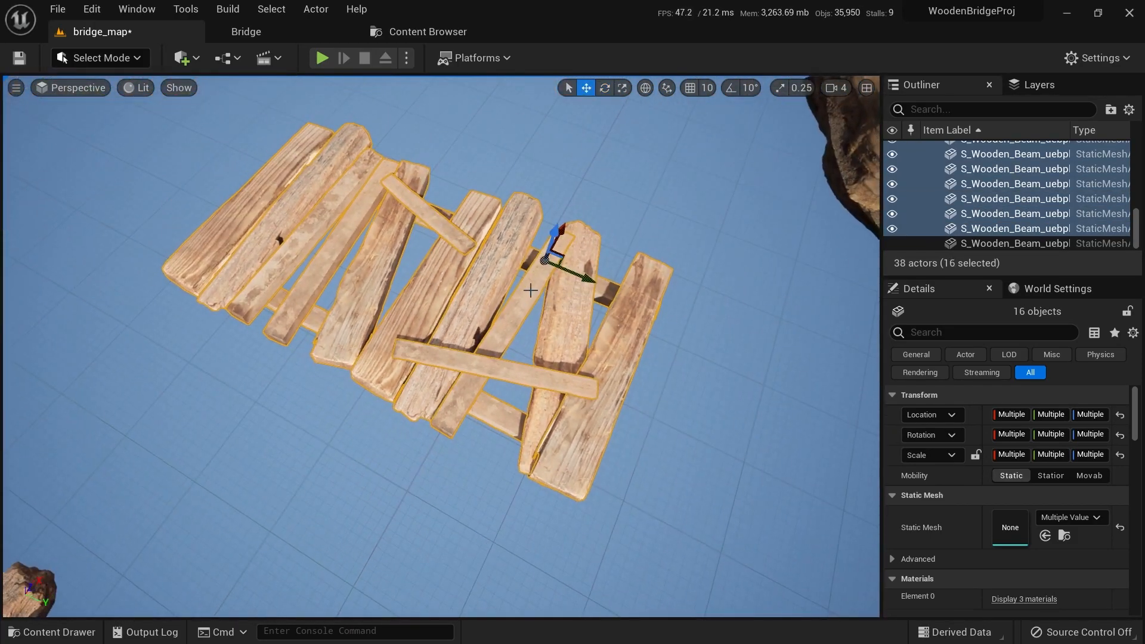
mouse_move(563, 231)
mouse_down()
mouse_move(664, 108)
mouse_move(320, 427)
mouse_move(599, 158)
mouse_move(556, 244)
mouse_up()
right_drag(494, 268, 447, 270)
key(ctrl+s)
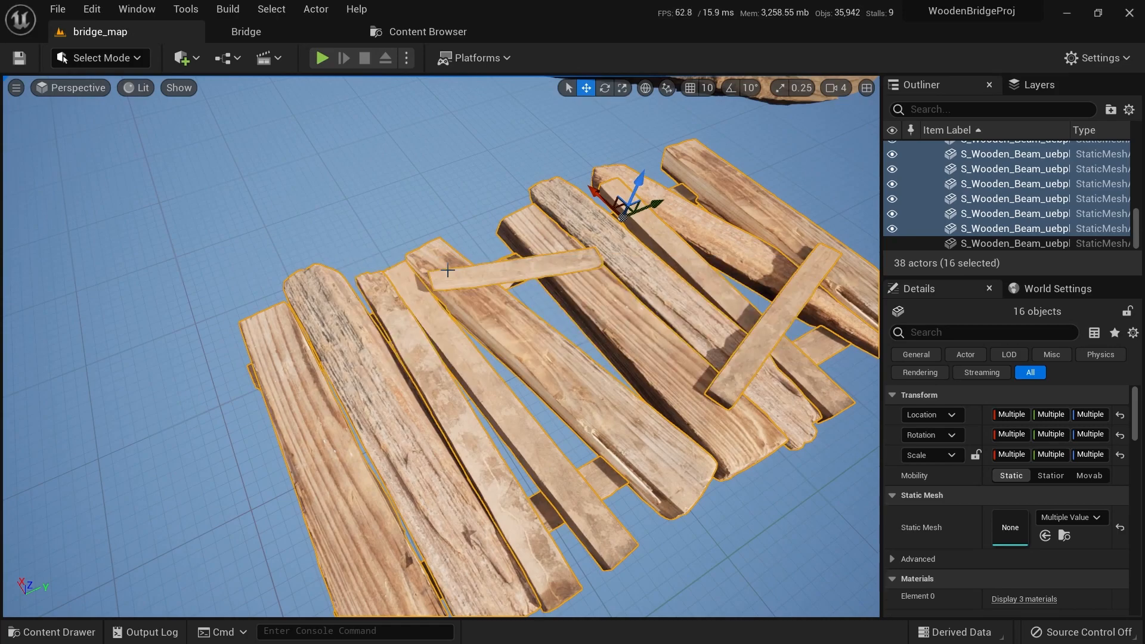
Switch to Modeling mode and start a mesh merge on the selected bridge pieces
click(81, 58)
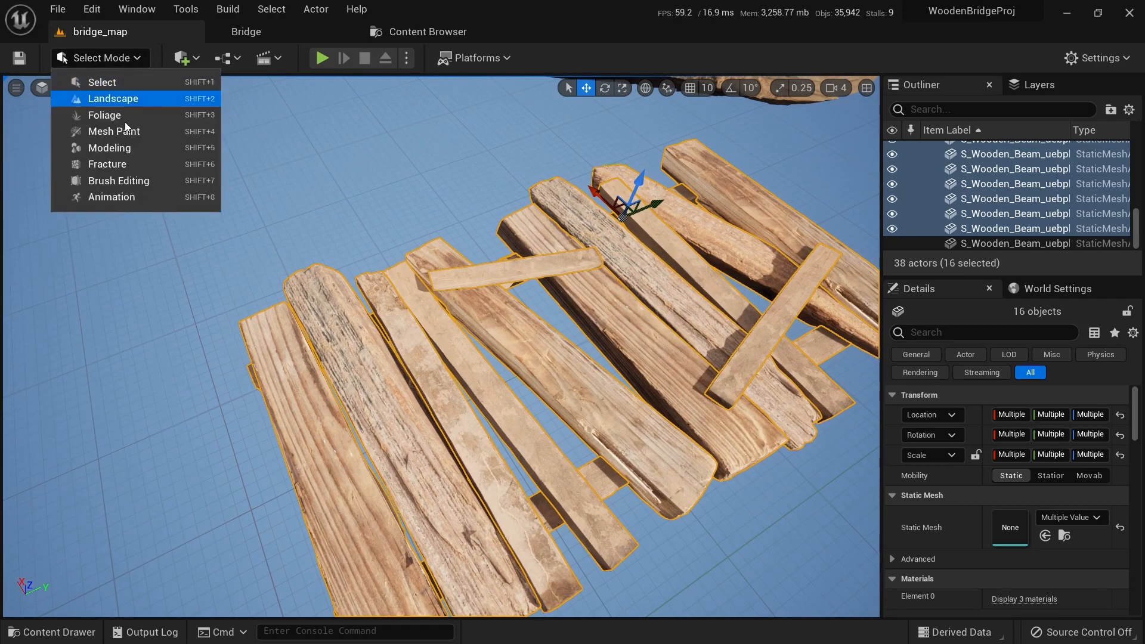
click(129, 150)
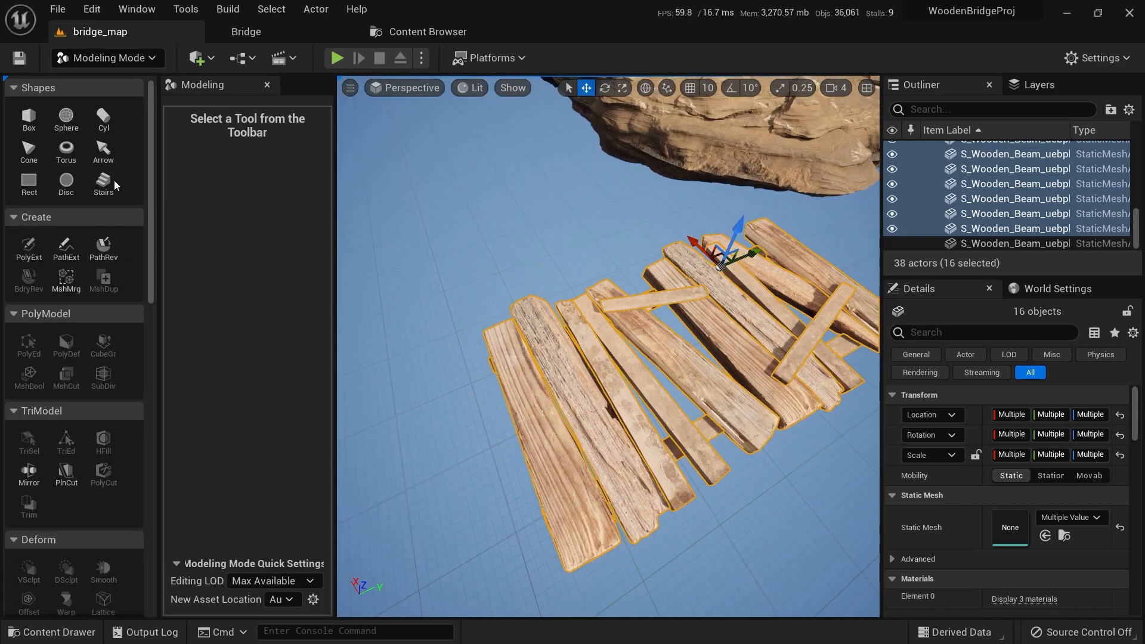
click(79, 272)
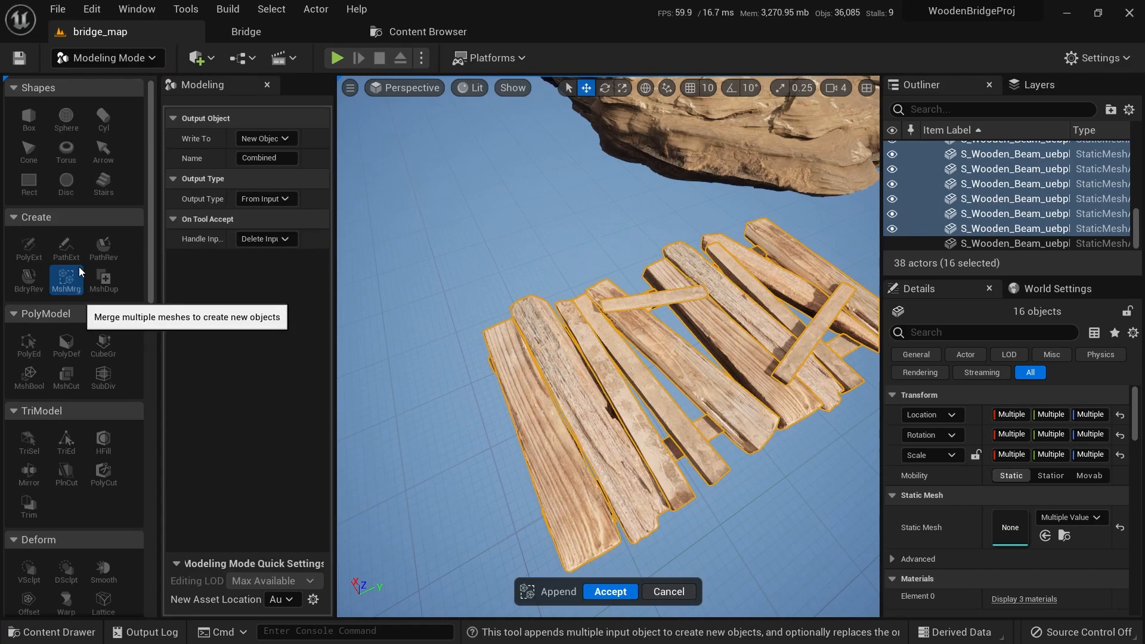
Name the merged output mesh Bridge_Wood_Planks_01_KIt
click(274, 152)
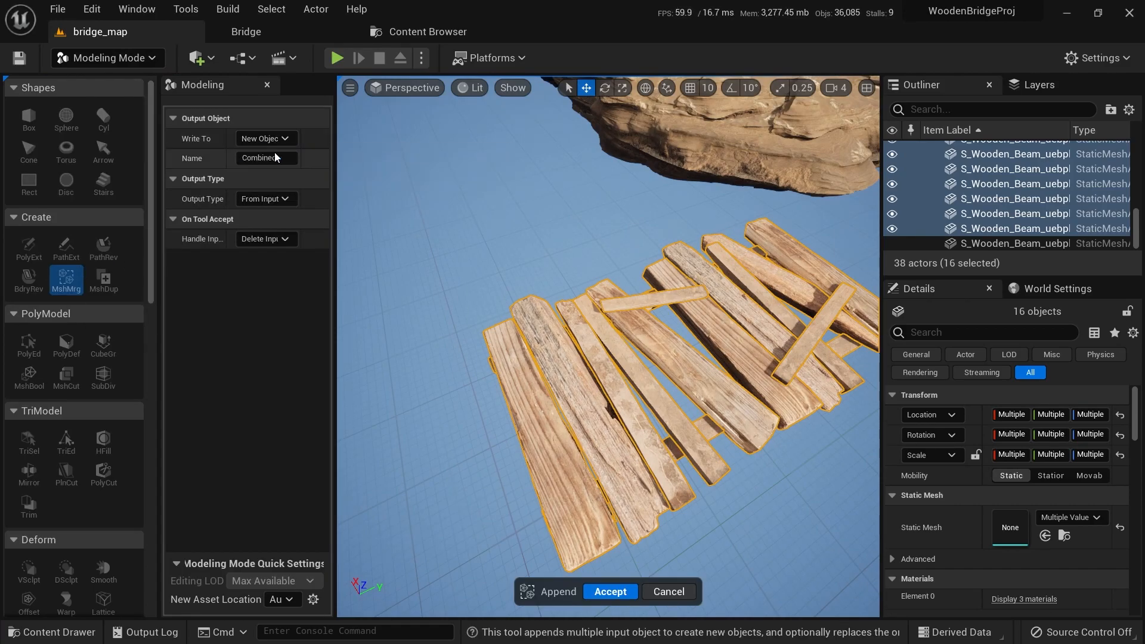
click(291, 158)
text(W)
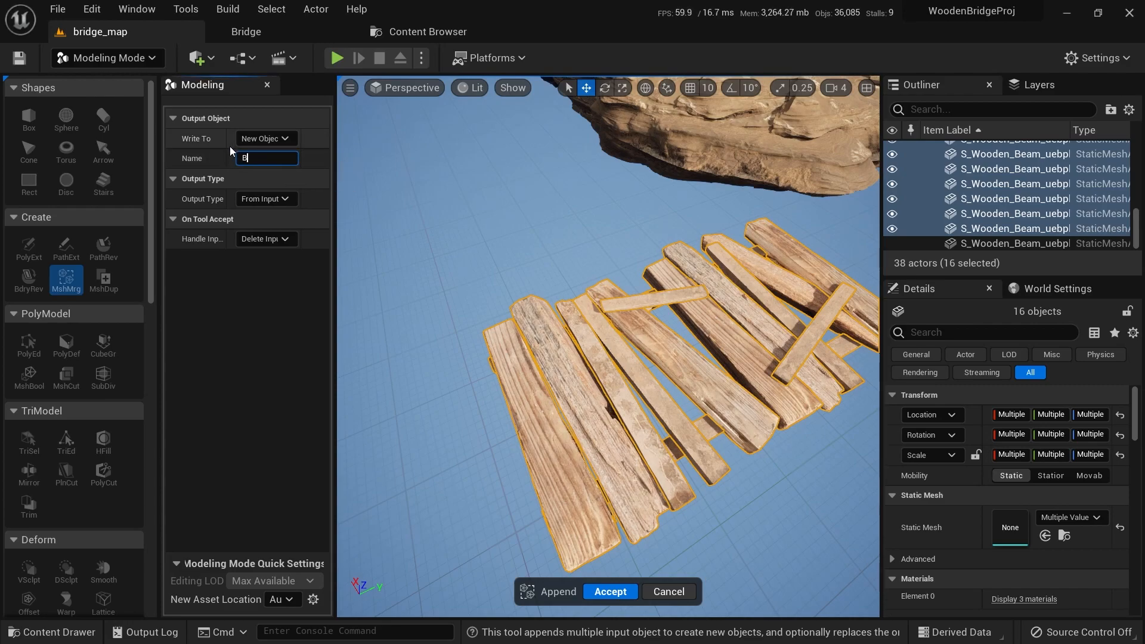
text(ridge_Wood_Pl)
text(anks_01)
text(_Kit)
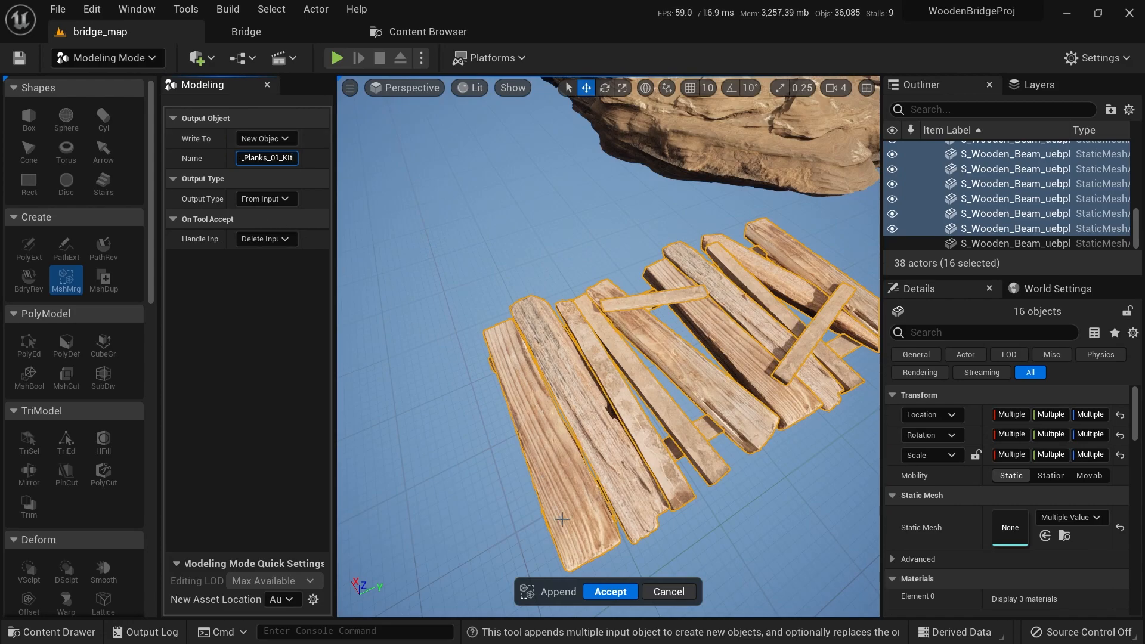
Accept the mesh merge of the bridge pieces and switch back to Select mode
click(607, 593)
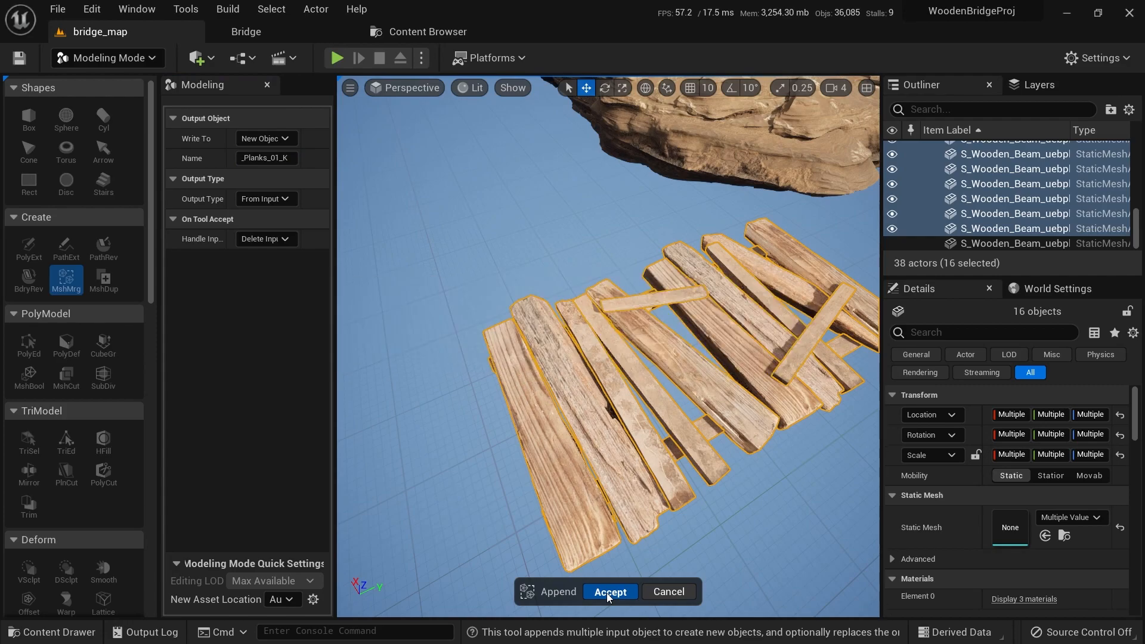
right_drag(608, 346, 614, 322)
key(f)
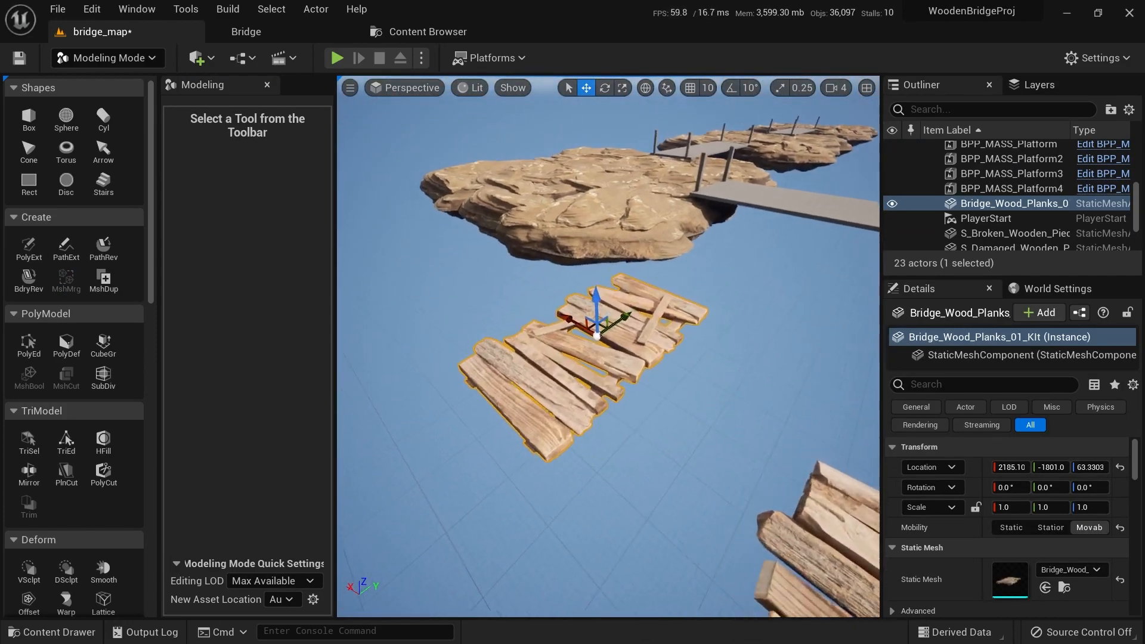
key(shift+1)
scroll(441, 346, down, 5)
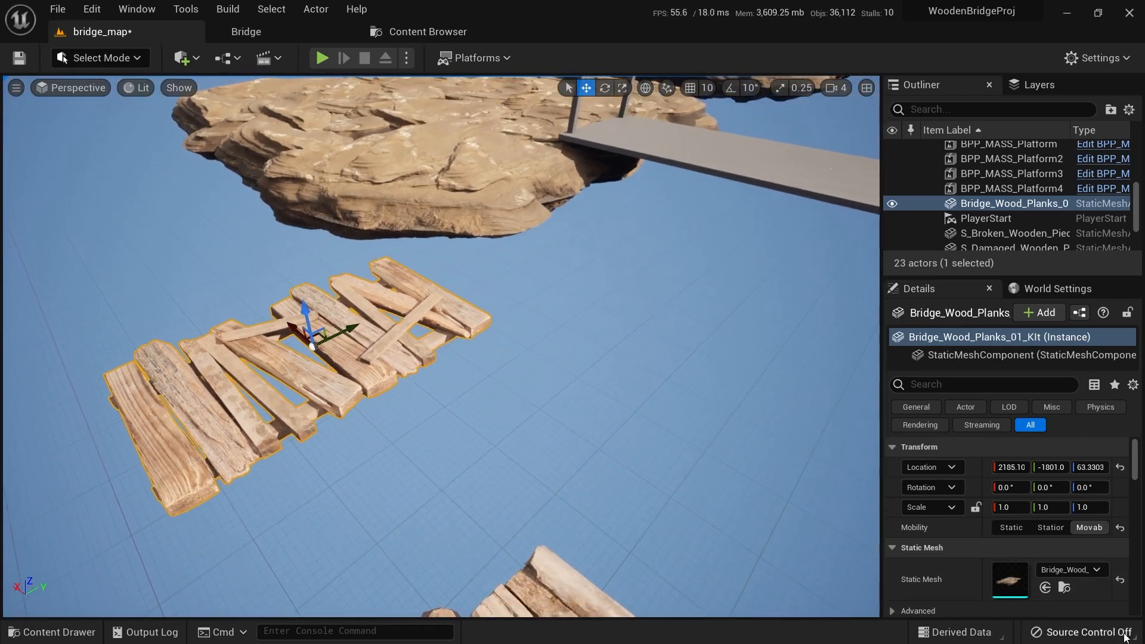
Locate the merged kit mesh's asset in the content browser and look through the surrounding project folders
click(1064, 588)
scroll(109, 470, up, 3)
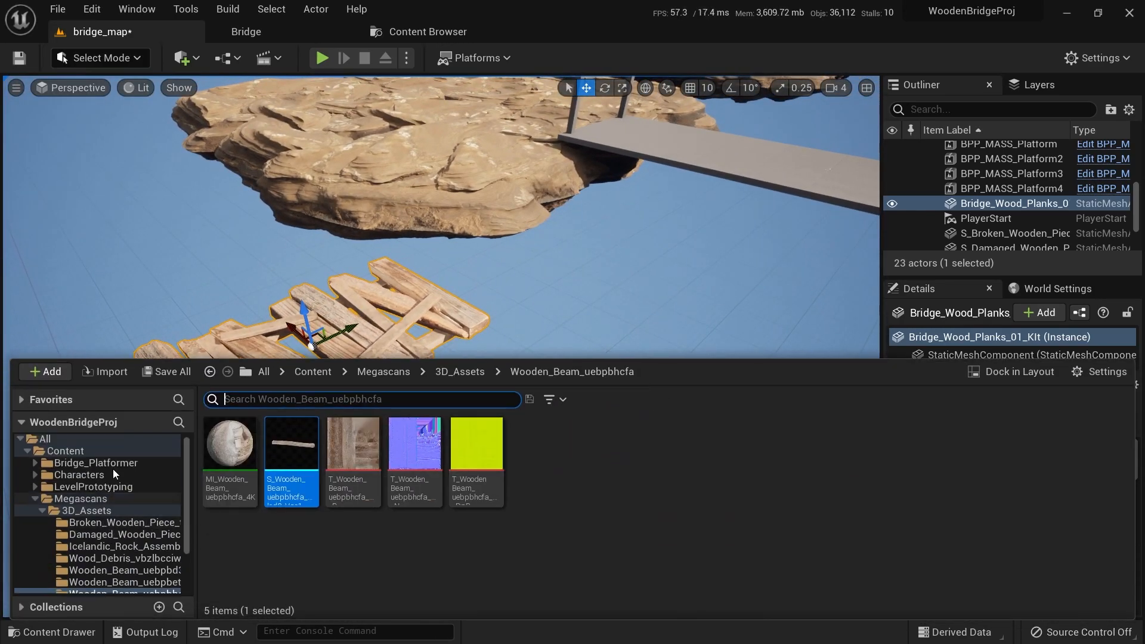
scroll(127, 487, down, 5)
right_drag(618, 281, 647, 313)
click(1066, 591)
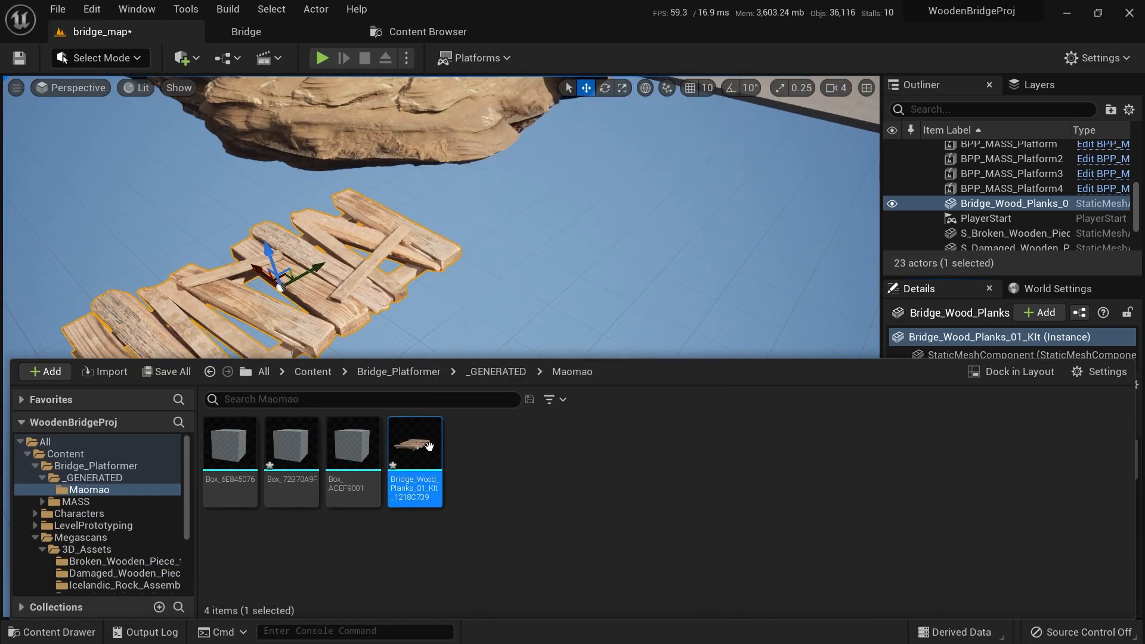
scroll(132, 524, down, 3)
scroll(99, 489, up, 3)
scroll(107, 558, down, 5)
scroll(115, 554, up, 4)
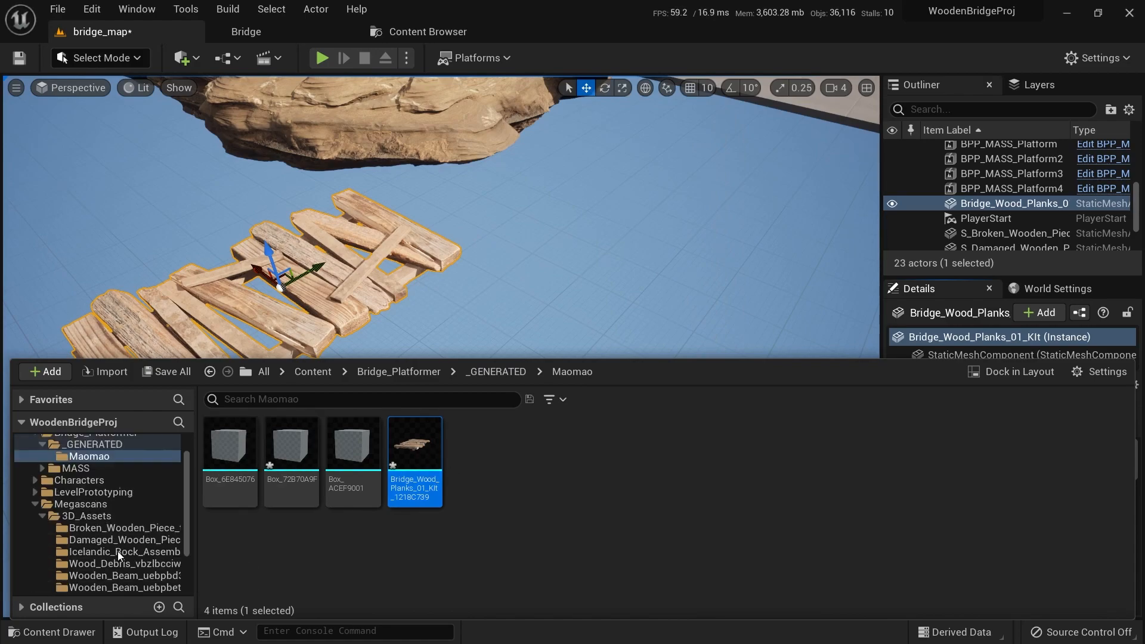
click(36, 516)
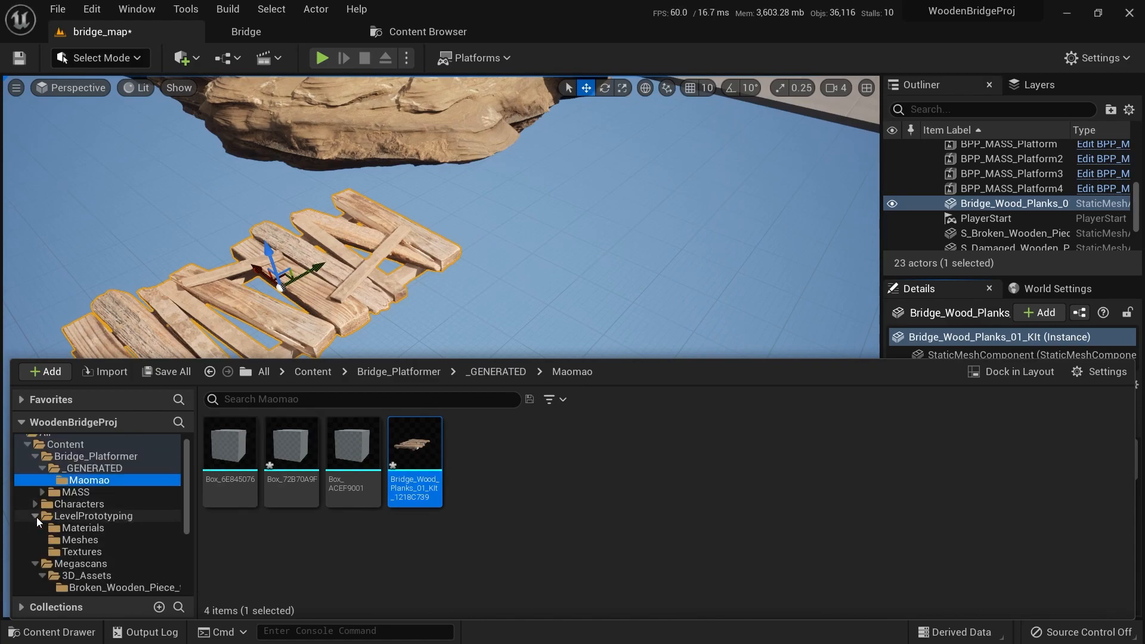
mouse_move(421, 451)
mouse_down()
mouse_move(379, 406)
mouse_move(98, 558)
mouse_move(85, 540)
mouse_move(198, 520)
mouse_move(409, 449)
mouse_up()
click(101, 482)
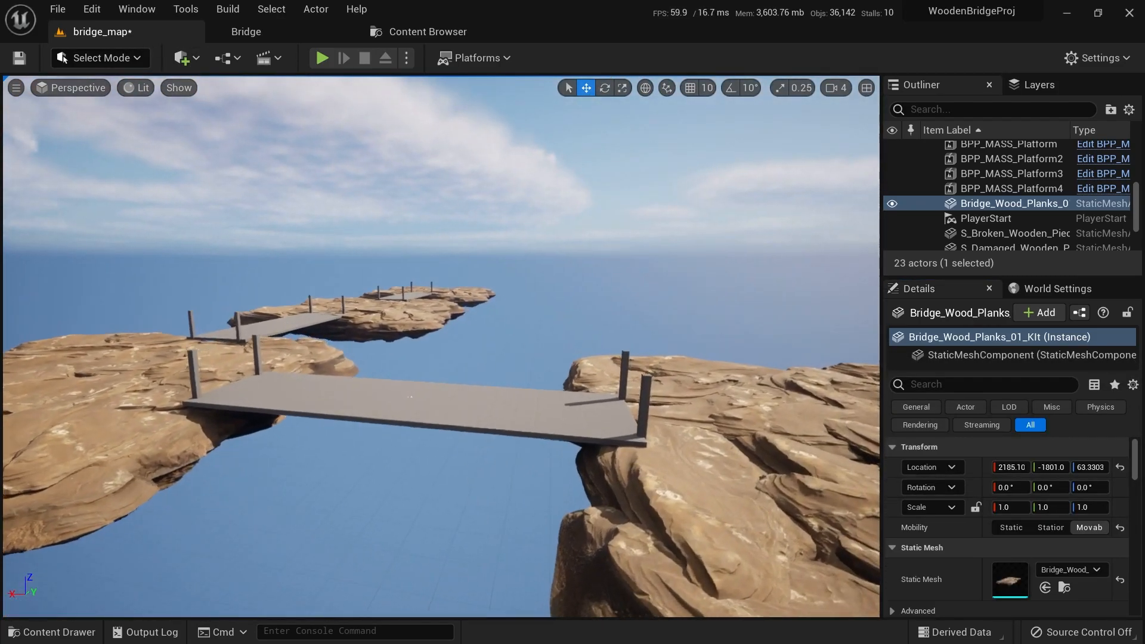
Place a copy of the kit mesh at the grey bridge's end, rotate it about -88 degrees around Z, and move it off to the side
key(f)
key(ctrl+space)
drag(414, 462, 614, 288)
key(f)
right_drag(613, 288, 552, 343)
right_drag(469, 342, 523, 333)
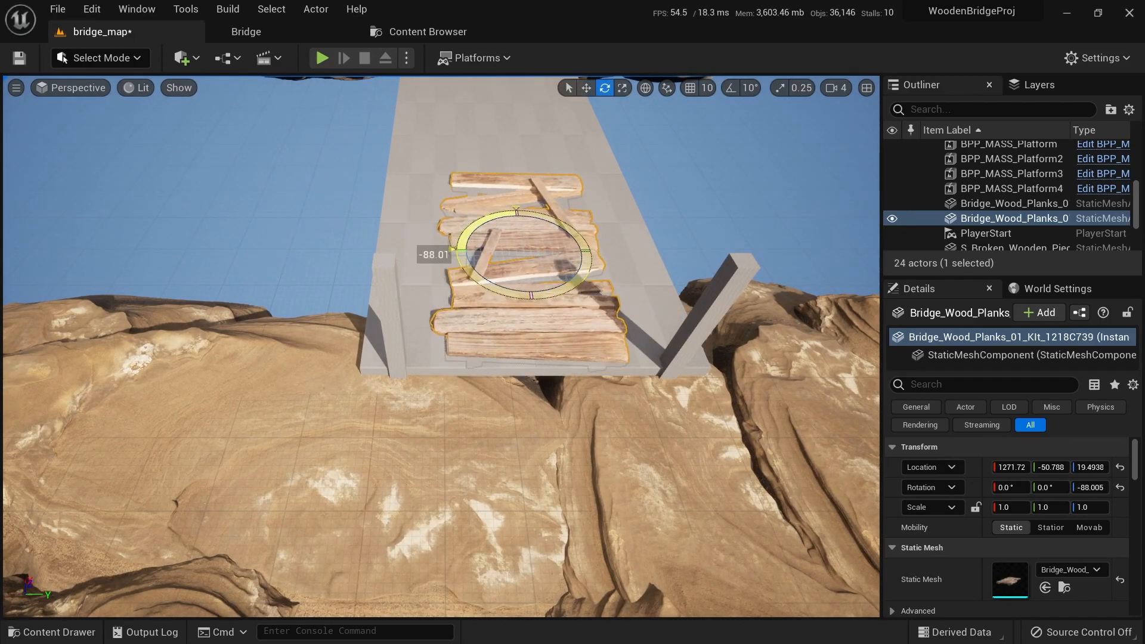
drag(548, 255, 152, 253)
Play the level from the rock platform and walk the character onto the placed plank section to test its collision
right_drag(285, 400, 424, 447)
click(462, 438)
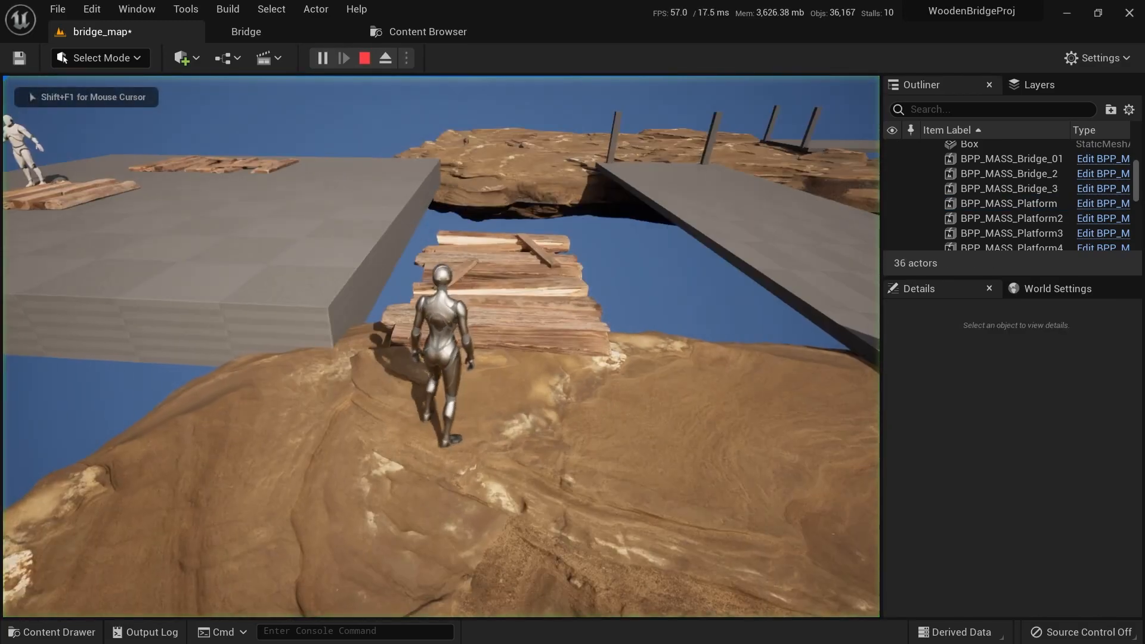
key(w)
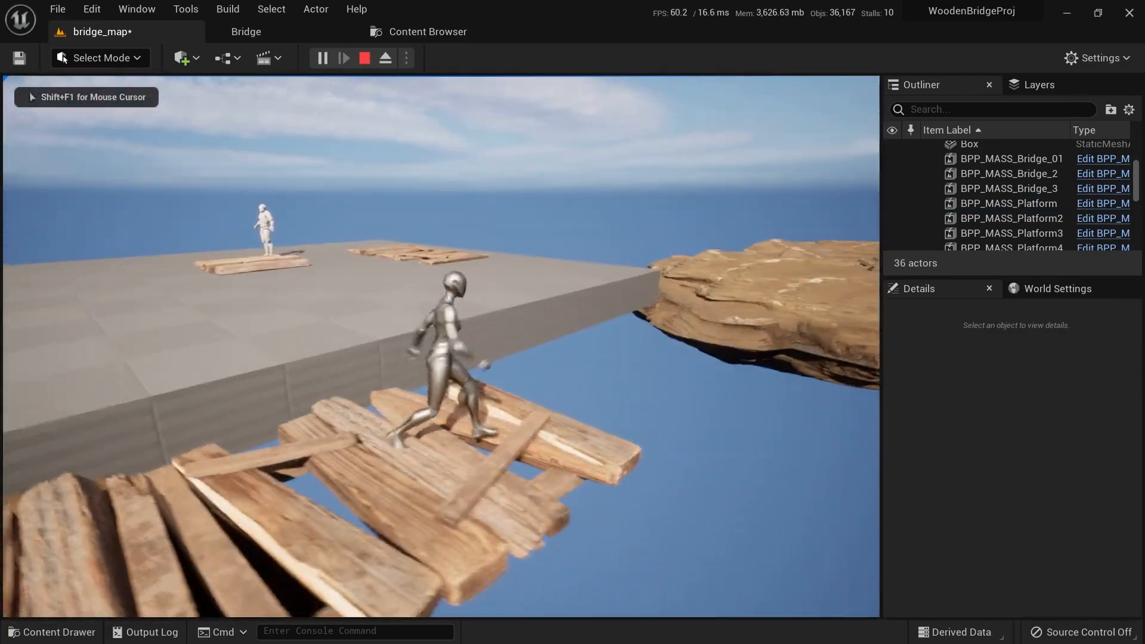
key(Escape)
Open the placed plank section's static mesh for editing and filter its properties by "comple"
right_drag(403, 511, 492, 372)
click(492, 373)
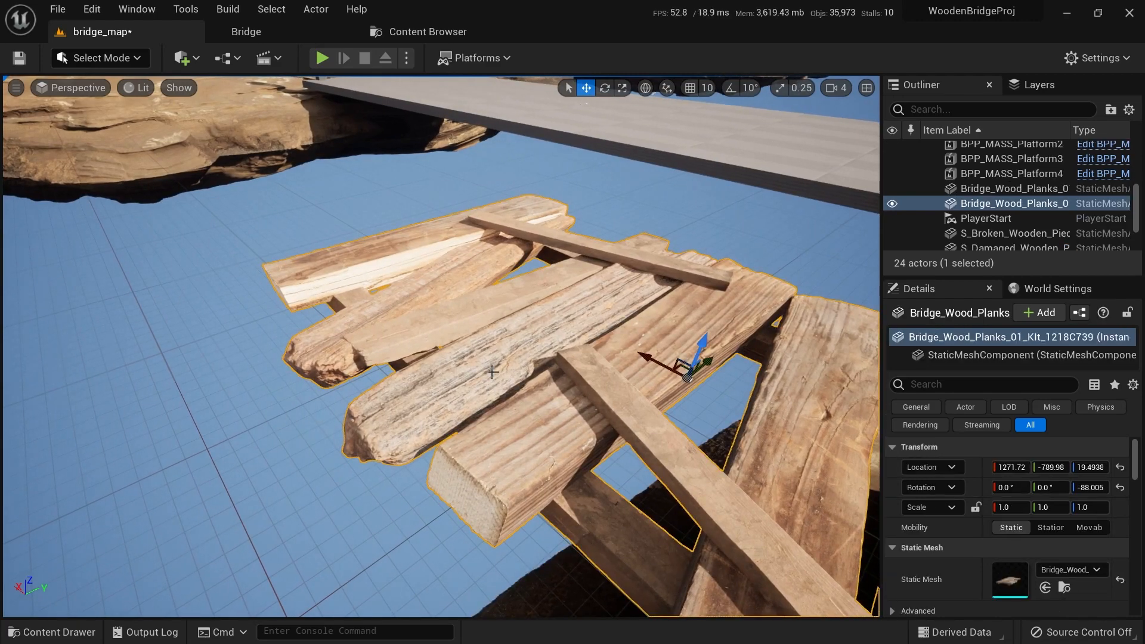
double_click(1010, 582)
right_drag(451, 366, 310, 436)
alt+drag(127, 291, 334, 232)
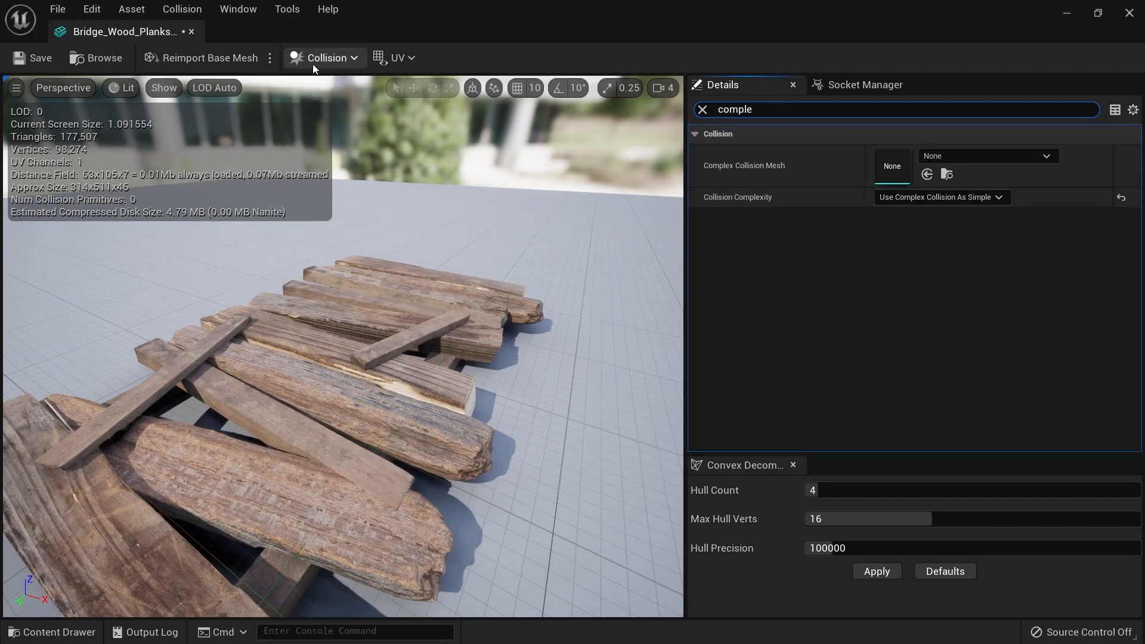
Display the mesh's complex collision and examine it along with the available simplified collision options
click(349, 60)
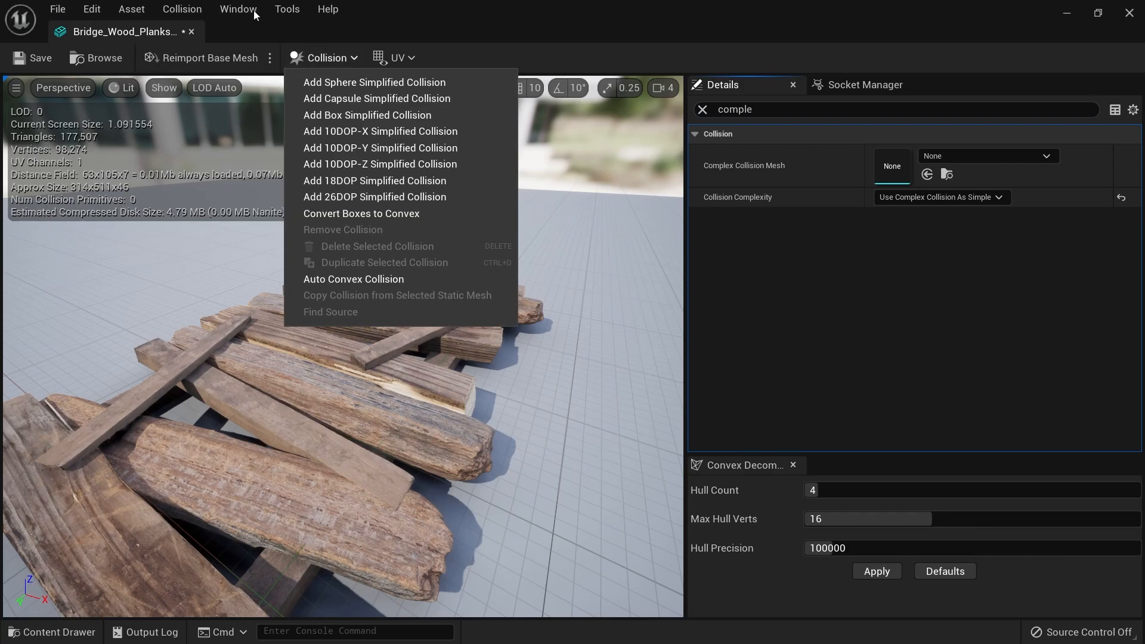
click(167, 87)
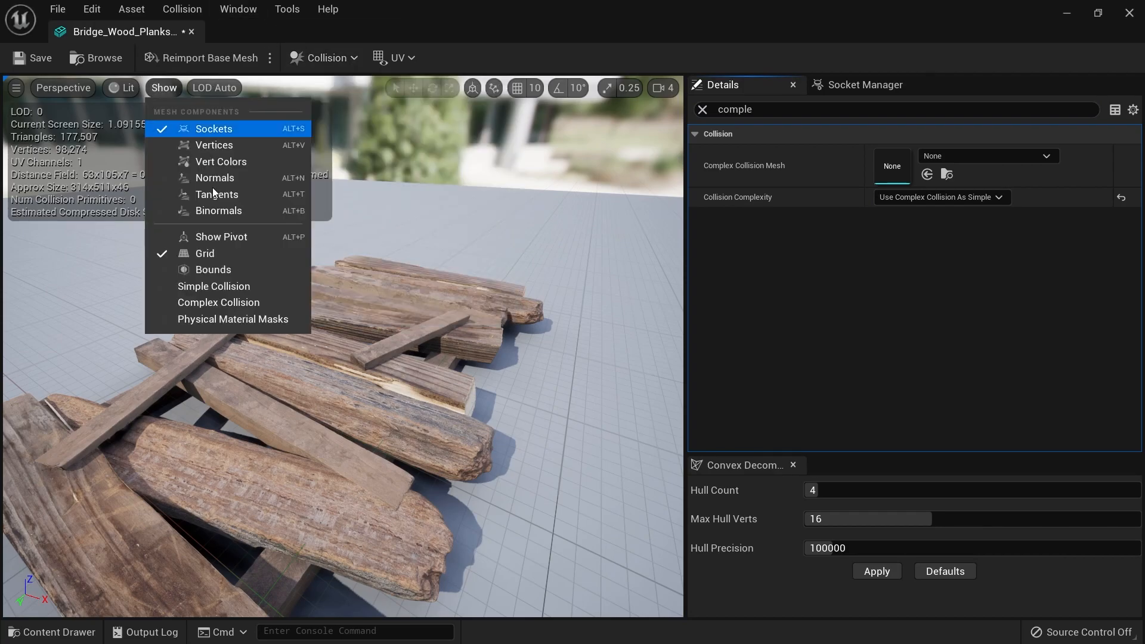
click(228, 300)
right_drag(372, 387, 372, 387)
right_drag(342, 460, 335, 194)
click(326, 57)
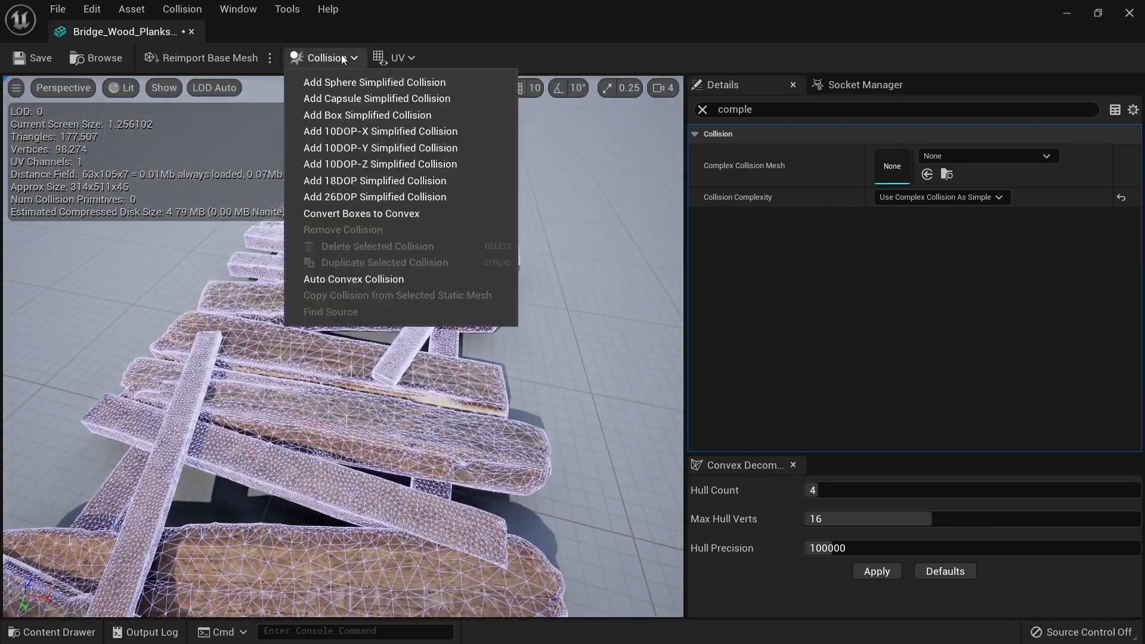
click(265, 43)
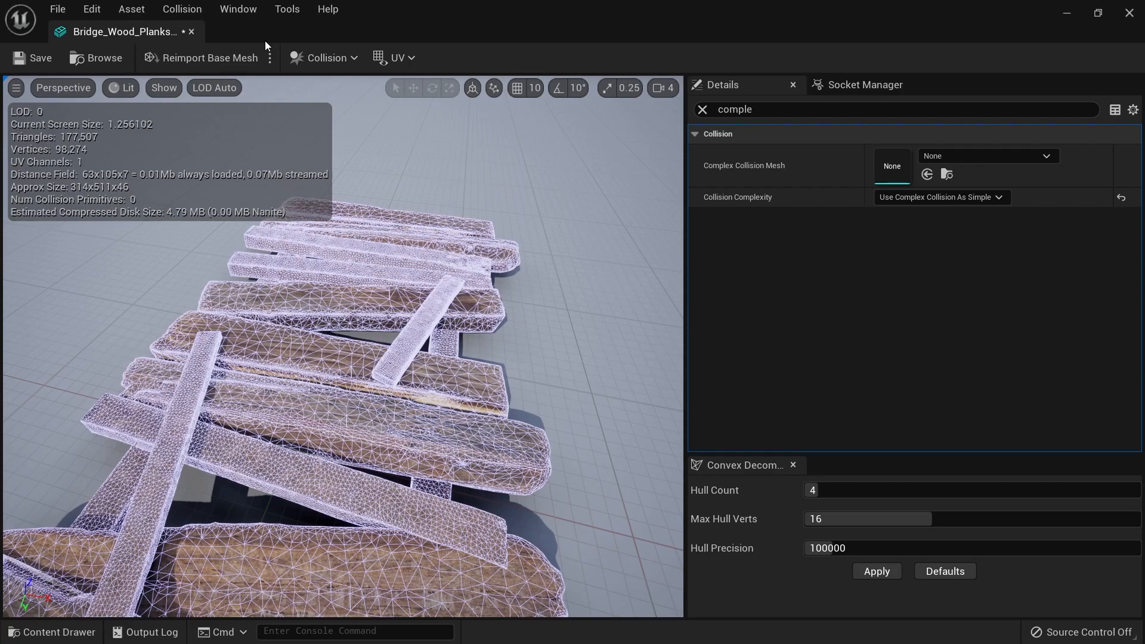
Set the mesh's Collision Complexity to Project Default and hide the complex collision display
click(904, 198)
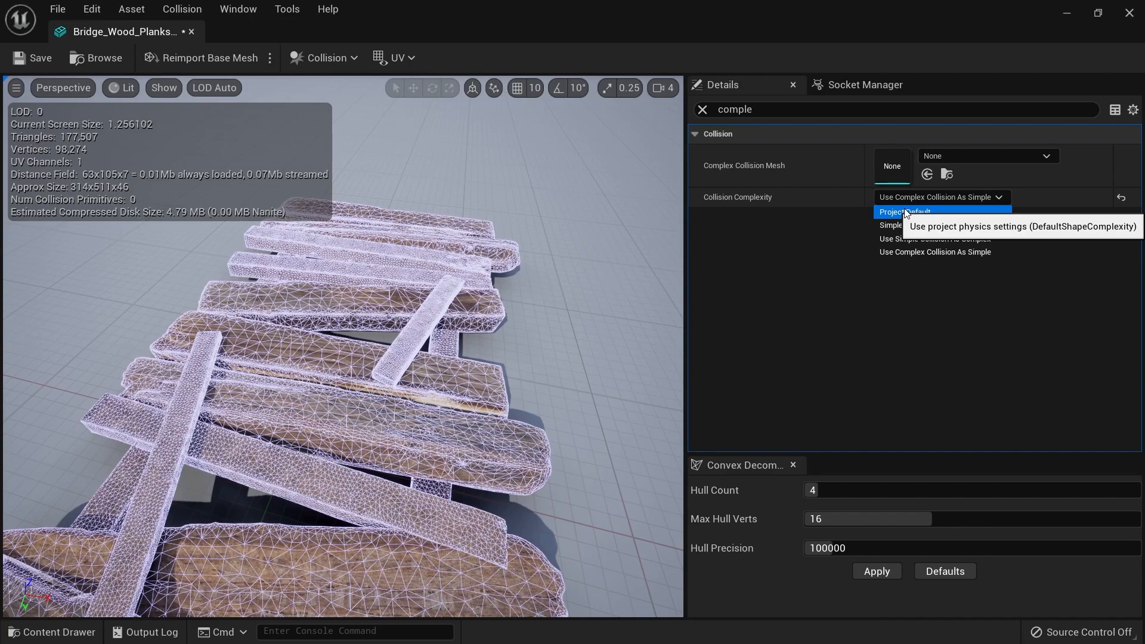
click(905, 212)
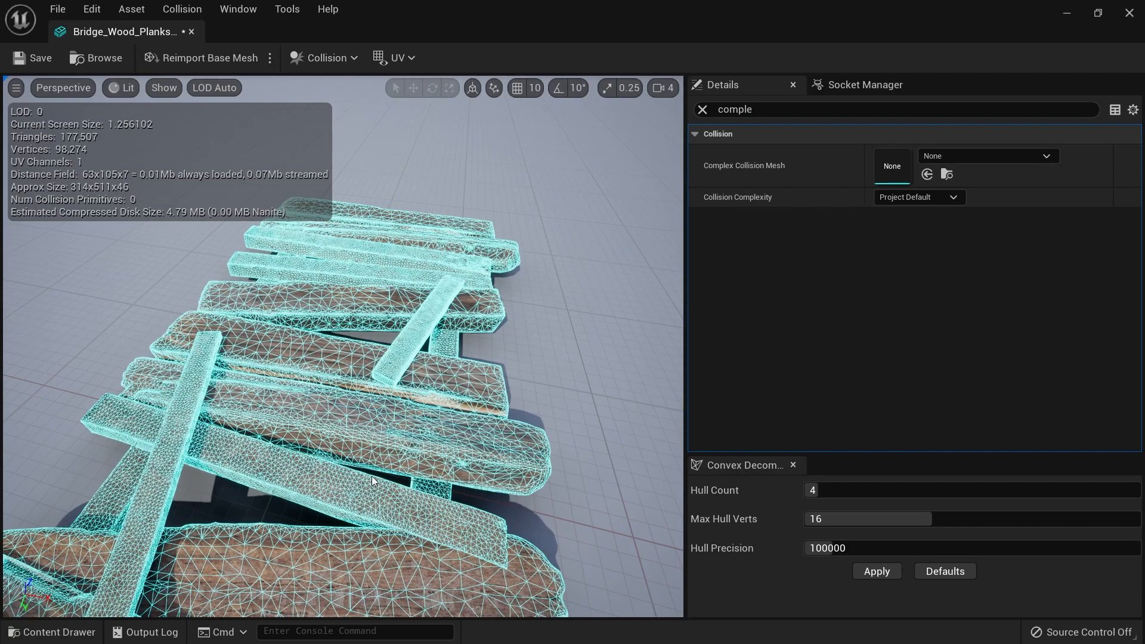
click(320, 66)
click(165, 89)
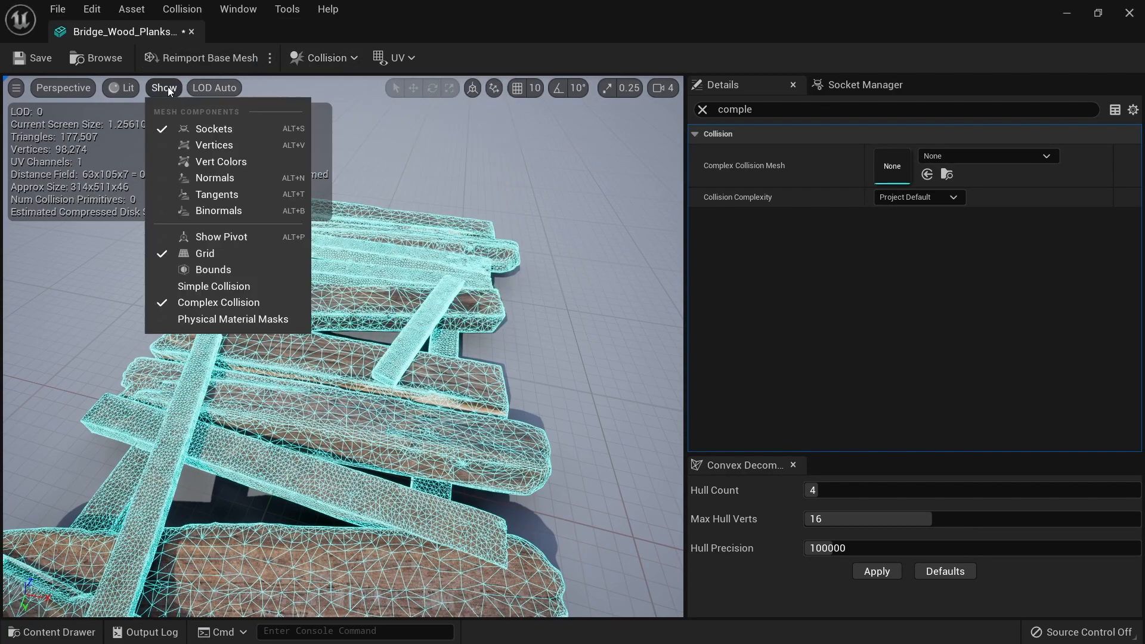
click(212, 303)
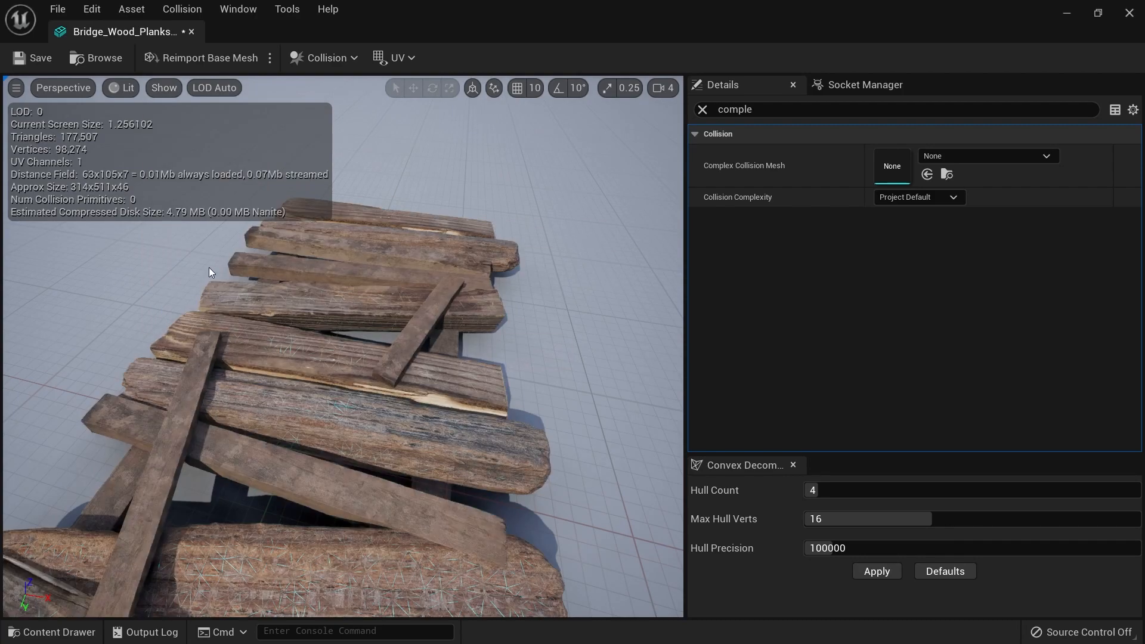
Turn on the simple collision display and save the kit mesh
click(163, 88)
click(202, 288)
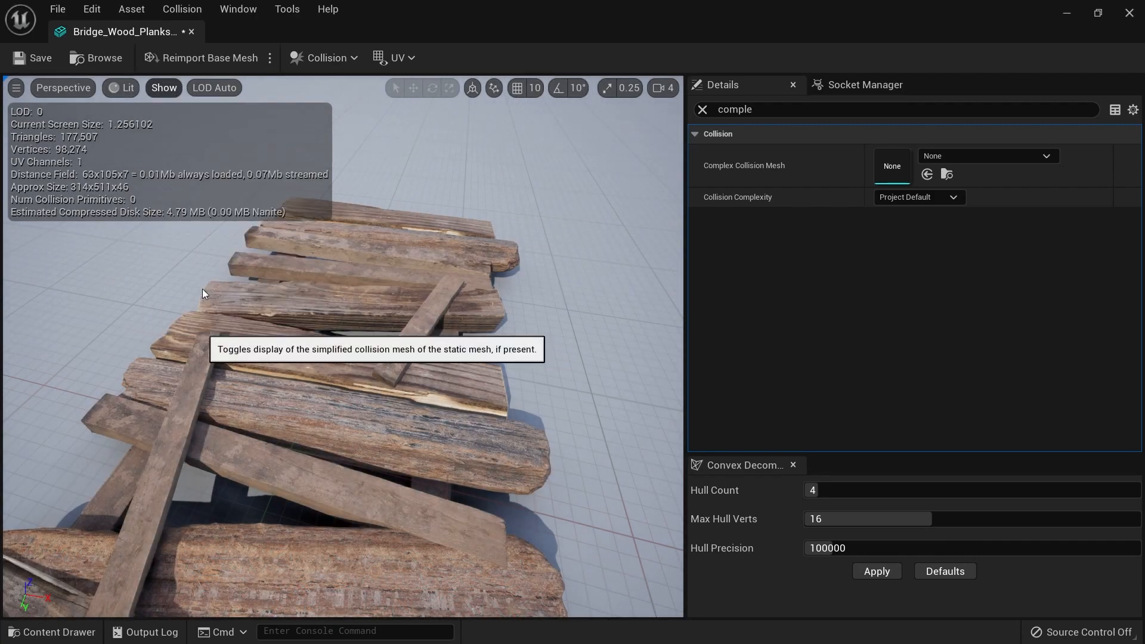
alt+drag(420, 350, 284, 333)
click(33, 58)
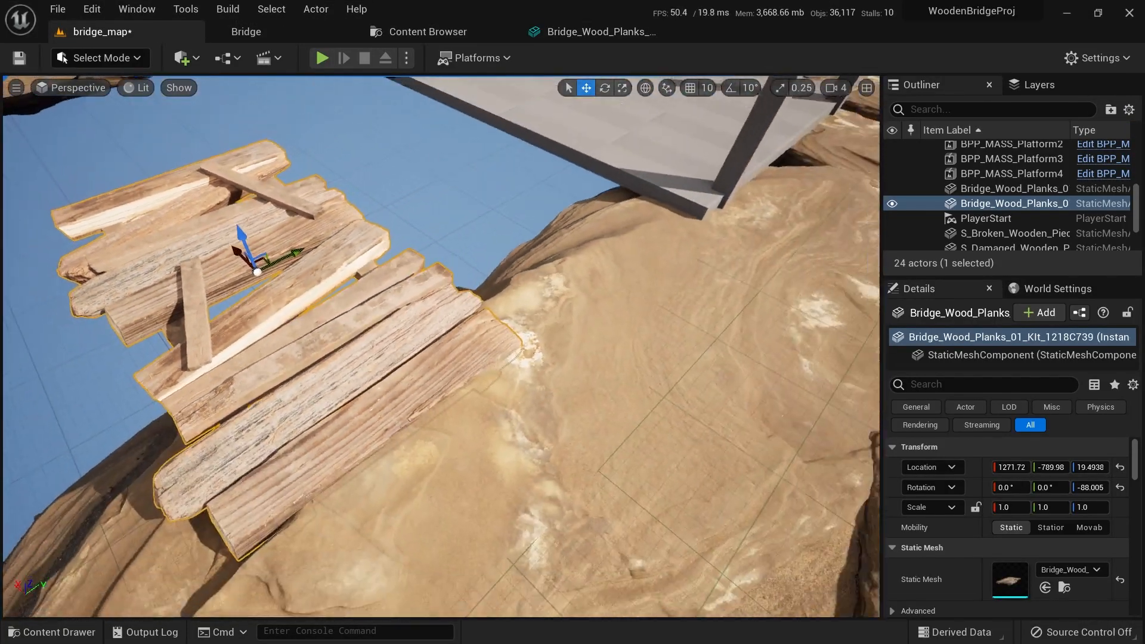
Play the level from the rock platform again to test the plank section with the Project Default collision
right_click(430, 491)
click(478, 486)
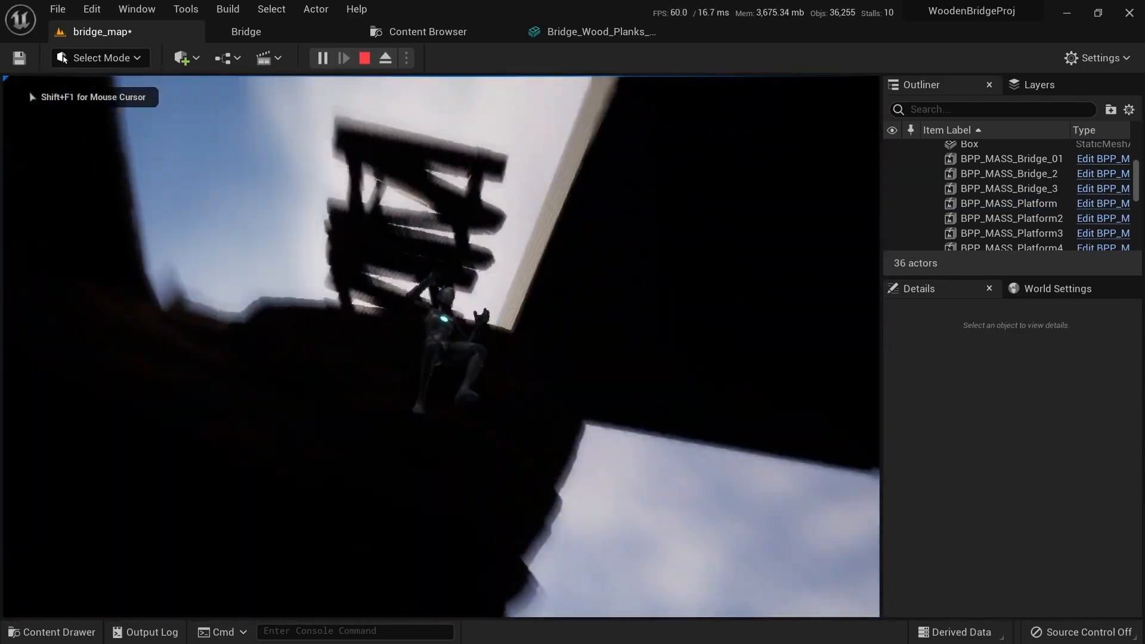
key(Escape)
right_drag(441, 346, 441, 239)
alt+drag(441, 239, 93, 136)
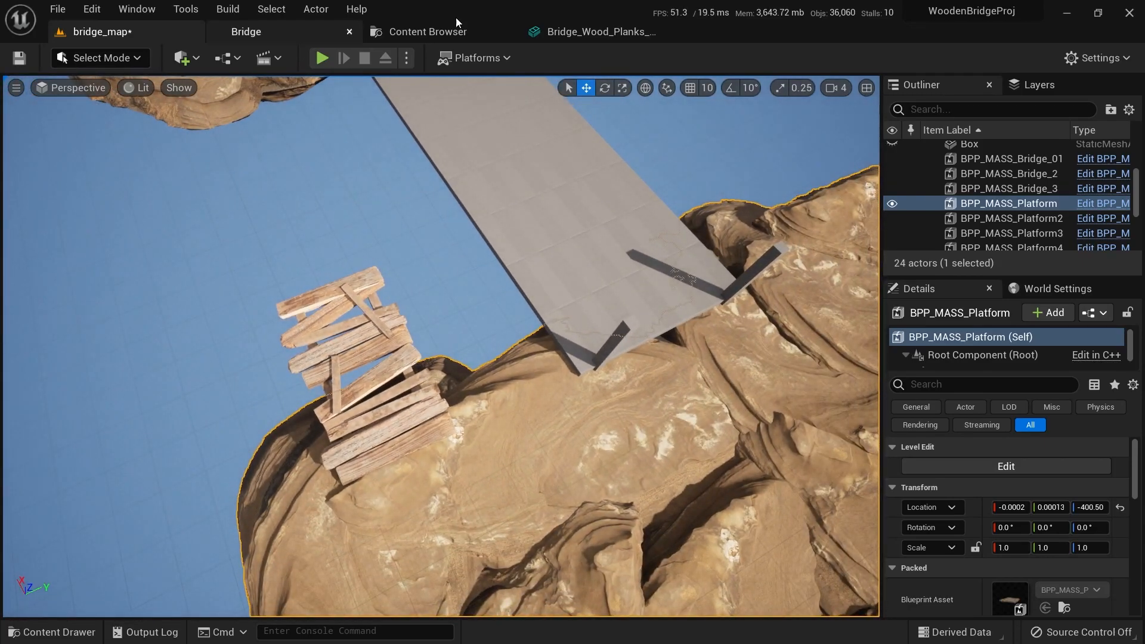
Generate convex decomposition collision for the kit mesh with Hull Count 4, Max Hull Verts 16 and Hull Precision 100000, and save it
click(587, 33)
alt+drag(510, 315, 417, 298)
scroll(500, 333, down, 5)
alt+drag(434, 405, 447, 460)
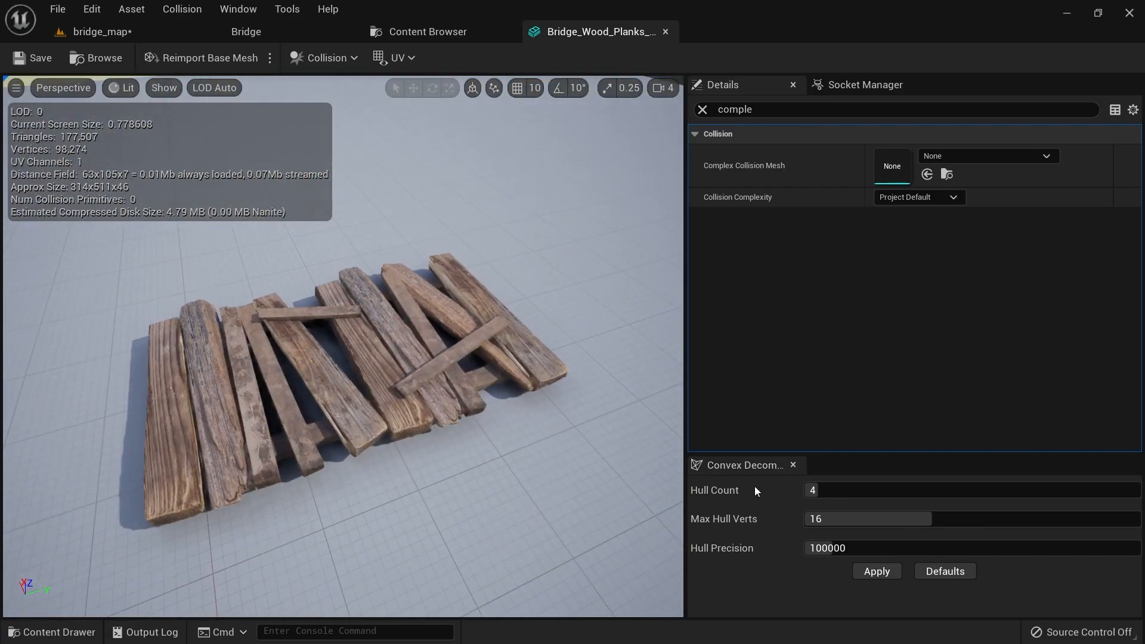
click(872, 573)
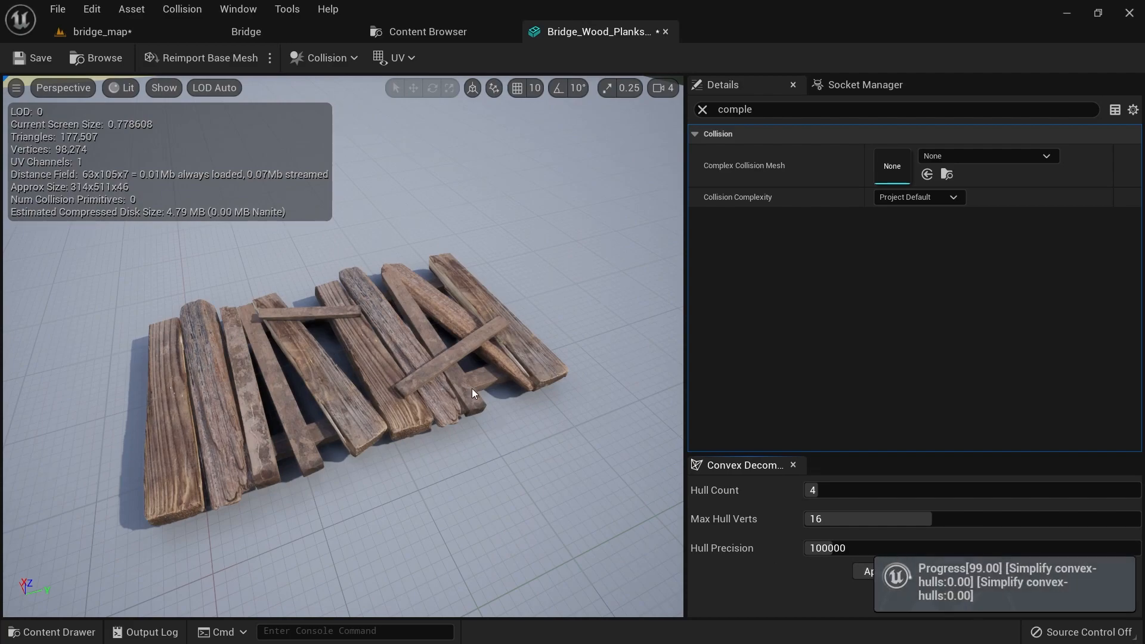
mouse_move(385, 400)
alt+mouse_down()
mouse_move(393, 385)
mouse_move(383, 385)
alt+mouse_up()
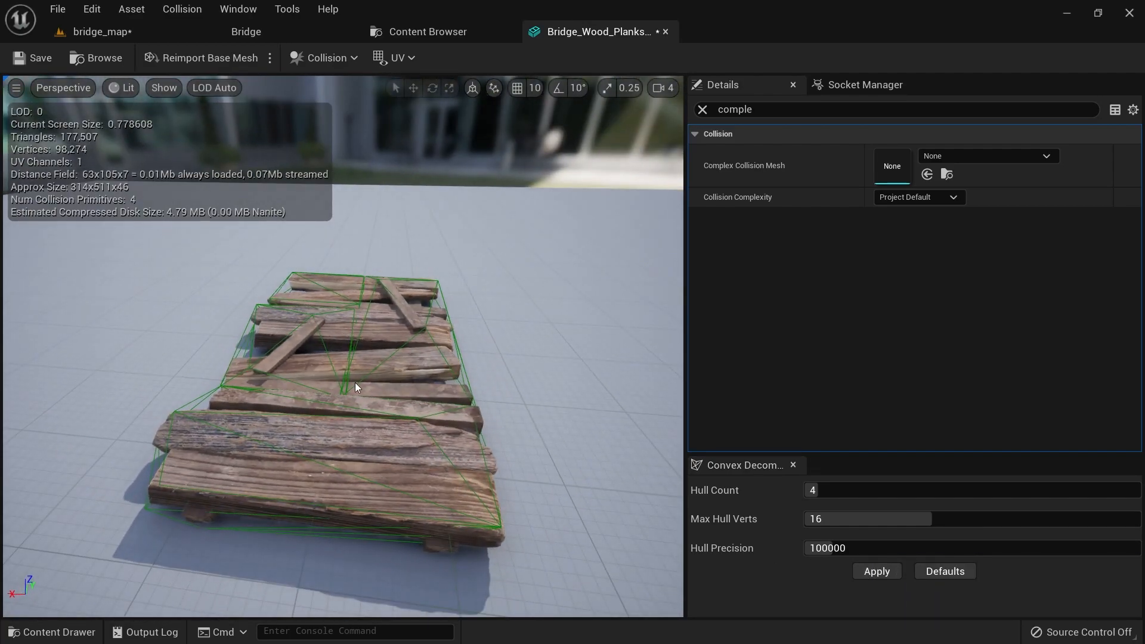
click(28, 62)
Return to the level and play from the platform, walking the character across the planks to test the convex collision
click(80, 34)
right_click(464, 493)
click(464, 493)
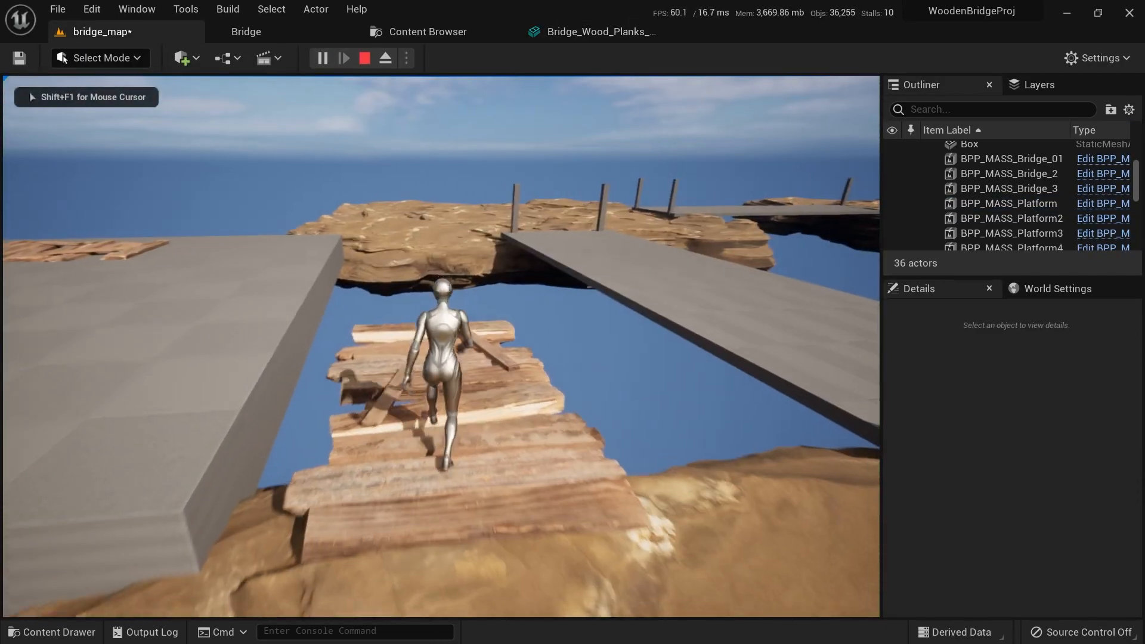
key(w)
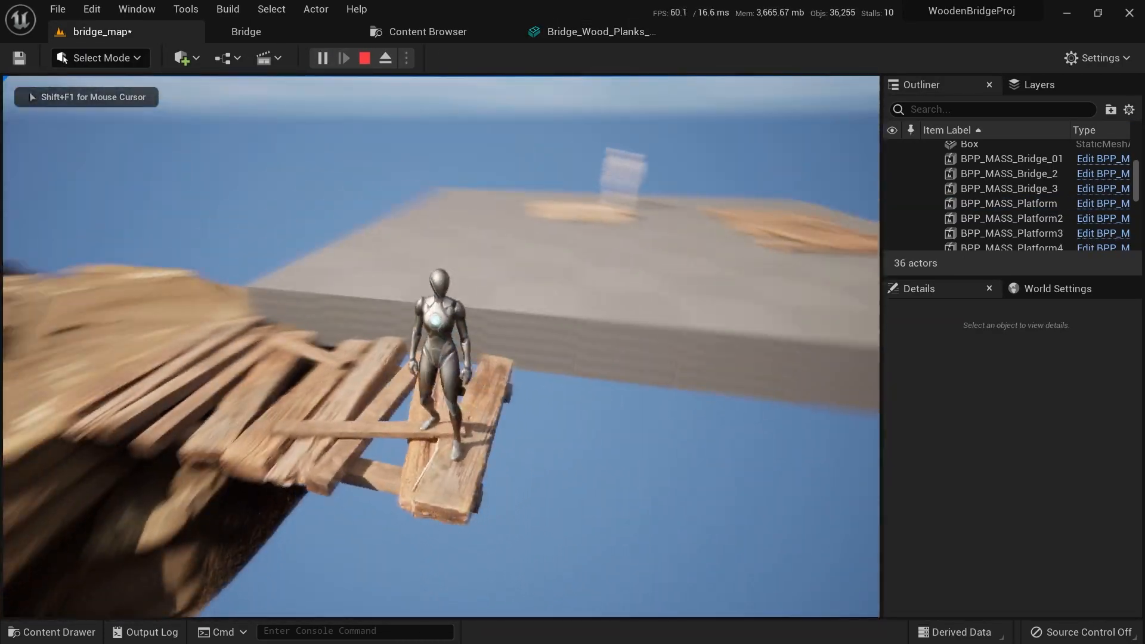
key(Escape)
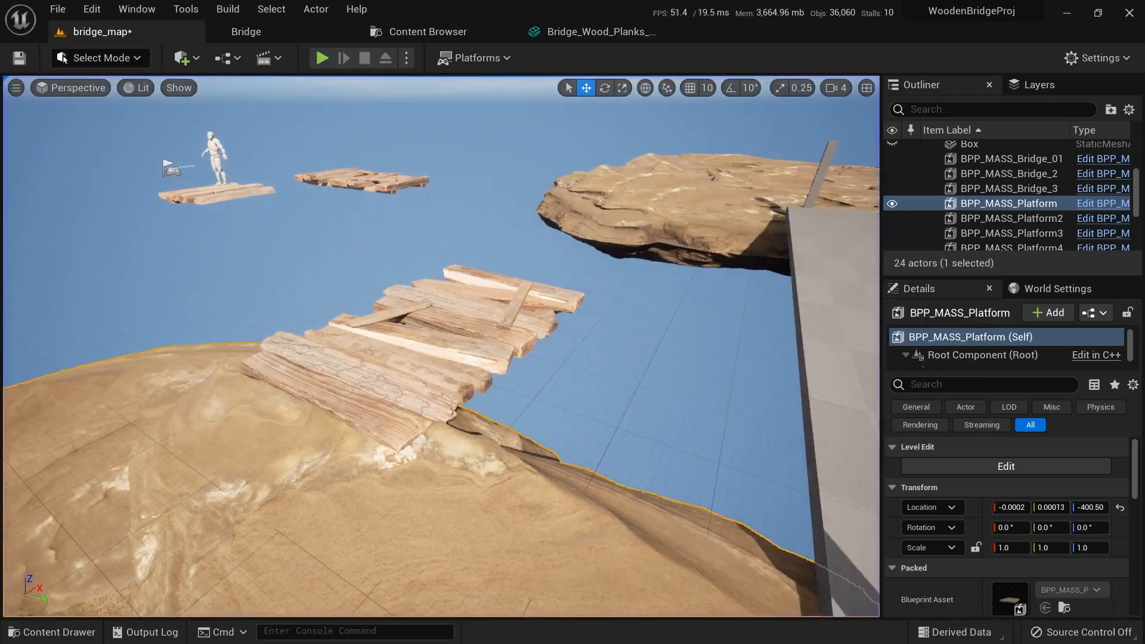
Select the placed plank section and move it back onto the grey bridge, at about -52.66 in Y
right_drag(441, 346, 376, 350)
click(374, 352)
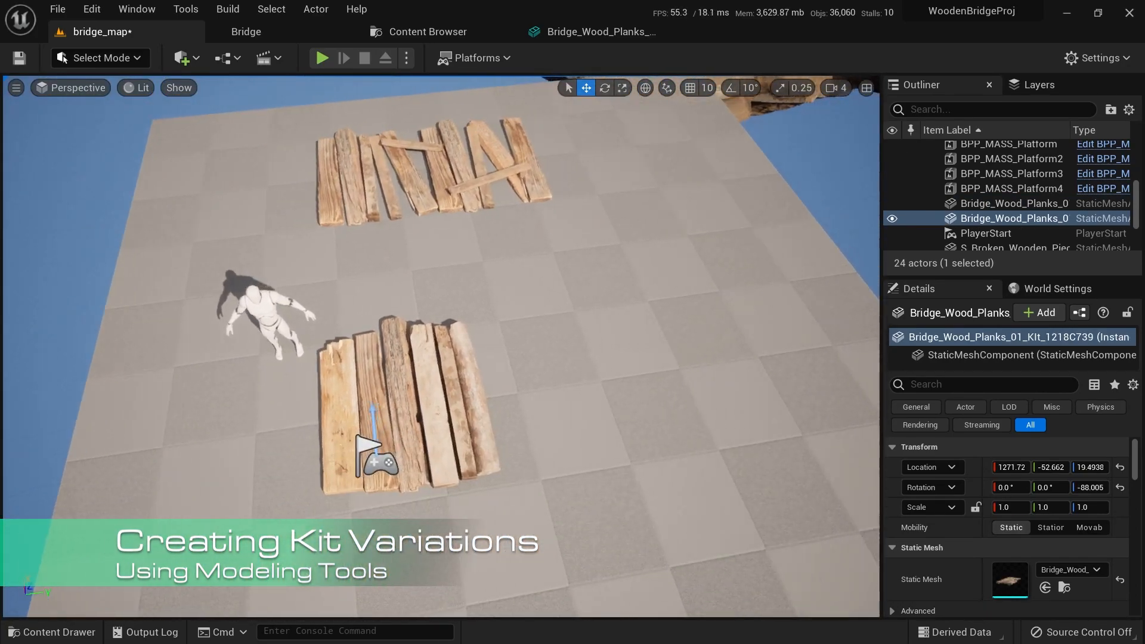
Duplicate the broken wooden plank and the last three beams of the source row onto the open floor beside them
right_drag(388, 401, 357, 393)
click(345, 393)
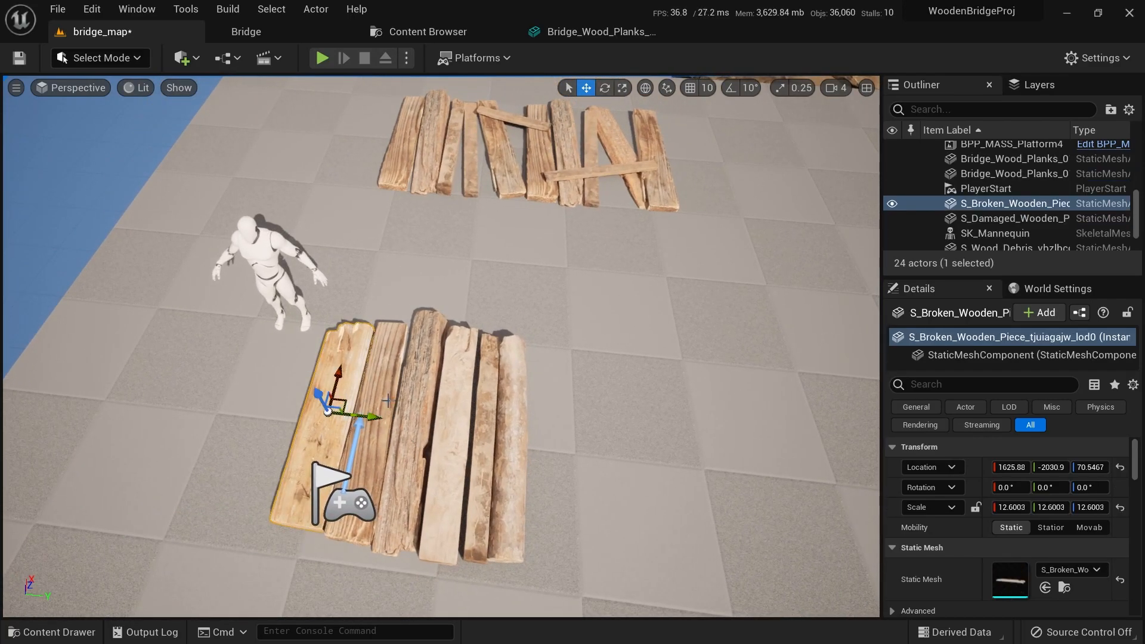
ctrl+click(458, 407)
alt+drag(546, 440, 930, 478)
right_drag(776, 430, 835, 447)
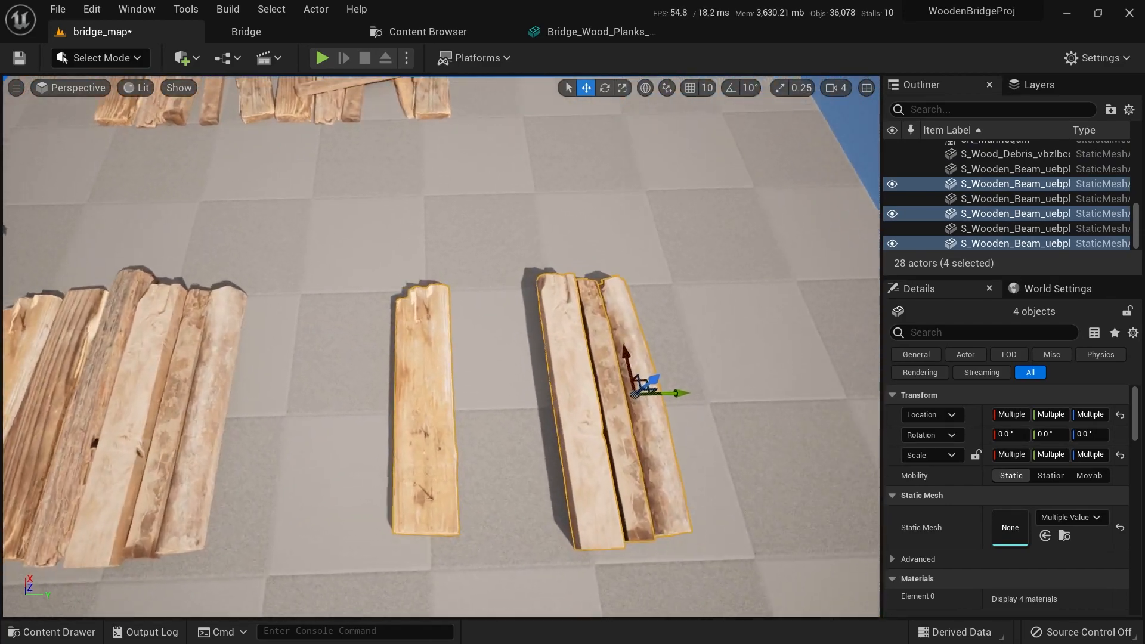
Move the two copied flat beams and the rounded log up against the broken wooden plank to form a row
right_drag(470, 367, 507, 368)
click(449, 365)
ctrl+click(467, 367)
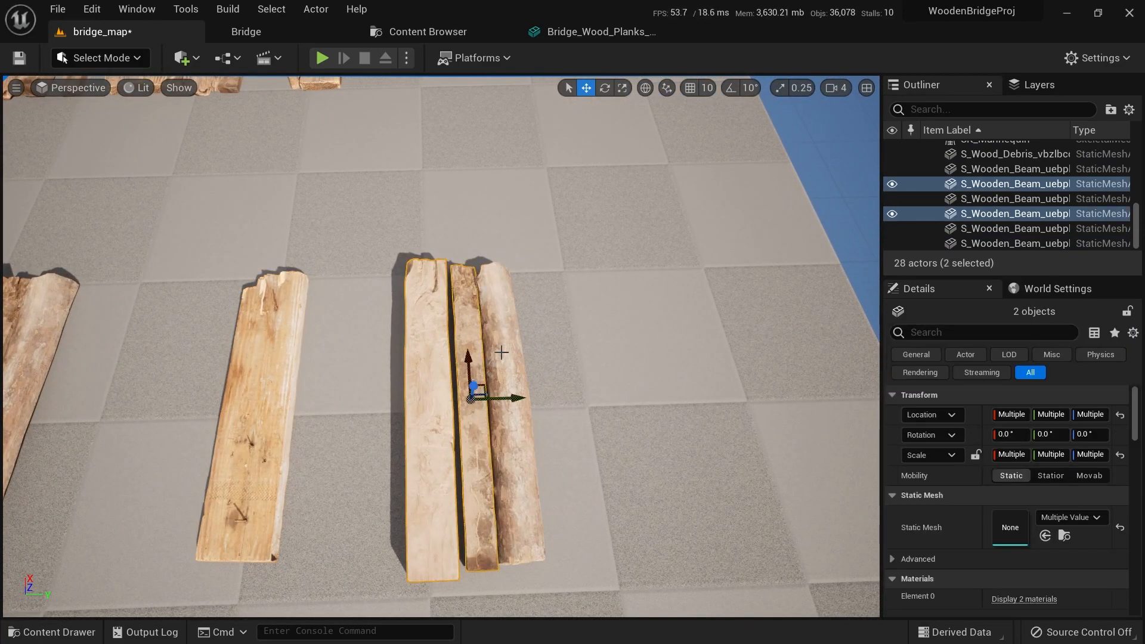
drag(555, 391, 440, 397)
right_drag(440, 397, 477, 286)
mouse_move(514, 297)
mouse_down()
mouse_move(514, 321)
mouse_move(513, 312)
mouse_up()
alt+drag(508, 386, 441, 417)
Adjust the scale of the pale beam beside the broken plank, to about 1.76 in Z
click(406, 417)
right_drag(406, 416, 391, 297)
key(r)
drag(414, 329, 414, 327)
right_drag(414, 327, 413, 373)
Flip the broken wooden plank by 180° and adjust its height so it sits level with the neighbouring beams
click(307, 388)
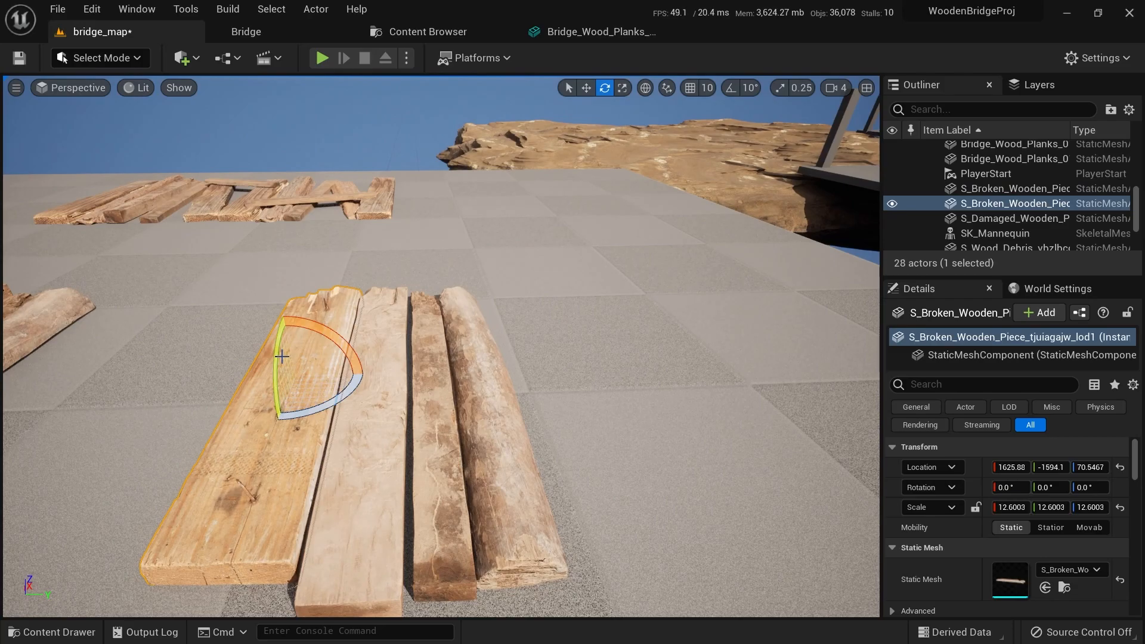
drag(279, 358, 278, 440)
mouse_move(289, 381)
right_down()
mouse_move(334, 385)
mouse_move(340, 352)
mouse_move(304, 388)
right_up()
key(w)
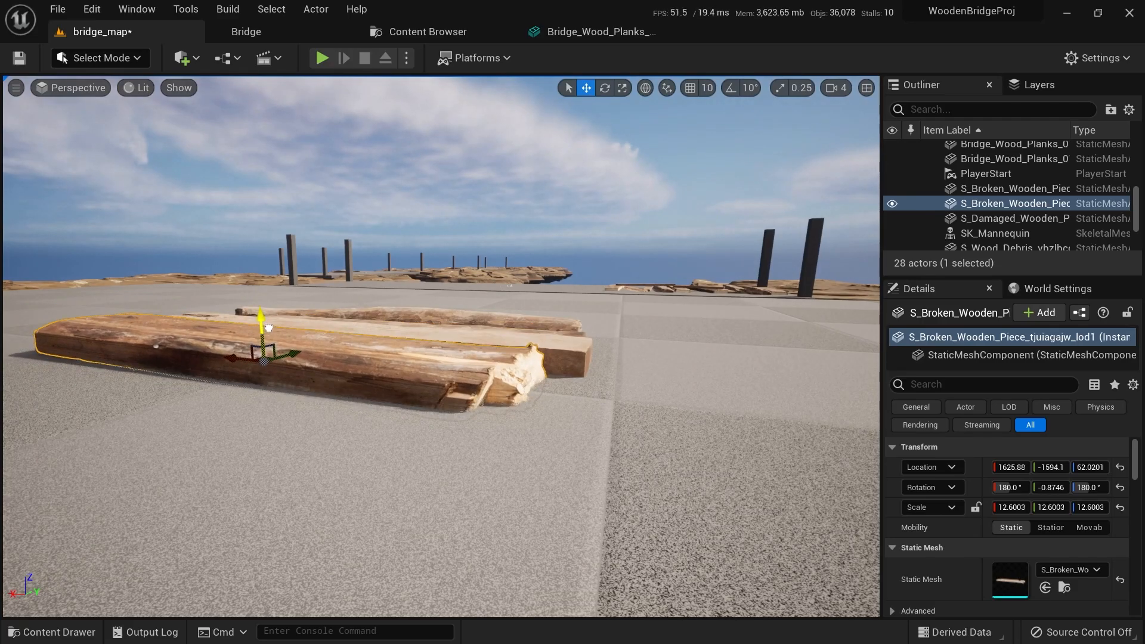
drag(275, 373, 262, 371)
right_drag(263, 371, 143, 421)
Select all four pieces of the new row and duplicate them onto the floor beside the originals
click(469, 334)
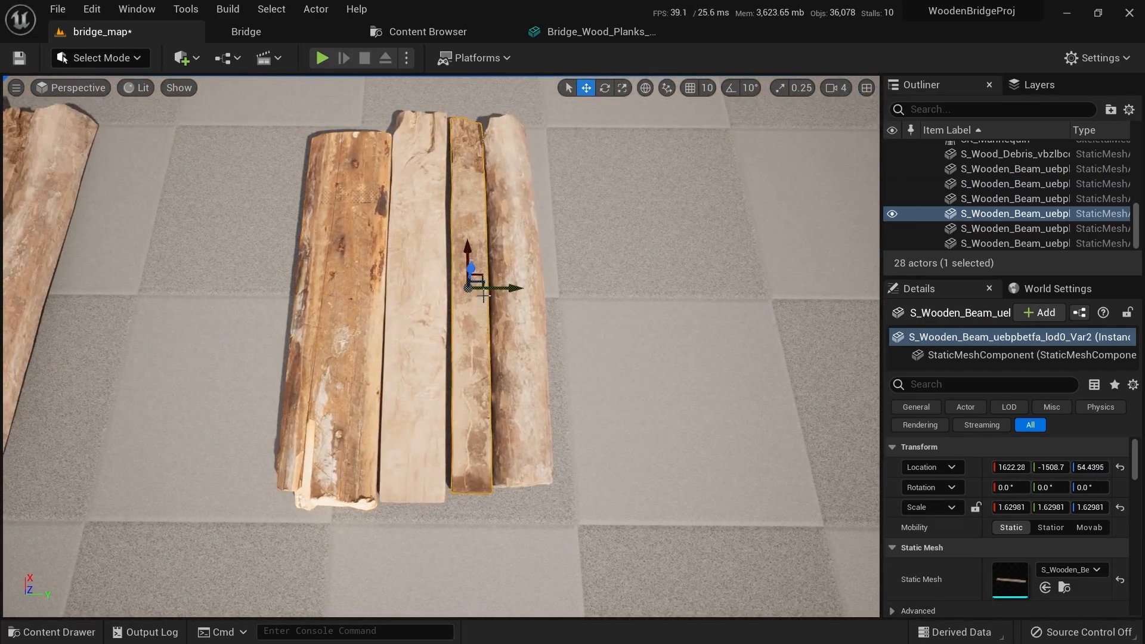
shift+click(517, 334)
shift+click(343, 332)
right_drag(342, 331, 358, 331)
alt+drag(294, 308, 639, 356)
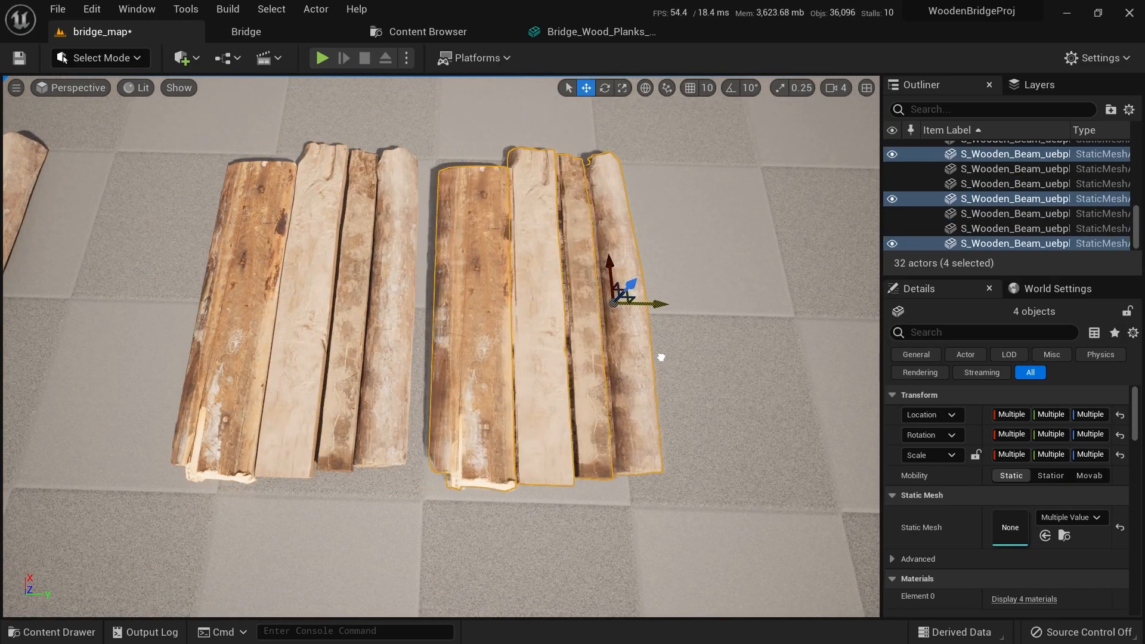
Flip the duplicated row by about 181° around X, raise it above the floor and butt it against the original row
mouse_move(527, 338)
right_down()
mouse_move(560, 334)
mouse_move(527, 339)
right_up()
key(e)
drag(457, 299, 537, 301)
mouse_move(507, 342)
right_down()
mouse_move(506, 262)
mouse_move(506, 343)
right_up()
key(w)
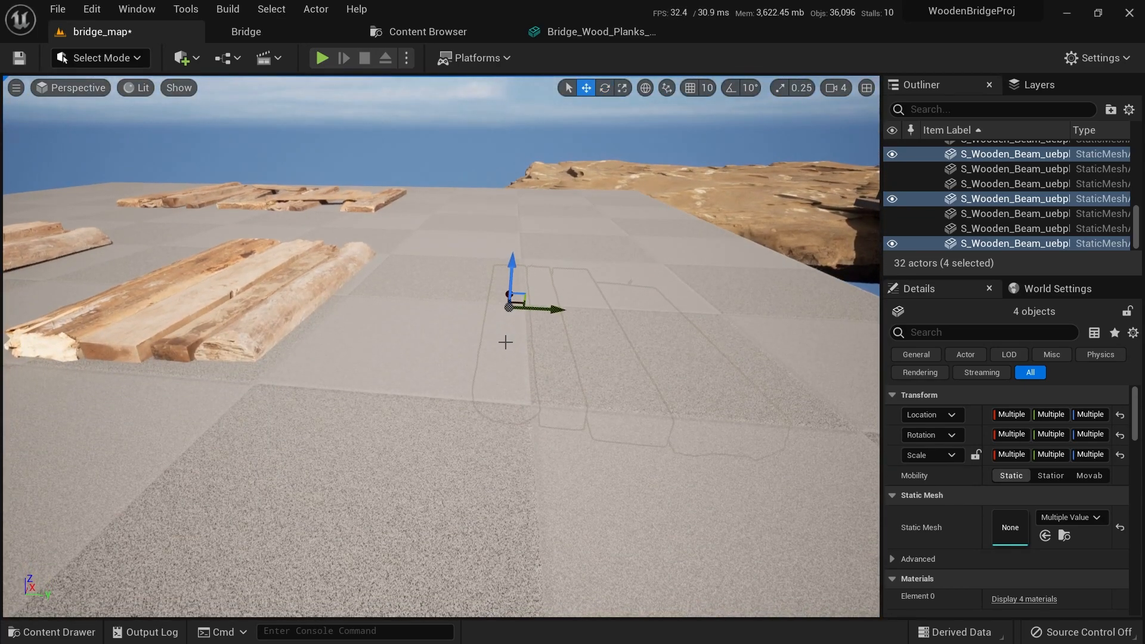
drag(516, 289, 362, 266)
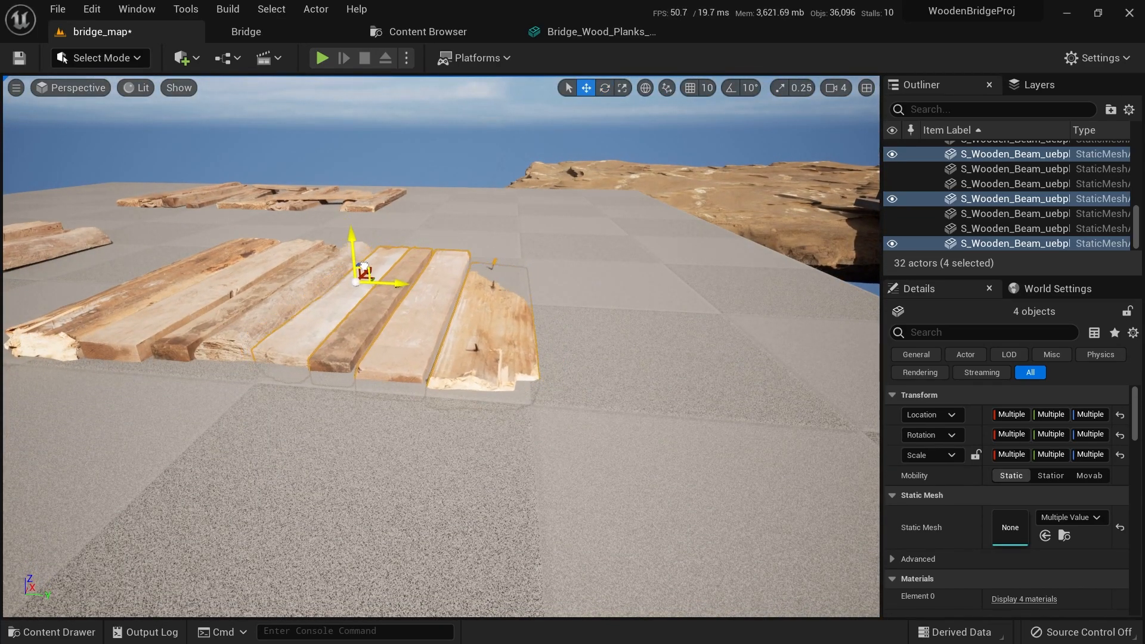
right_drag(365, 266, 356, 328)
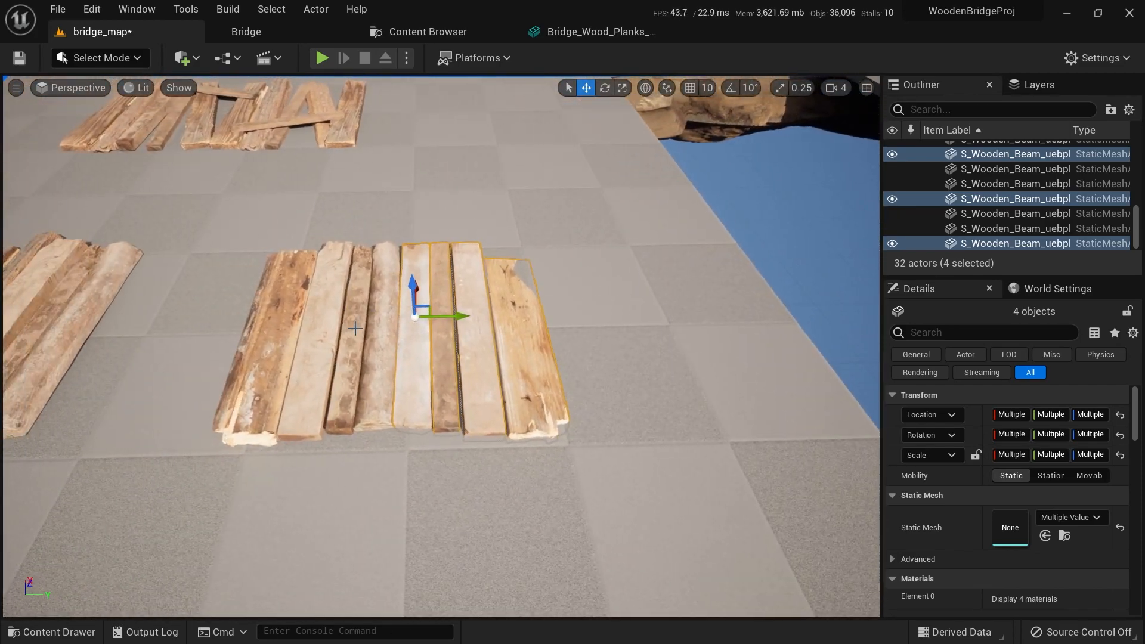
Add the original four pieces to the selection and move the full set of eight together across the floor
shift+click(336, 334)
shift+click(279, 327)
right_drag(279, 327, 561, 402)
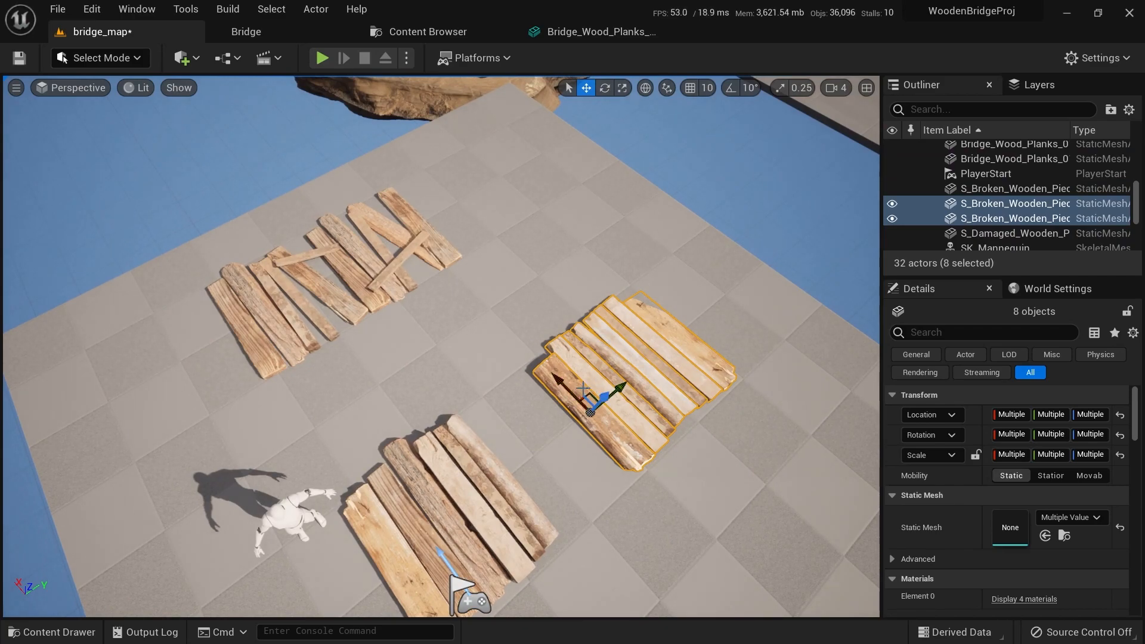
drag(585, 394, 586, 446)
right_drag(586, 446, 453, 432)
Delete the flipped broken plank at the far end and the whitish copied beam in the middle of the row
click(635, 465)
key(Delete)
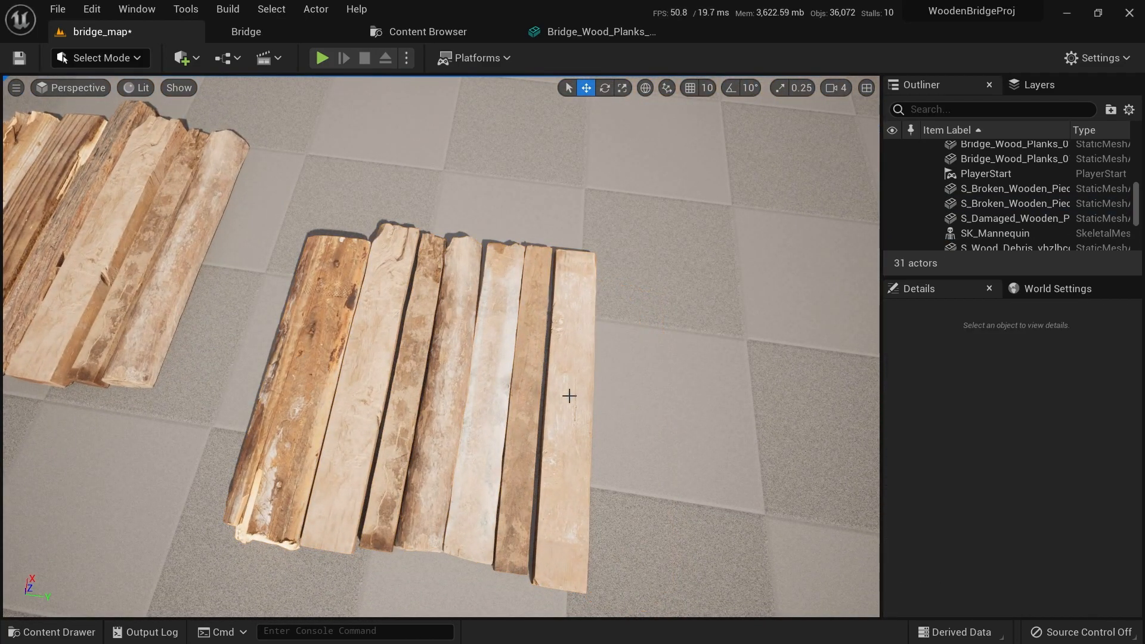
click(567, 396)
click(523, 397)
key(f)
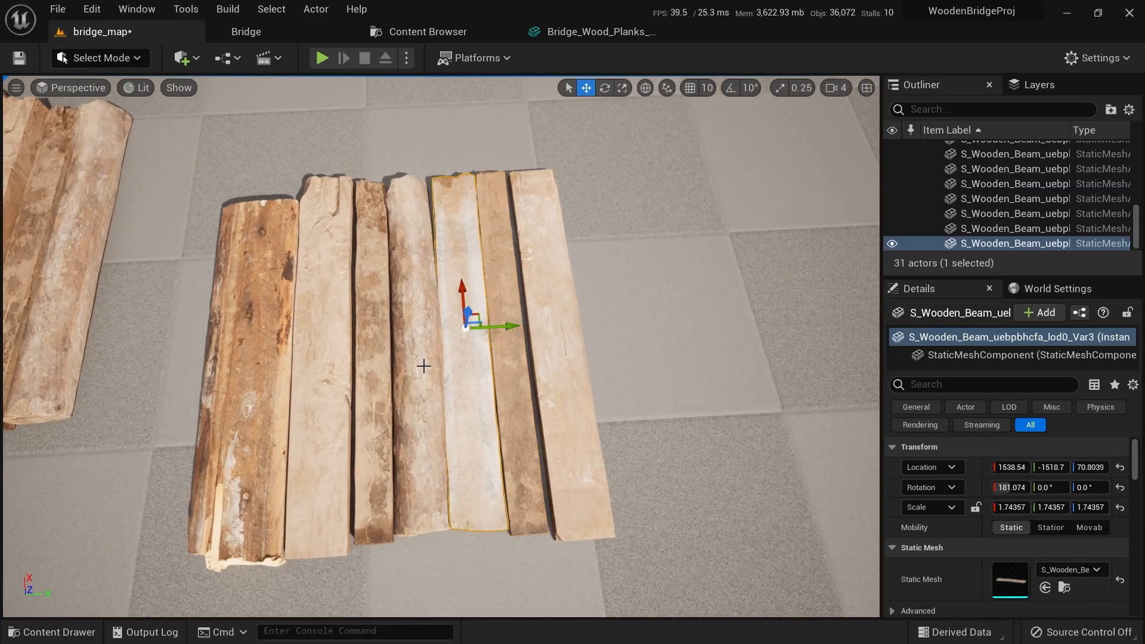
key(Delete)
Rotate the copied narrow beam to about -15° in Z so it lies diagonally between the log and the end plank
click(514, 425)
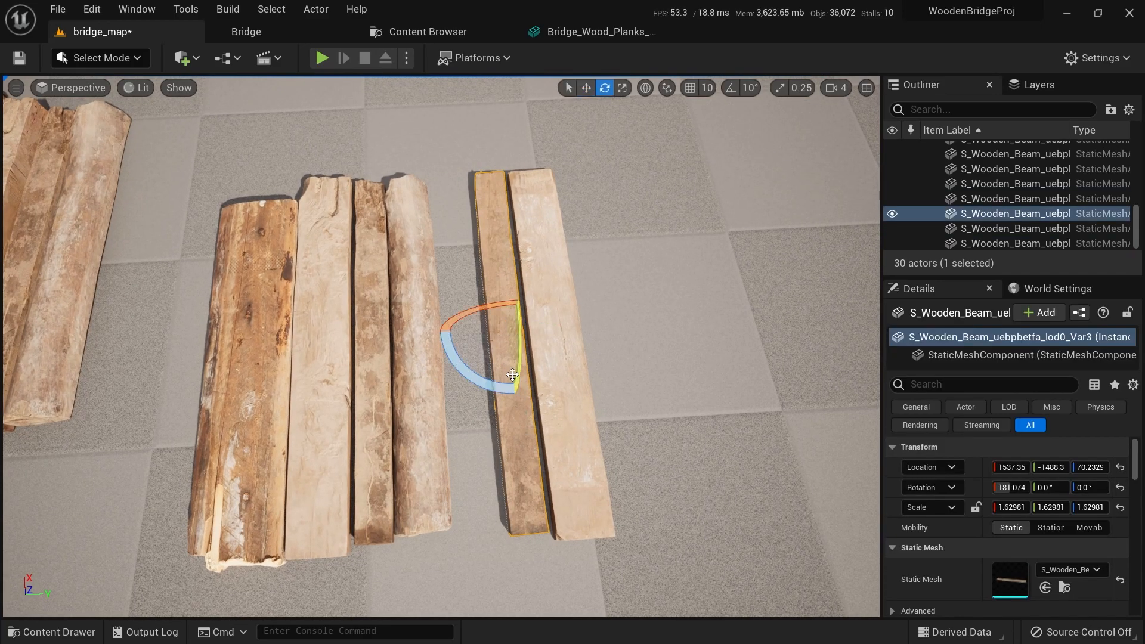
drag(512, 374, 480, 381)
alt+drag(524, 327, 471, 259)
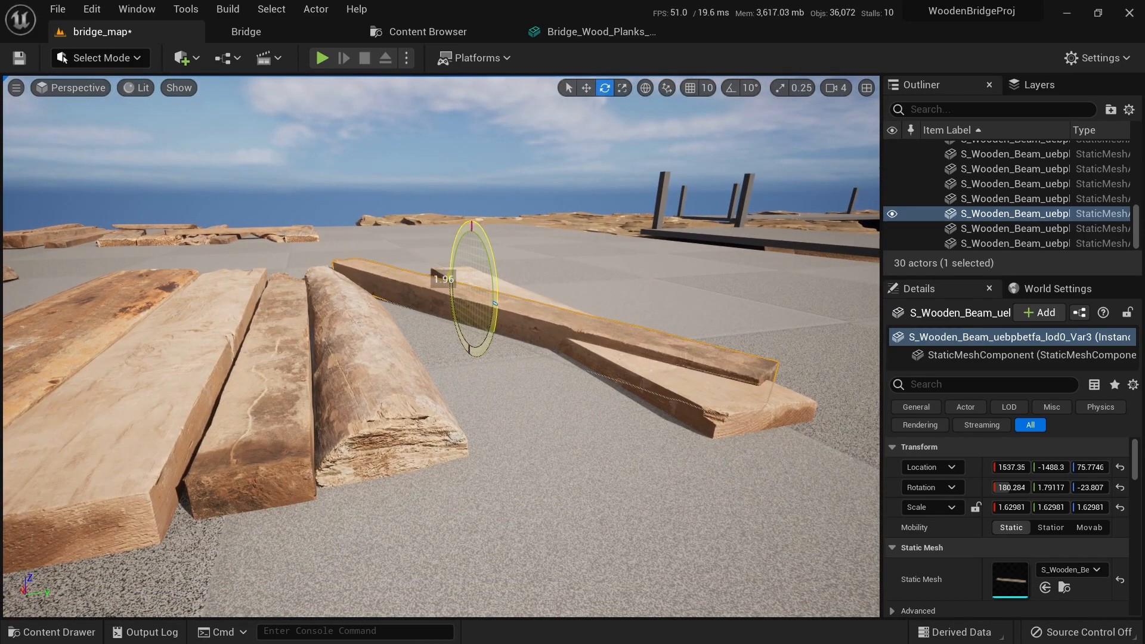
drag(471, 246, 444, 298)
key(ctrl+z)
key(ctrl+z)
right_drag(468, 287, 471, 340)
key(w)
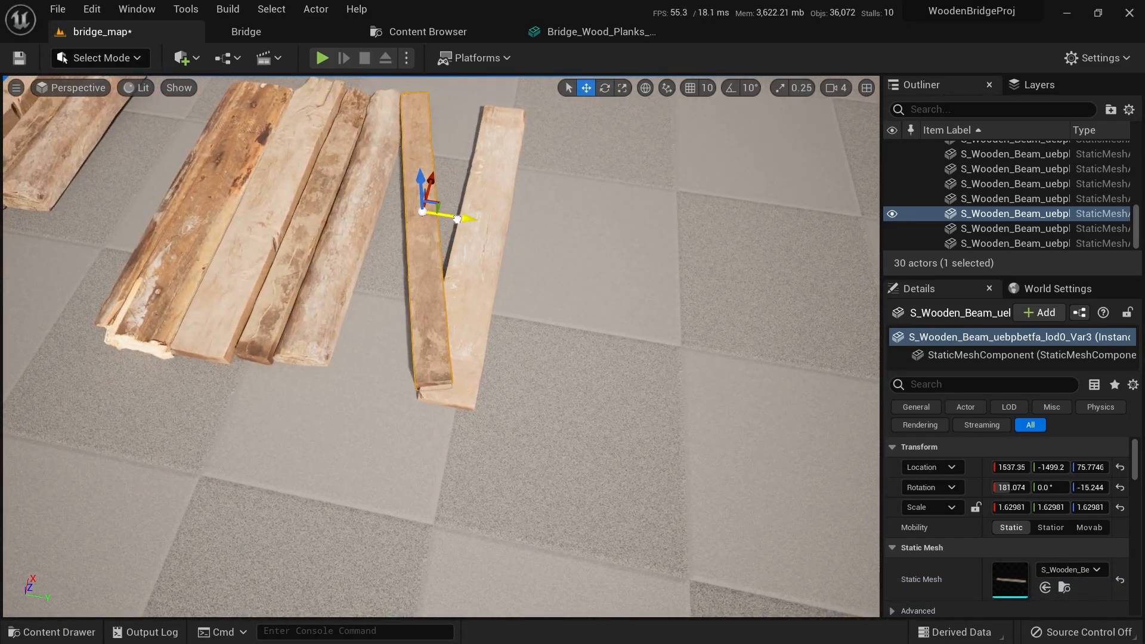
right_drag(477, 241, 537, 221)
Try narrowing the rounded log to a Y scale of about 1.18 and shifting it toward its neighbour
click(373, 370)
right_drag(373, 370, 375, 418)
click(417, 343)
drag(448, 255, 426, 257)
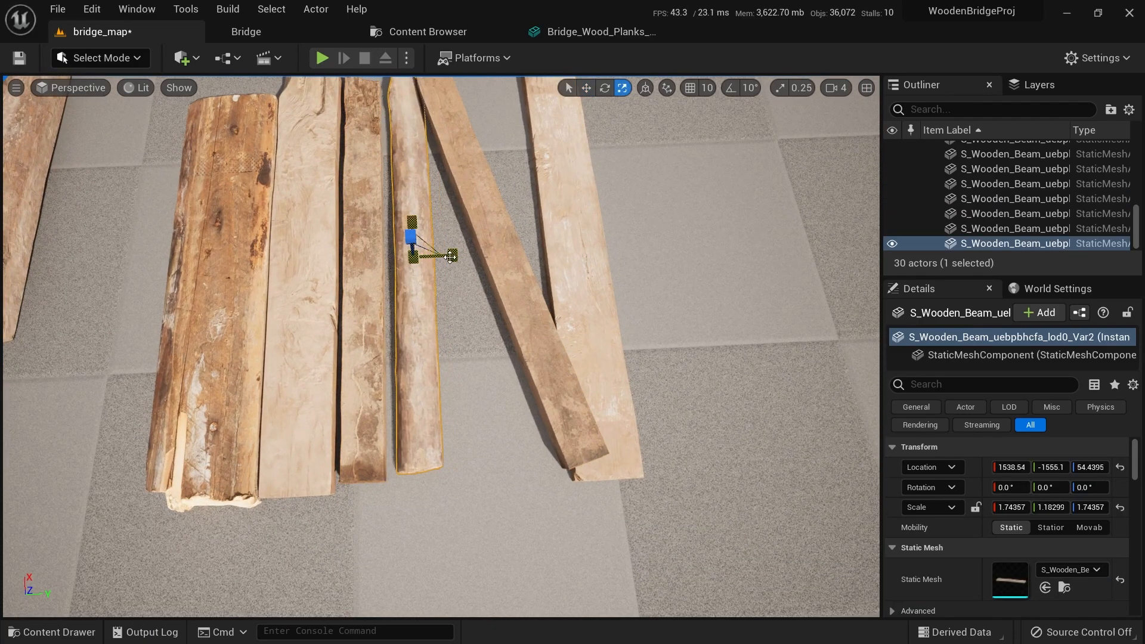
right_drag(442, 260, 442, 238)
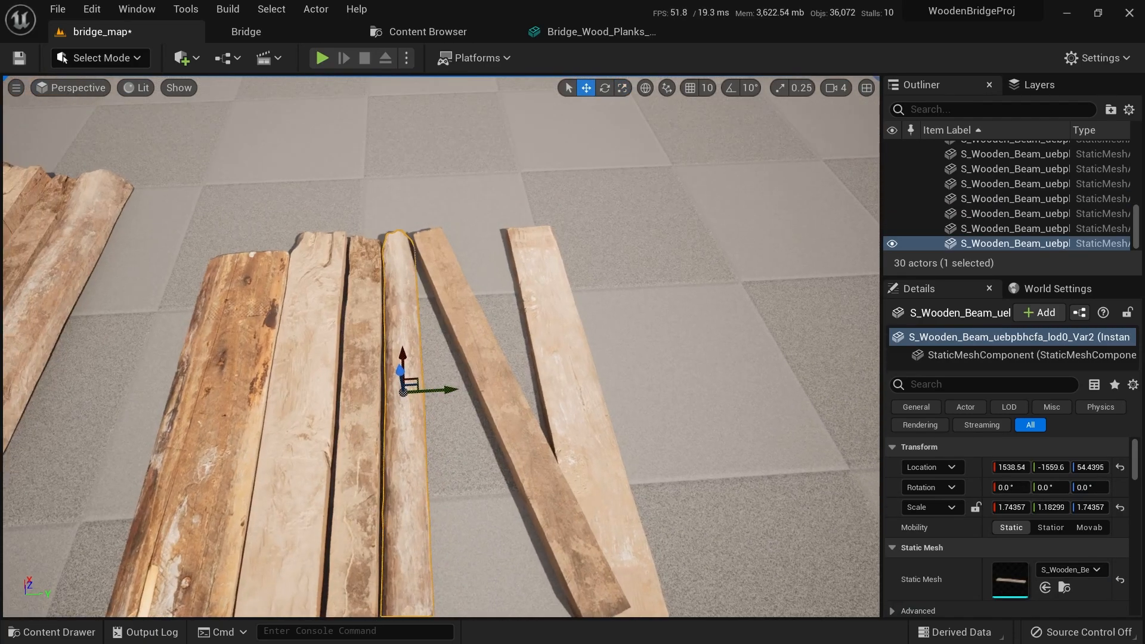
key(ctrl+z)
key(ctrl+z)
Angle the pale beam beside the broken plank so a wedge-shaped gap opens between them
click(367, 338)
mouse_move(367, 338)
right_down()
mouse_move(382, 364)
mouse_move(367, 338)
right_up()
click(320, 304)
mouse_move(351, 295)
mouse_down()
mouse_move(337, 297)
mouse_move(363, 299)
mouse_up()
click(372, 303)
key(e)
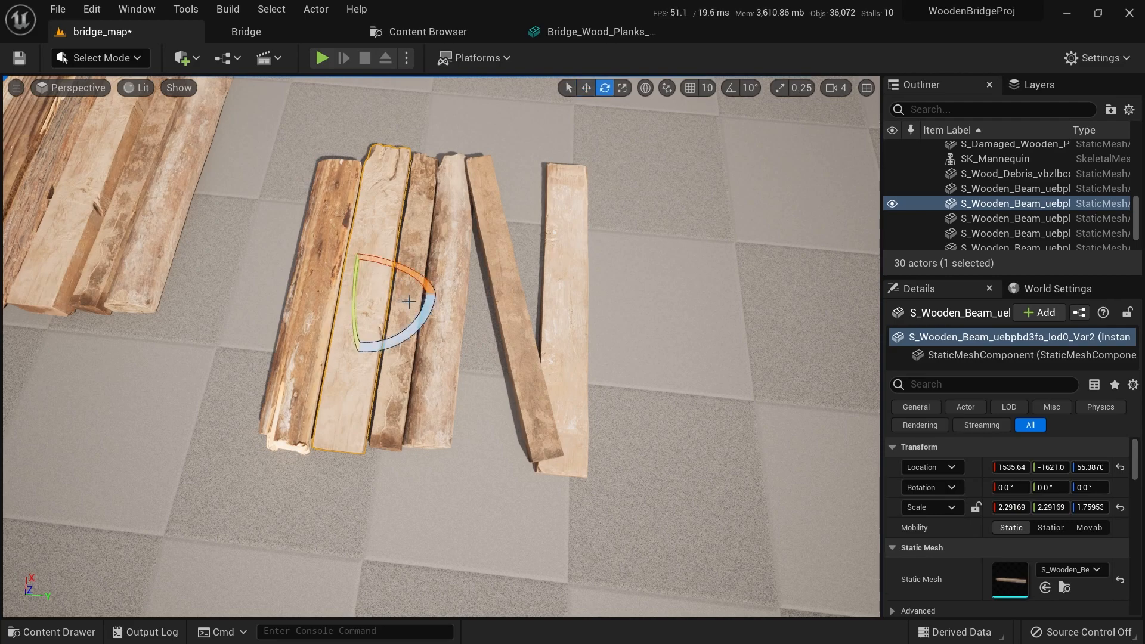
key(r)
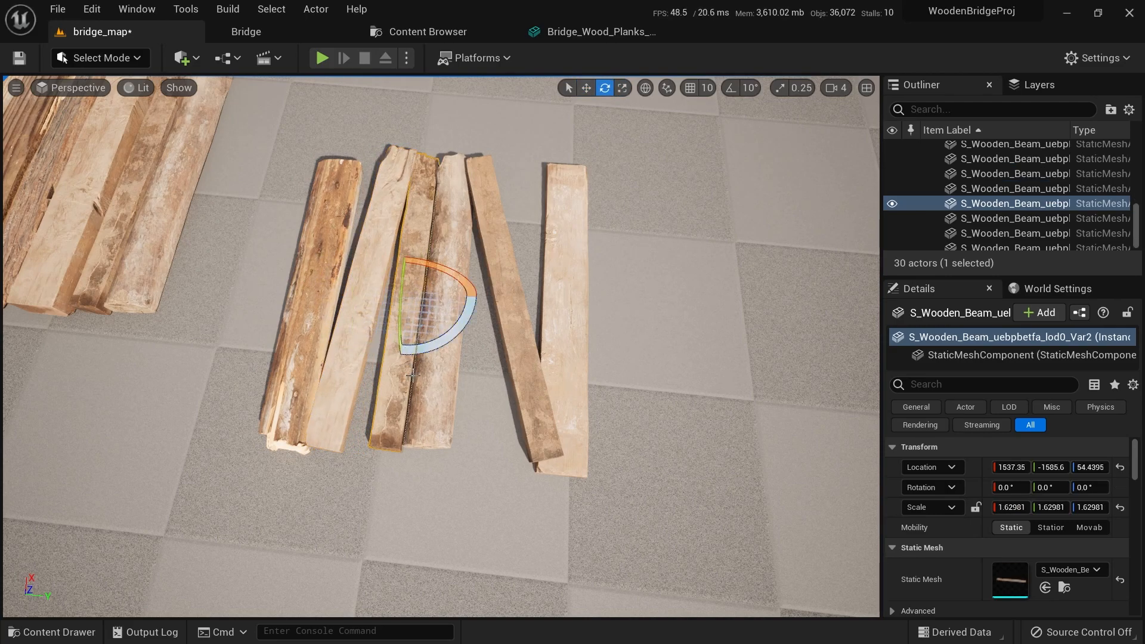
Duplicate the narrow beam, turn it to about -91° and place it under the planks' far ends, at about 1648.62 in X
right_drag(504, 361, 573, 418)
mouse_move(536, 310)
right_down()
mouse_move(535, 358)
mouse_move(536, 313)
mouse_move(546, 313)
right_up()
alt+drag(440, 414, 470, 409)
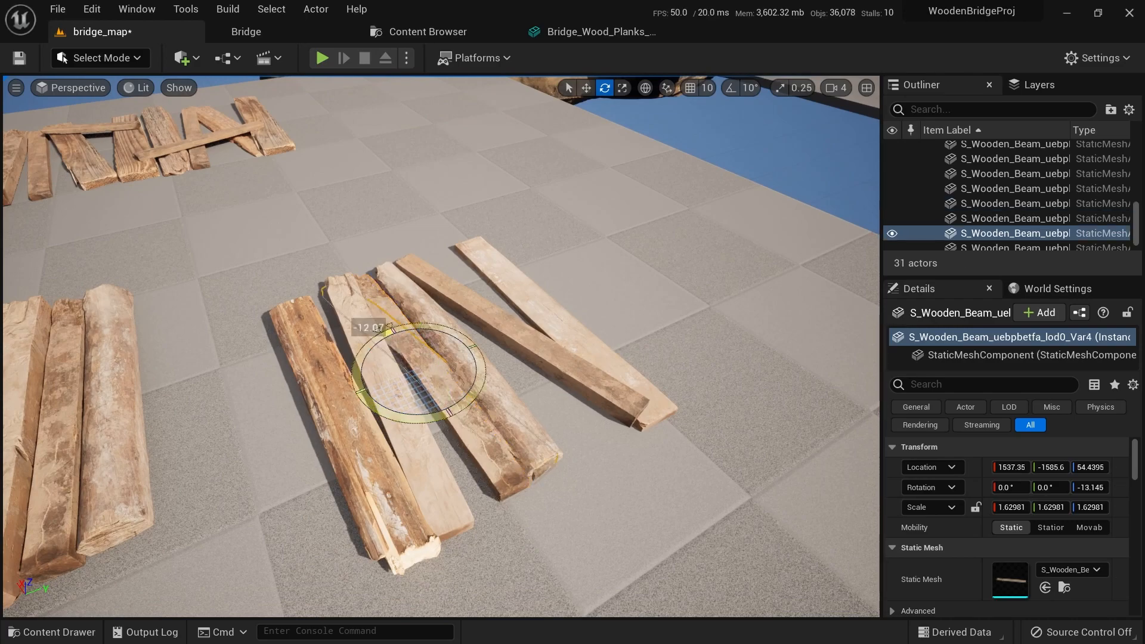
key(w)
right_drag(414, 411, 417, 385)
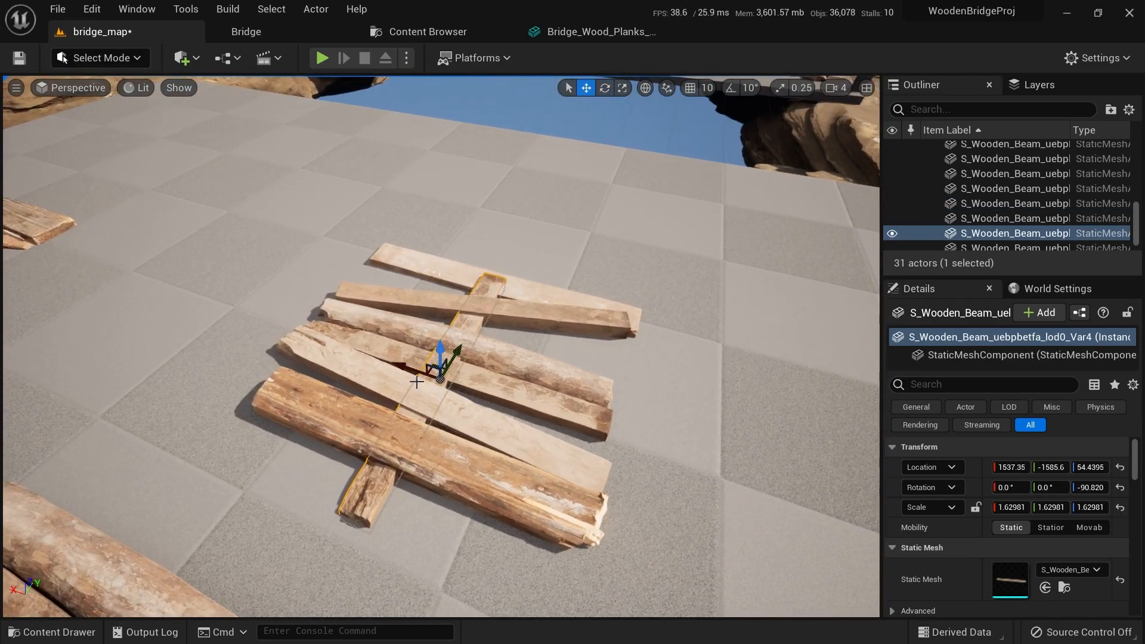
right_drag(394, 314, 301, 312)
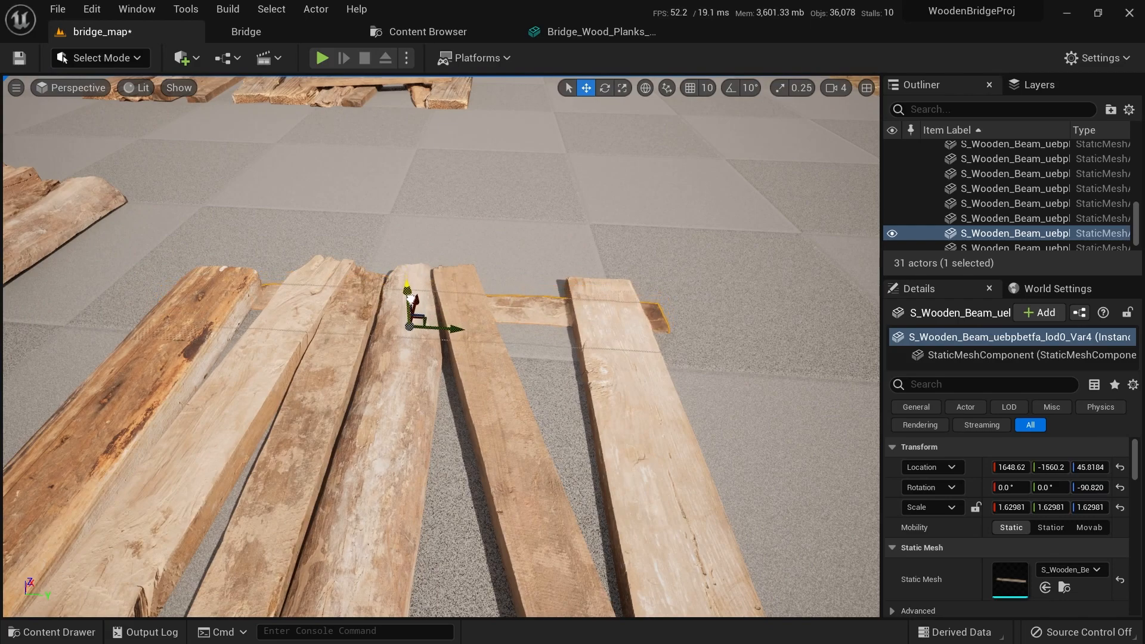
Hide the floor beneath the planks and frame the cross beam from below to check its fit
right_drag(530, 298, 560, 448)
click(530, 298)
key(h)
click(677, 423)
right_drag(677, 424, 703, 268)
key(f)
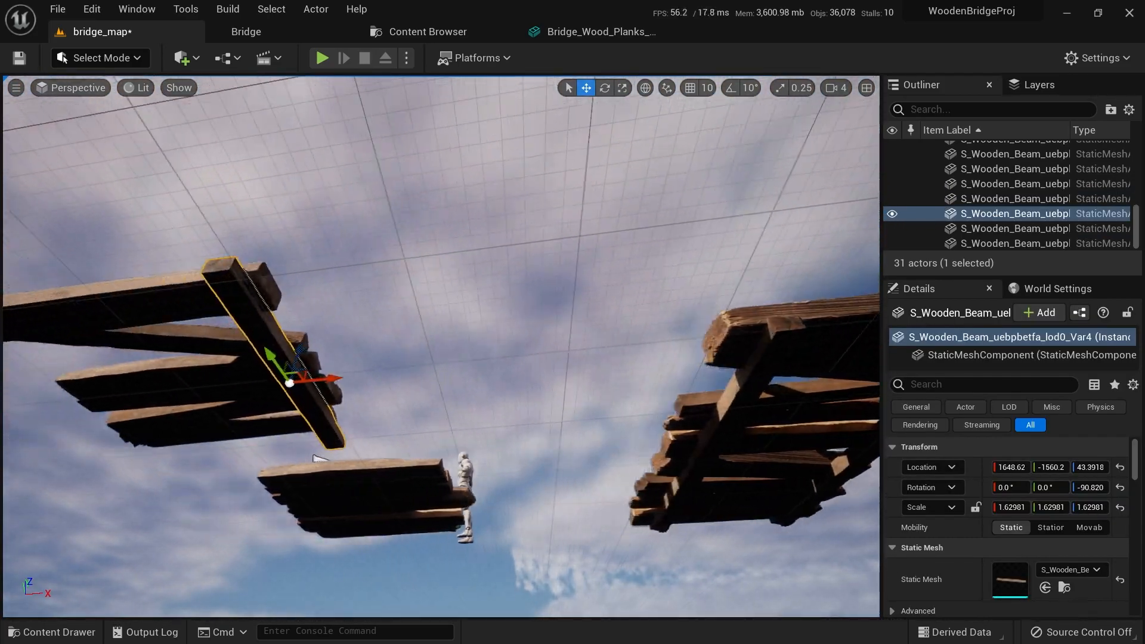
Duplicate the cross beam to the opposite end of the planks, at about 1463.72 in X
drag(480, 379, 473, 379)
right_drag(473, 380, 504, 386)
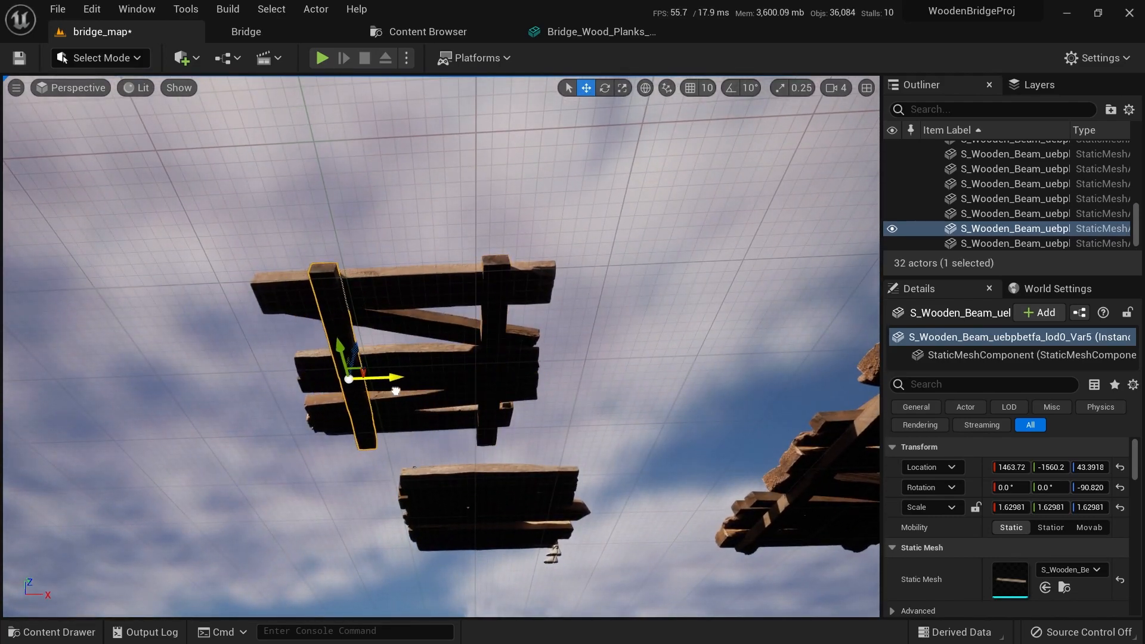
right_drag(390, 392, 608, 524)
Duplicate the pale beam, turn the copy to about 85° across the planks and raise it above them
click(322, 429)
alt+drag(411, 494, 370, 383)
key(r)
right_drag(371, 384, 356, 360)
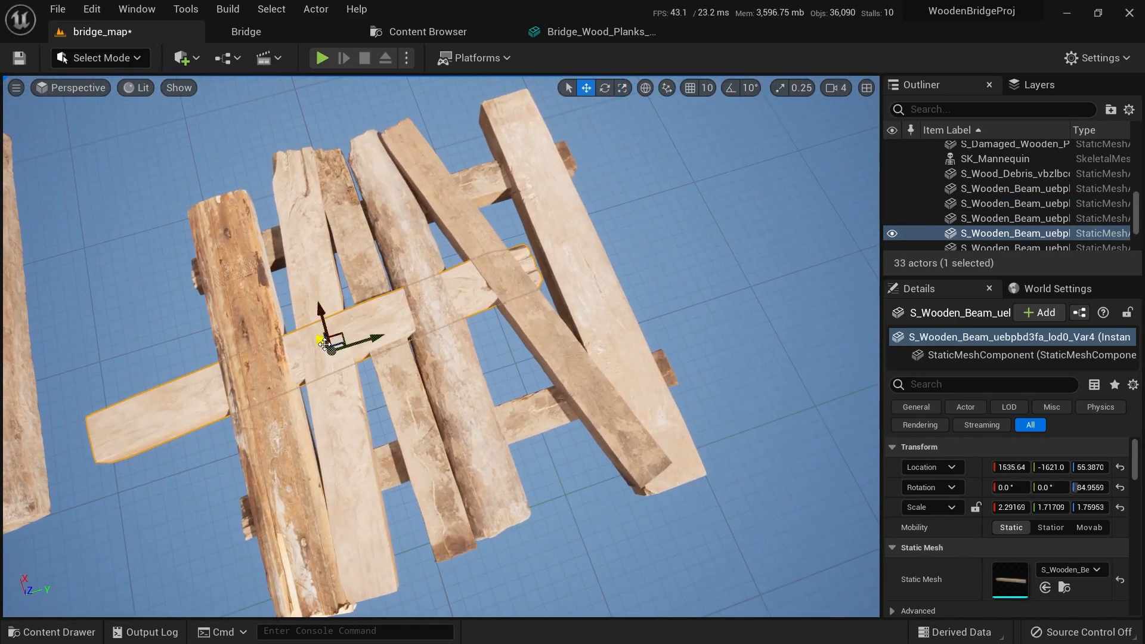
drag(320, 332, 320, 313)
Shrink the crosswise copy into a thin slat of about 0.99 × 0.41 × 0.46 scale and lower it to about 73.18 in Z
right_drag(320, 313, 319, 474)
key(r)
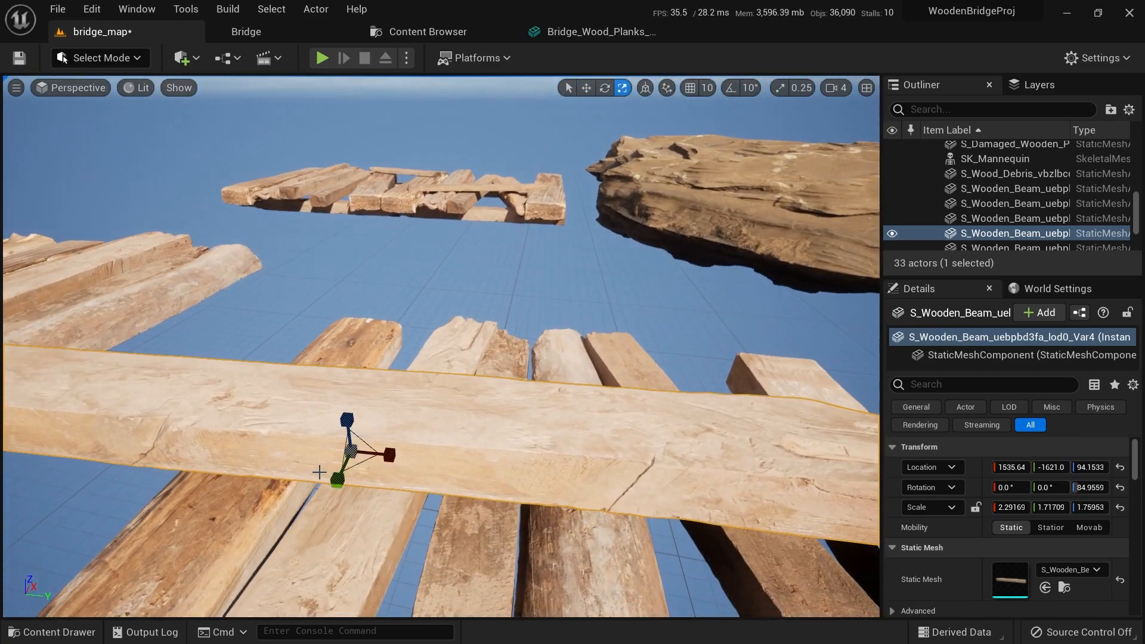
drag(353, 451, 331, 482)
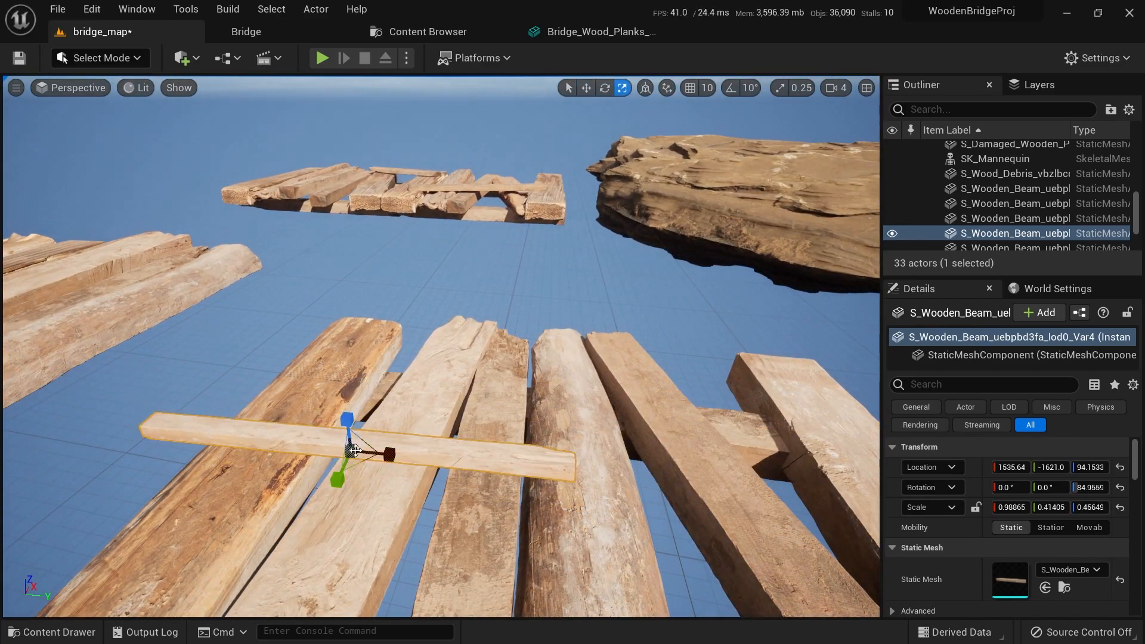
right_drag(357, 475, 506, 489)
key(e)
drag(561, 490, 611, 514)
key(w)
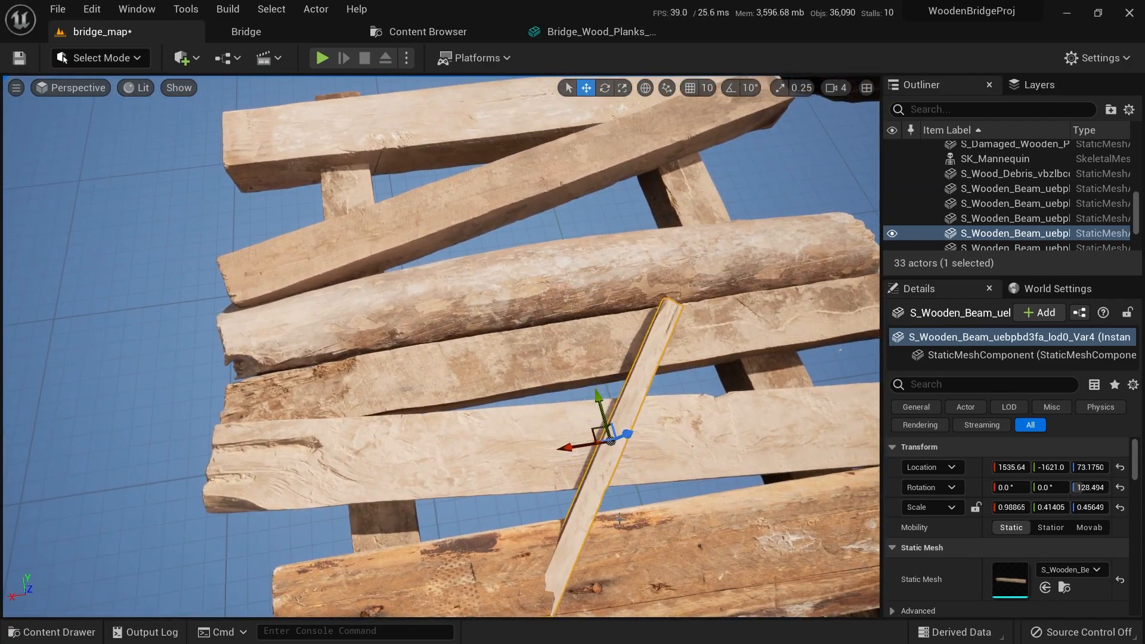
Move the slat to about 1583.86 in X and turn it to about 96° so it bridges the broken plank and adjacent beams
drag(587, 434, 472, 433)
right_drag(473, 433, 319, 306)
key(e)
key(Escape)
click(321, 305)
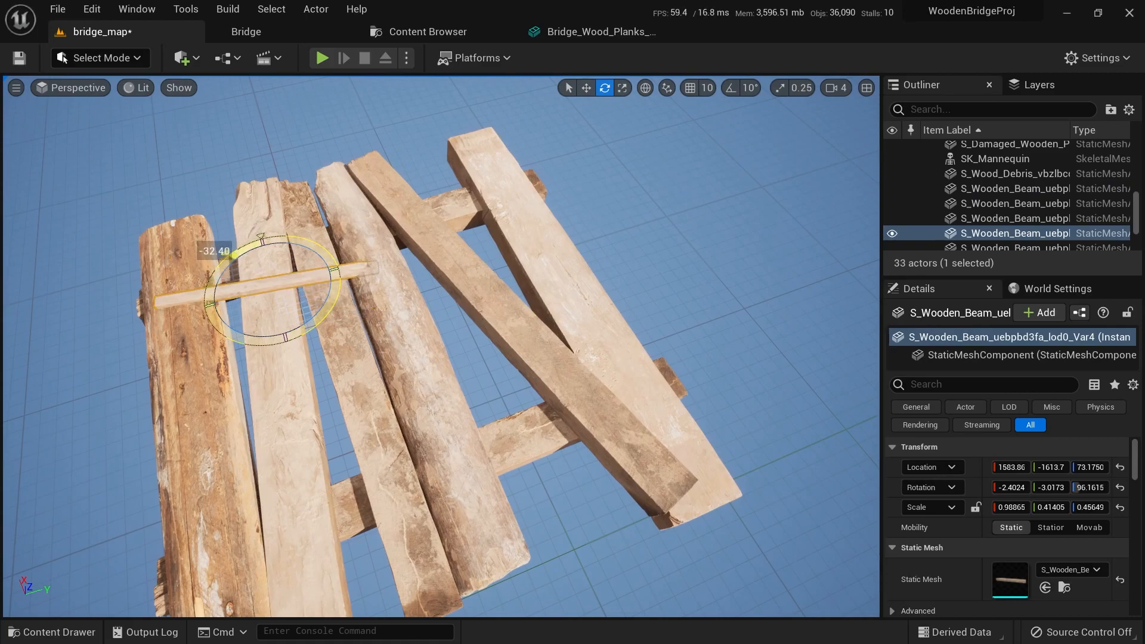
Duplicate the slat across the log and diagonal beam, widen it to about 0.91 in Y scale and rest it on them
alt+drag(287, 279, 298, 269)
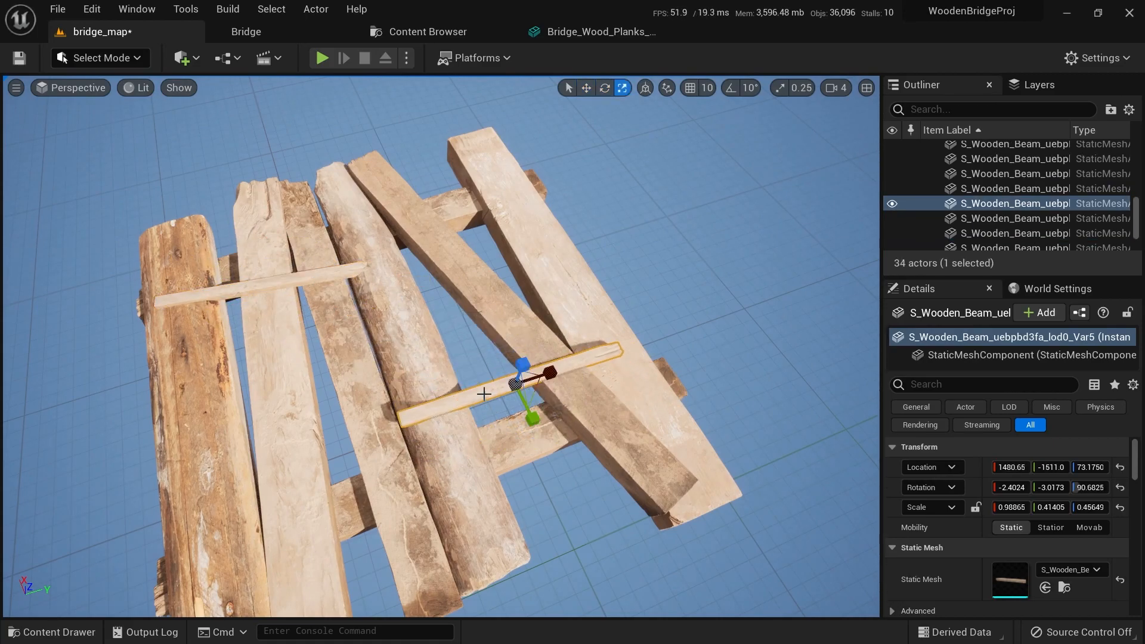
drag(533, 418, 536, 431)
right_drag(595, 279, 595, 143)
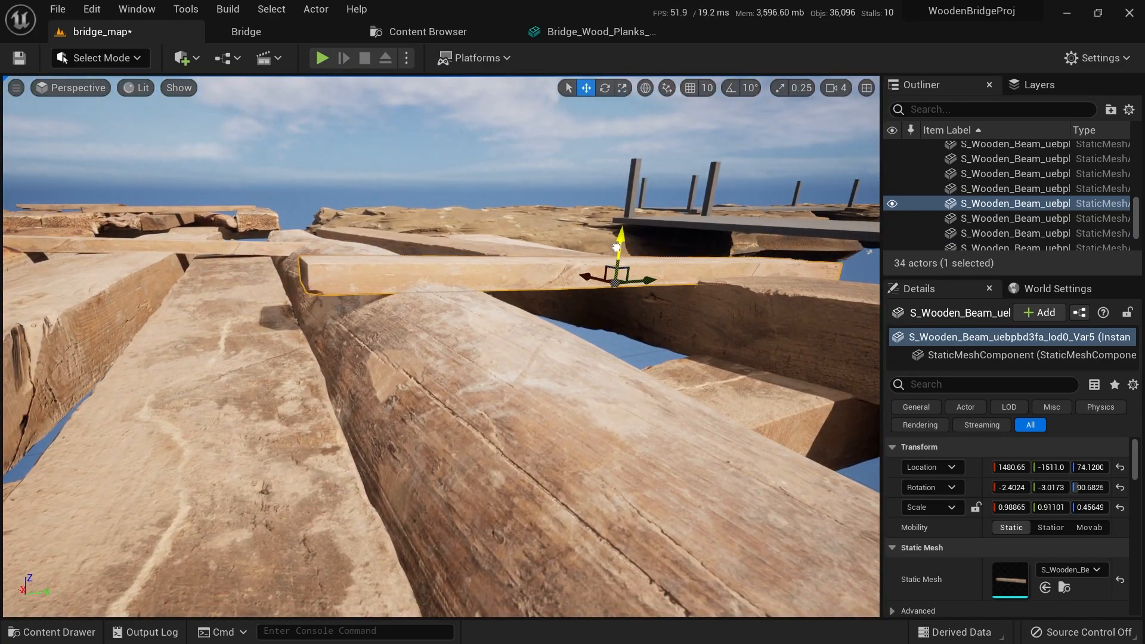
click(565, 80)
right_drag(565, 81, 565, 53)
right_drag(557, 296, 557, 322)
key(s)
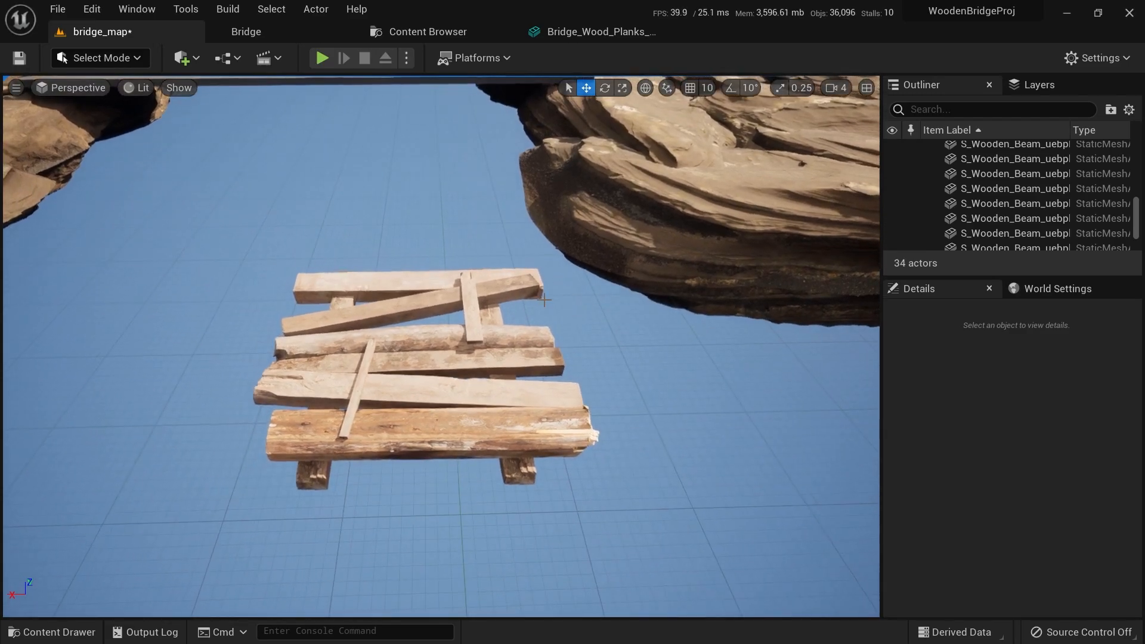
Slightly adjust the rotation of the wider slat lying across the log and diagonal beam
click(470, 306)
key(e)
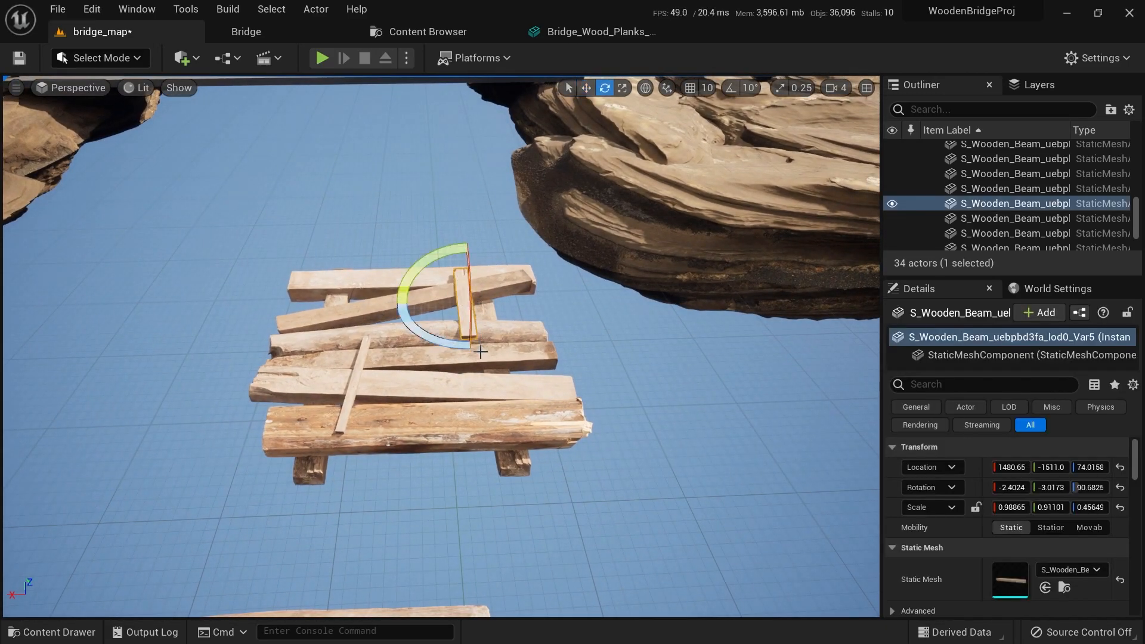
drag(393, 304, 393, 308)
key(Escape)
Select all ten pieces of the new plank section, including both cross supports and both slats, and test-move them before undoing the move
key(s)
right_drag(393, 308, 429, 411)
key(w)
key(a)
key(w)
click(396, 486)
shift+click(402, 370)
shift+click(353, 221)
shift+click(348, 234)
shift+click(243, 283)
key(d)
right_drag(243, 283, 179, 245)
shift+click(395, 320)
shift+click(474, 299)
shift+click(530, 299)
shift+click(557, 279)
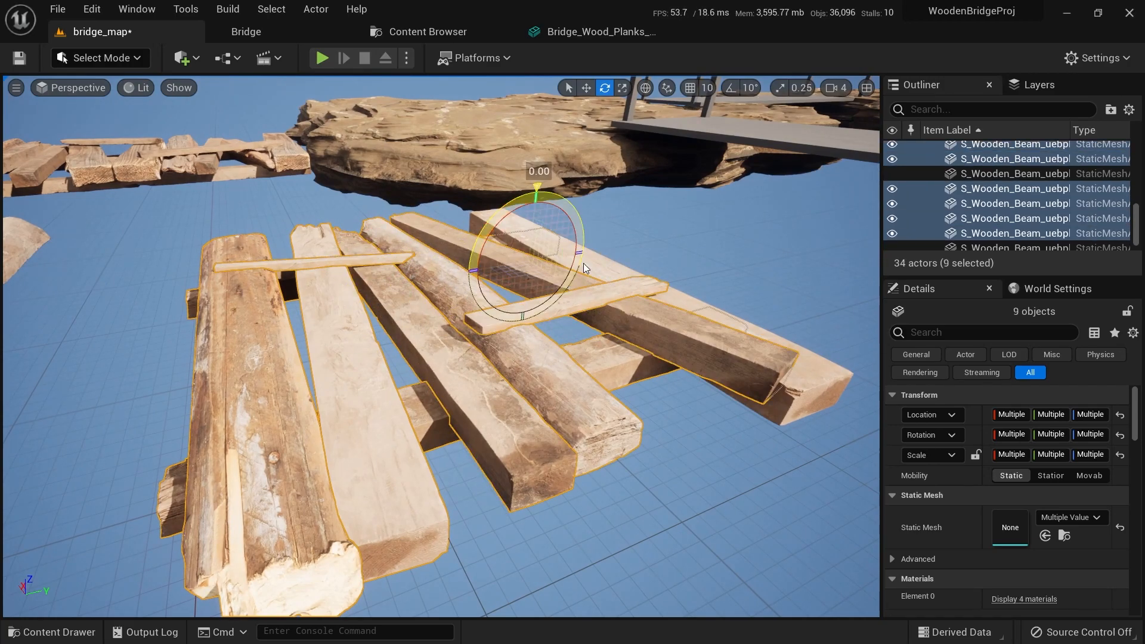
shift+click(629, 299)
mouse_move(619, 257)
mouse_down()
mouse_move(776, 227)
mouse_move(602, 262)
mouse_up()
key(ctrl+z)
Merge the ten selected plank pieces into one new mesh object named 02 in Modeling mode, deleting the input pieces
click(101, 58)
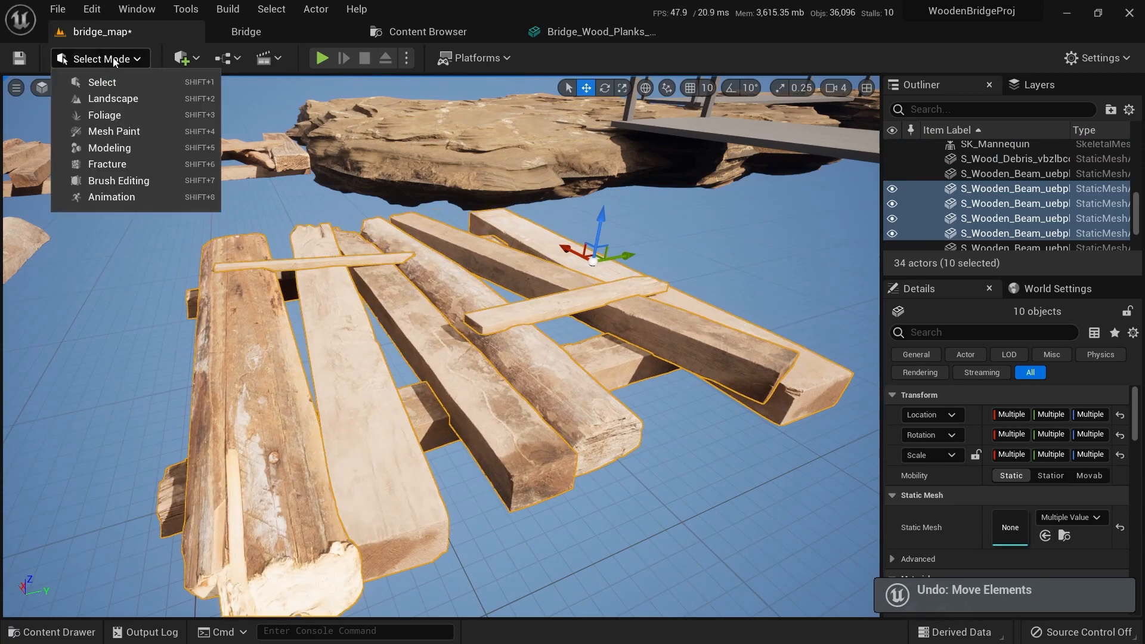
click(105, 148)
key(f)
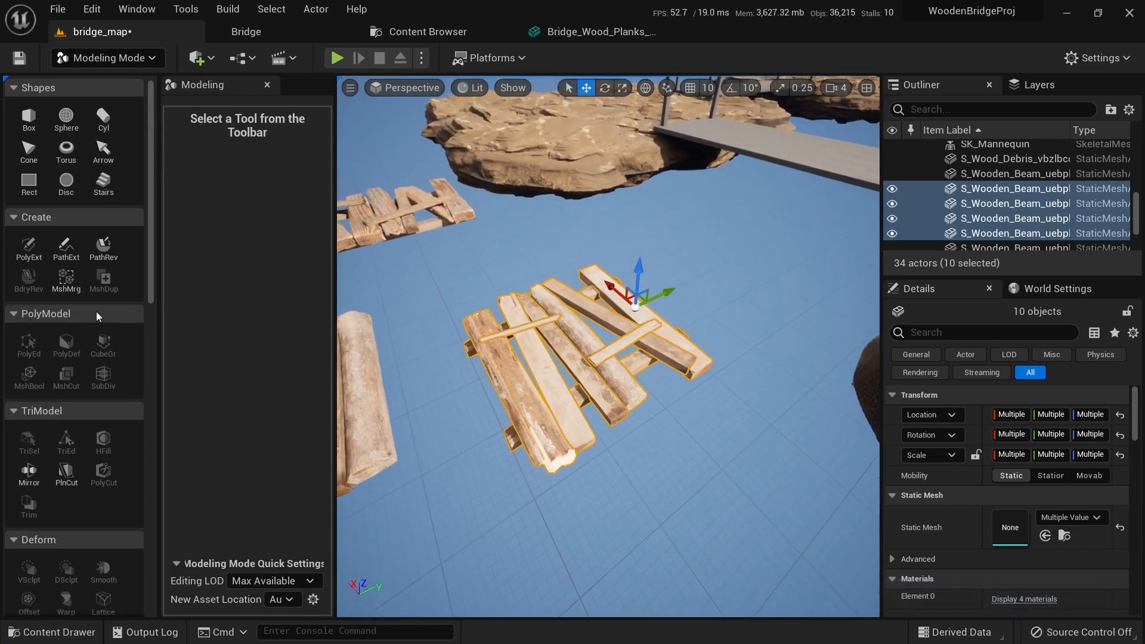
click(67, 280)
text(02)
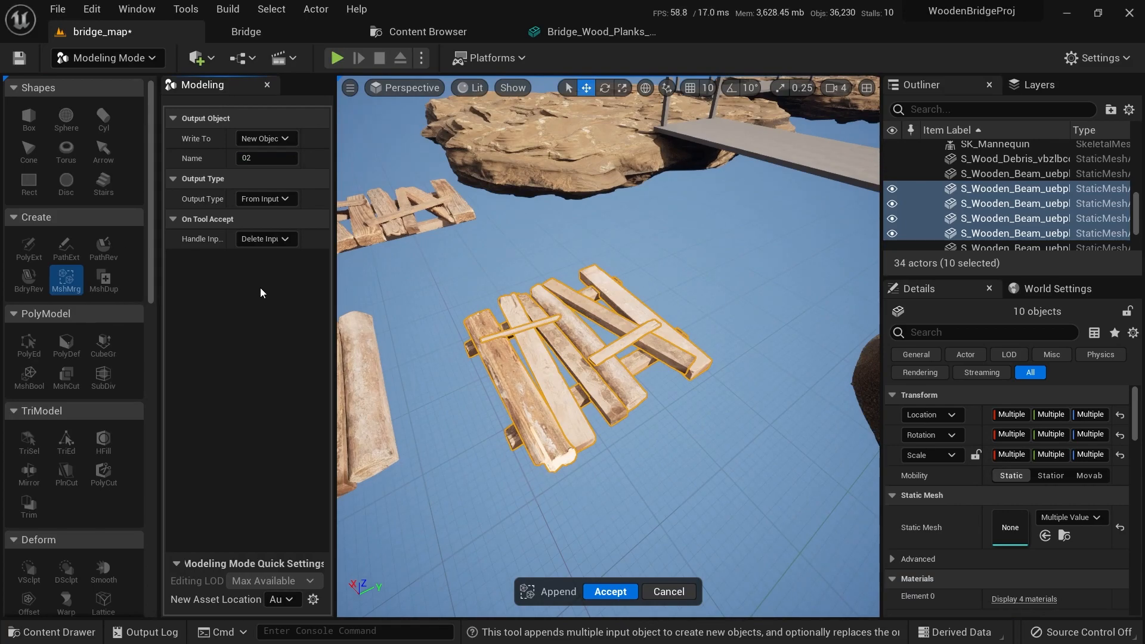
click(628, 598)
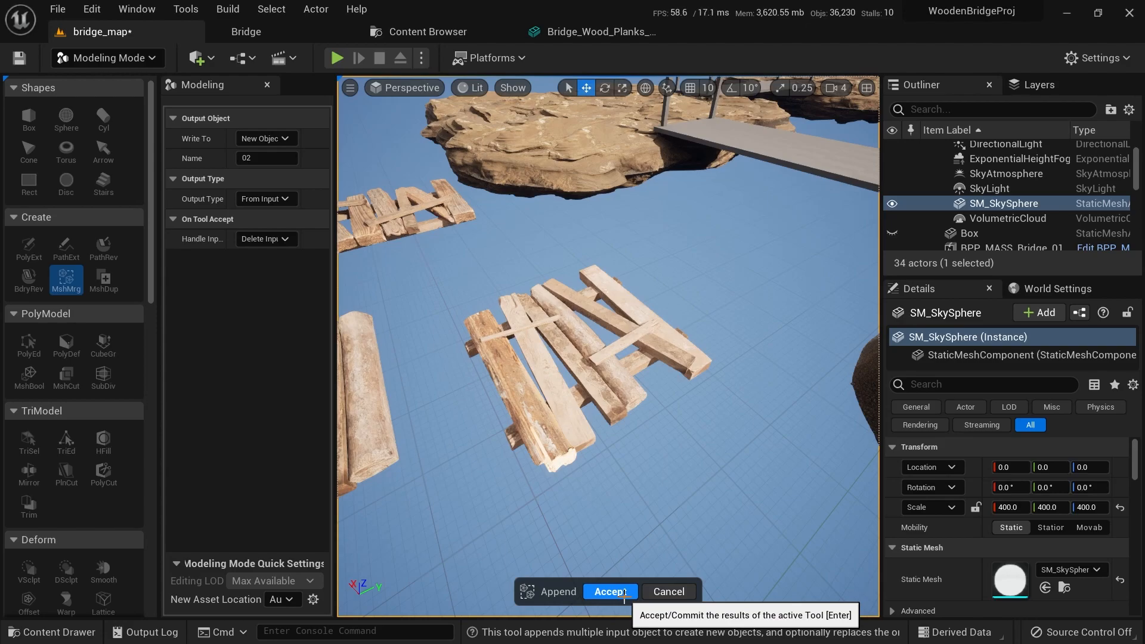
click(624, 596)
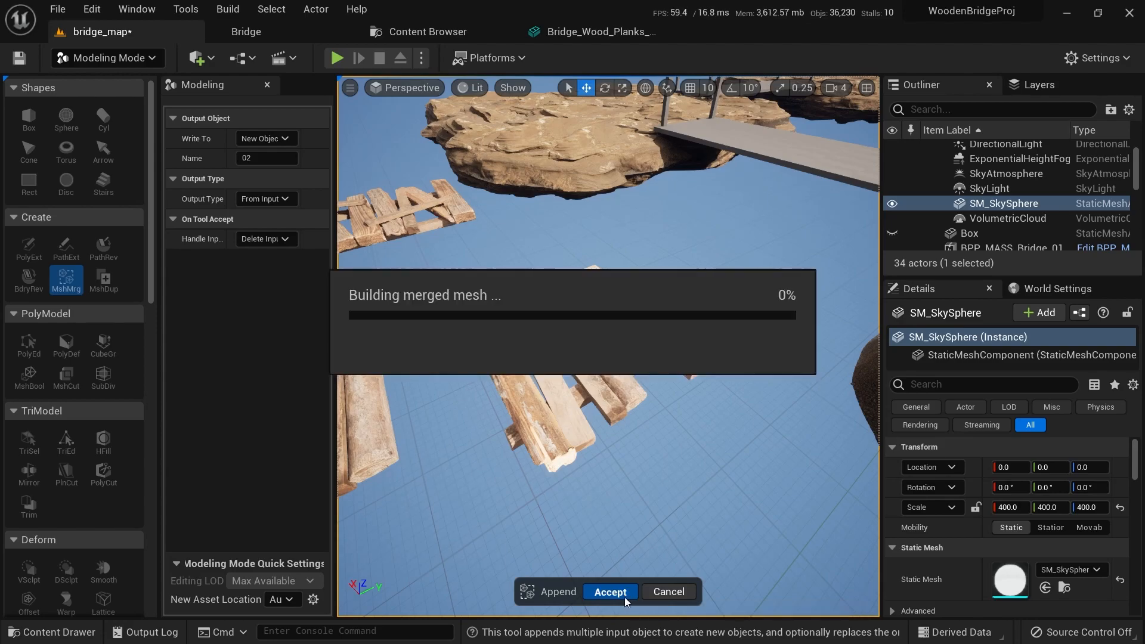
Set the merged 02 mesh's Collision Complexity to Project Default, give it convex collision with a hull count of 4, and save it
key(s)
right_drag(637, 374, 637, 307)
key(w)
drag(625, 404, 645, 425)
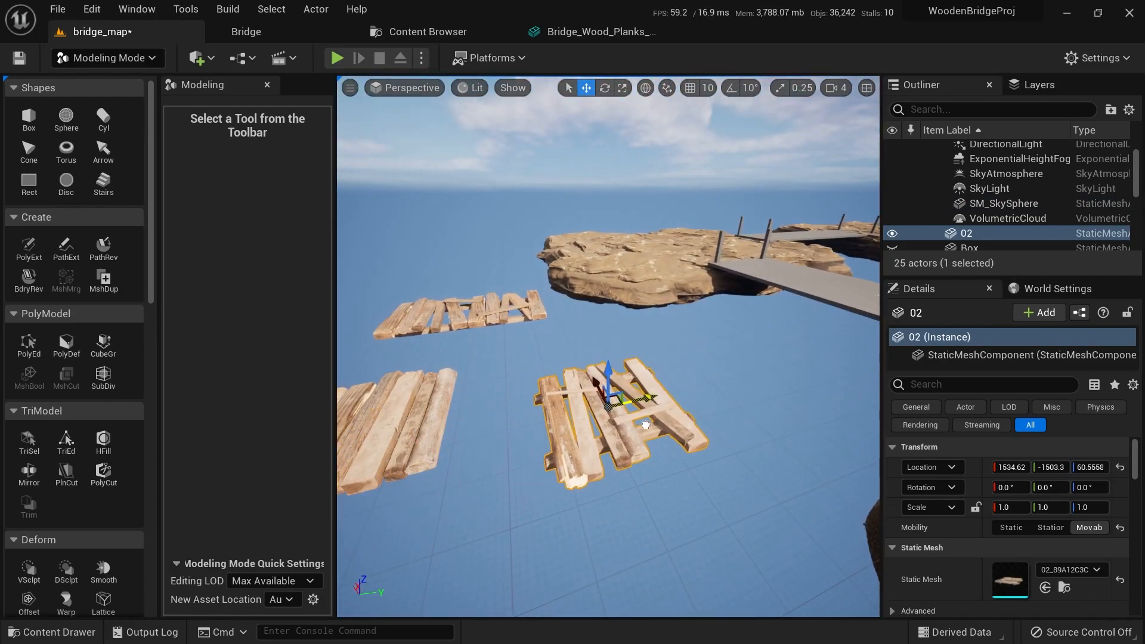
double_click(1012, 576)
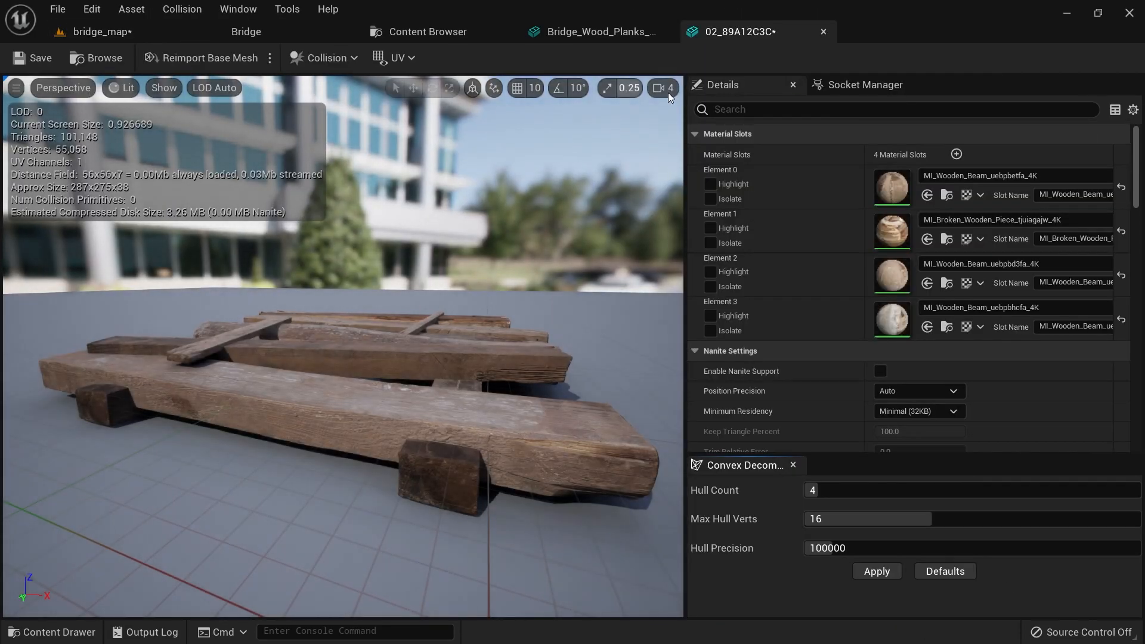
key(BackSpace)
text(pl)
click(940, 197)
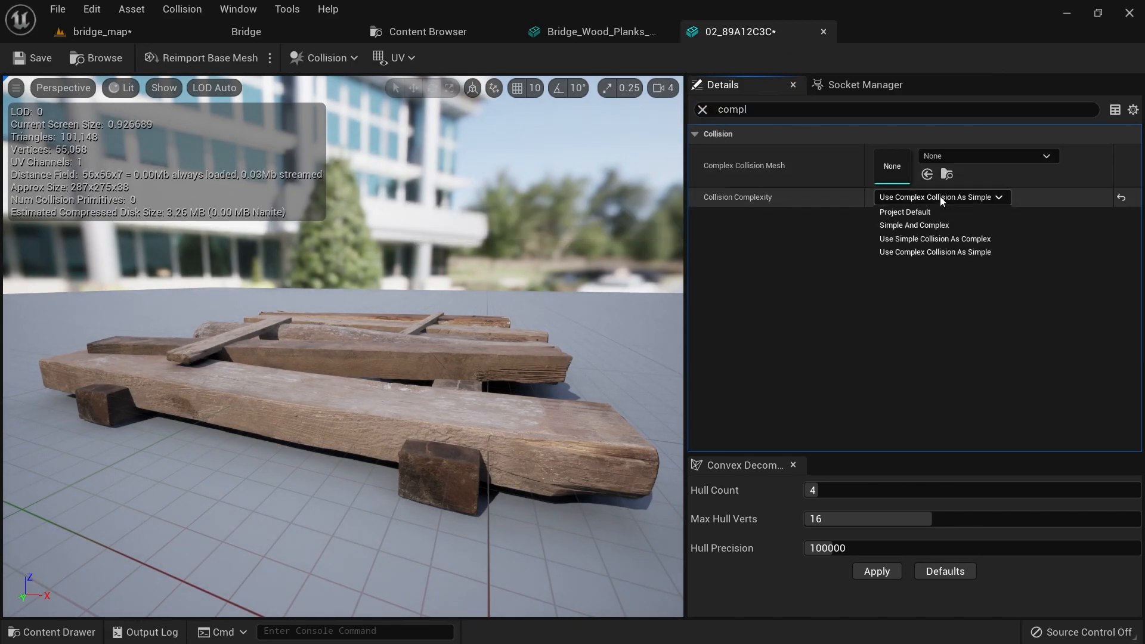
click(893, 212)
click(704, 110)
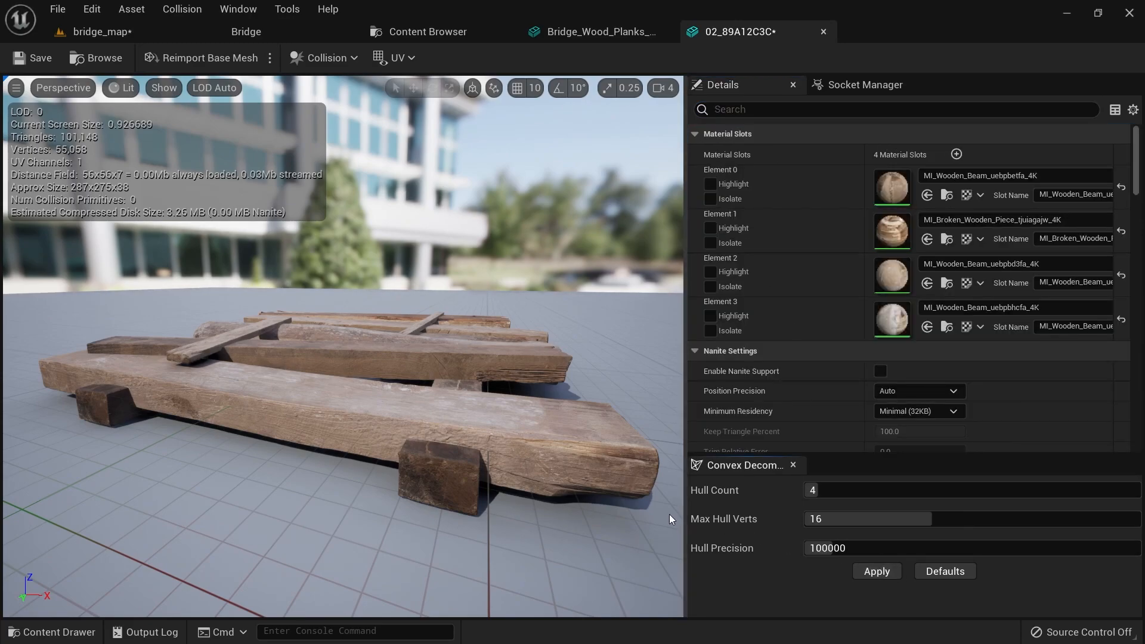
alt+drag(543, 361, 194, 240)
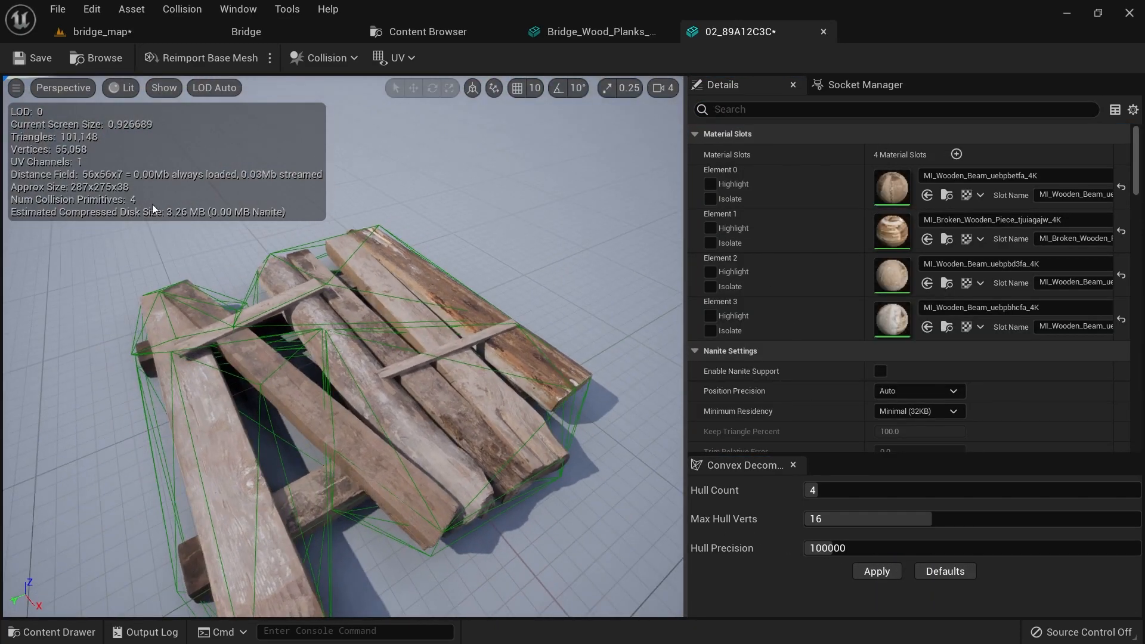
click(34, 58)
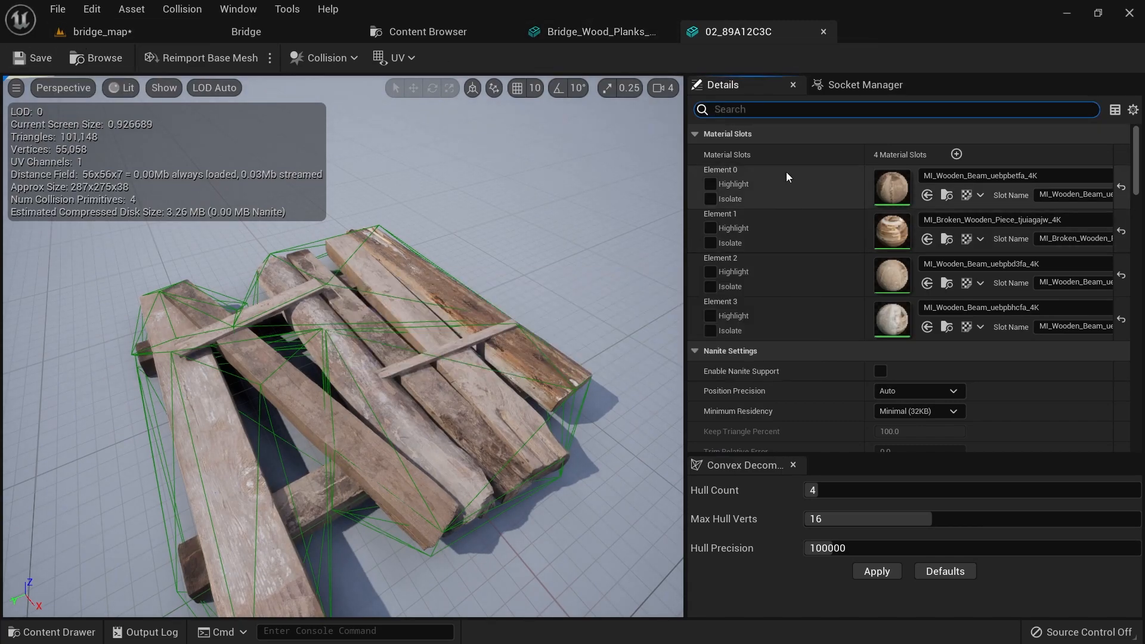
Enable Nanite support on the 02 mesh, apply the change and close its editor
click(881, 370)
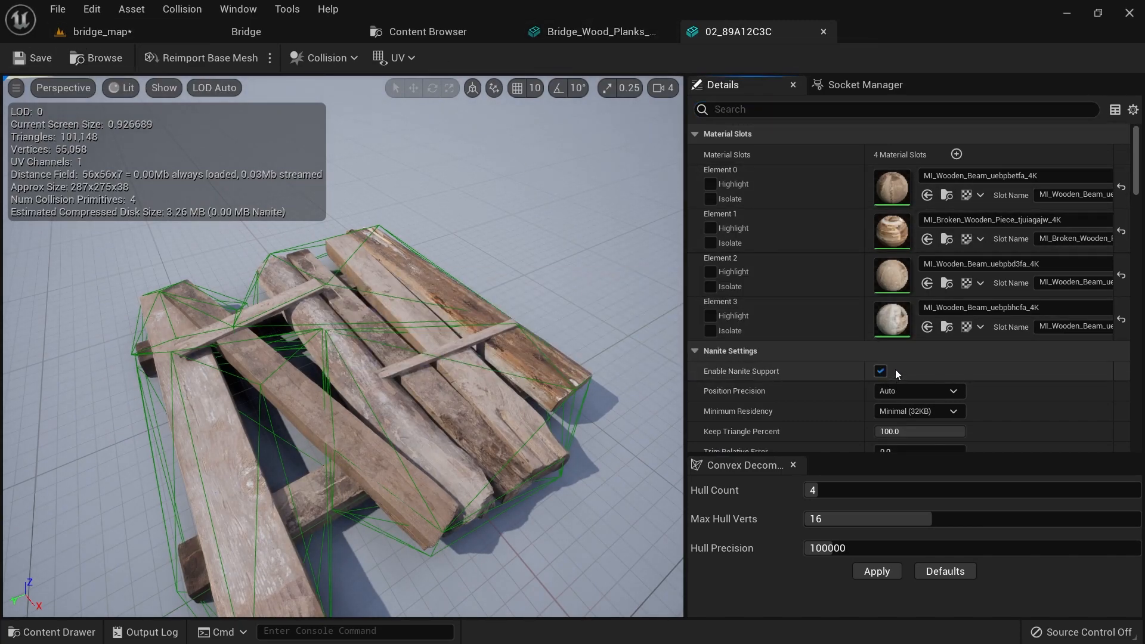
scroll(893, 371, down, 3)
click(911, 369)
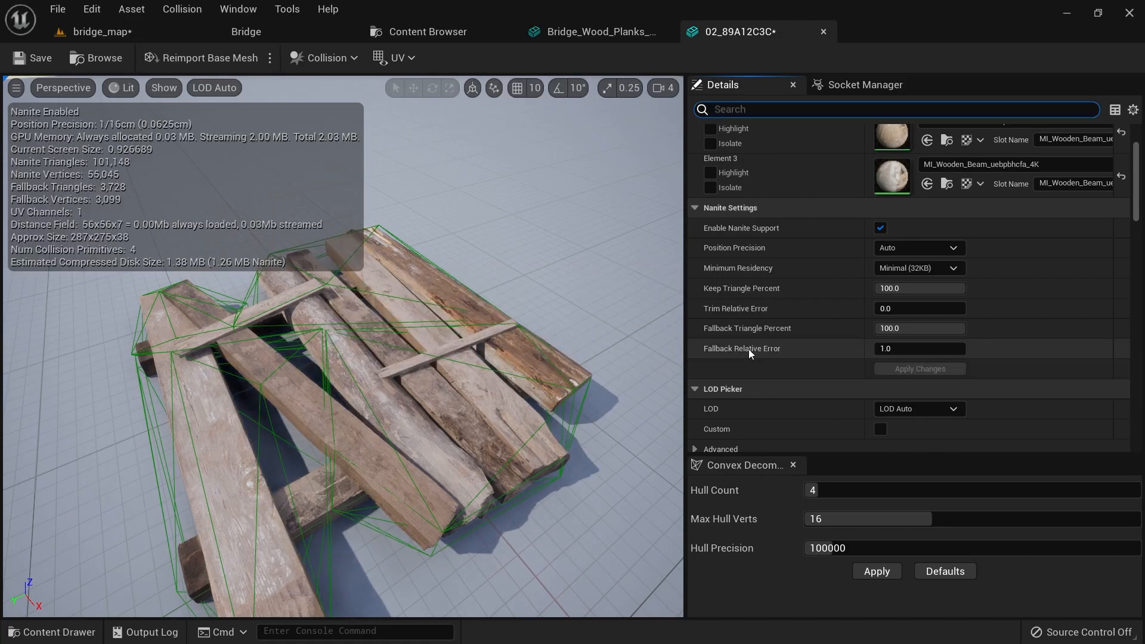
middle_click(747, 33)
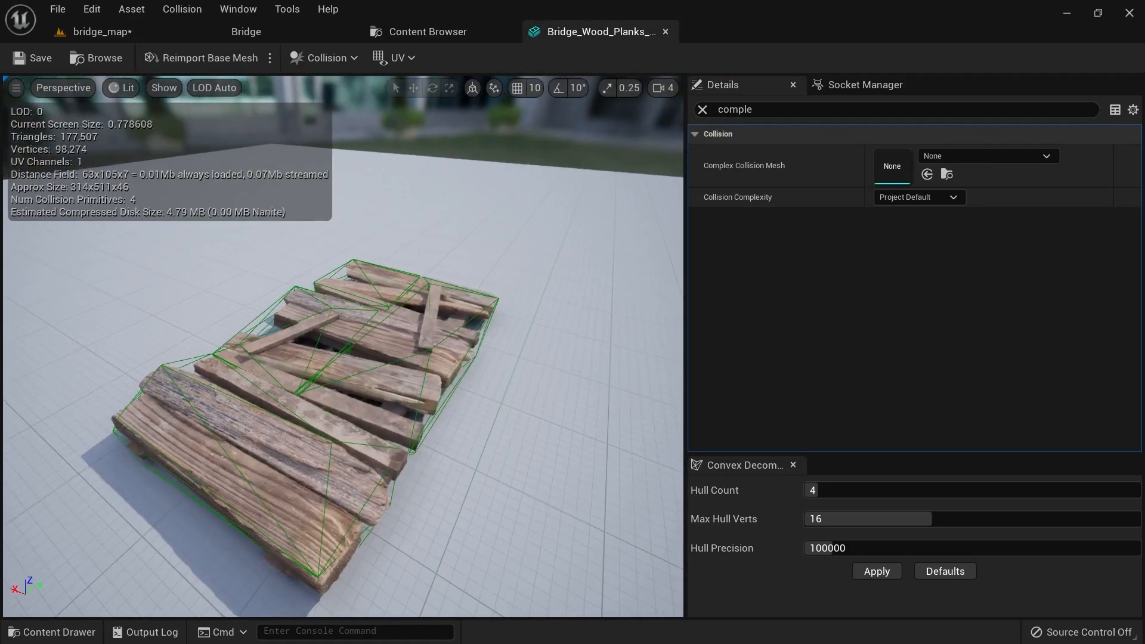
Enable Nanite support on the Bridge_Wood_Planks_01 kit mesh, apply the change and close its editor
click(705, 109)
click(880, 326)
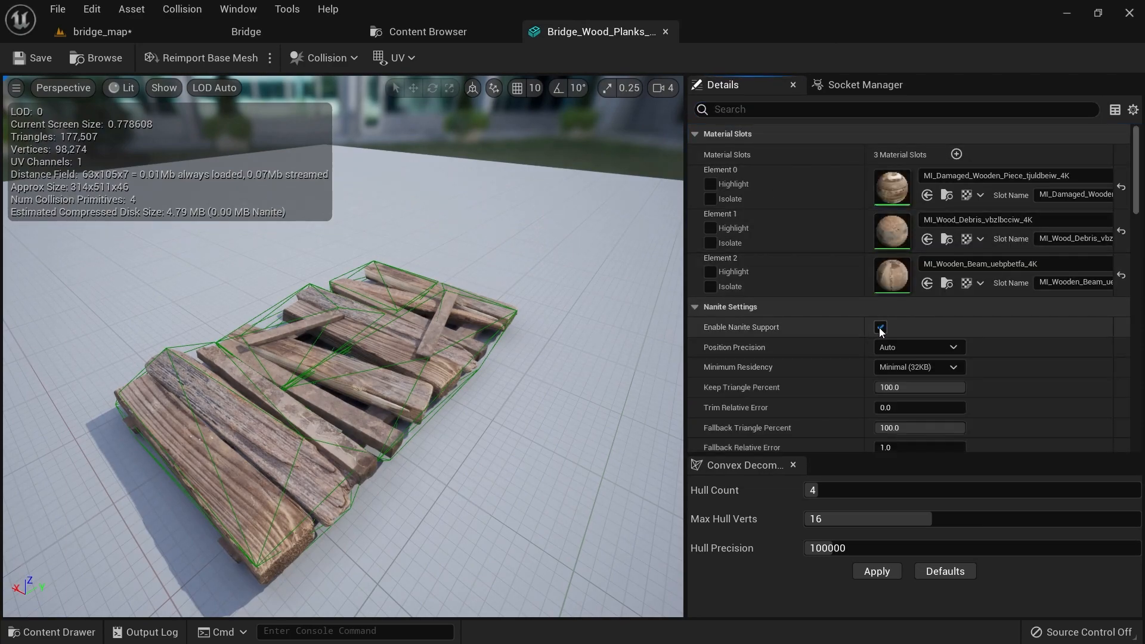
scroll(914, 396, down, 2)
click(910, 399)
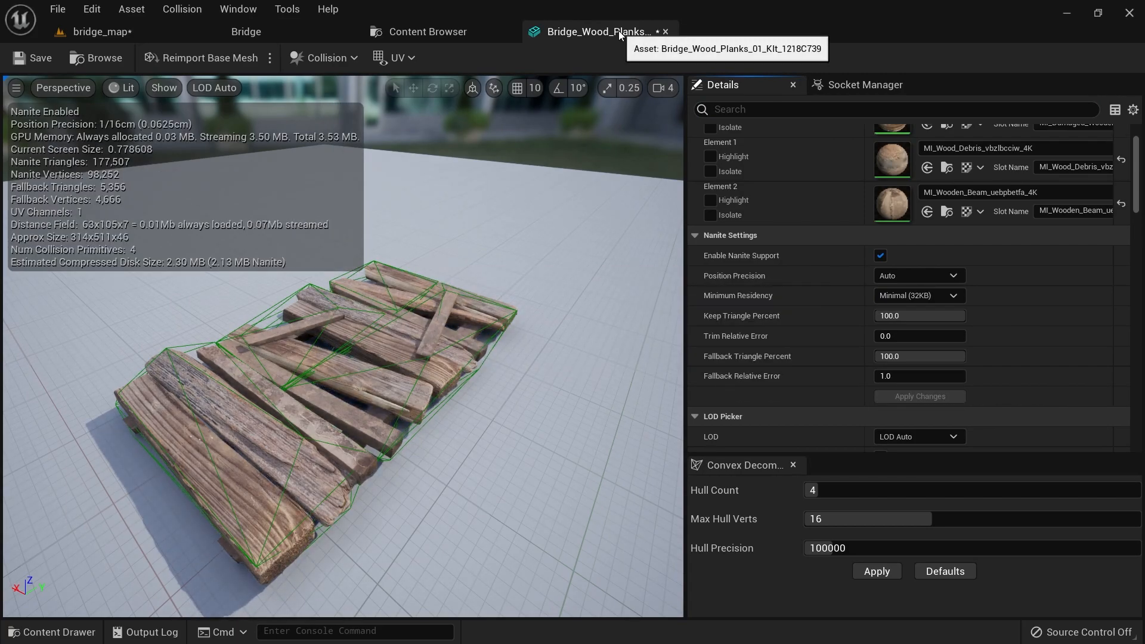
middle_click(619, 34)
Return to the bridge_map level and switch from Modeling to Select mode
click(141, 33)
right_drag(591, 399, 531, 257)
key(shift+1)
right_drag(127, 383, 364, 310)
click(242, 358)
Delete the loose wooden plank section lying on the deck of the first prototype bridge
click(634, 363)
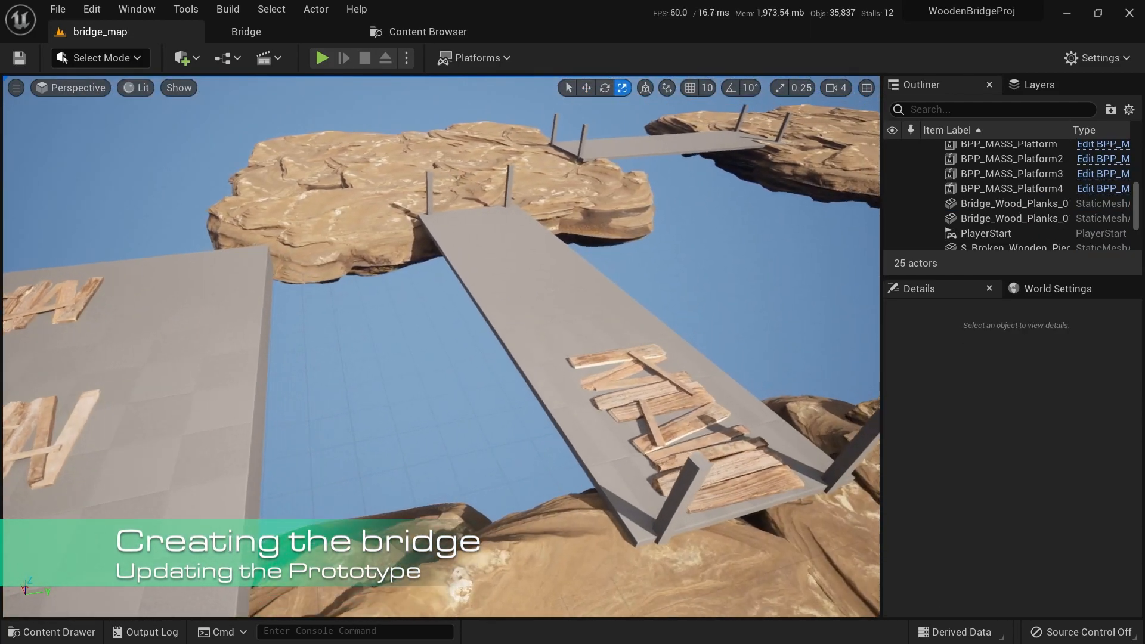
right_drag(730, 410, 730, 454)
click(730, 410)
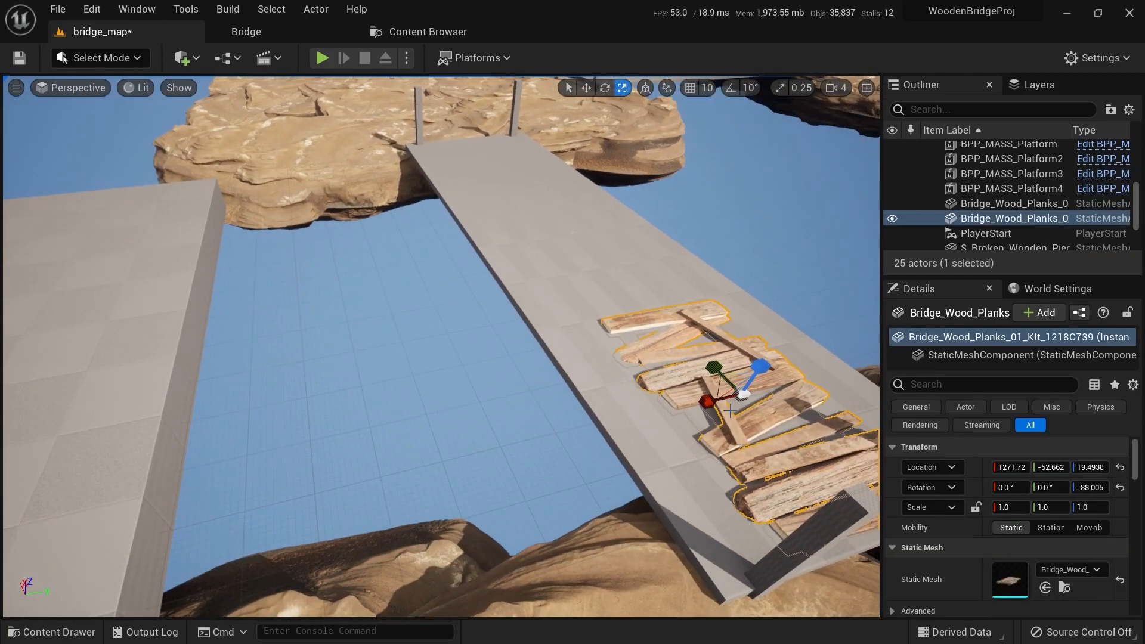
key(Delete)
Open BPP_MASS_Bridge_01 for in-level editing and select its deck box
click(603, 401)
right_drag(603, 401, 573, 365)
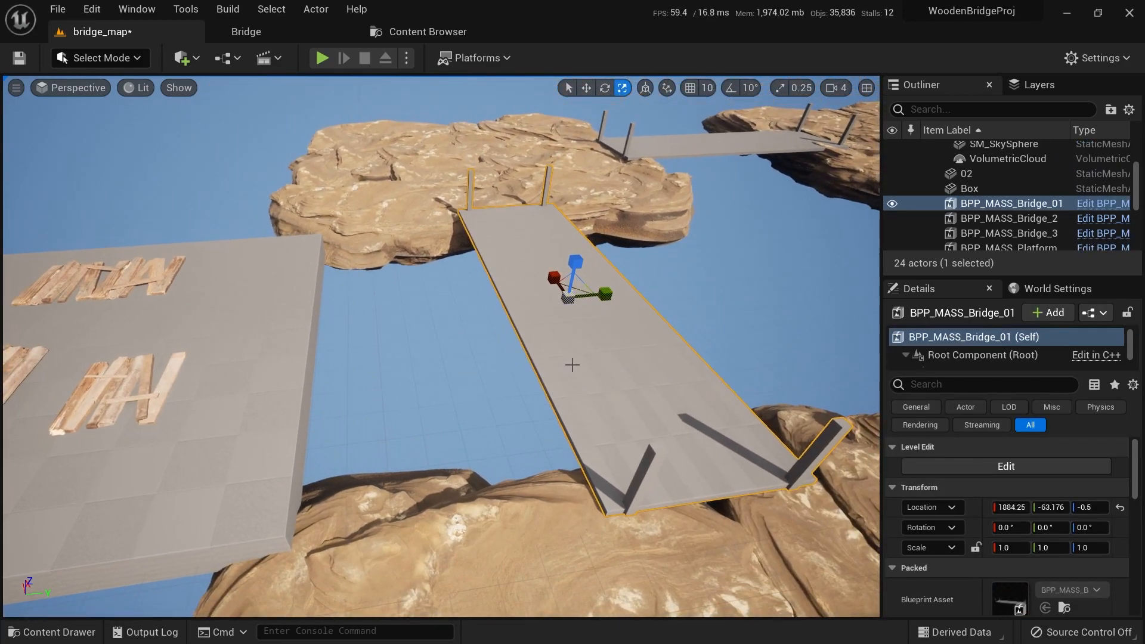
right_click(539, 253)
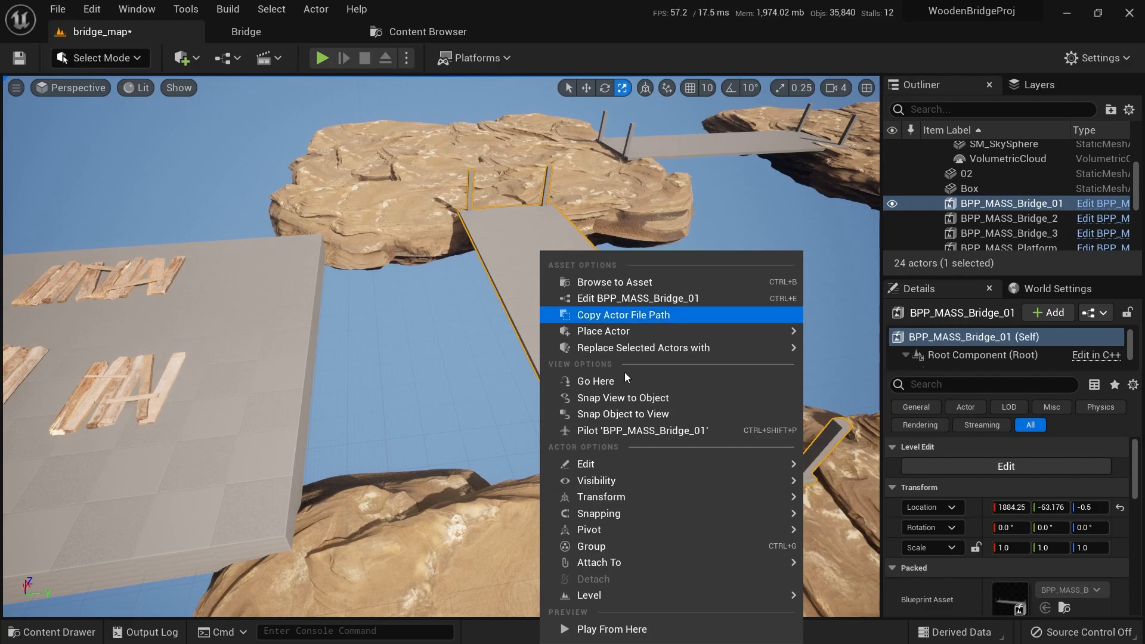
mouse_move(738, 600)
click(832, 546)
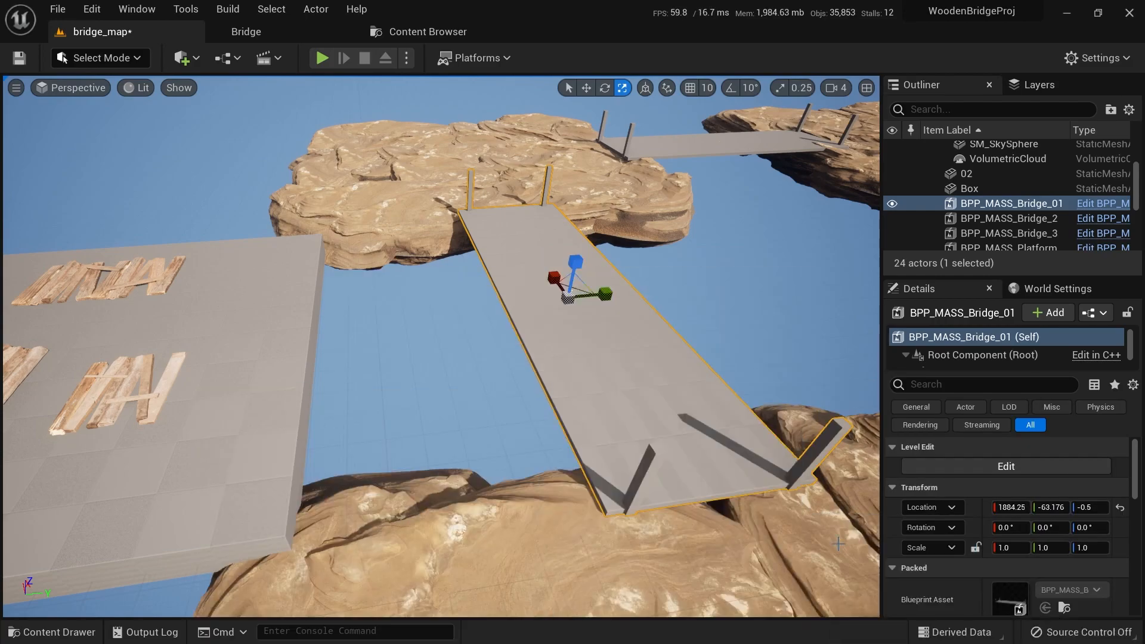
click(554, 318)
key(f)
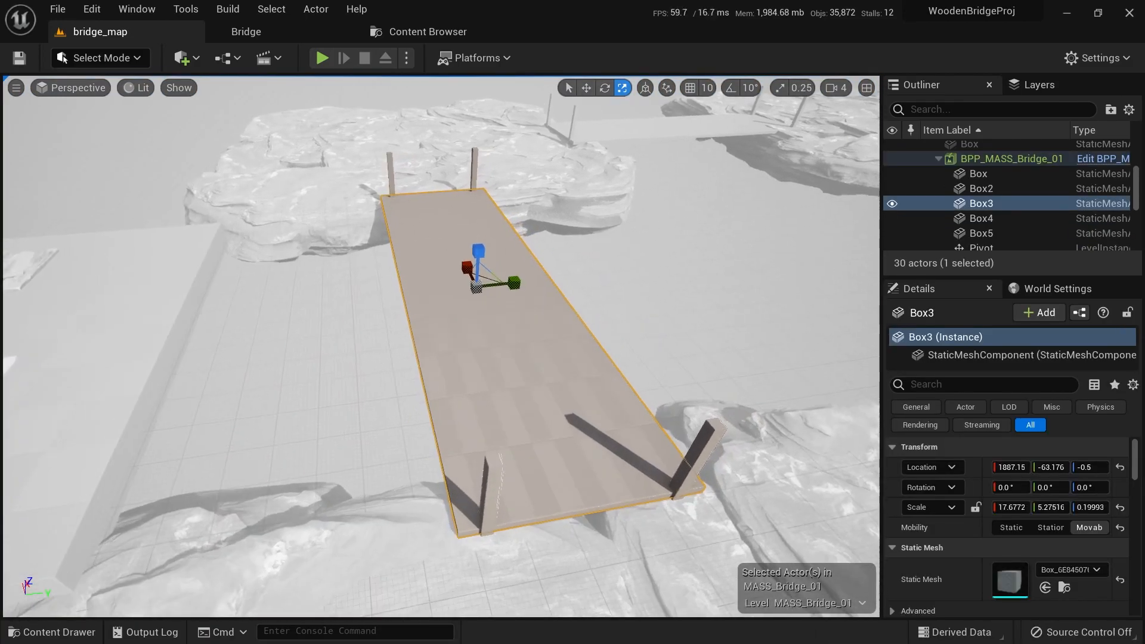
Place the Bridge_Wood_Planks_01 kit mesh at the near end of the deck, turned to about -89° so its planks lie crosswise
key(ctrl+space)
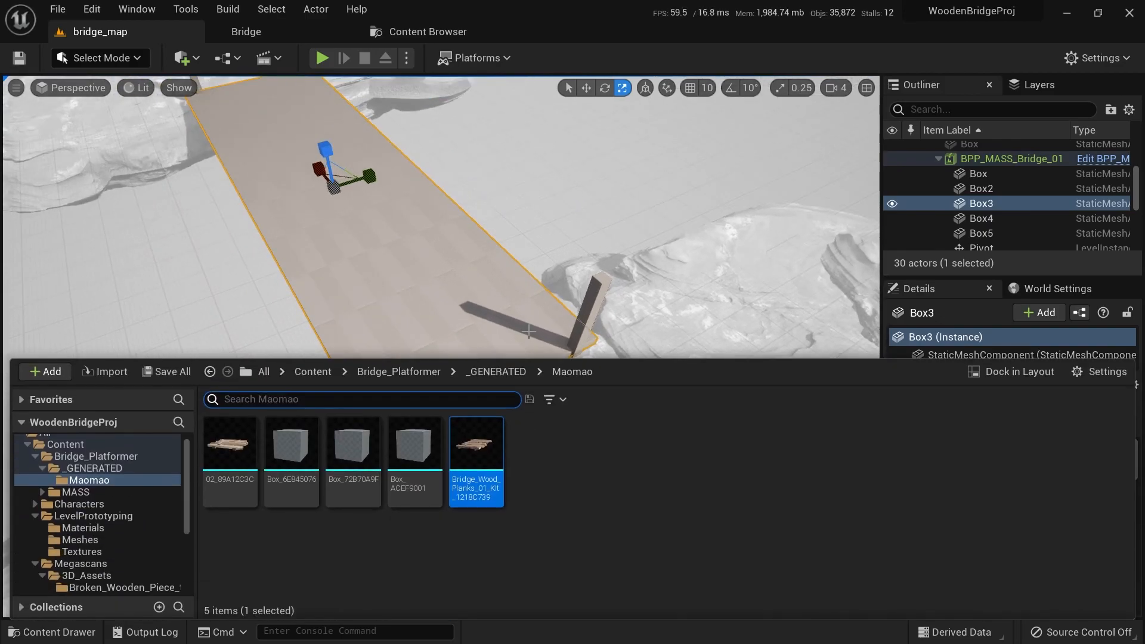
drag(476, 456, 465, 346)
right_drag(464, 346, 417, 358)
key(e)
drag(406, 454, 391, 462)
drag(353, 371, 286, 430)
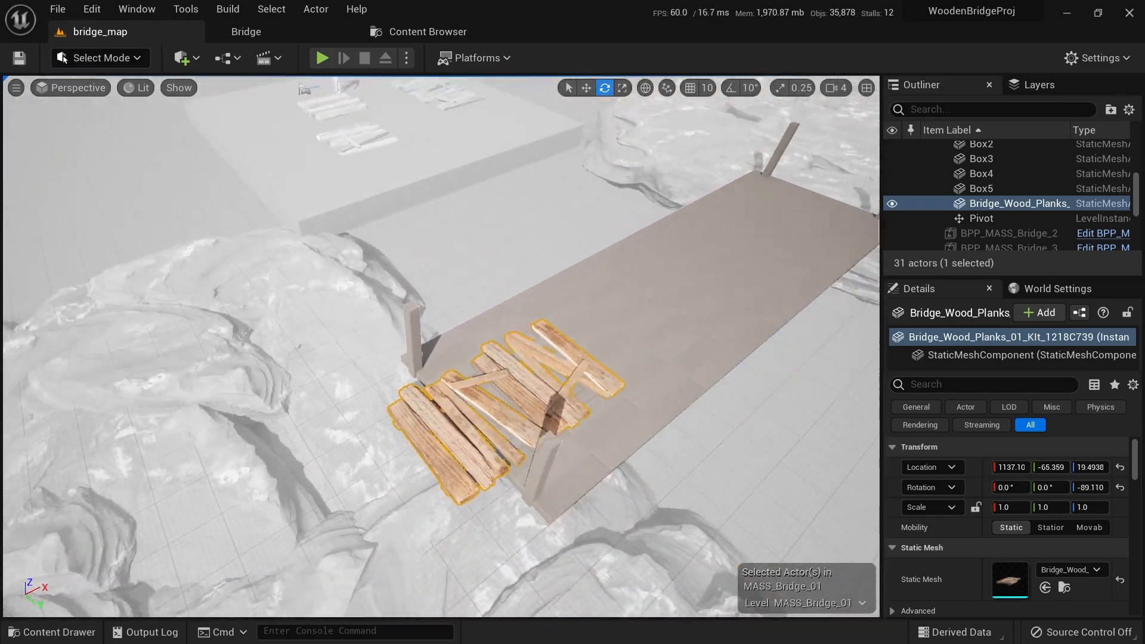
Slide the plank section along the deck to about 1249.71 in X and try widening it to about 1.015 in X scale
key(w)
key(f)
drag(456, 367, 549, 361)
alt+drag(418, 334, 501, 338)
key(r)
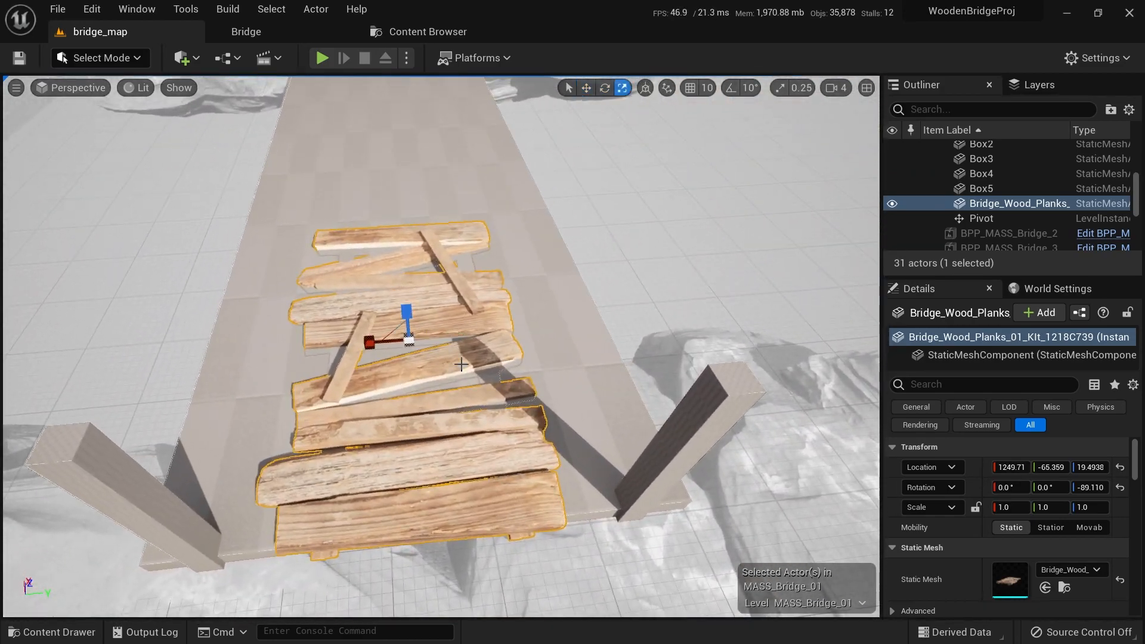
mouse_move(373, 342)
mouse_down()
mouse_move(332, 345)
mouse_move(362, 345)
mouse_up()
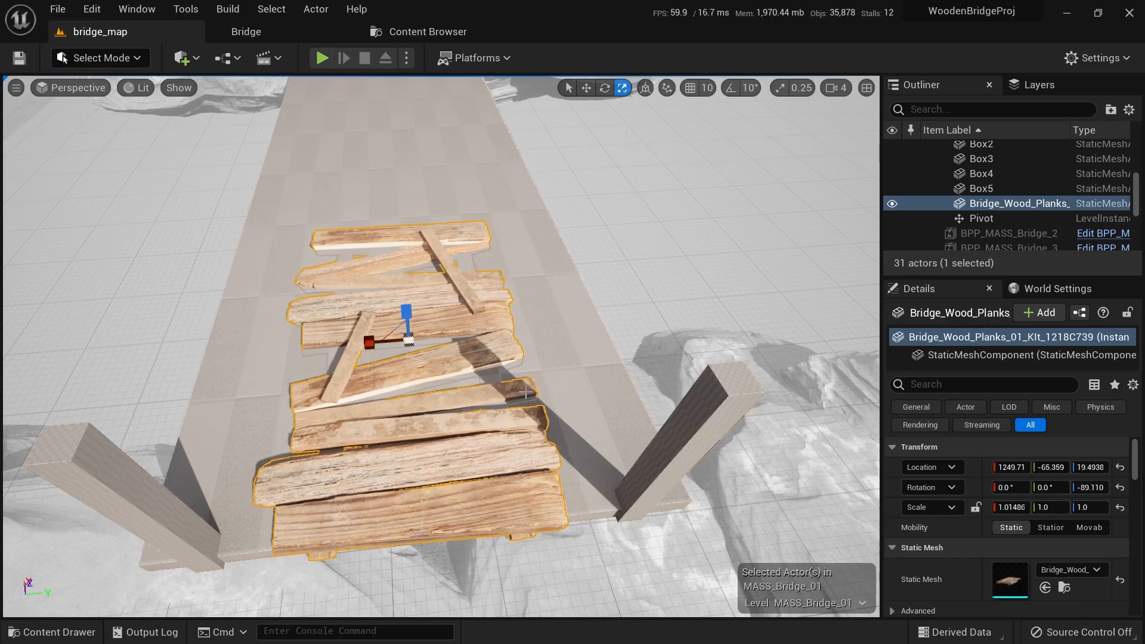
Duplicate the plank section farther along the deck to about 1744.38 in X and turn the copy to about -271°
right_drag(527, 393, 729, 498)
key(w)
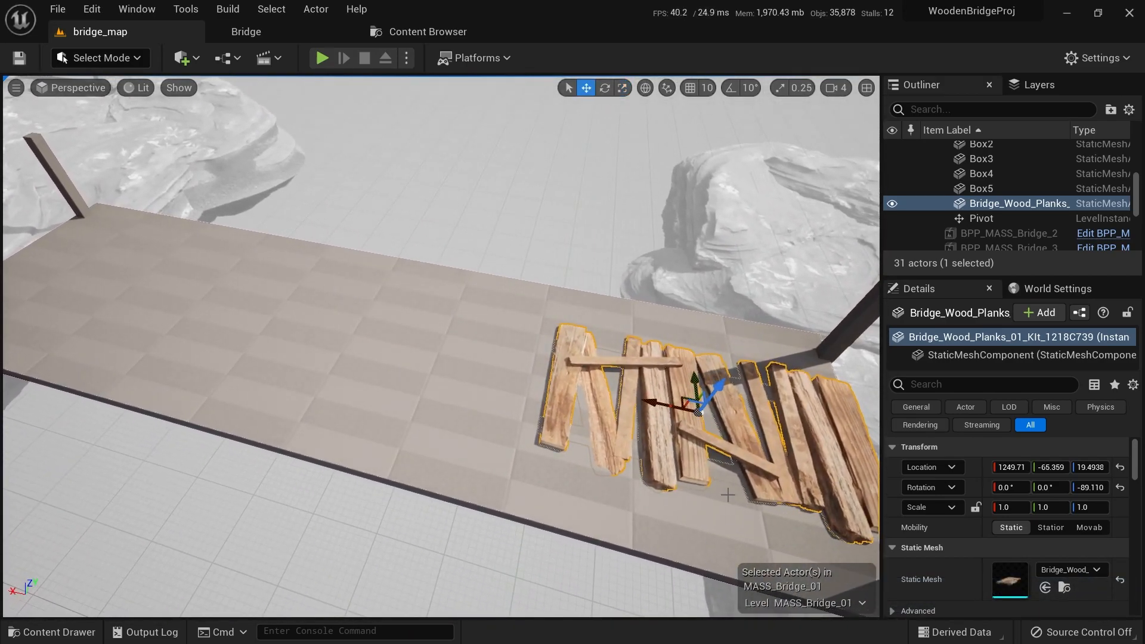
alt+drag(650, 399, 375, 355)
key(e)
mouse_move(477, 382)
mouse_down()
mouse_move(370, 420)
mouse_move(495, 376)
mouse_up()
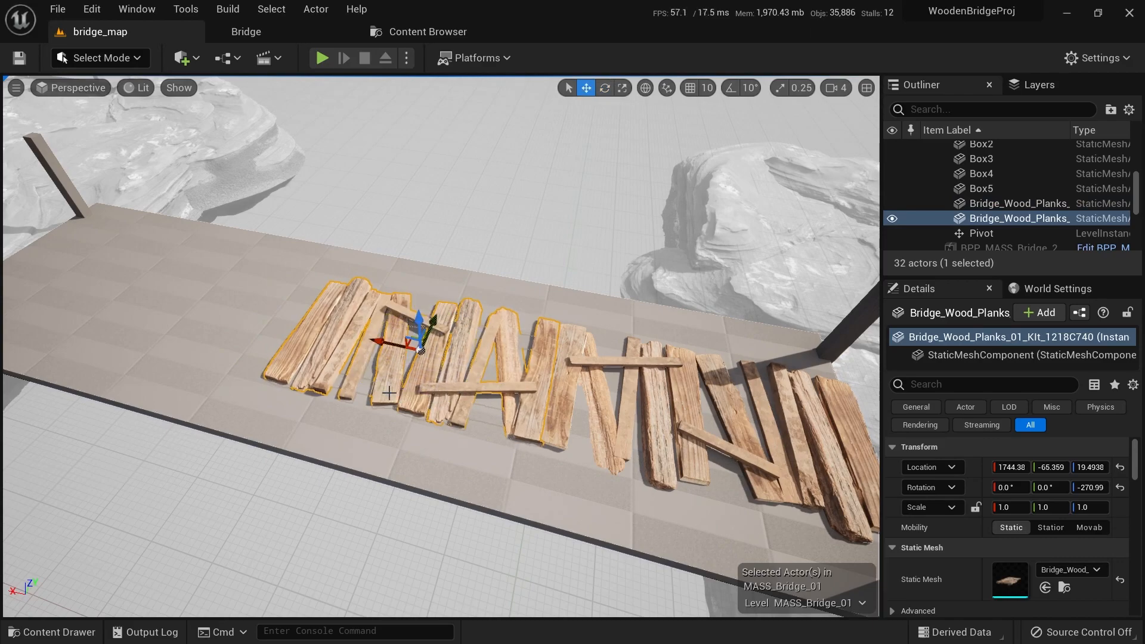
Place the 02 plank mesh between the two plank sections, sliding the second section along the deck to make room
key(ctrl+space)
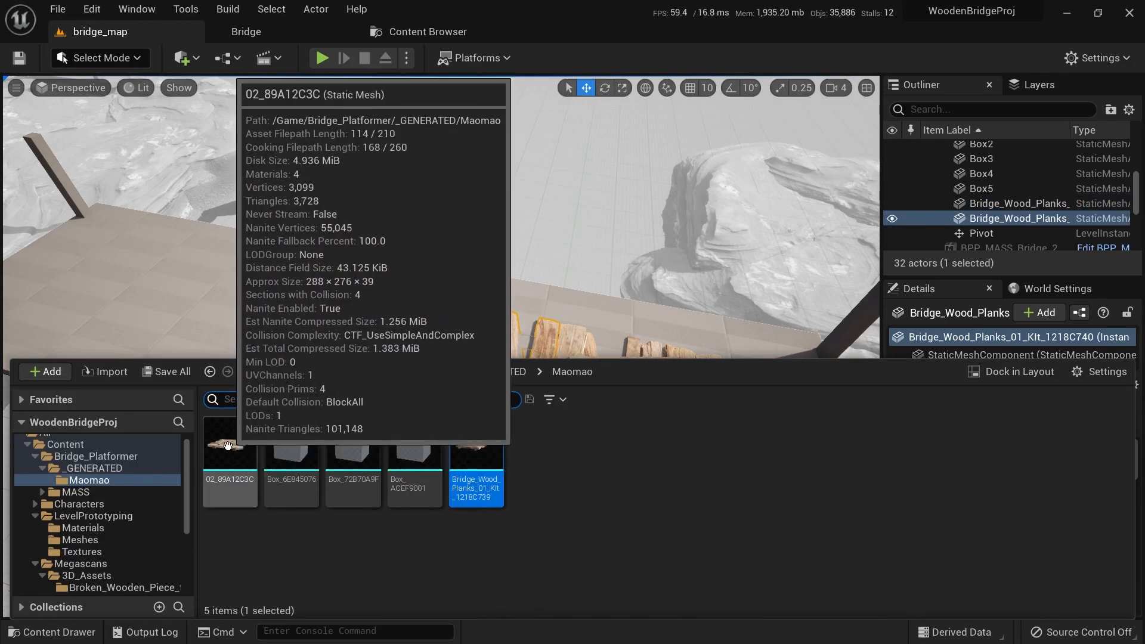
drag(236, 456, 520, 379)
click(258, 331)
click(379, 367)
drag(396, 347, 331, 335)
click(518, 397)
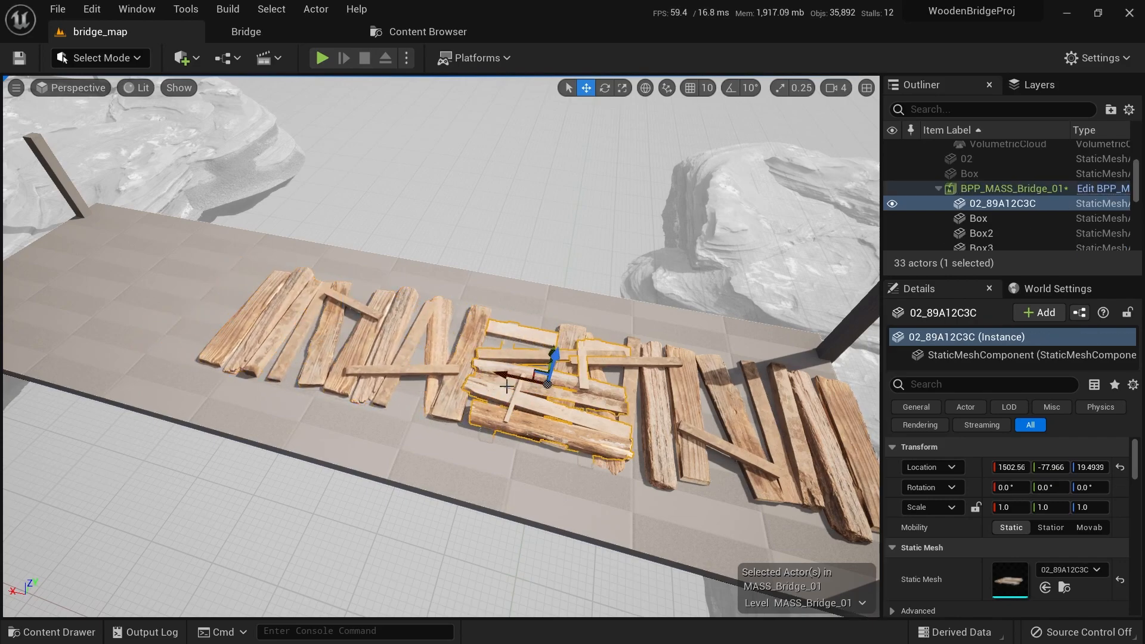
drag(509, 379, 444, 369)
Slide the second Bridge_Wood_Planks section along the deck to about 2013.32 in X, beyond the 02 section
right_drag(443, 369, 144, 364)
key(s)
click(582, 343)
right_drag(582, 343, 495, 325)
drag(525, 378, 594, 378)
key(a)
right_drag(582, 381, 721, 399)
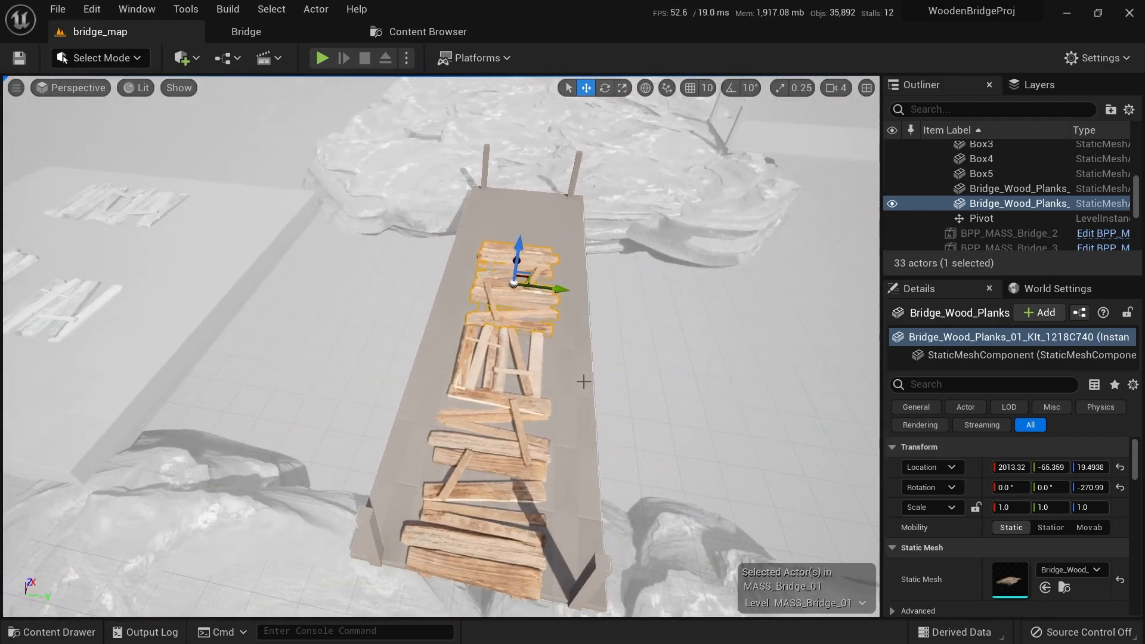
Turn the 02 section to about -89.8° and fit it between the two plank sections at about 1627.05 in X
key(Escape)
click(719, 359)
right_drag(628, 412, 817, 420)
key(a)
key(s)
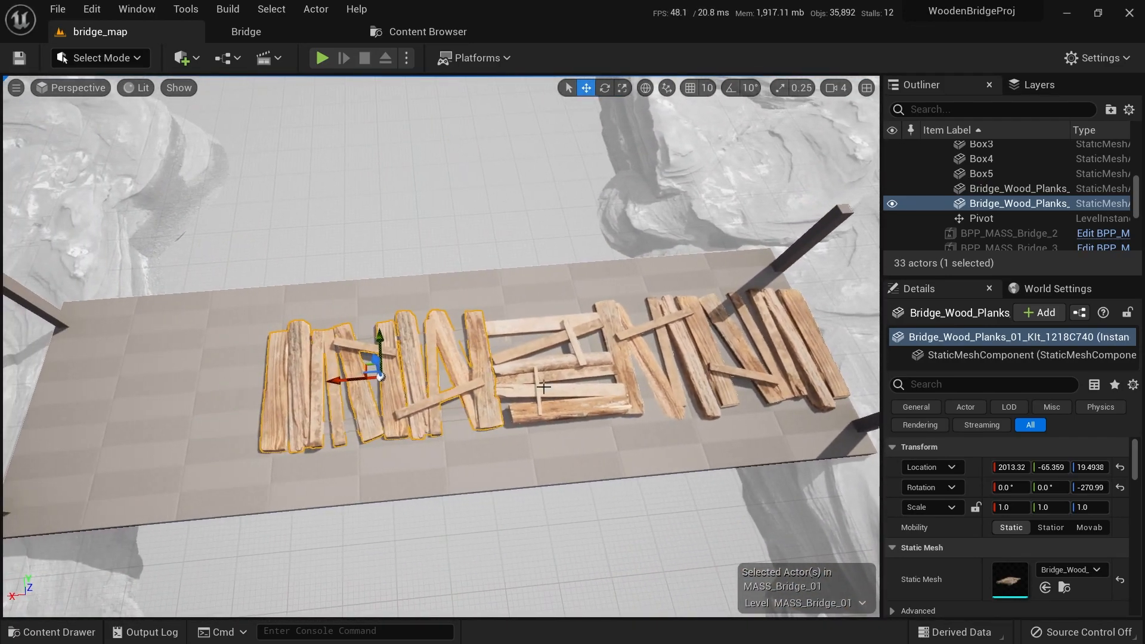
click(567, 416)
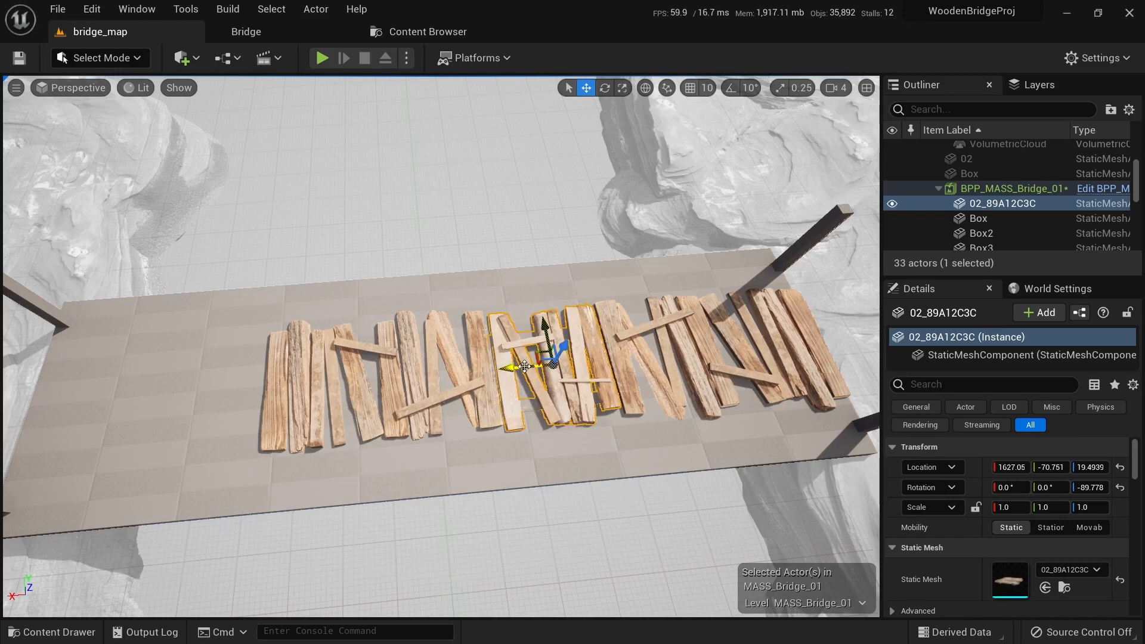
Duplicate the 02 section to about 2397.35 in X turned to about -269.8°, and copy a Bridge_Wood_Planks section farther along the deck
alt+drag(523, 366, 192, 379)
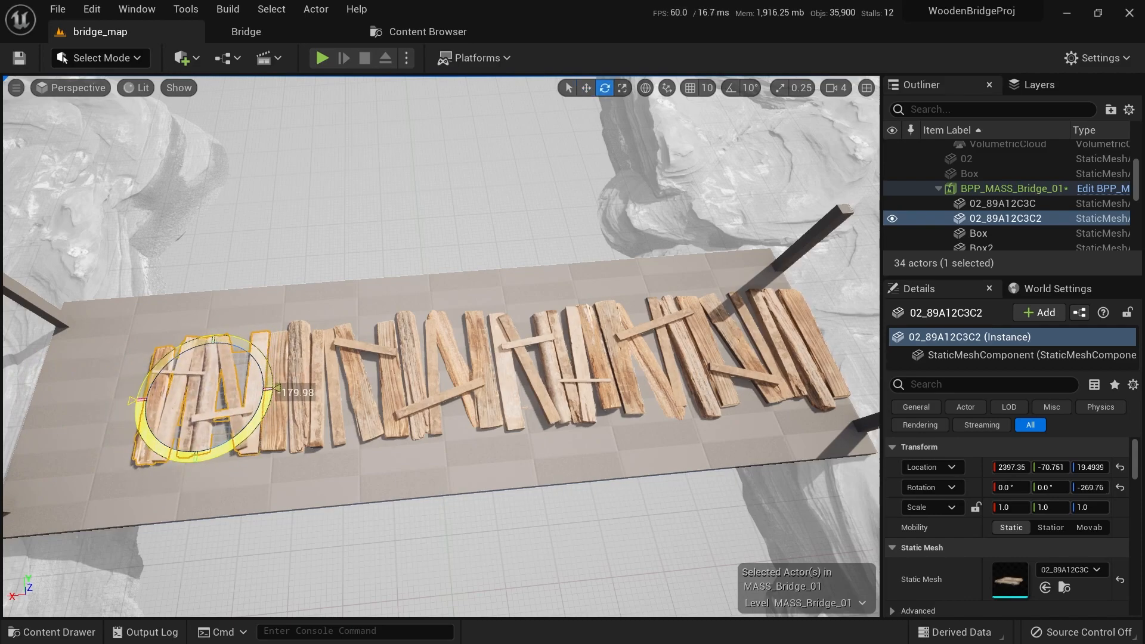
right_drag(612, 425, 504, 412)
key(w)
click(541, 364)
alt+drag(571, 351, 161, 365)
drag(230, 416, 187, 414)
Copy the Bridge_Wood_Planks section near X 1249.71 beyond the posts to about 750.51, tilted about -5.07° and lowered to about -15.05 in Z
key(d)
right_drag(461, 397, 489, 399)
key(w)
click(461, 396)
key(d)
key(w)
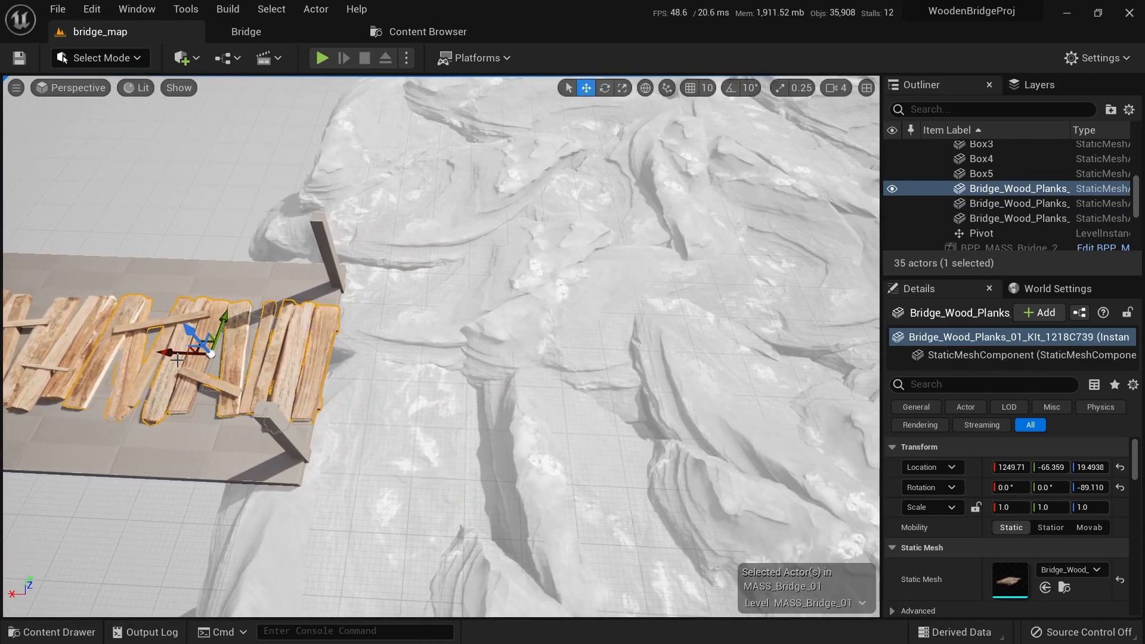
alt+drag(174, 354, 501, 356)
alt+drag(414, 348, 415, 349)
right_drag(416, 349, 493, 238)
key(q)
key(e)
key(d)
key(a)
key(e)
drag(492, 238, 495, 246)
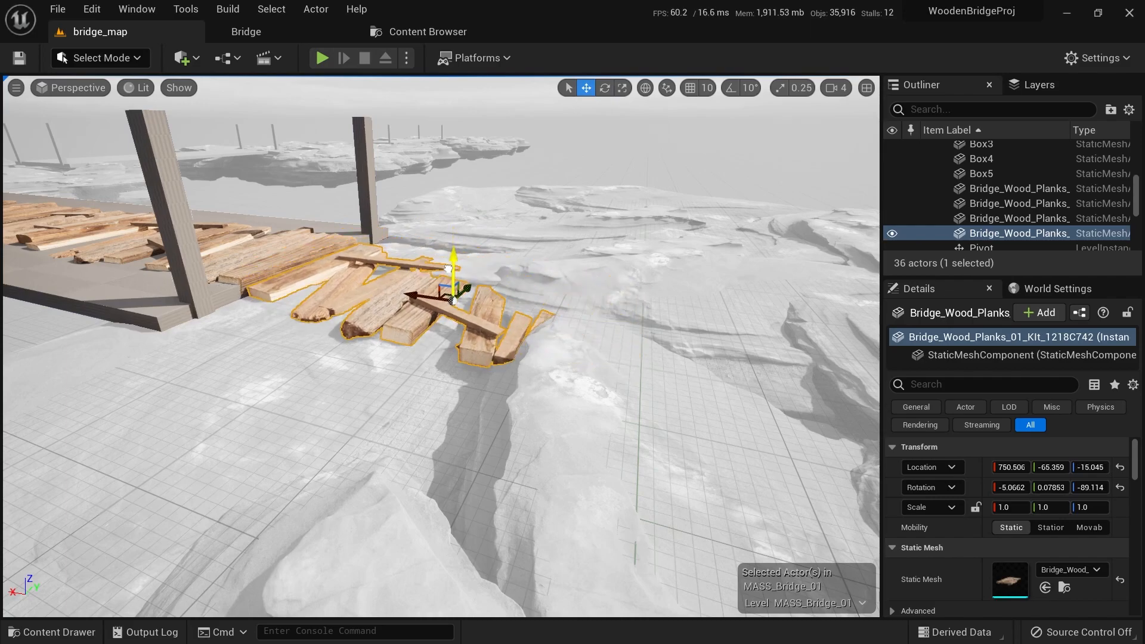
Delete the Bridge_Wood_Planks section at the opposite end of the deck
click(729, 361)
right_drag(729, 362, 757, 393)
key(a)
key(w)
key(a)
key(s)
click(453, 220)
right_drag(454, 220, 531, 197)
key(w)
right_drag(473, 239, 472, 298)
key(e)
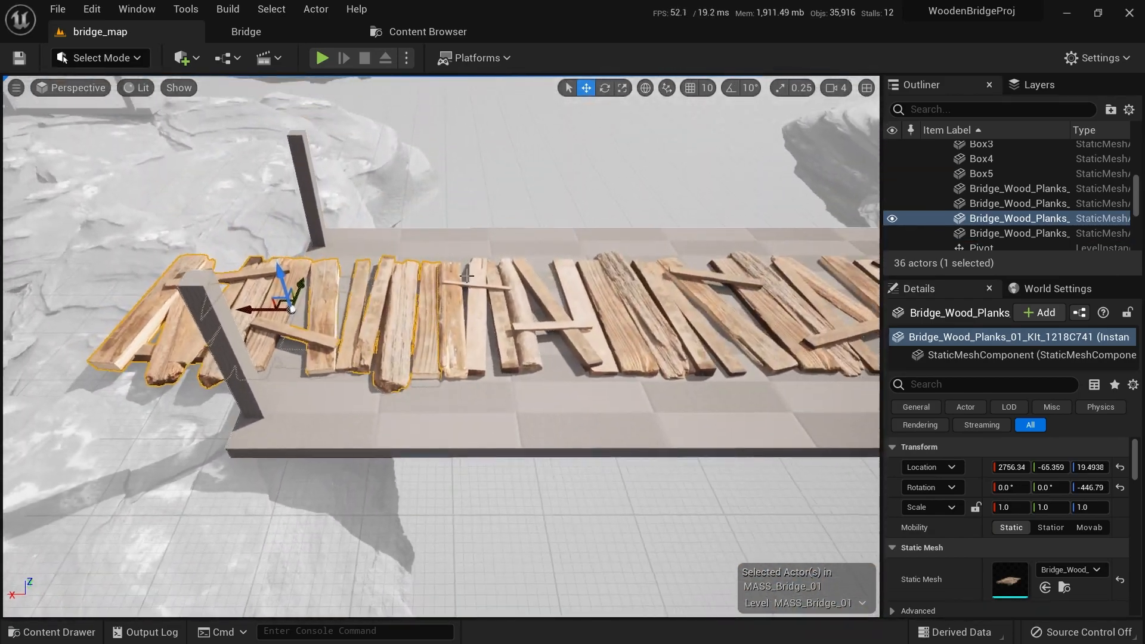
key(Delete)
Copy the neighbouring 02 section into the gap at about 2651.32 in X, turned to about -445.2°
click(479, 316)
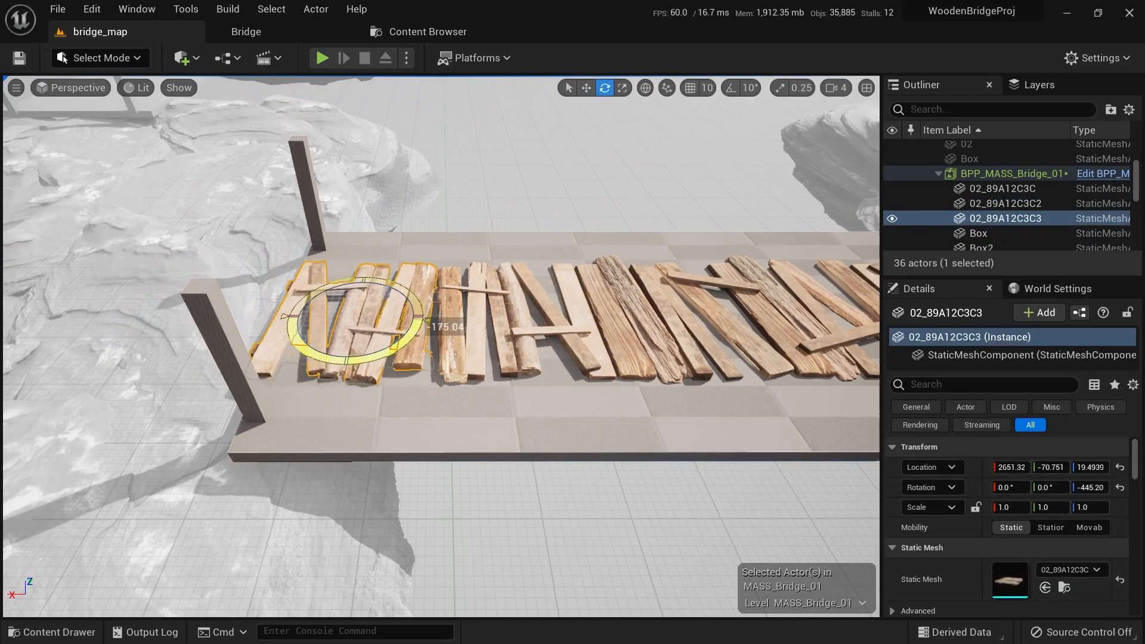
alt+drag(340, 317, 304, 380)
alt+drag(304, 381, 355, 334)
Copy a Bridge_Wood_Planks section to the far end at about 3009.15 in X, tilted about -5.97° and lowered to about -13.67 in Z
click(687, 304)
alt+drag(687, 305, 211, 312)
right_drag(211, 311, 414, 164)
key(e)
drag(427, 165, 466, 205)
key(w)
right_drag(464, 206, 471, 345)
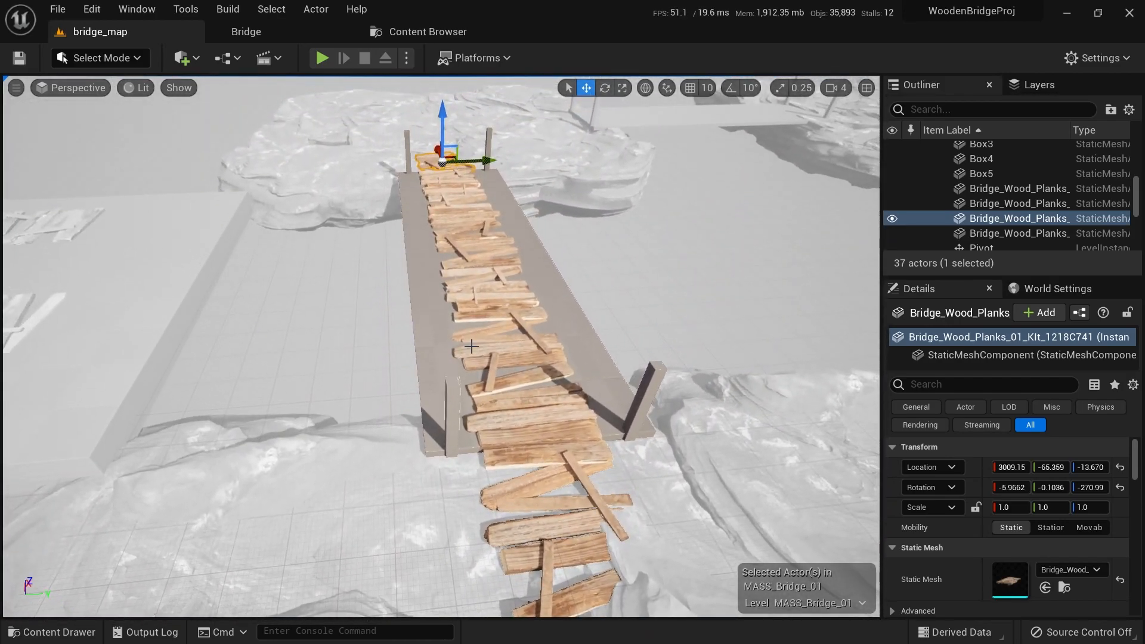
Delete the prototype box deck beneath the wooden planks
click(440, 336)
key(Delete)
right_drag(453, 398, 510, 291)
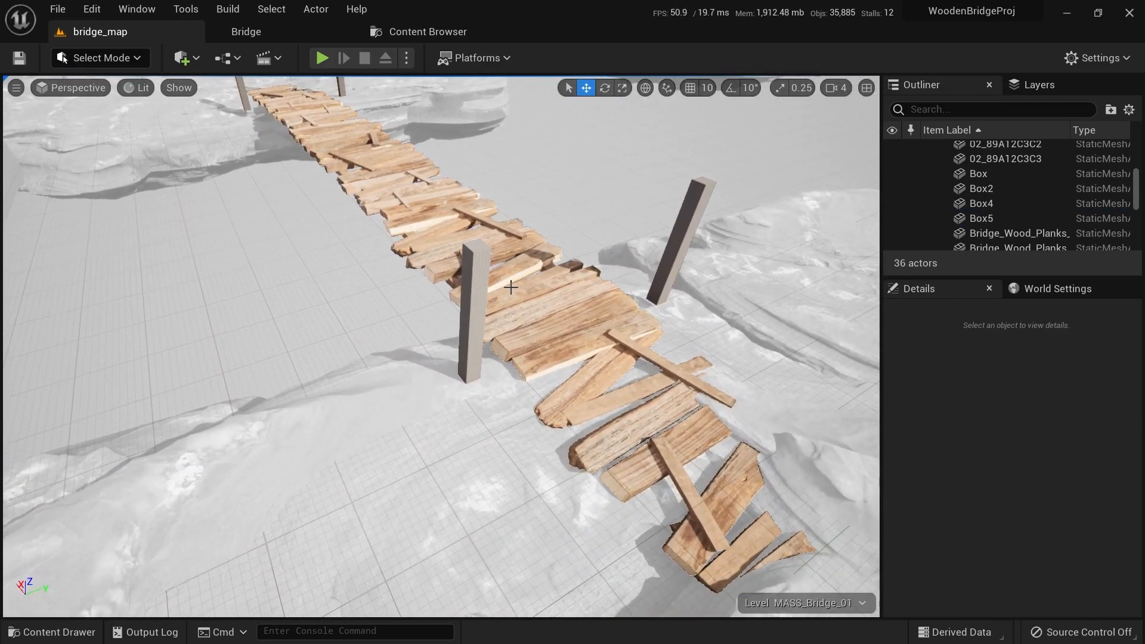
Commit the level edits made to BPP_MASS_Bridge_01
click(510, 291)
right_click(509, 291)
mouse_move(739, 596)
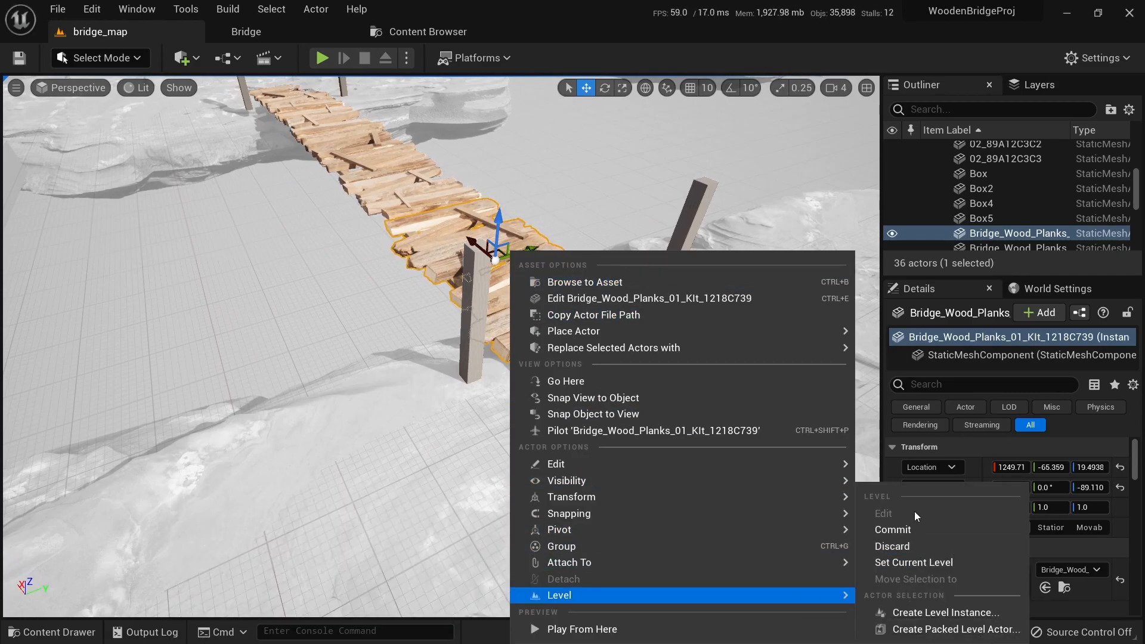
click(899, 528)
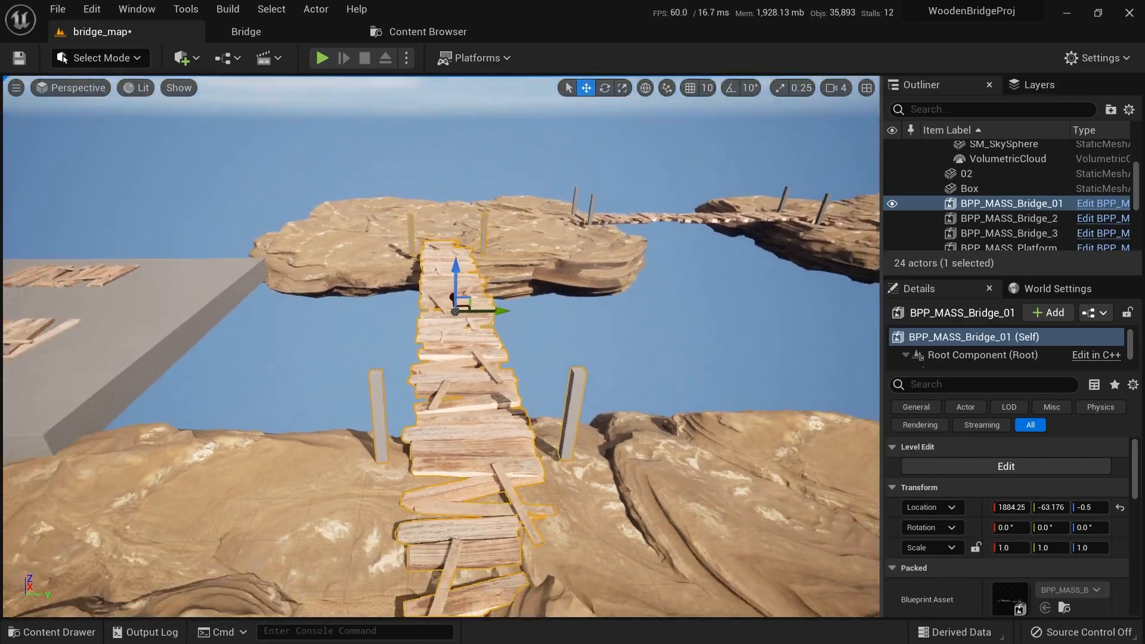
Reopen the BPP_MASS_Bridge_01 level for editing and bring the near bridge posts into view
right_drag(441, 346, 457, 225)
right_click(457, 225)
mouse_move(686, 569)
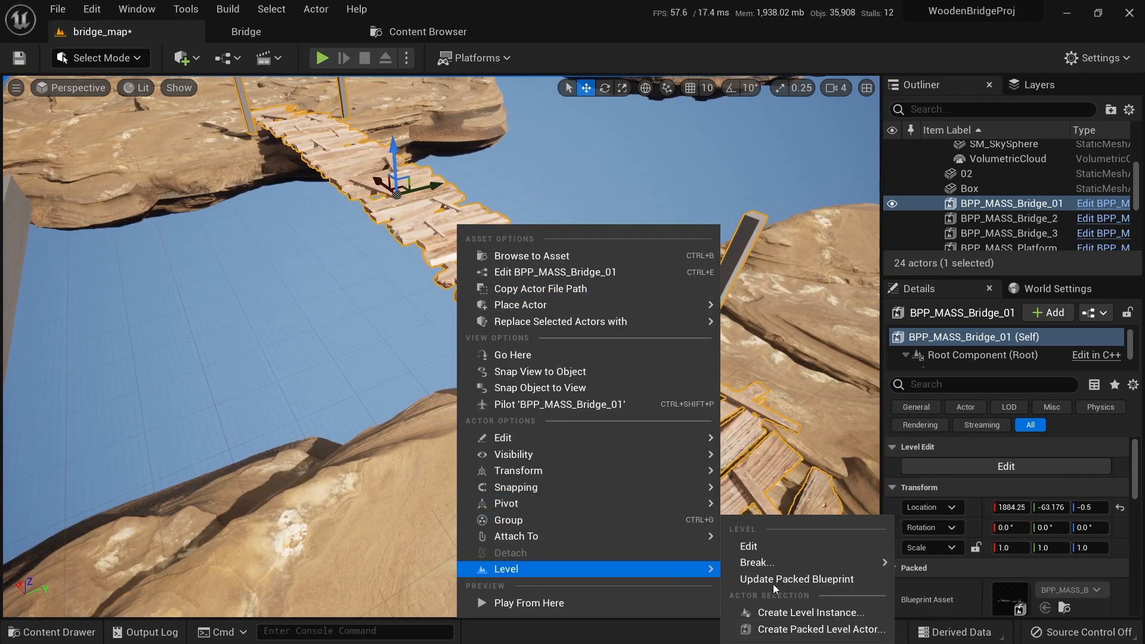
click(790, 550)
right_drag(789, 550, 516, 452)
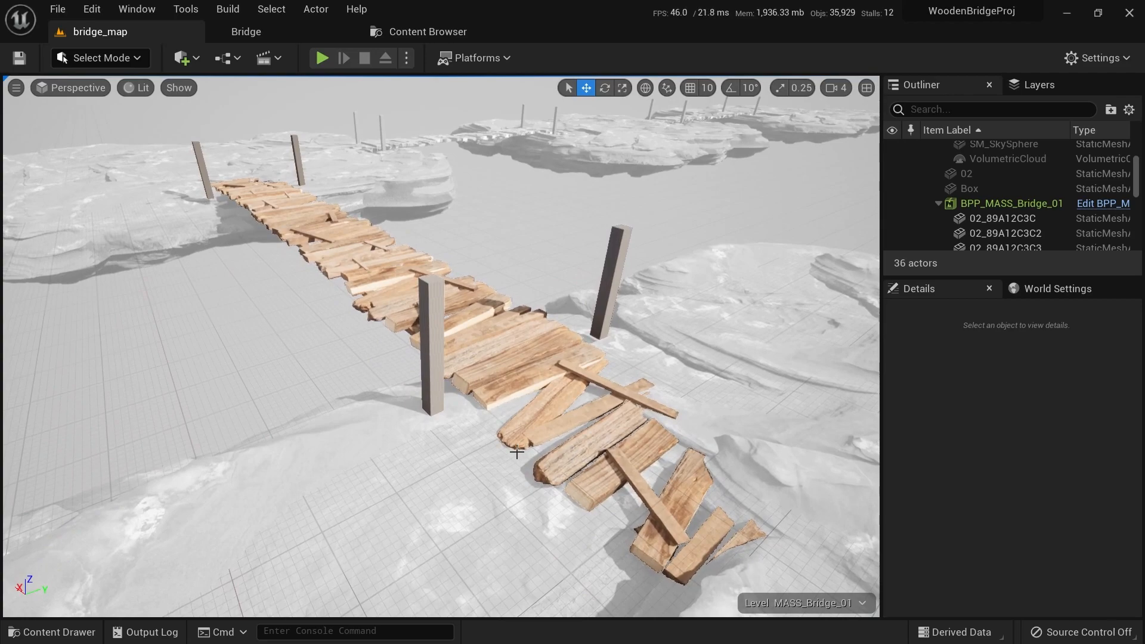
Show the Megascans 3D_Assets folder with its contents filtered to static meshes
key(ctrl+space)
scroll(106, 541, down, 3)
click(121, 492)
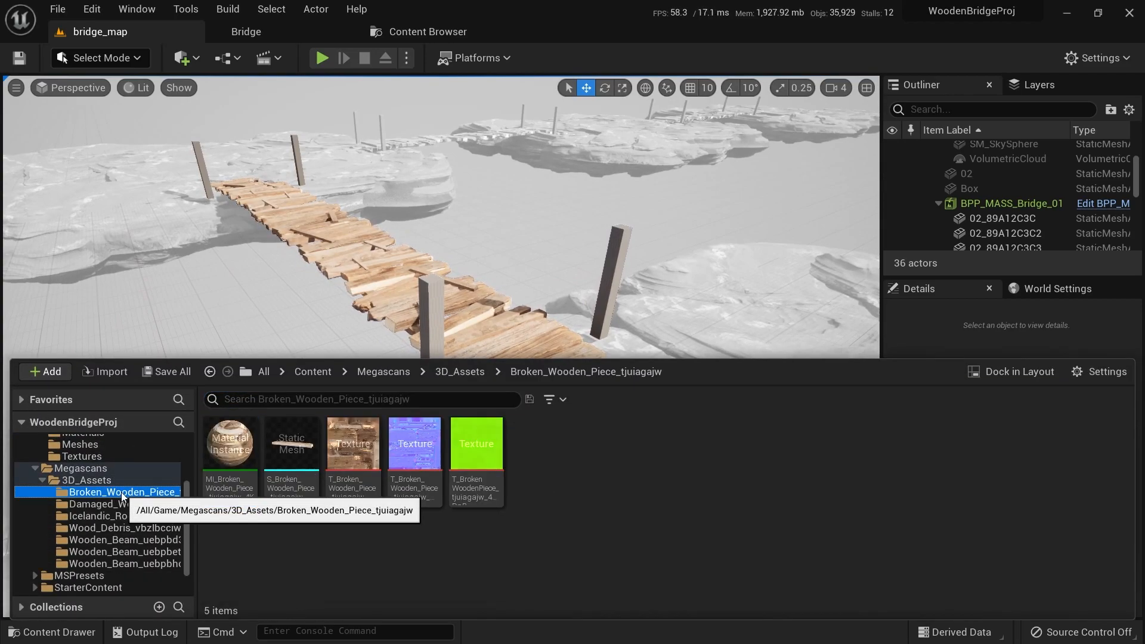
click(112, 481)
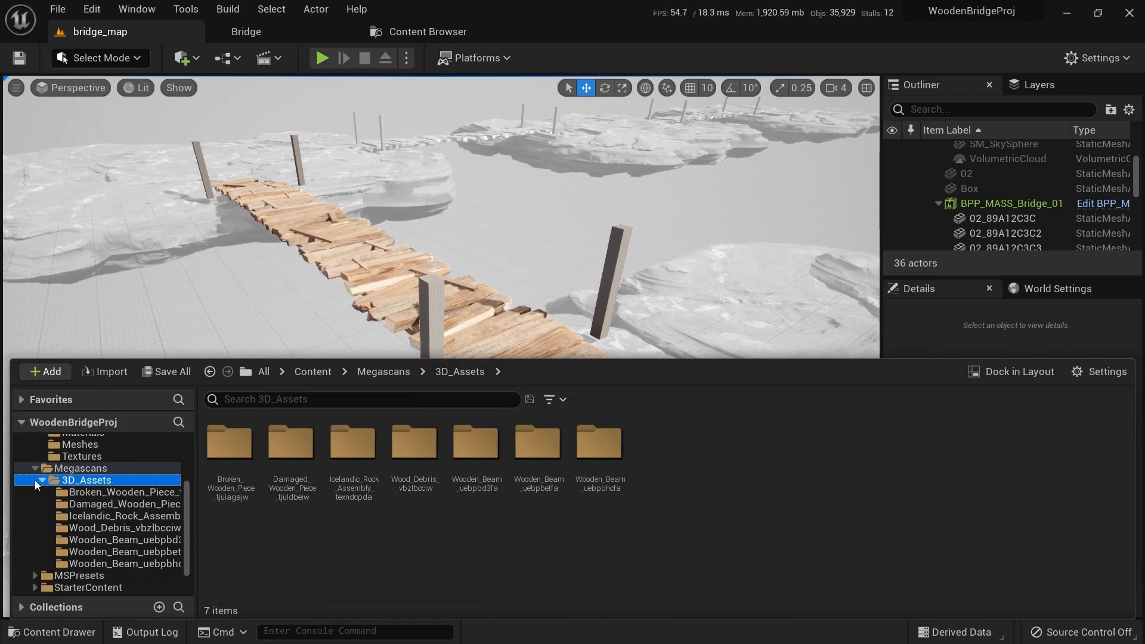
click(554, 399)
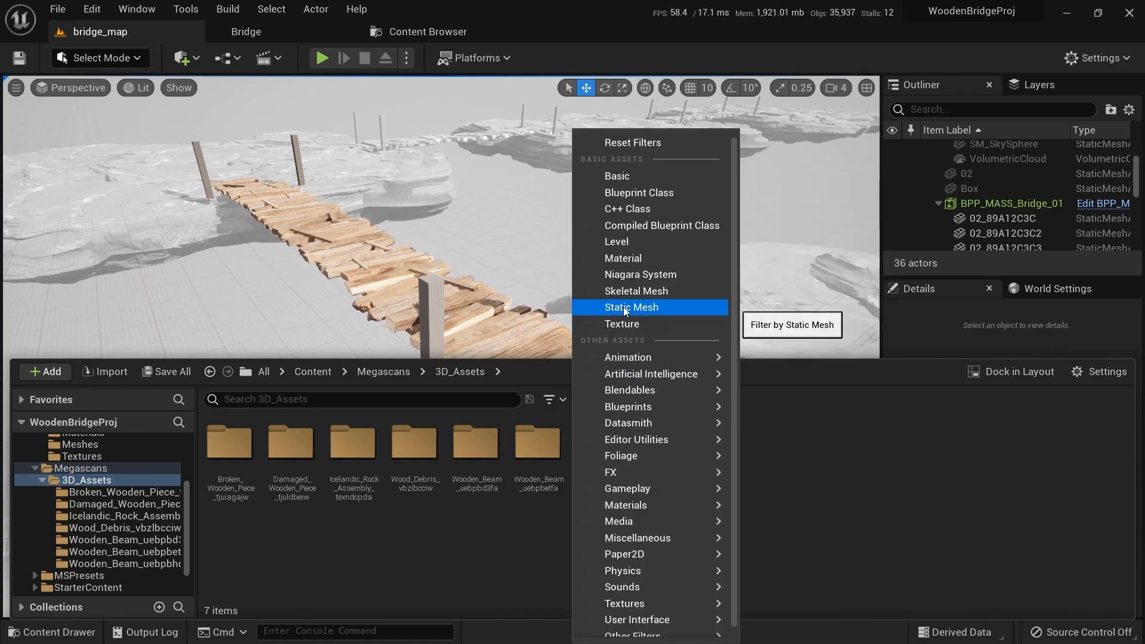
click(625, 308)
Try out the three S_Wooden_Beam meshes one after another beside the near post, deleting each of them
drag(505, 456, 468, 456)
key(e)
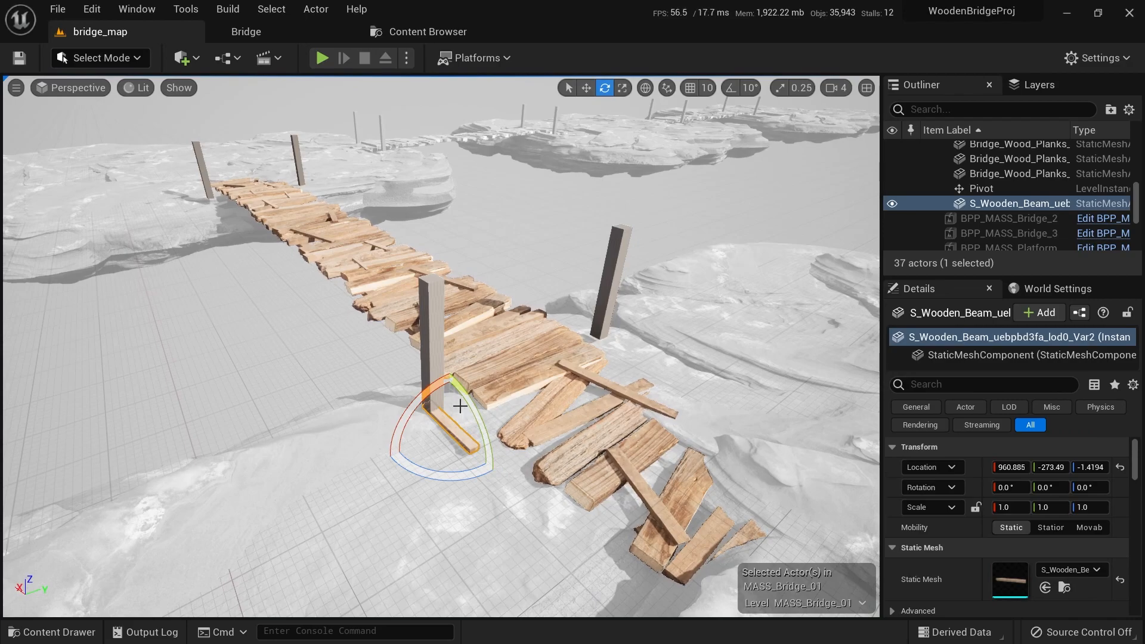
key(Delete)
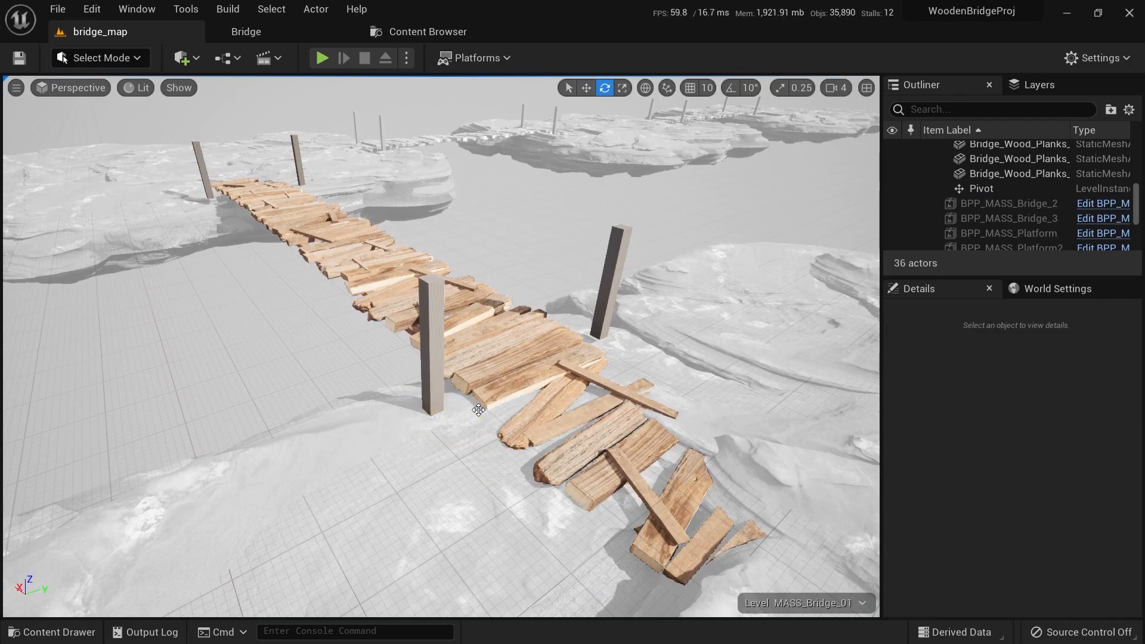
key(ctrl+space)
drag(549, 470, 451, 455)
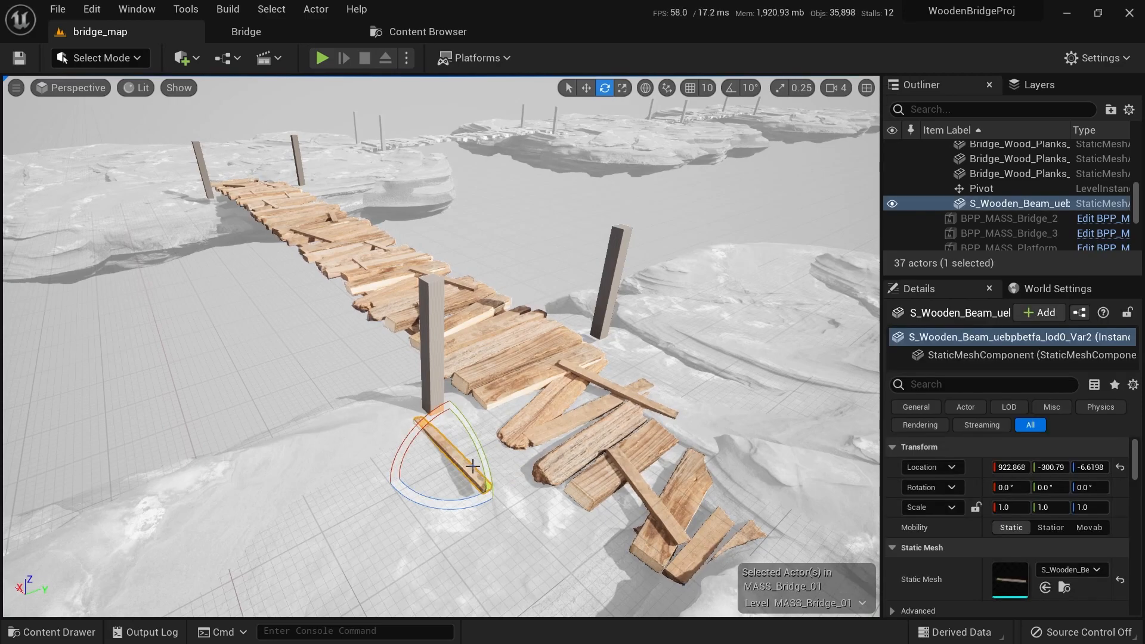
key(f)
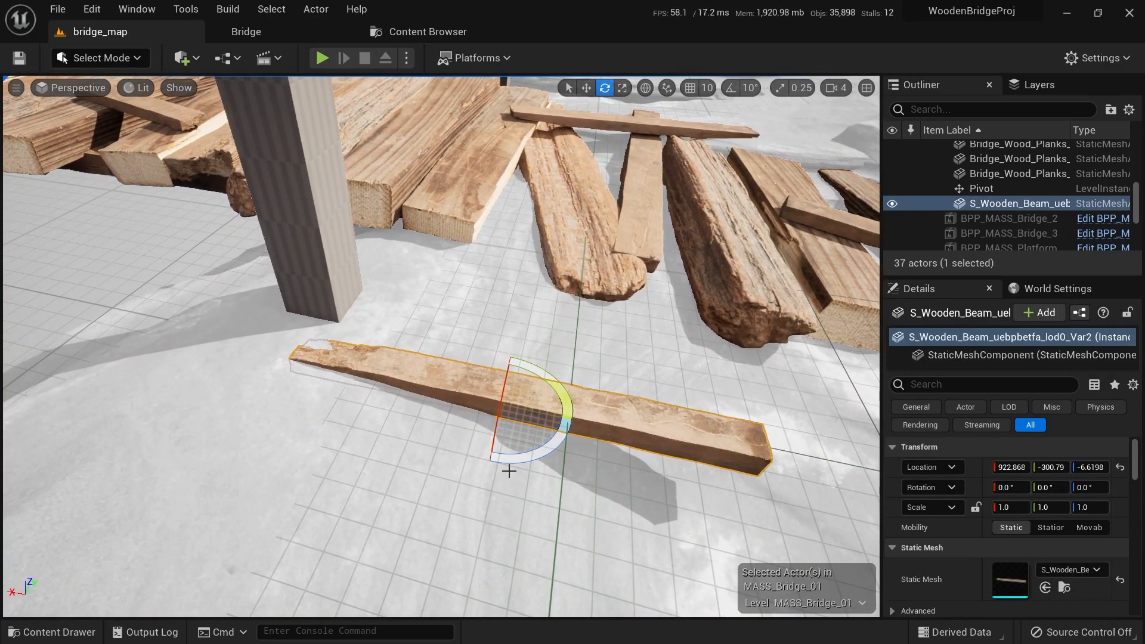
key(Delete)
key(ctrl+space)
drag(598, 471, 471, 356)
key(Delete)
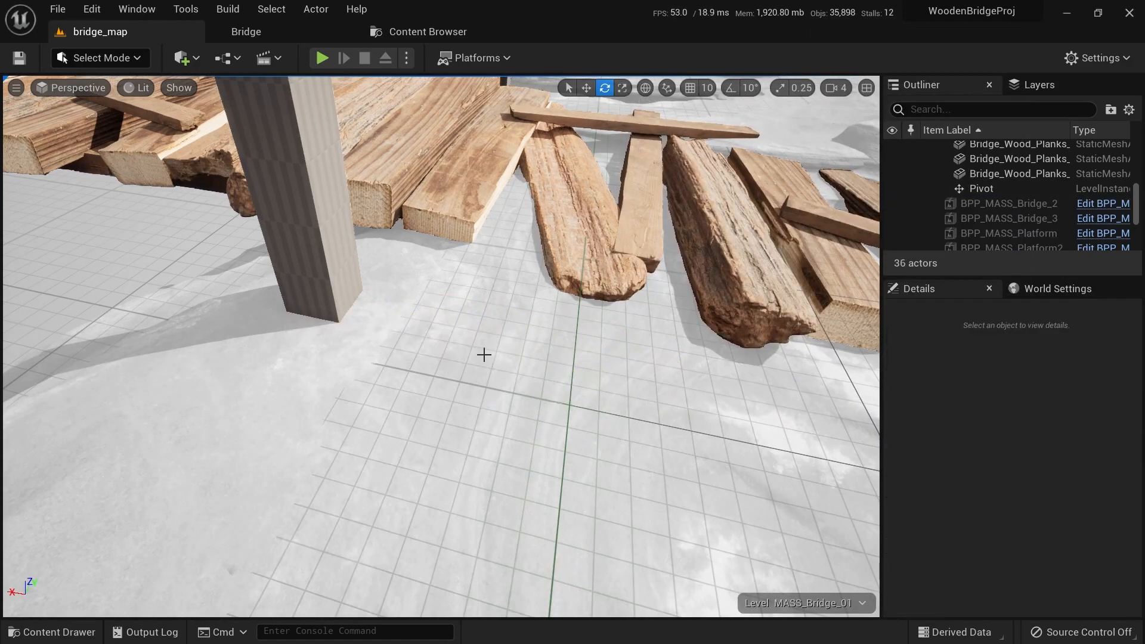
Try S_Broken_Wooden_Piece as an upright post scaled to about 7.77, then S_Wood_Debris, deleting both meshes
key(ctrl+space)
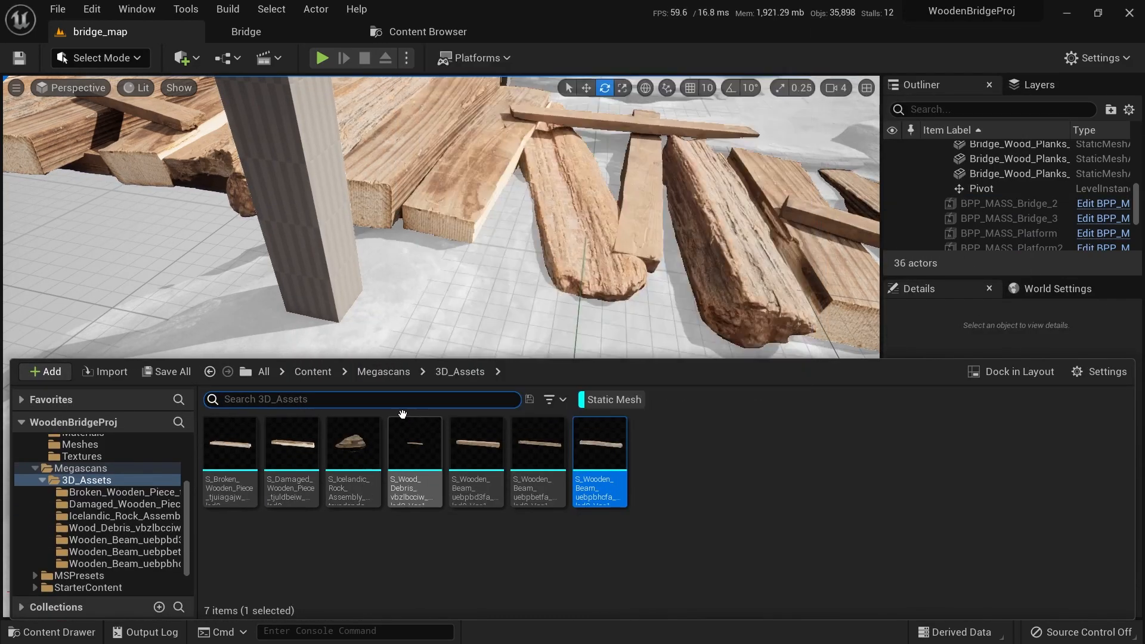
drag(231, 444, 477, 363)
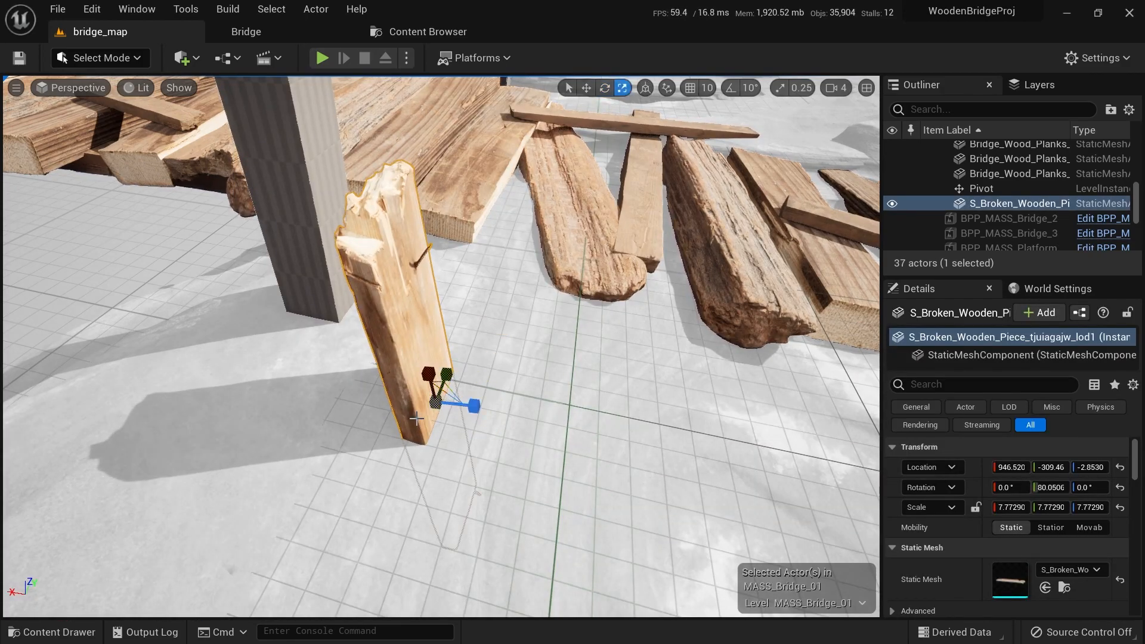
key(Delete)
key(ctrl+space)
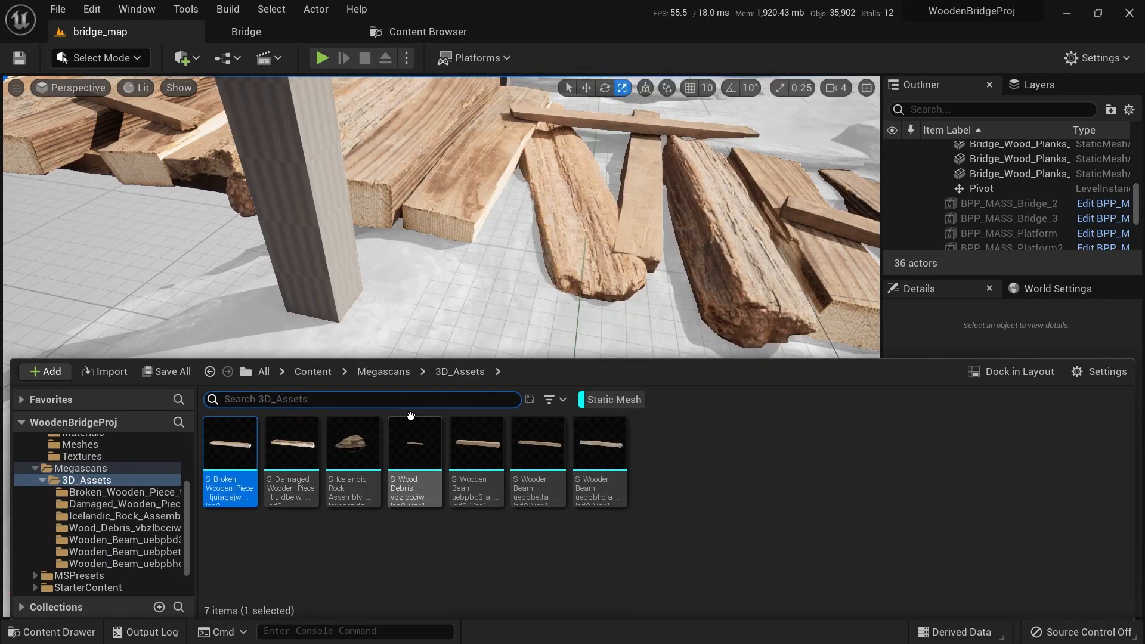
drag(409, 417, 442, 399)
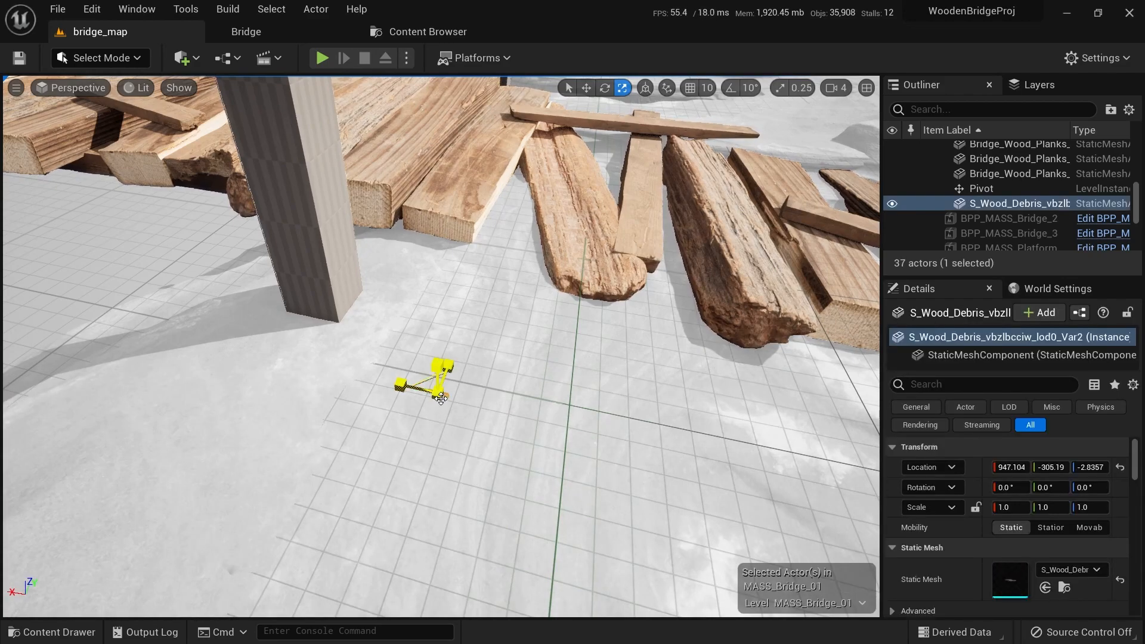
key(Delete)
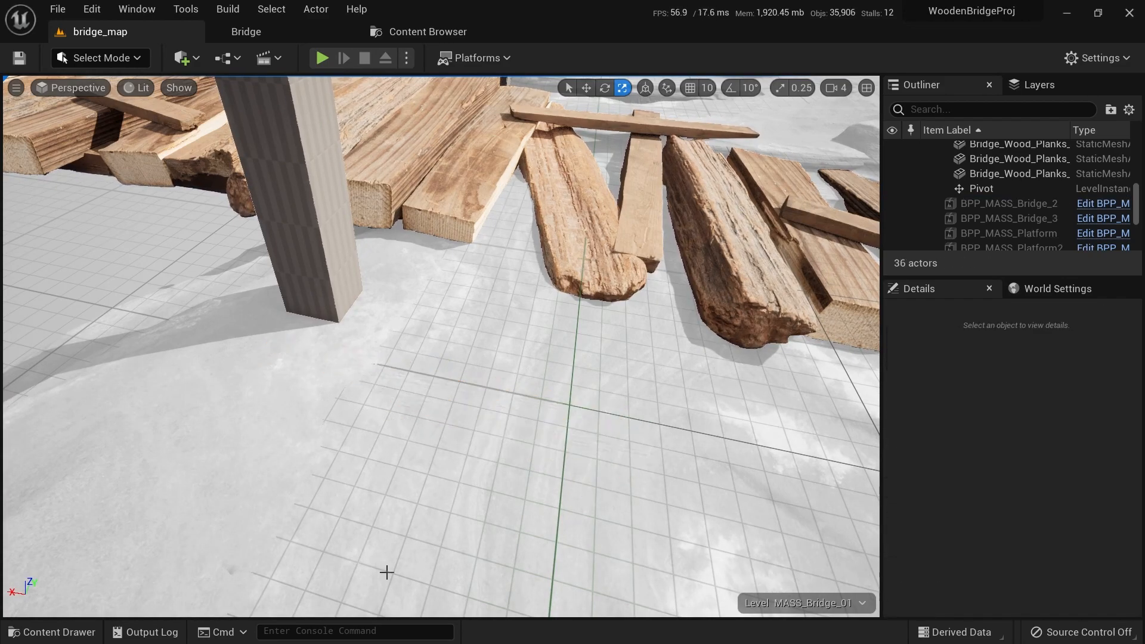
Stand an S_Damaged_Wooden_Piece upright at about 93.96°, scaled to about 6.53, beside the deck at about 1032.7 in X and -231.84 in Y
key(ctrl+space)
drag(411, 460, 458, 359)
key(e)
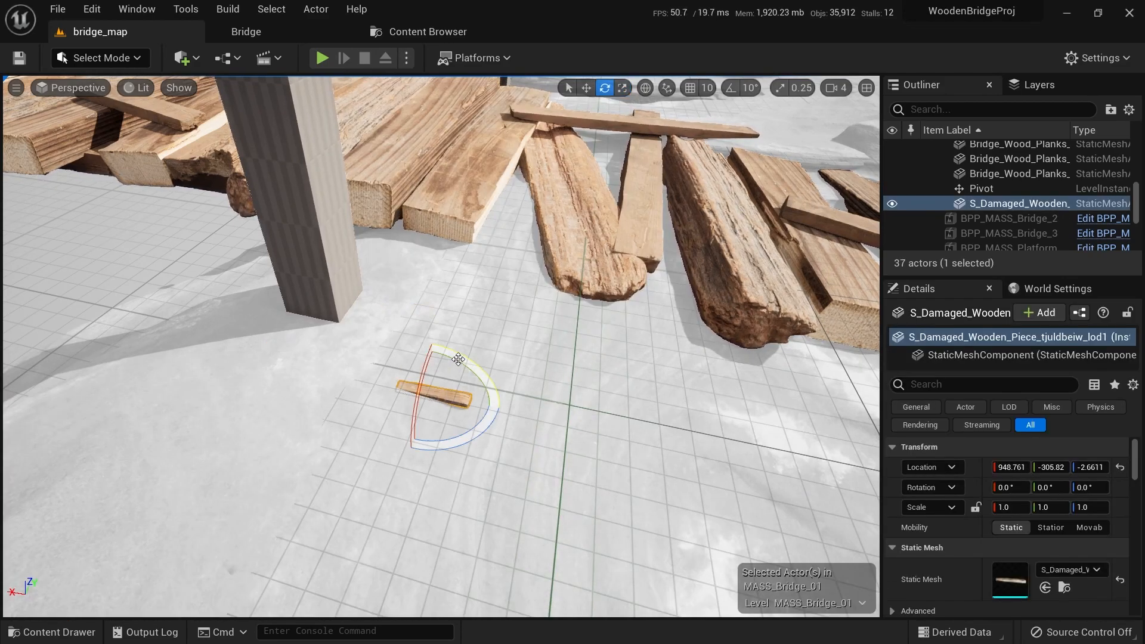
drag(431, 400, 465, 372)
right_drag(465, 373, 382, 427)
key(w)
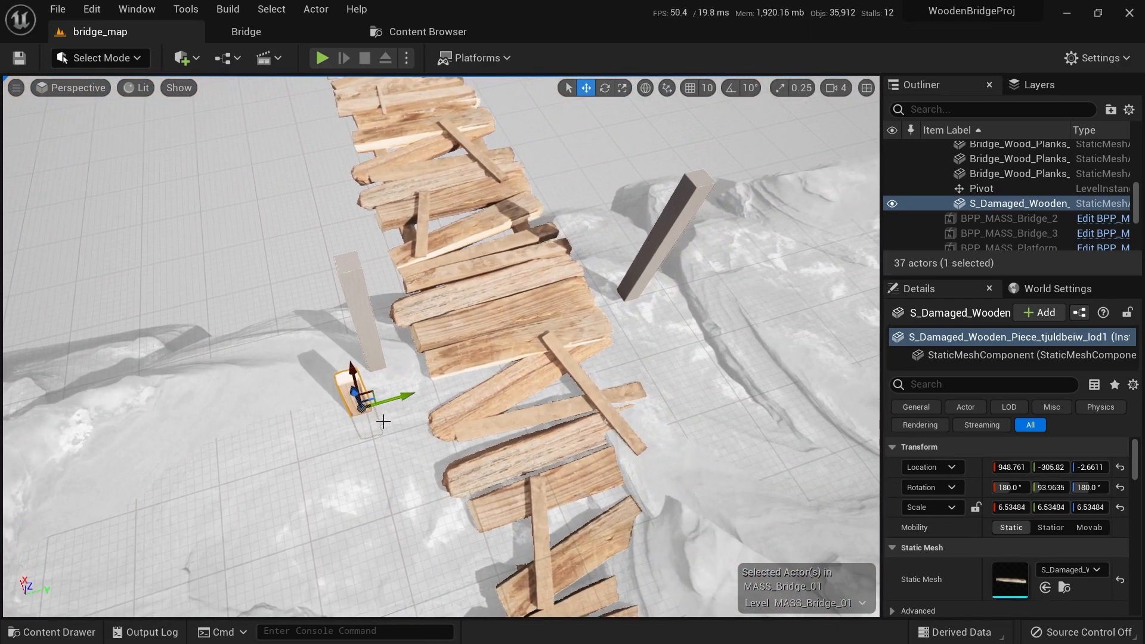
drag(402, 341, 410, 328)
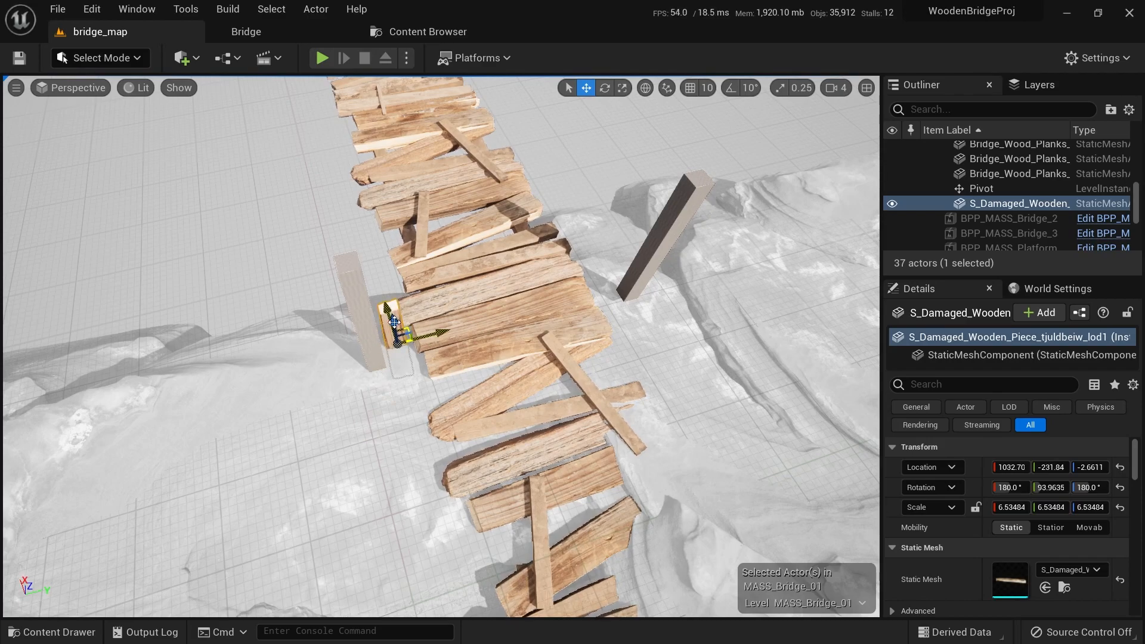
Delete the two prototype box posts, Box and Box2, at the near end of the bridge
click(363, 298)
right_drag(363, 298, 364, 268)
right_drag(376, 359, 375, 360)
key(d)
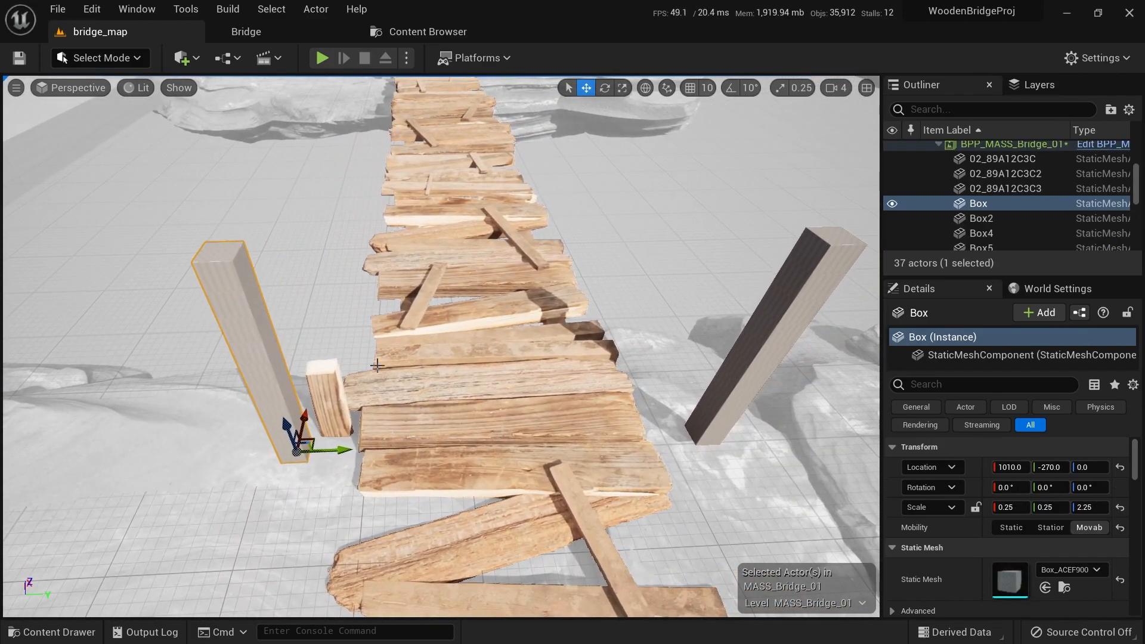
key(Delete)
click(731, 347)
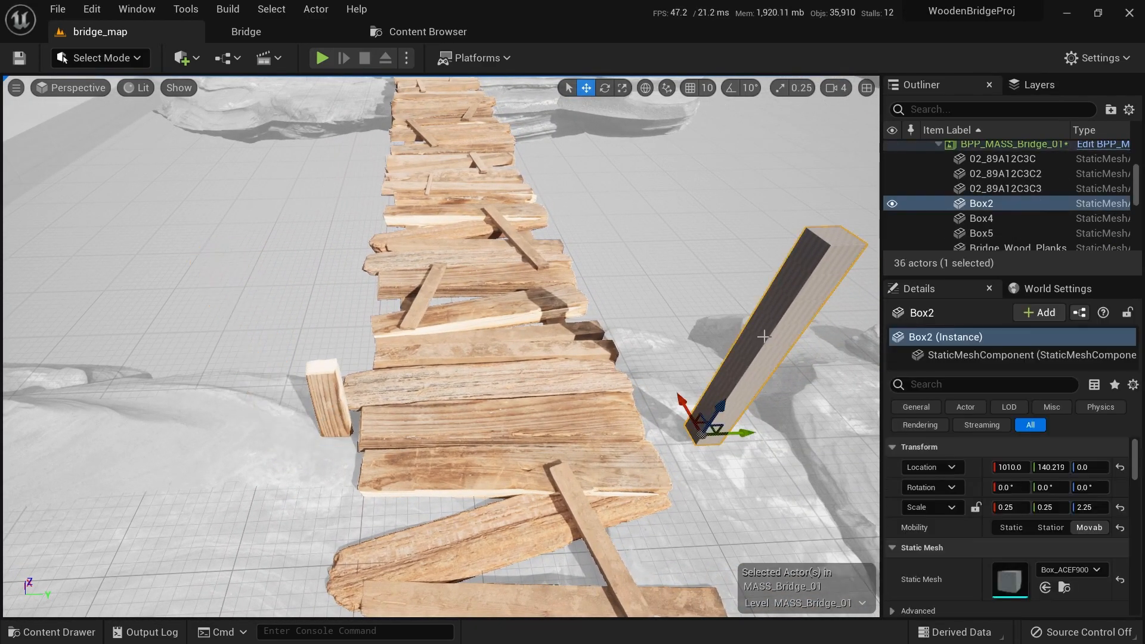
key(Delete)
Raise the damaged wood post to about 94.67 in Z and enlarge it to a scale of about 11.34, with 13.28 along its Z axis
click(352, 404)
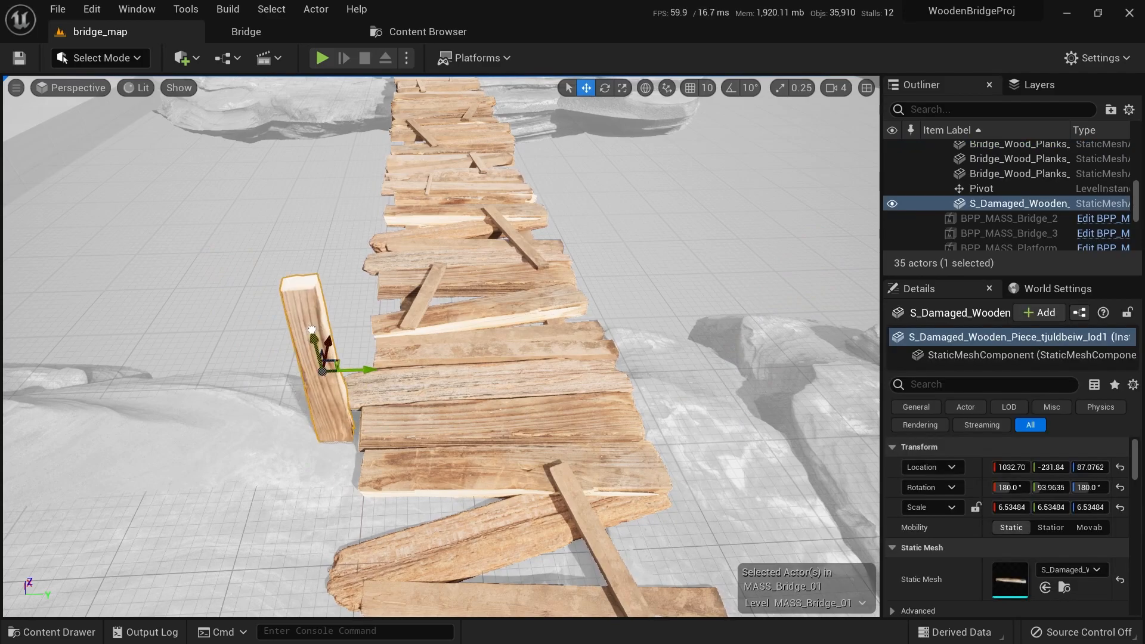
drag(322, 366, 352, 343)
right_drag(411, 445, 238, 405)
key(d)
right_drag(513, 517, 512, 517)
key(d)
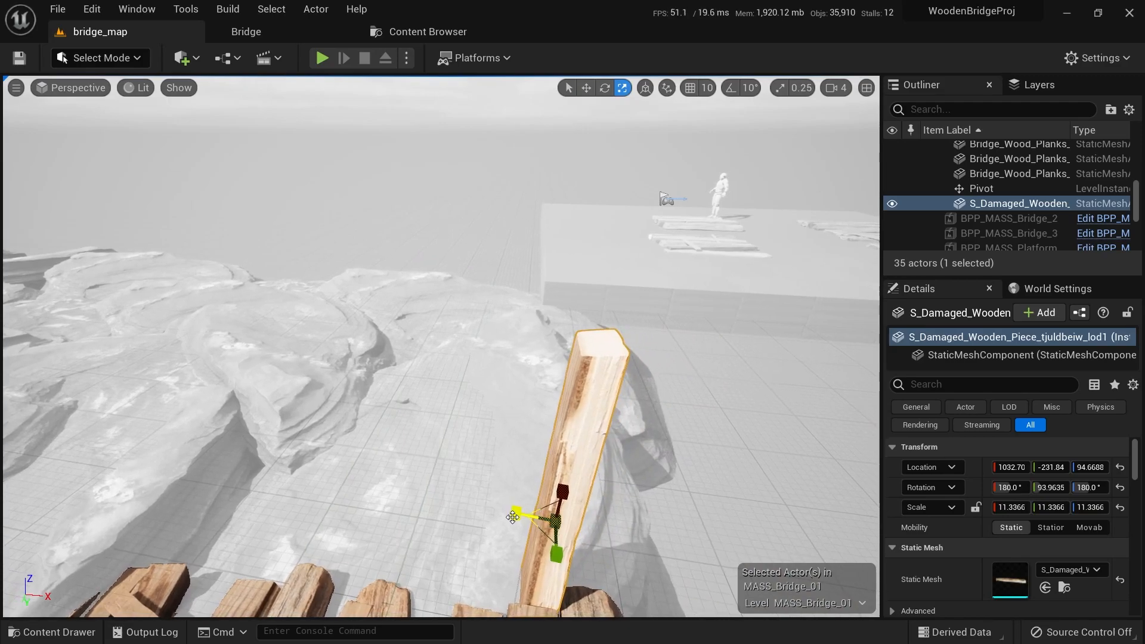
drag(515, 513, 497, 510)
key(a)
right_drag(408, 374, 638, 323)
key(q)
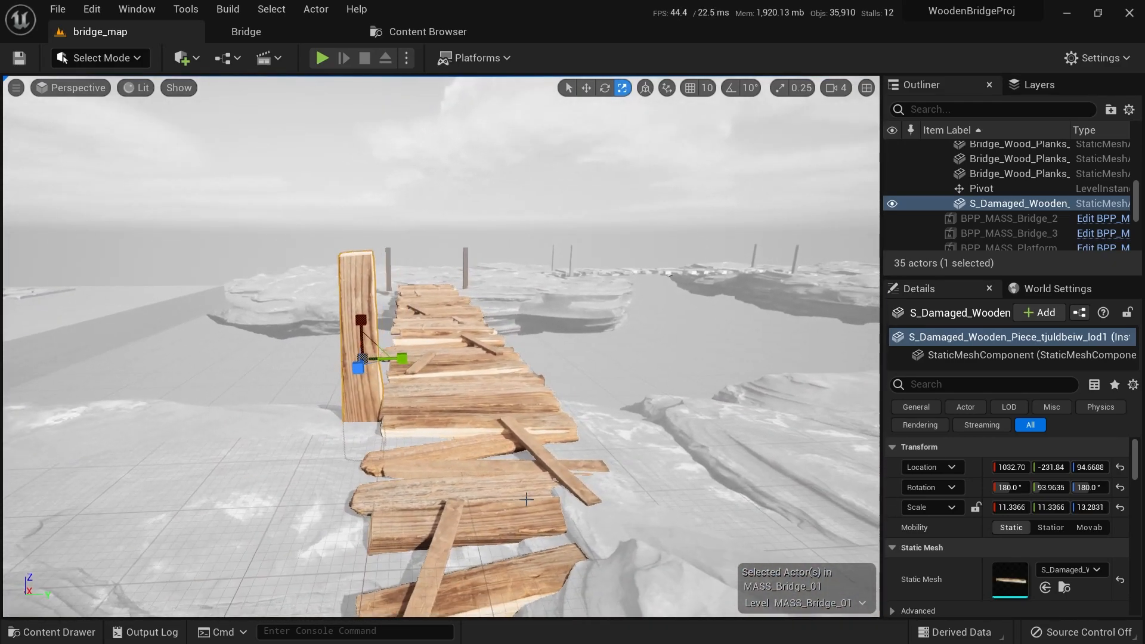
Duplicate the wooden post to the opposite side of the deck at about 97.9 in Y and turn it around its vertical axis by about -181°
key(w)
alt+drag(400, 358, 597, 358)
key(e)
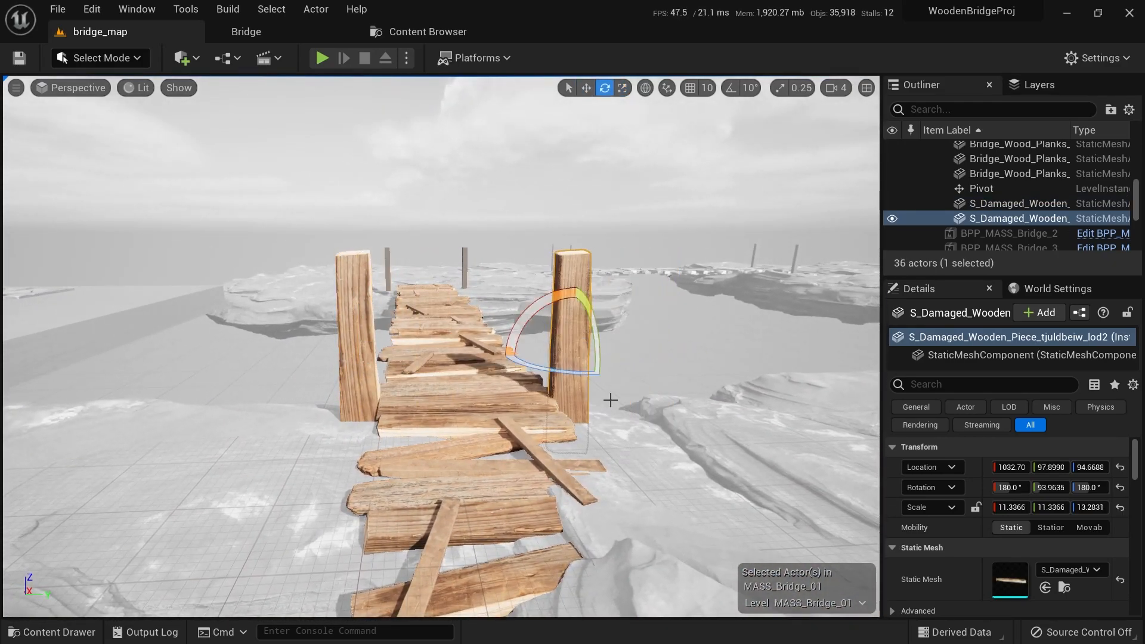
right_drag(577, 367, 531, 367)
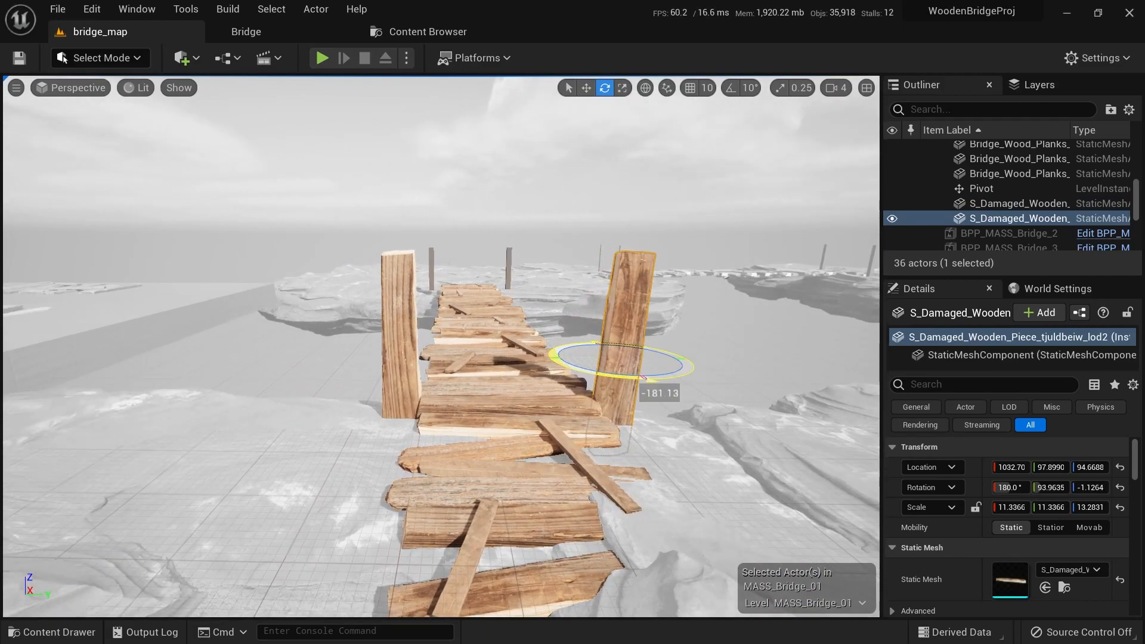
right_drag(643, 379, 781, 378)
key(a)
drag(495, 352, 512, 364)
right_drag(512, 364, 582, 372)
Select both wooden posts and copy the pair to the other end of the bridge at about 2738.18 in X
key(a)
mouse_move(449, 414)
right_down()
mouse_move(561, 409)
mouse_move(449, 414)
right_up()
key(d)
key(s)
shift+click(295, 413)
right_drag(295, 413, 669, 392)
key(a)
key(s)
key(w)
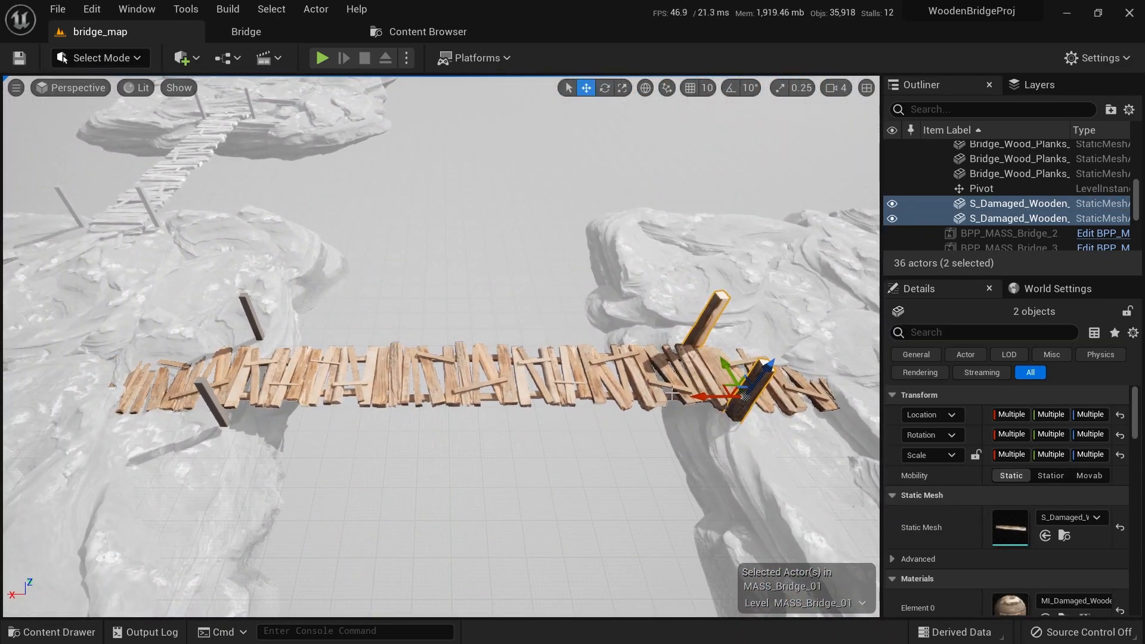
alt+drag(700, 396, 296, 365)
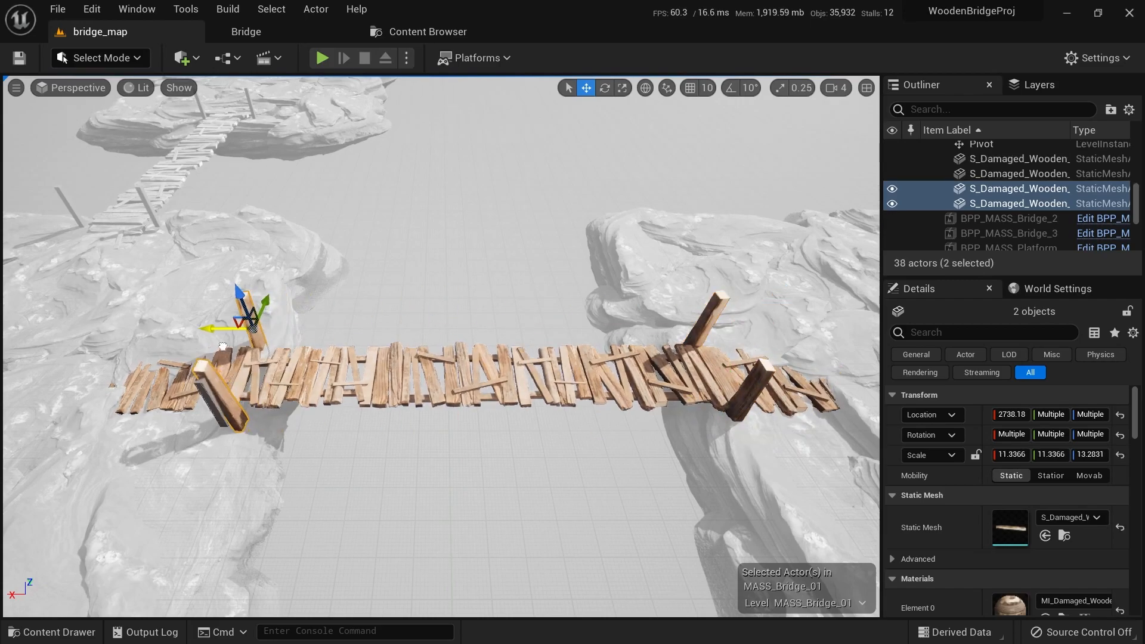
Shift the copied pair of wooden posts along the bridge to about 2754.33 in X
drag(224, 346, 209, 346)
key(a)
right_drag(209, 346, 453, 345)
key(w)
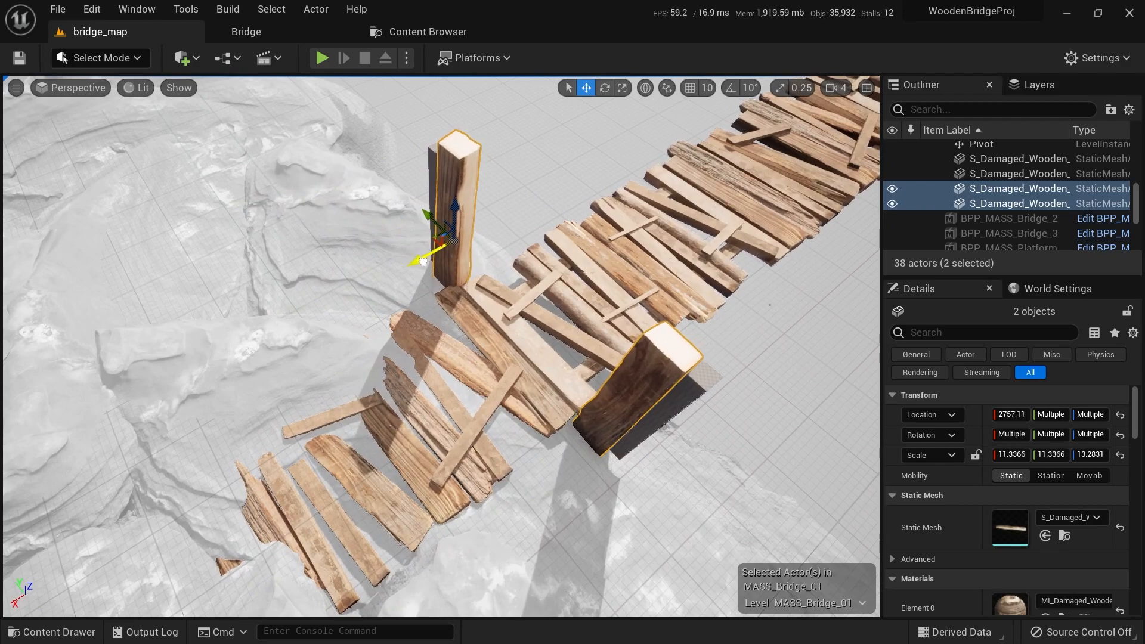
Delete the two prototype box posts, Box4 and Box5, at the far end of the bridge
click(437, 174)
ctrl+click(683, 375)
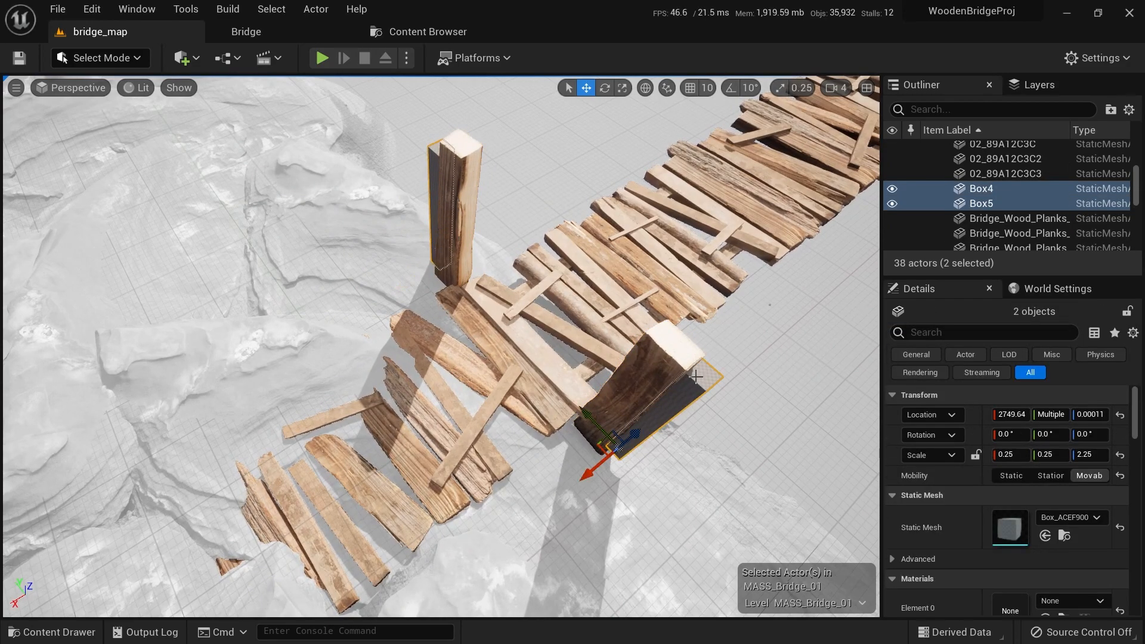
key(Delete)
Open the damaged wooden post's mesh for editing, add a box simplified collision and save the mesh
click(683, 375)
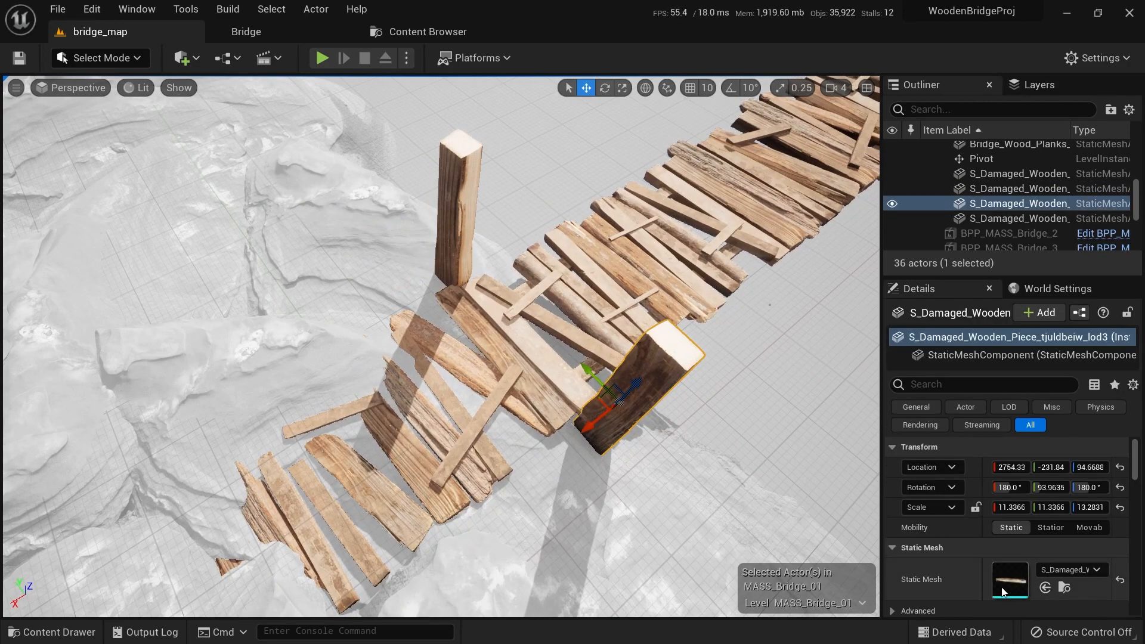
key(ctrl+e)
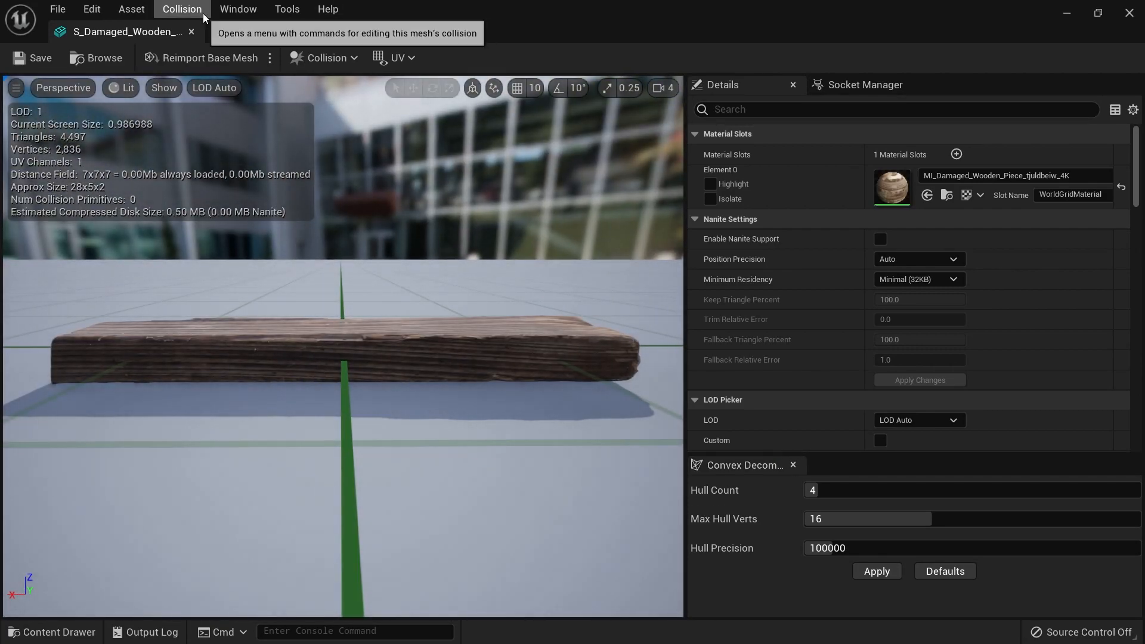
click(182, 10)
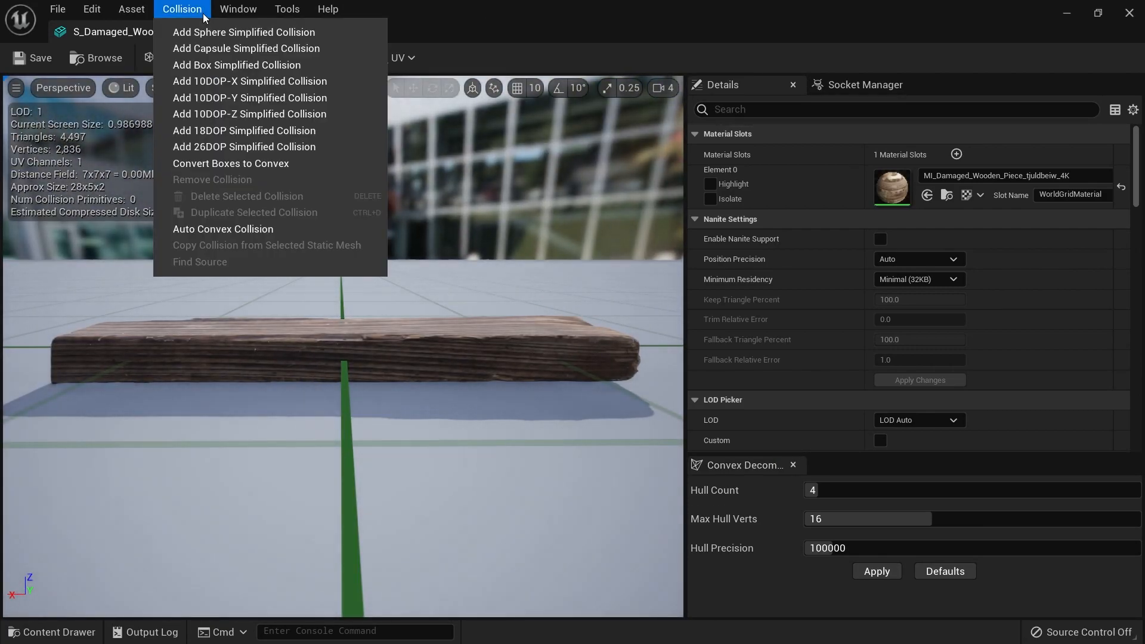
click(227, 65)
drag(283, 292, 283, 291)
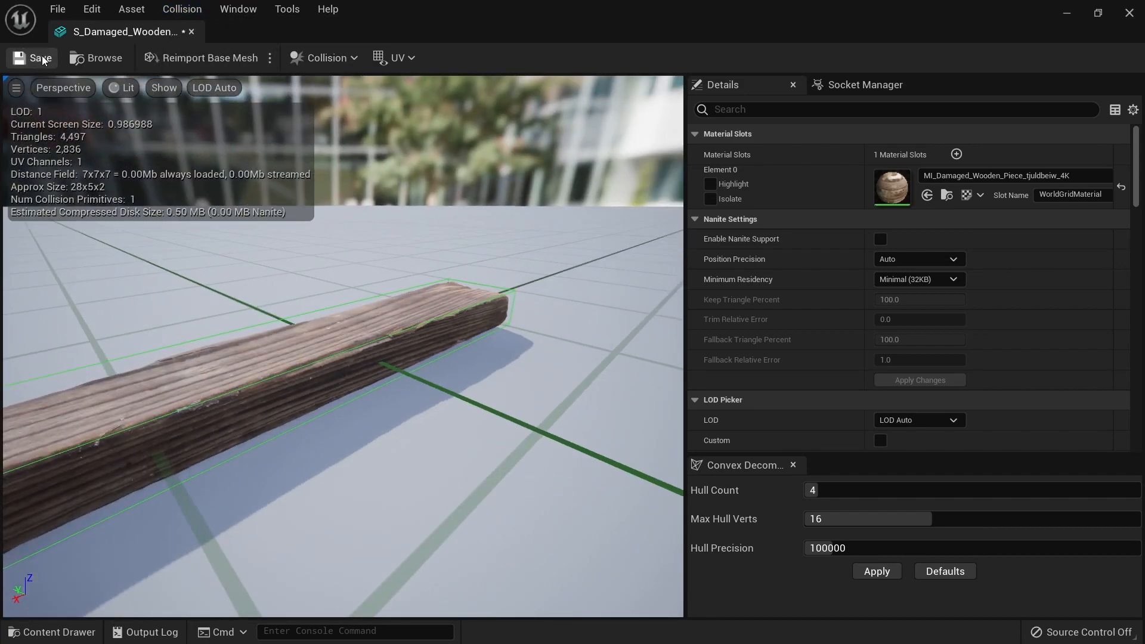
Enable Nanite support for the damaged wooden post mesh and apply the changes
drag(315, 392, 315, 392)
right_drag(315, 392, 350, 422)
drag(350, 422, 386, 415)
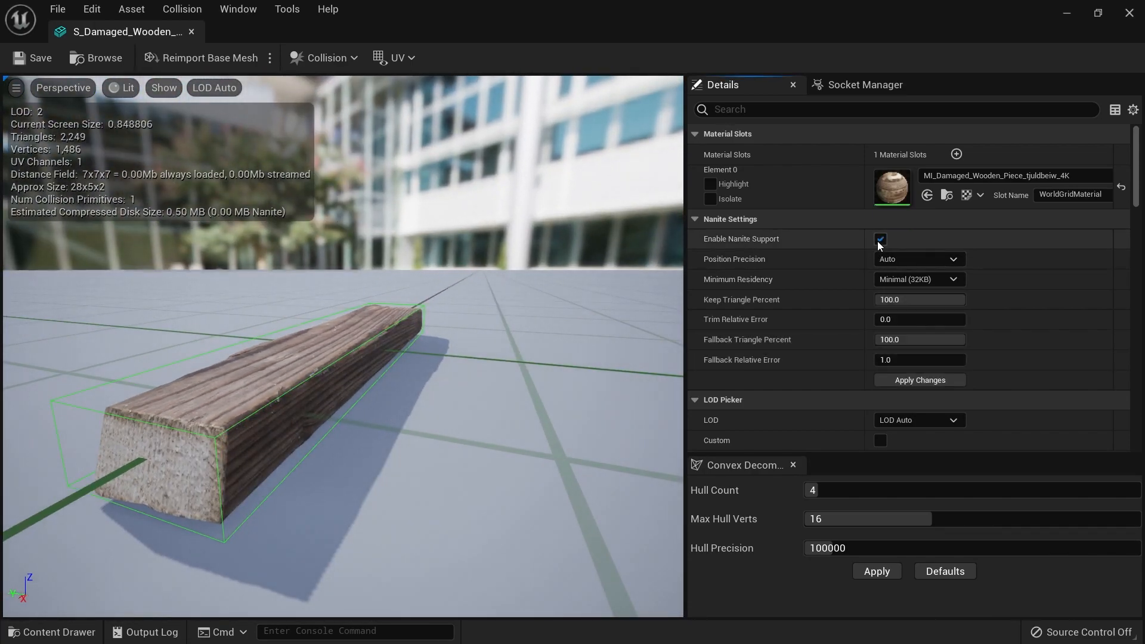
click(903, 385)
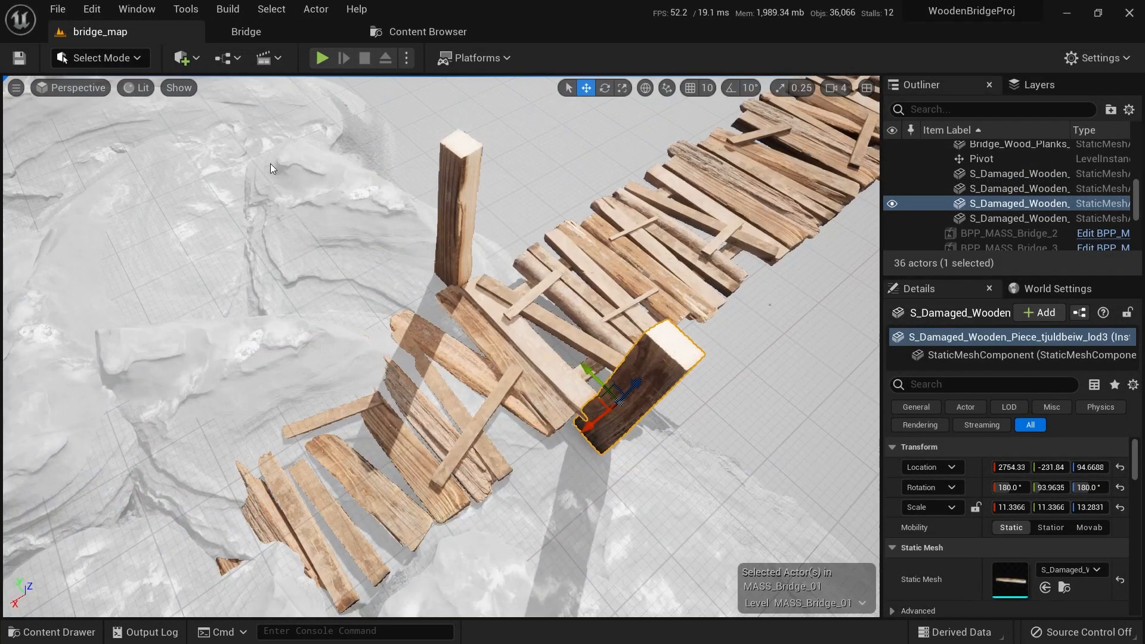
Commit the edits to the MASS_Bridge_01 level instance and leave its editing mode
right_drag(271, 170, 271, 170)
right_click(508, 400)
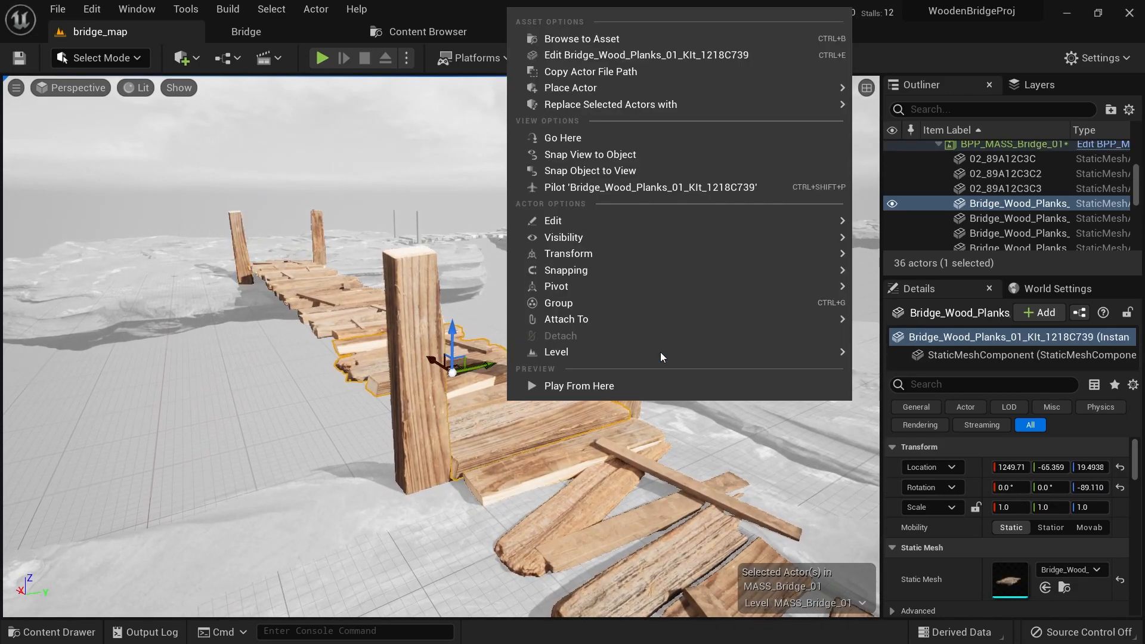
mouse_move(677, 345)
click(957, 392)
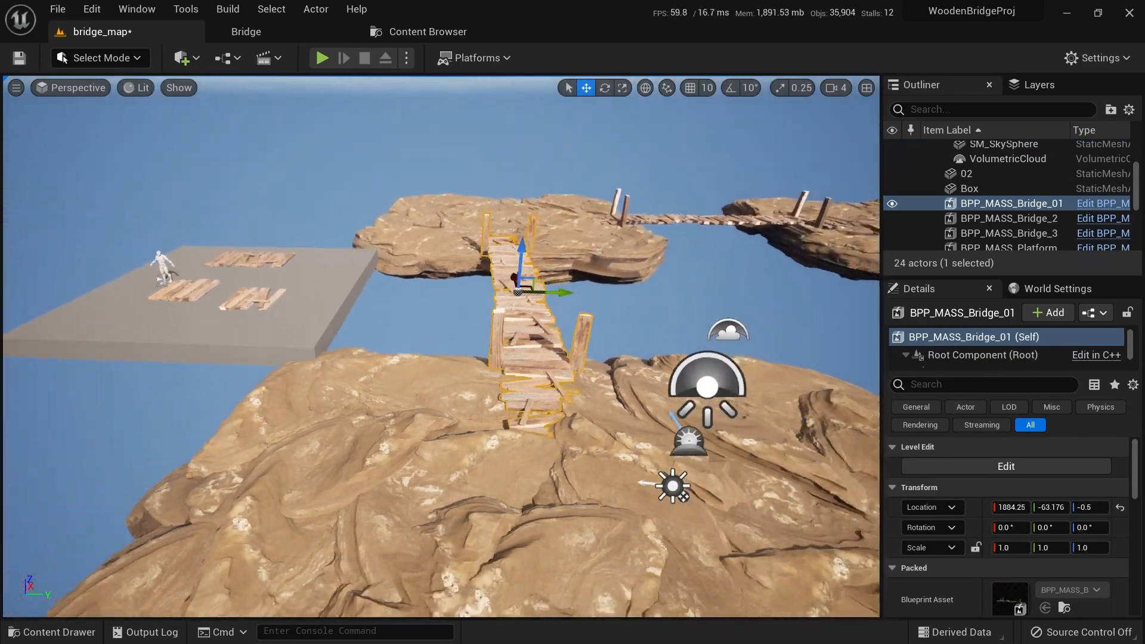
Select the six loose wood pieces beside the mannequin and move them together off the grey platform
right_drag(441, 346, 496, 366)
click(496, 366)
click(1024, 199)
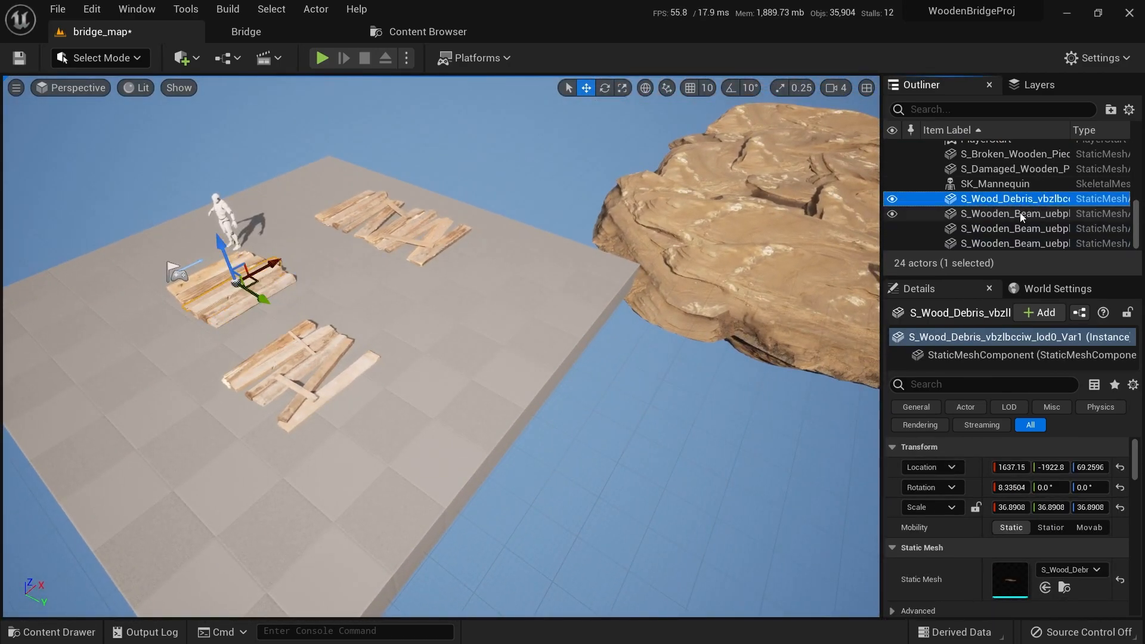
shift+click(1020, 244)
scroll(1016, 228, up, 2)
ctrl+click(1006, 226)
right_drag(338, 351, 441, 351)
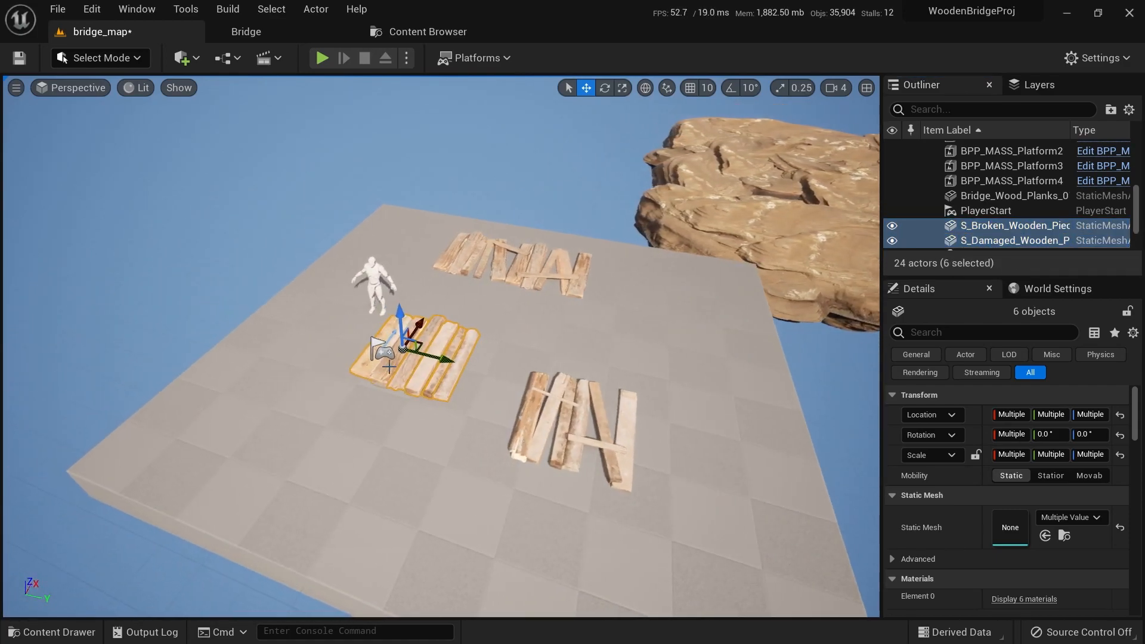
drag(445, 358, 113, 310)
Select the grey platform, the two plank kits and the mannequin, and move them farther away from the rock islands
click(484, 417)
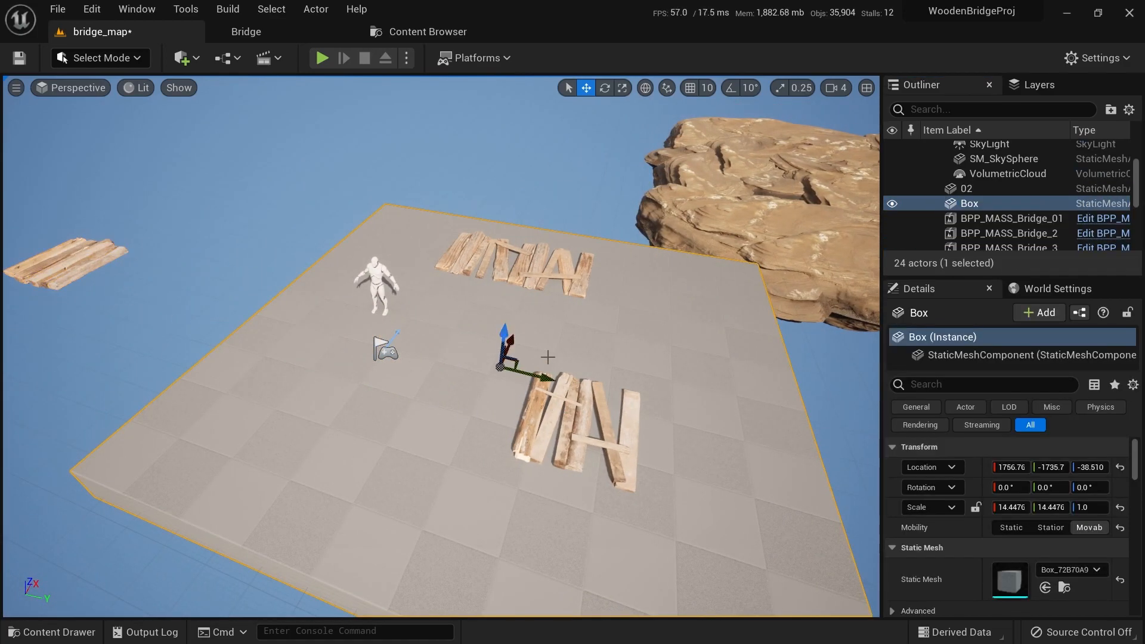
ctrl+click(538, 306)
ctrl+click(556, 384)
ctrl+click(384, 290)
right_drag(384, 291, 477, 334)
drag(517, 345, 17, 308)
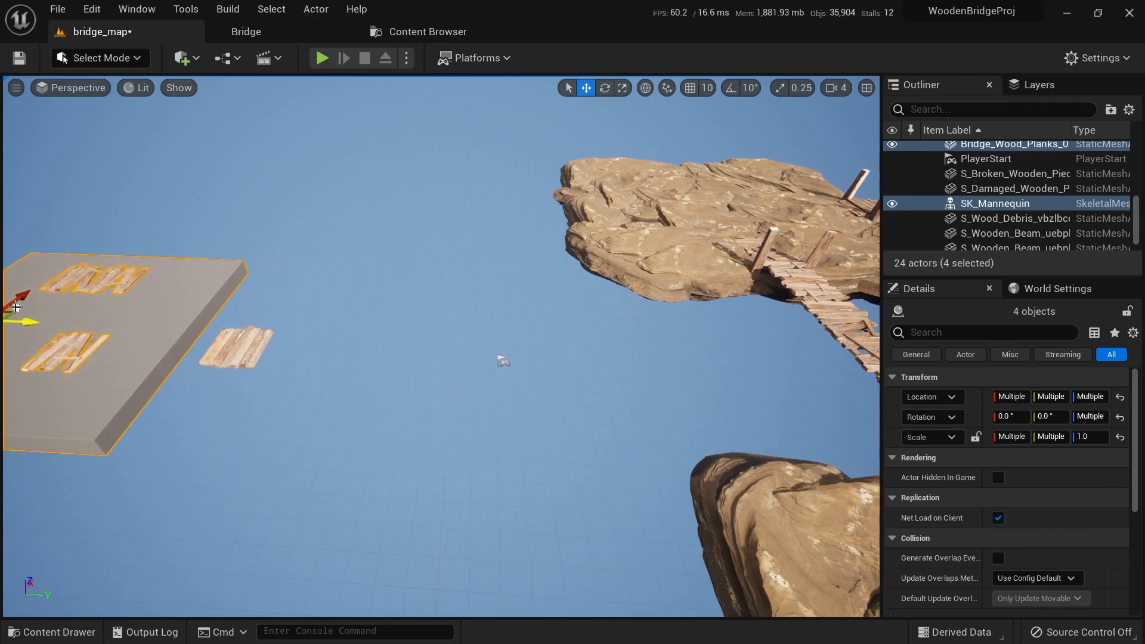
Move PlayerStart onto the first rock platform at about 68.88 in X, 6.11 in Y and 100.16 in Z
click(503, 362)
right_drag(502, 362, 605, 262)
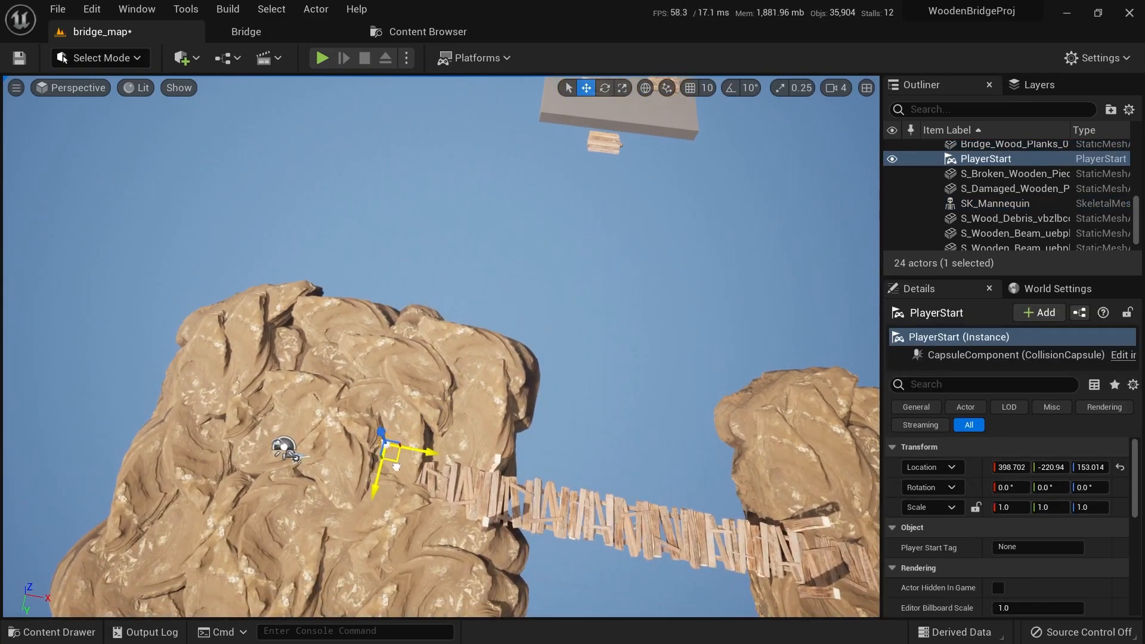
drag(338, 489, 328, 497)
right_drag(329, 498, 519, 356)
key(w)
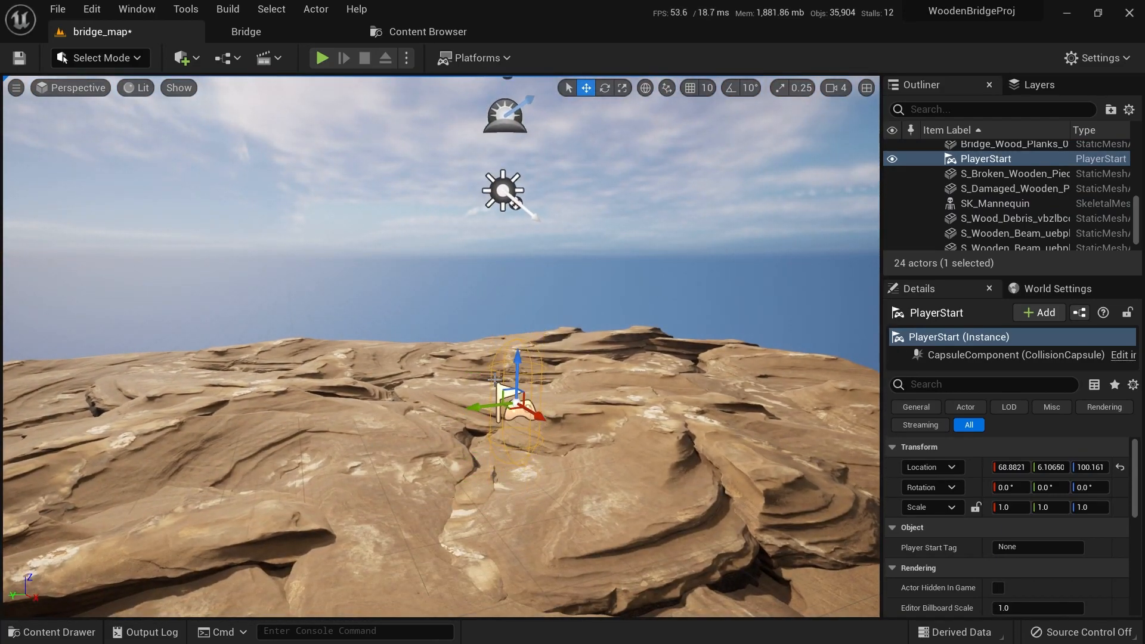
Play the level full screen and run the character over the wooden bridges to check the posts and plank surfaces
click(327, 67)
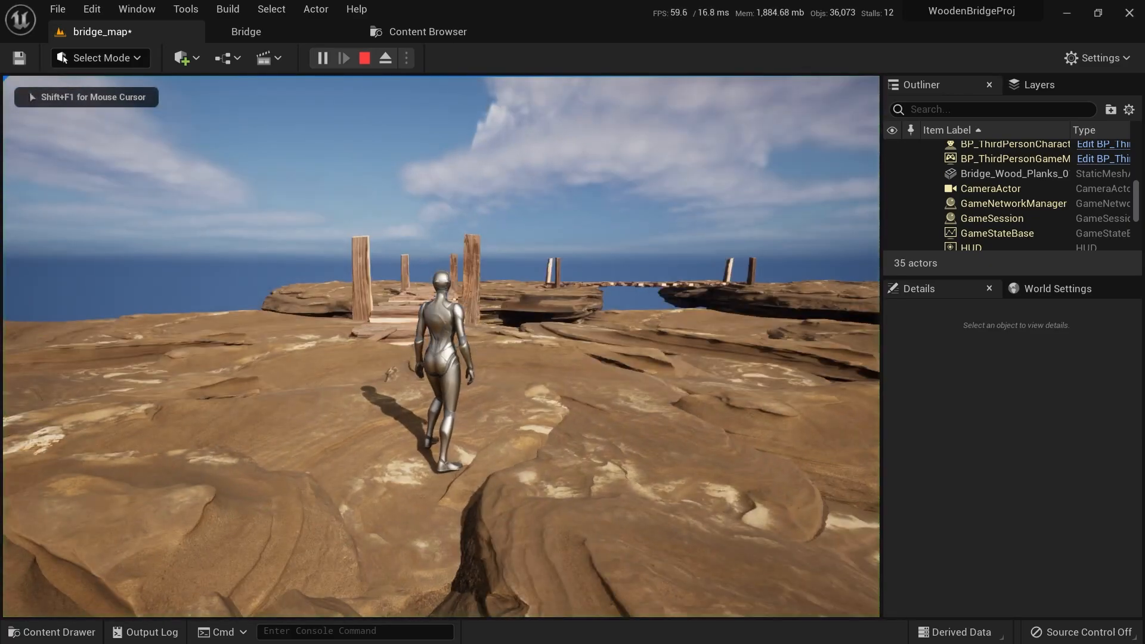
key(F11)
key(w)
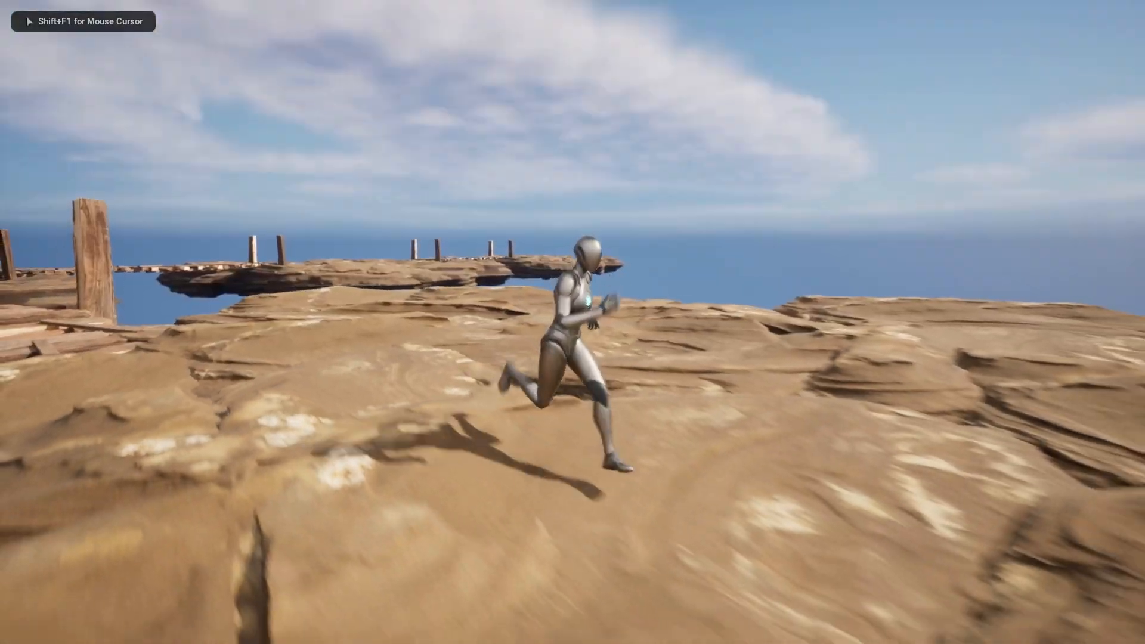
key(w)
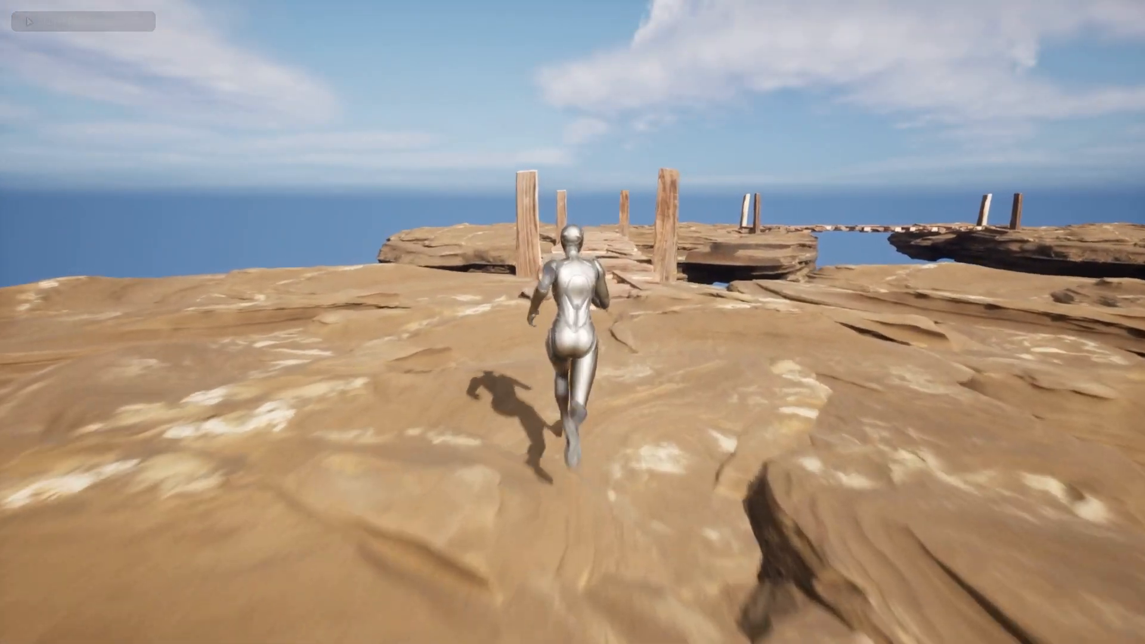
key(w)
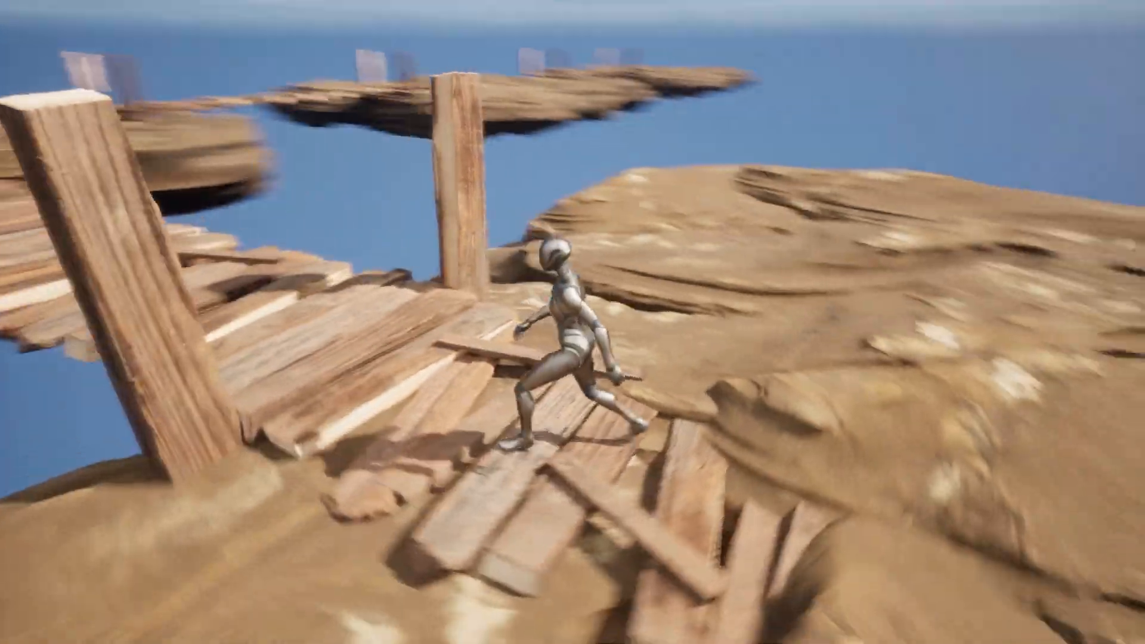
key(w)
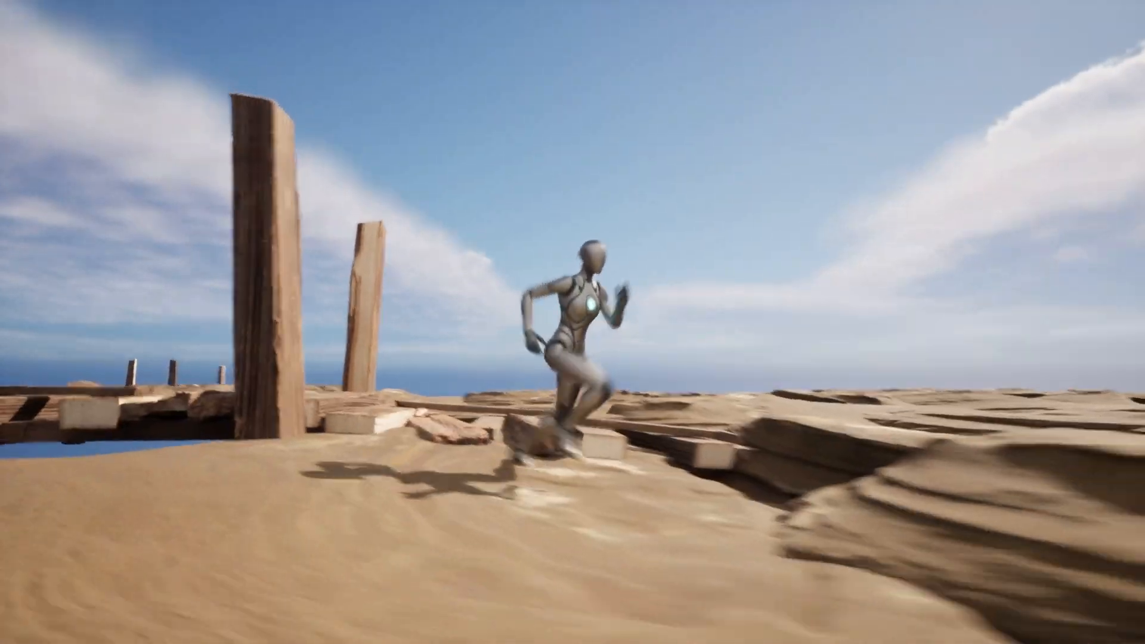
key(w)
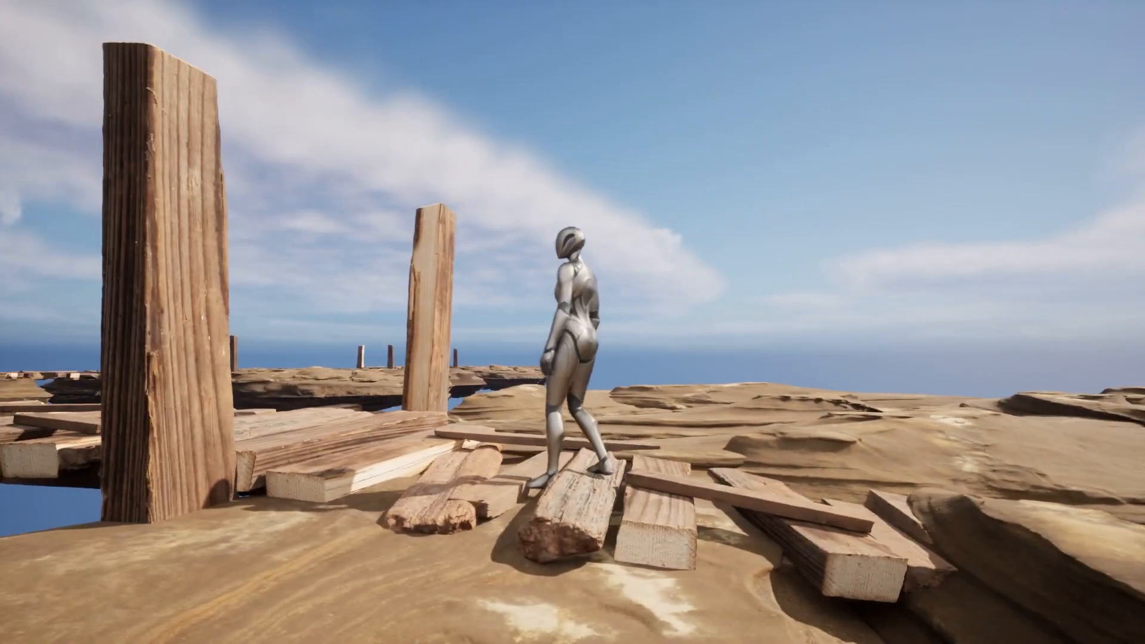
key(w)
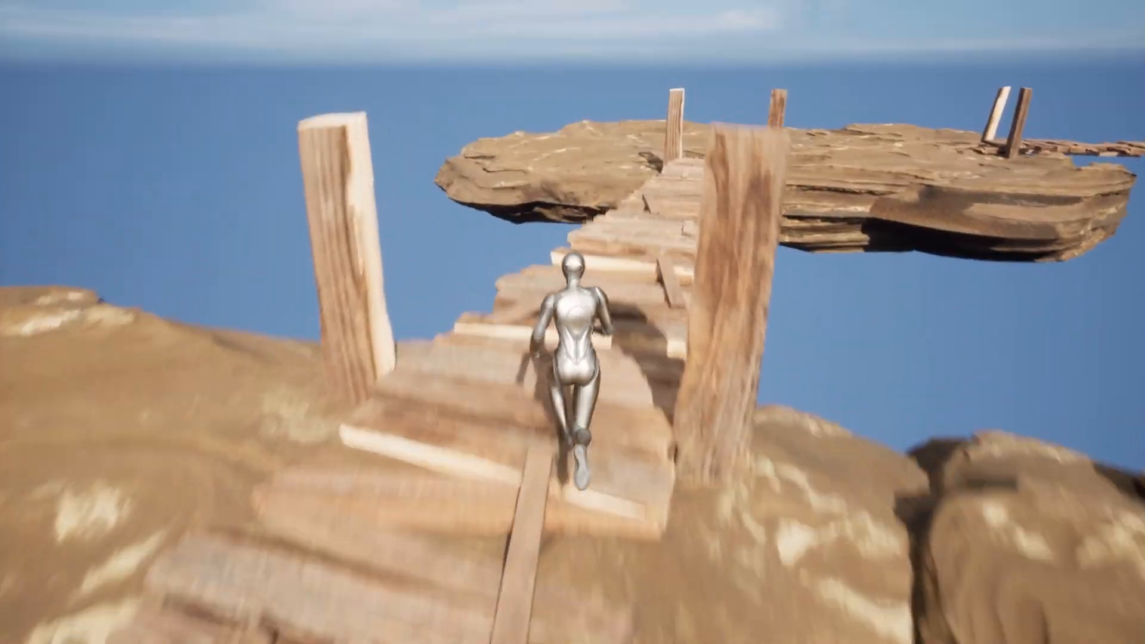
key(w)
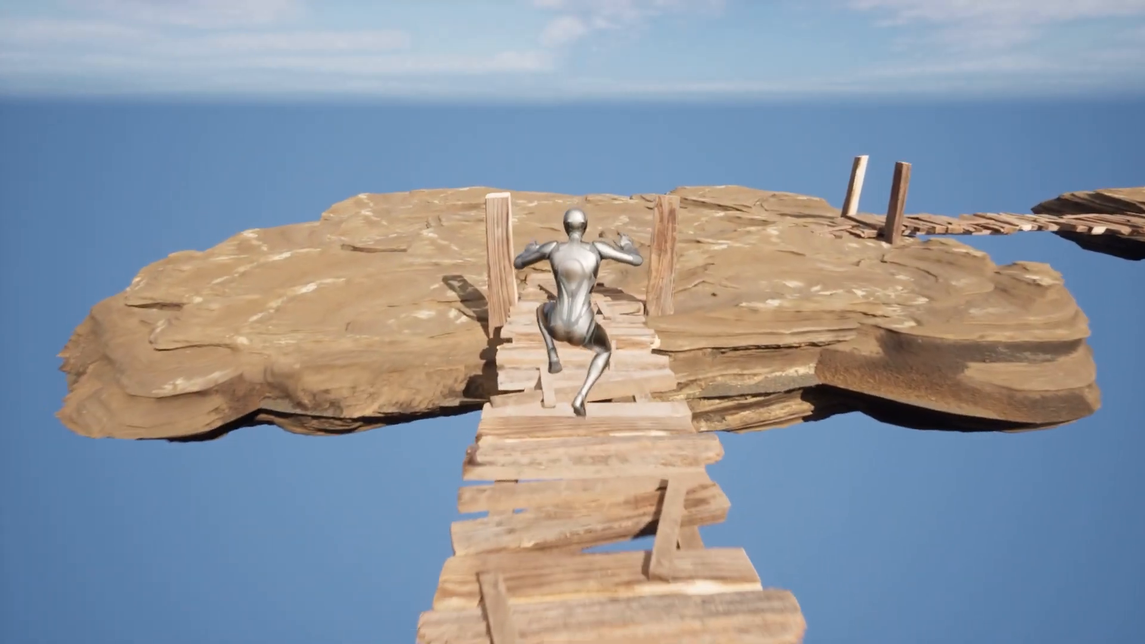
key(w)
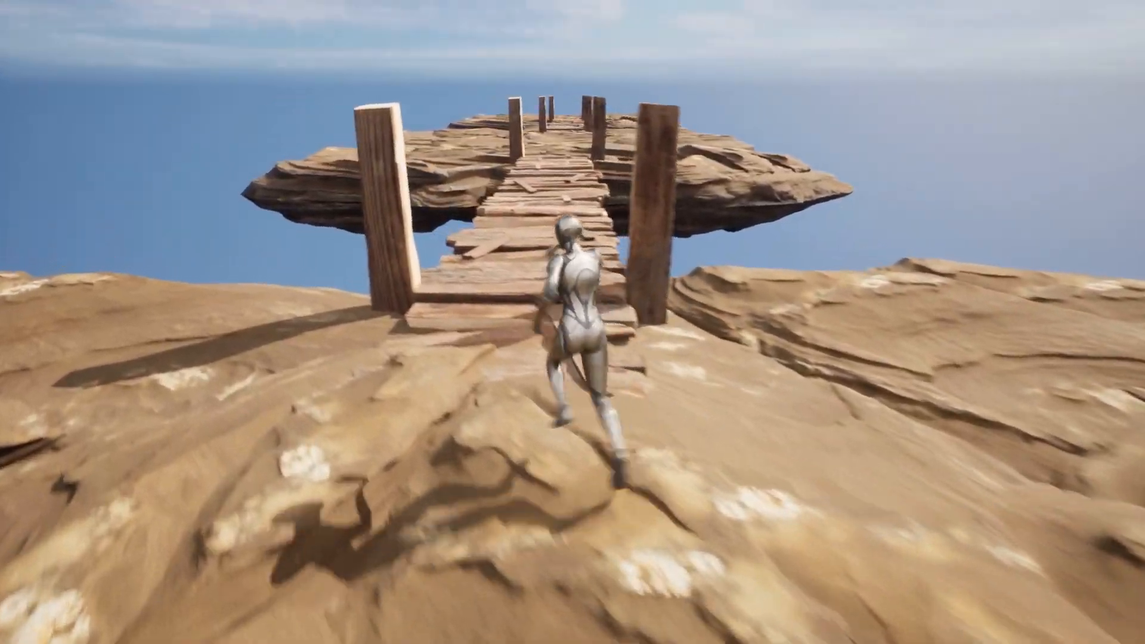
key(w)
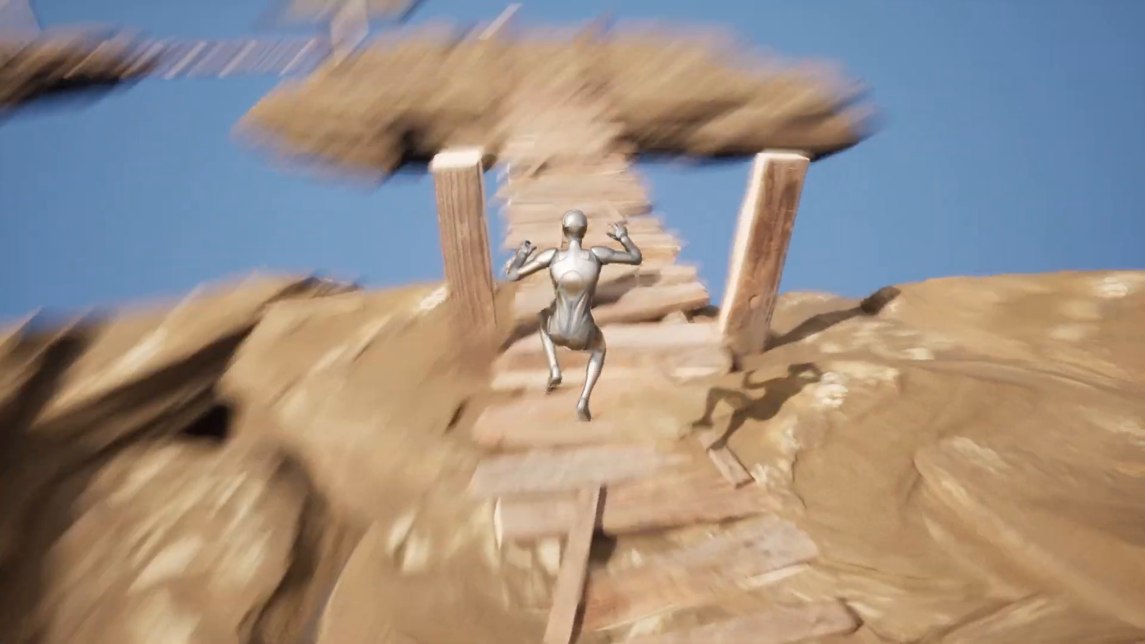
key(w)
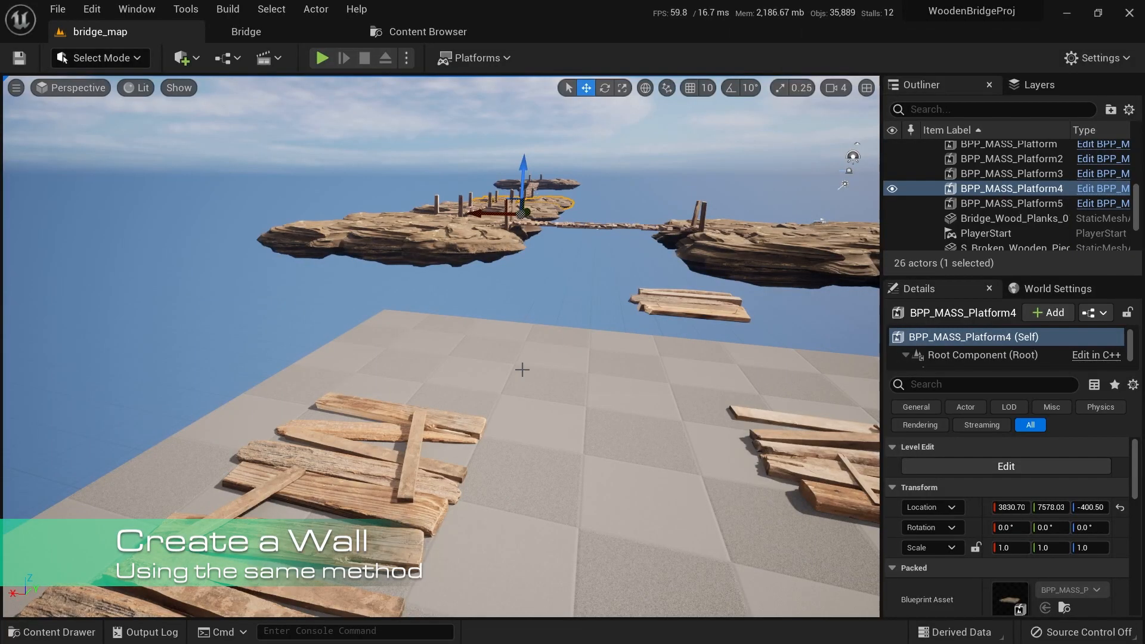
Duplicate the long wooden plank kit to the free area of the grey platform at about -4385.7 in Y
right_drag(481, 400, 447, 447)
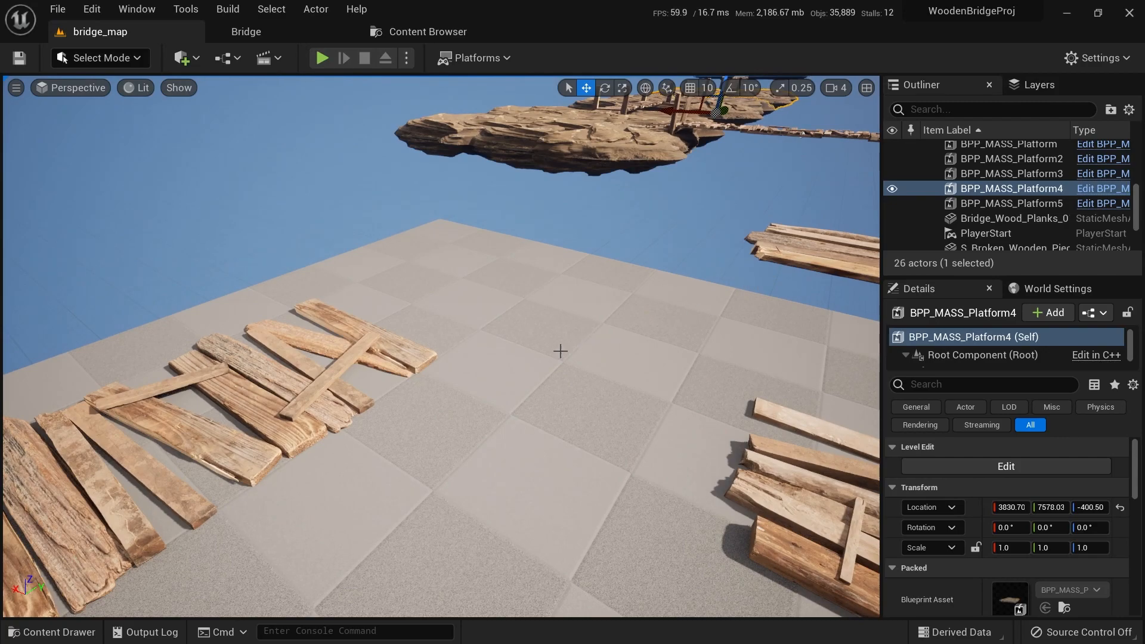
click(370, 344)
right_drag(370, 344, 384, 418)
key(w)
key(s)
key(w)
key(s)
key(d)
key(a)
key(a)
alt+drag(344, 353, 859, 453)
key(d)
right_drag(758, 363, 501, 378)
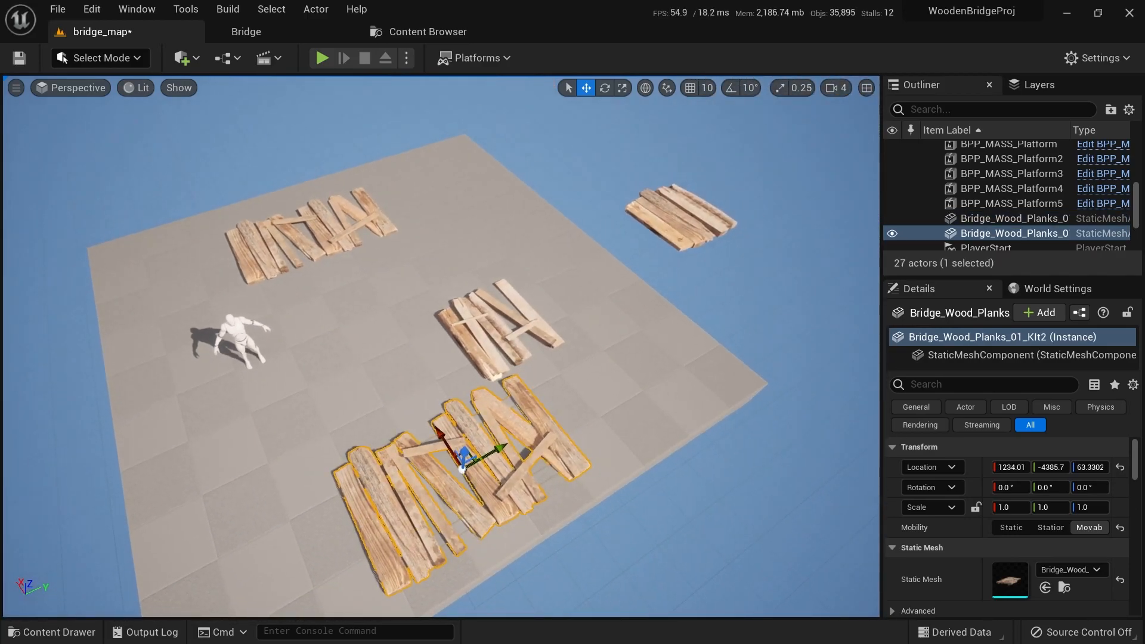
click(499, 330)
click(440, 462)
click(419, 478)
key(a)
right_drag(419, 477, 555, 477)
key(e)
drag(409, 411, 395, 420)
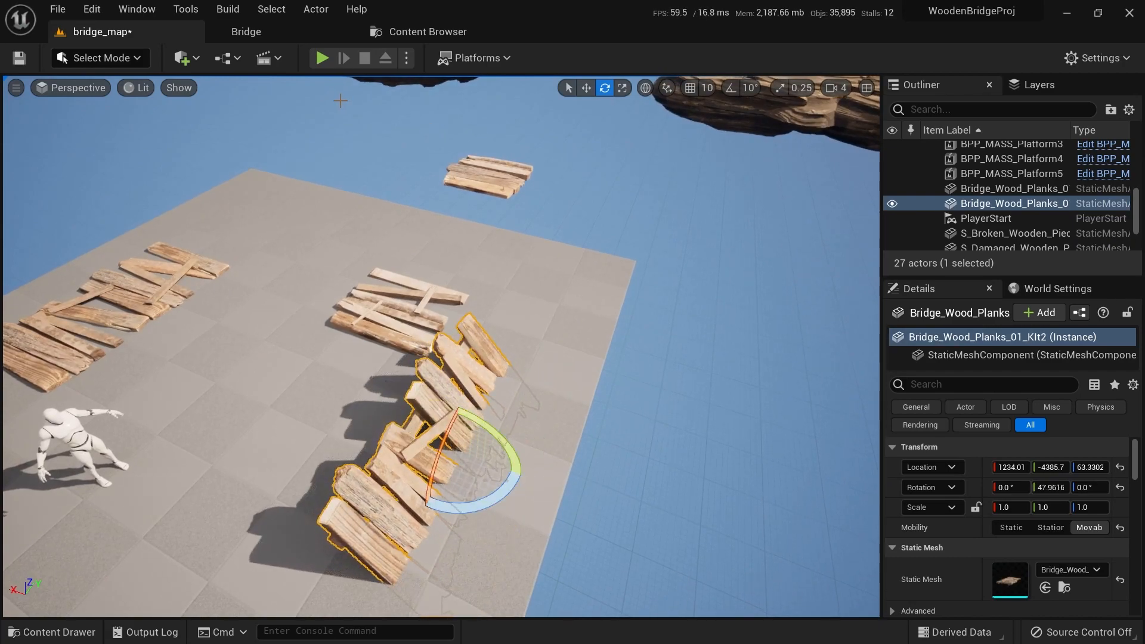
key(ctrl+z)
Turn on 10° rotation snapping and stand the copied plank kit up by rotating it about 80° around Y
right_drag(572, 248, 573, 197)
click(731, 88)
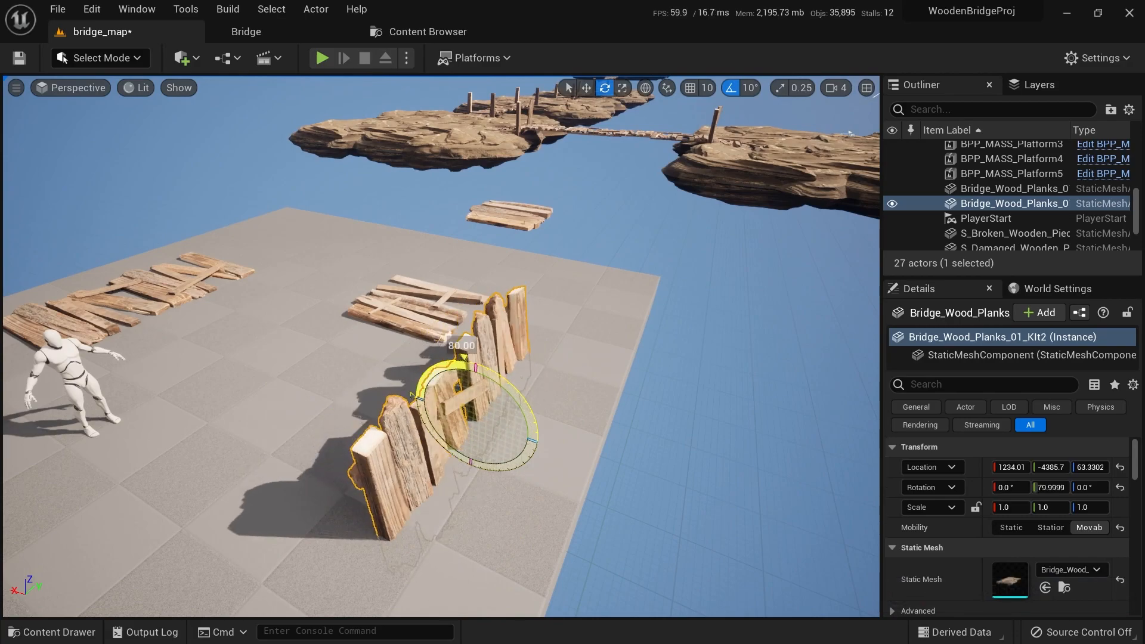
drag(470, 395, 474, 316)
Duplicate the outermost wooden beam from the loose pieces and bring the copy near the wall at about -4185.4 in Y
key(a)
right_drag(474, 316, 835, 334)
key(q)
key(e)
key(a)
key(s)
key(w)
right_drag(418, 334, 149, 414)
click(220, 378)
key(a)
click(256, 440)
key(s)
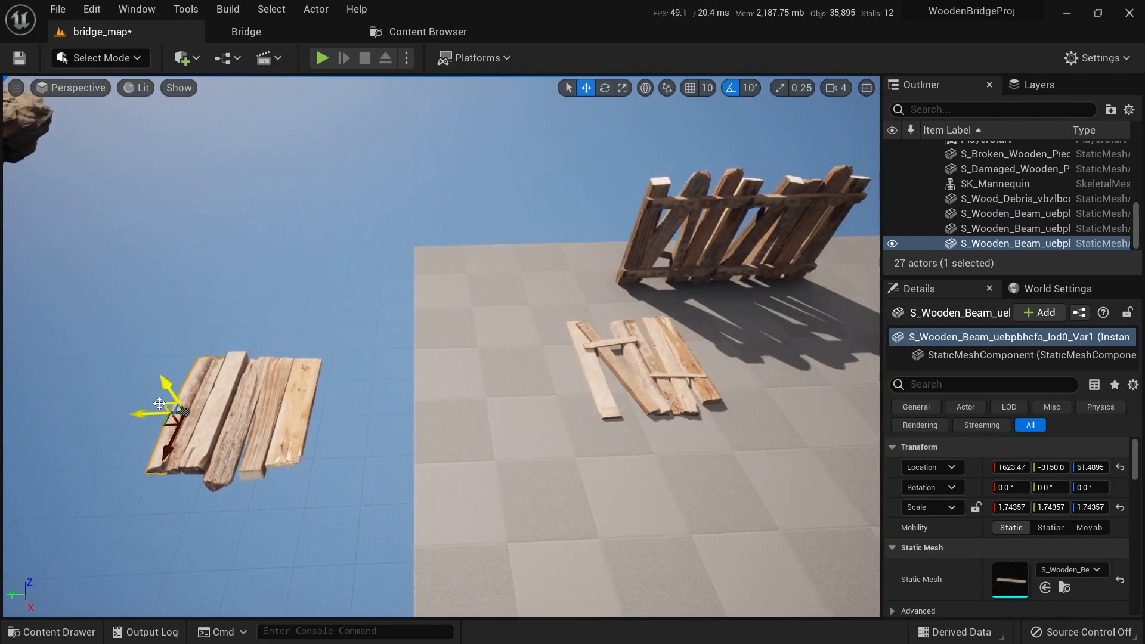
alt+drag(149, 414, 659, 389)
Tilt the copied beam to -40° around Y and move it to the wall at about 1339.73 in X, 186.18 in Z
key(a)
right_drag(659, 389, 795, 417)
key(w)
key(e)
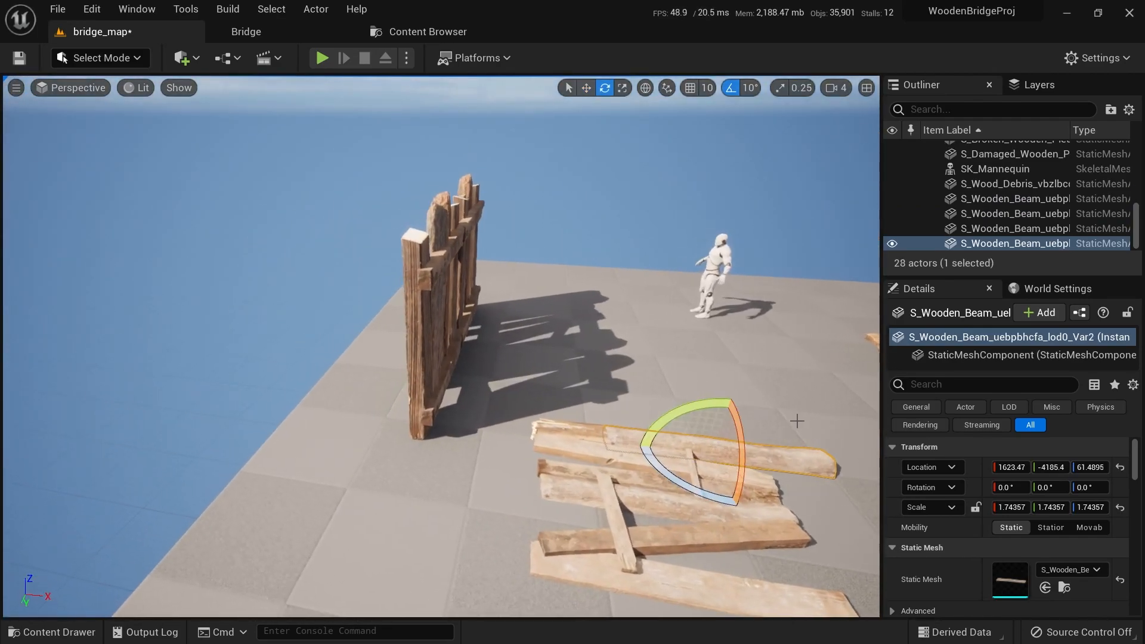
drag(685, 409, 739, 406)
key(w)
drag(736, 448, 418, 292)
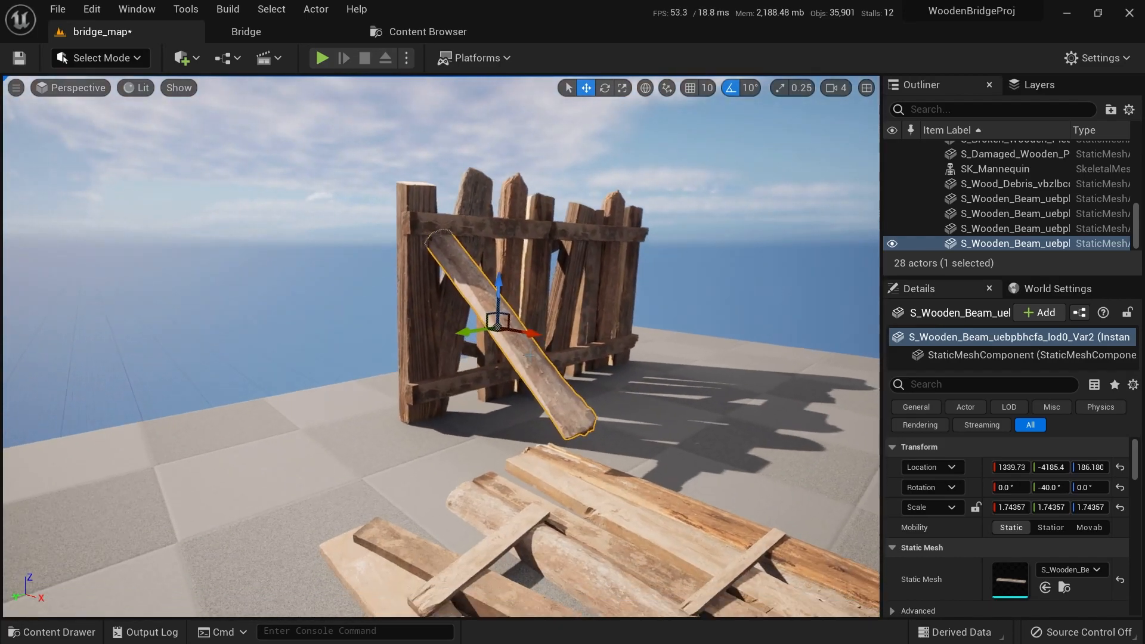
Steepen the beam to -60° around Y and prop it against the wall at about 1312.29 in X, 142.72 in Z
key(e)
right_drag(545, 302, 483, 309)
key(w)
drag(412, 308, 490, 322)
drag(523, 269, 523, 329)
right_drag(524, 329, 650, 326)
drag(601, 397, 557, 394)
Duplicate the supporting beam along the wall to about -4539.1 in Y
right_drag(558, 394, 429, 411)
alt+drag(202, 292, 409, 307)
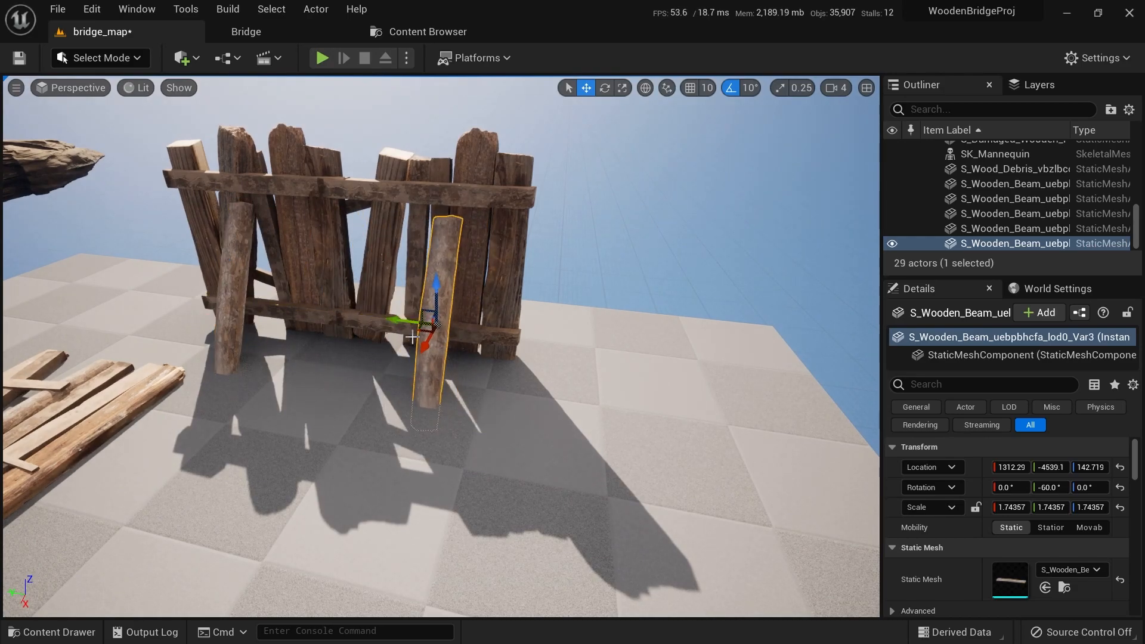
Rotate the duplicated supporting beam at -4539.1 in Y so it leans against the wall with a different face
key(e)
drag(388, 357, 426, 379)
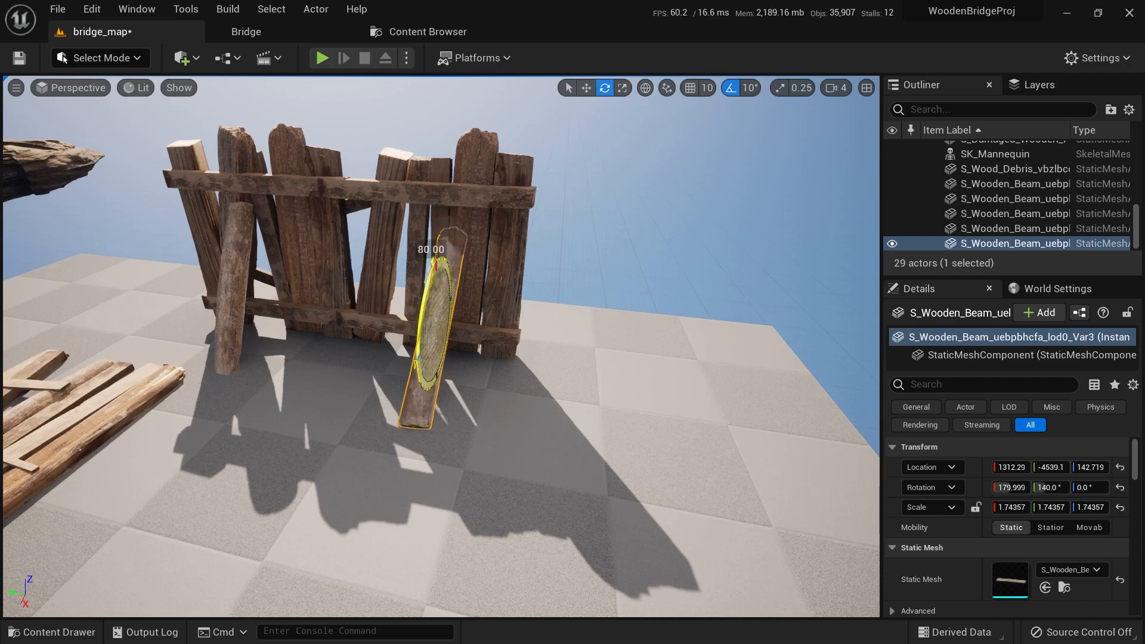
key(Escape)
Turn off rotation snapping and tilt the wooden plank wall to about 80.69° around Y so it leans on its beams
right_drag(468, 335, 310, 307)
right_drag(536, 339, 448, 339)
click(536, 339)
click(729, 89)
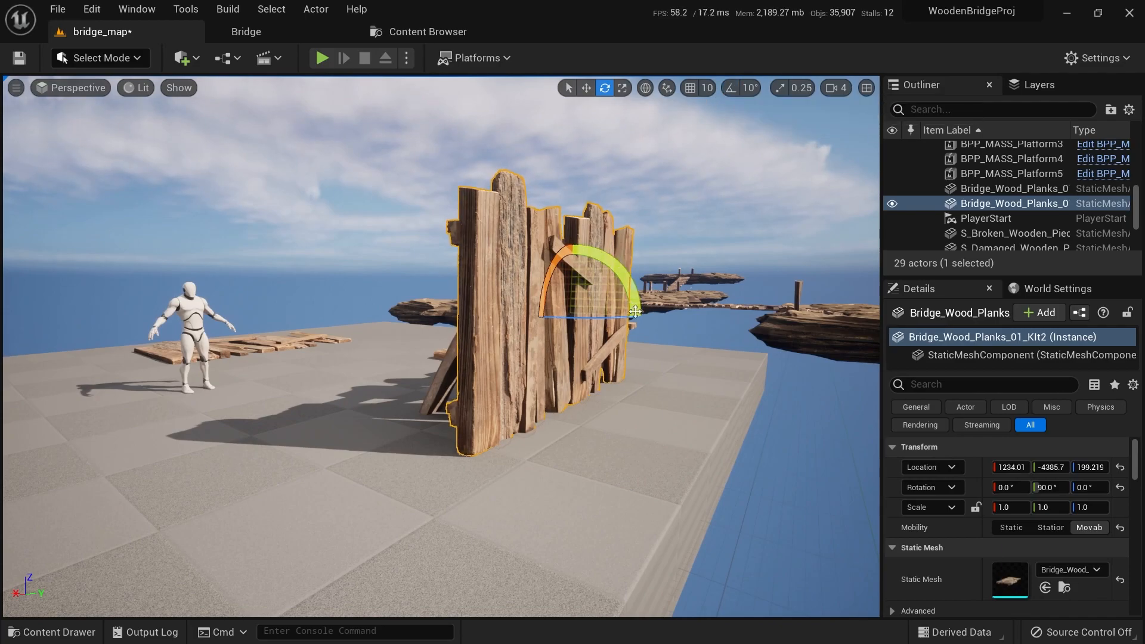
right_drag(512, 315, 590, 322)
key(Escape)
right_drag(512, 315, 627, 334)
key(a)
key(w)
key(a)
key(e)
key(s)
key(w)
key(a)
key(d)
Enable and apply Nanite support on the supporting beam's mesh and add a box simplified collision to it
right_drag(485, 381, 412, 352)
click(453, 334)
shift+click(397, 406)
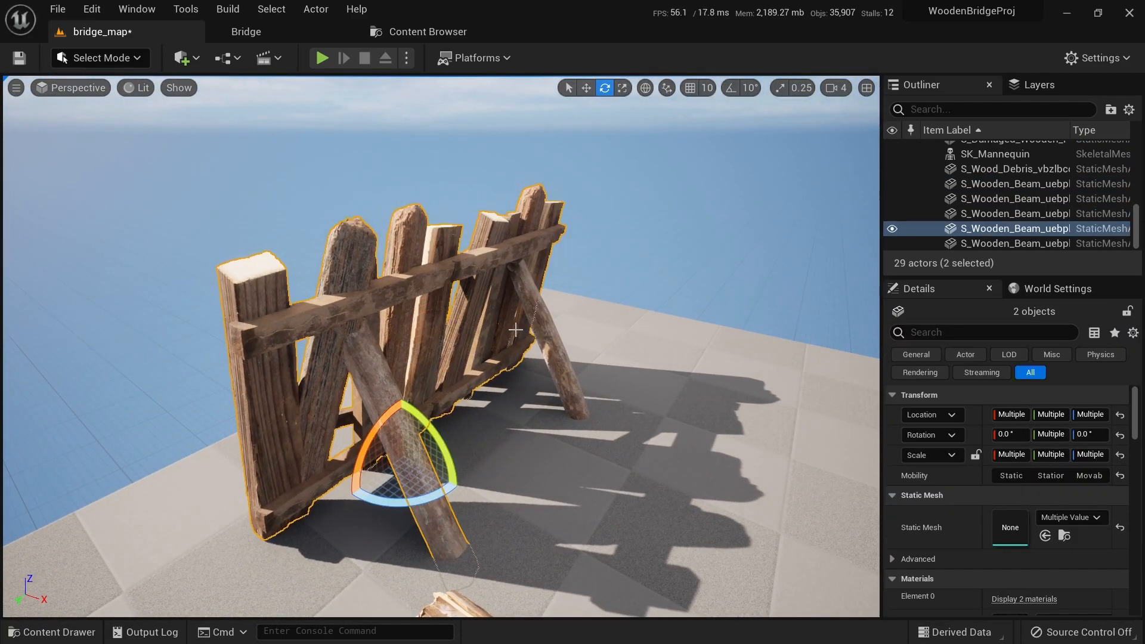
click(395, 385)
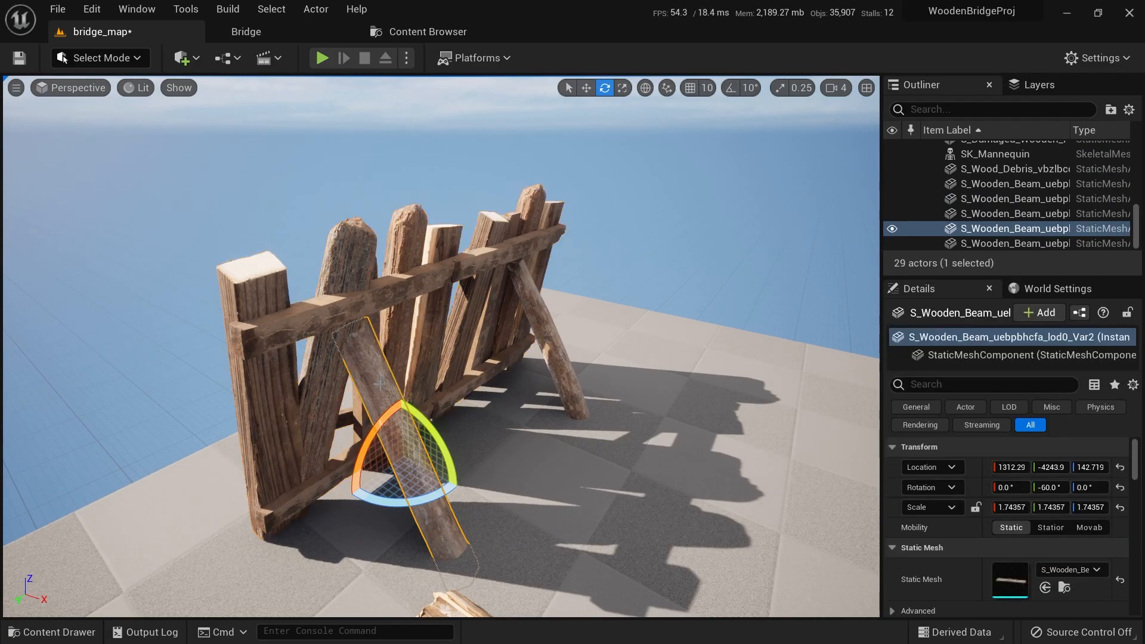
double_click(1016, 586)
click(880, 238)
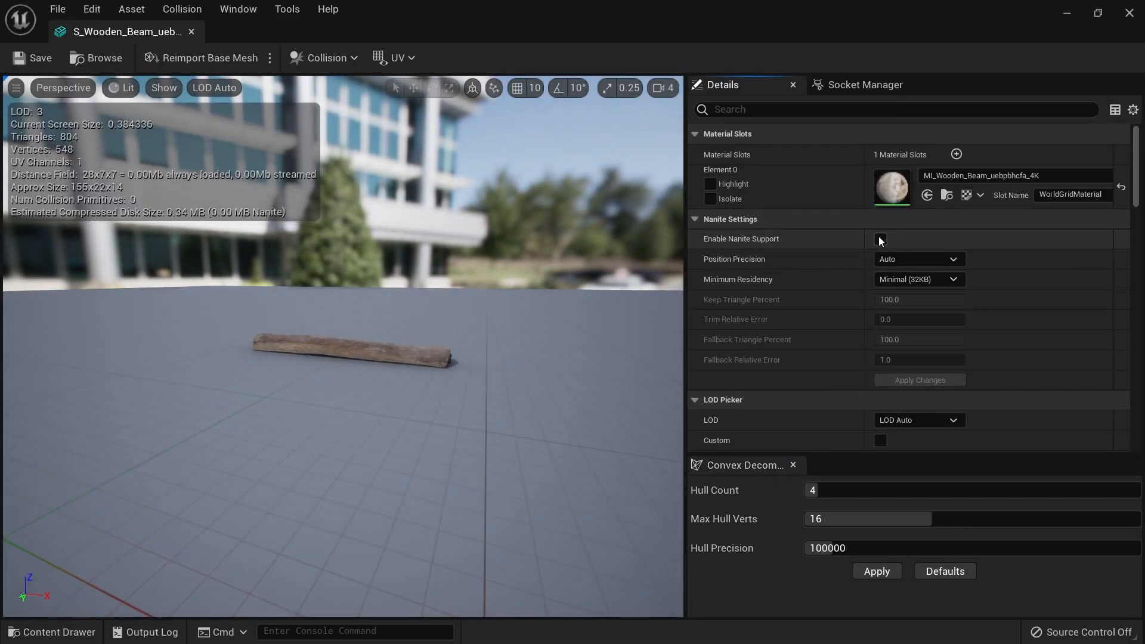
click(918, 382)
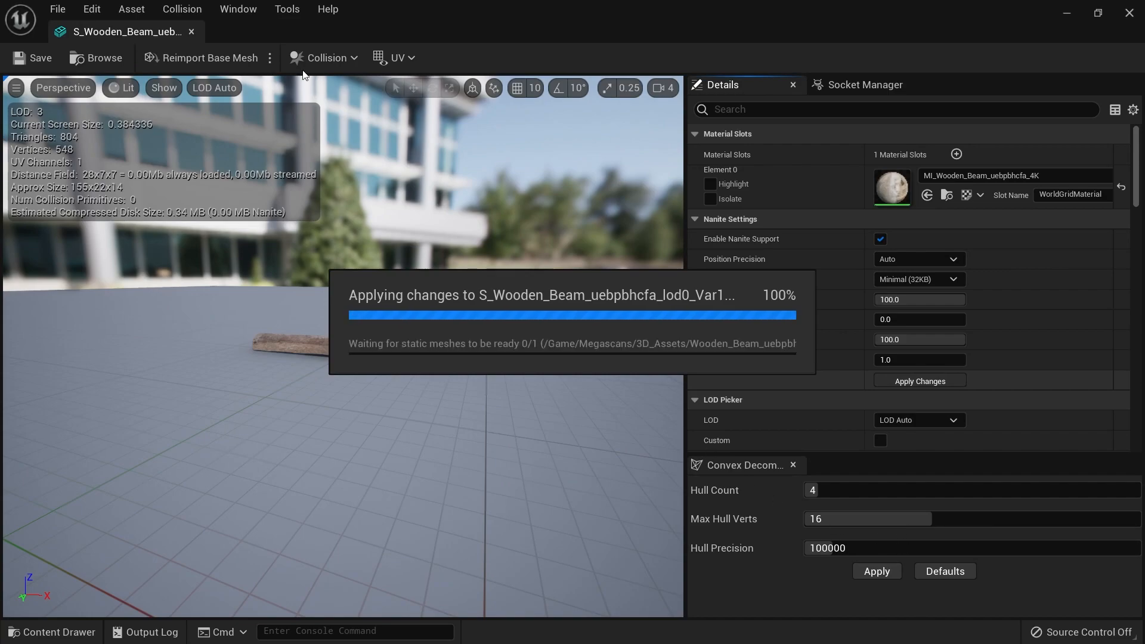
click(182, 9)
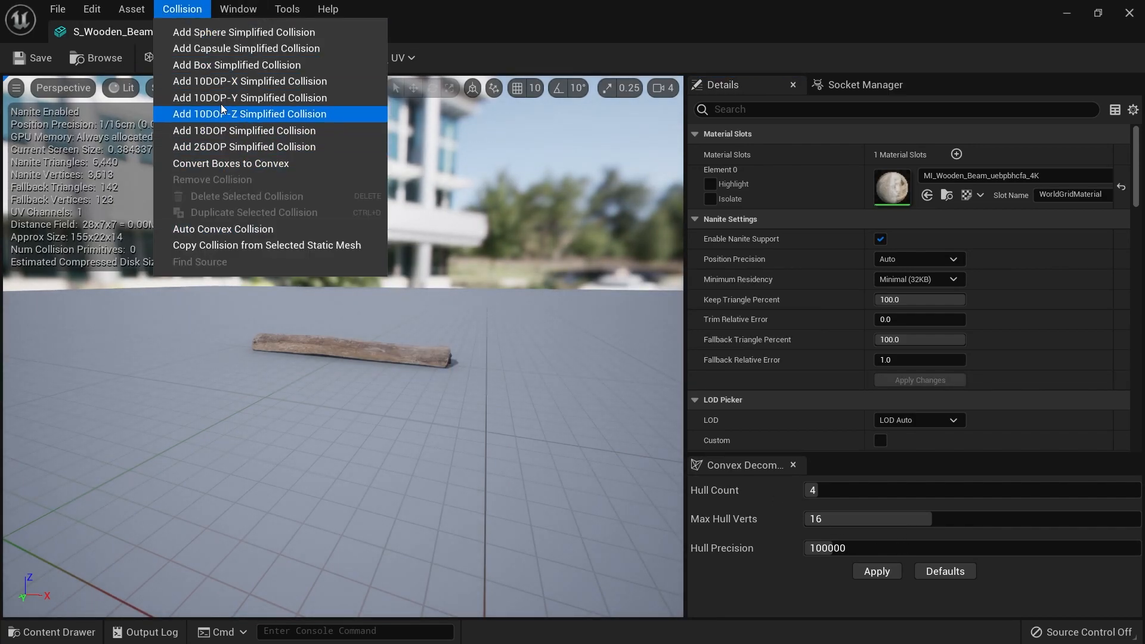
click(229, 66)
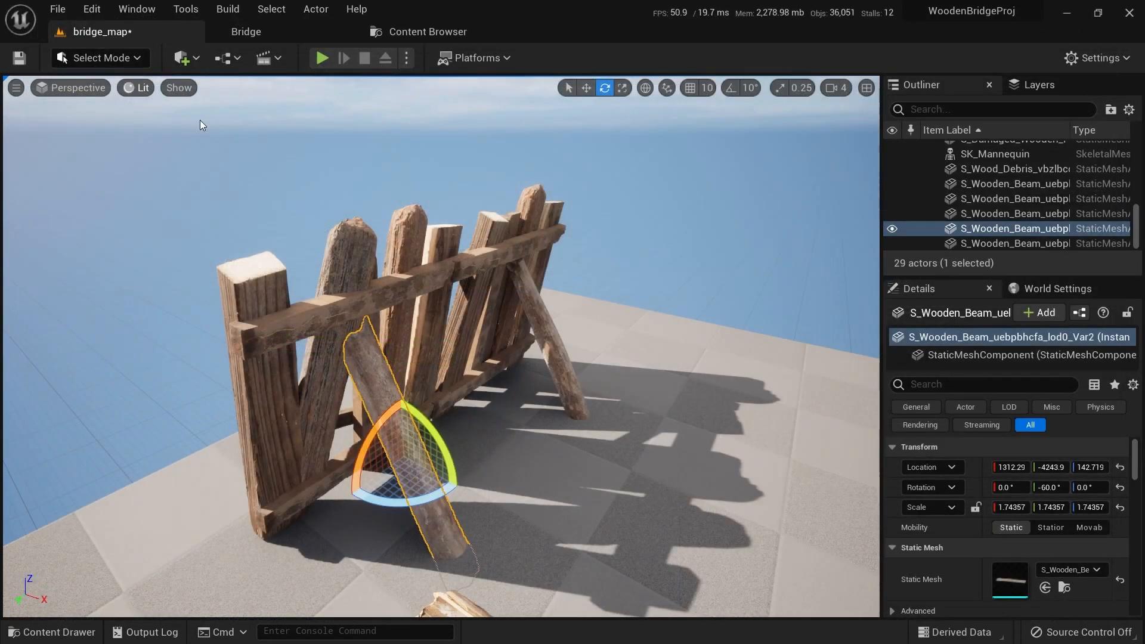
Create a packed level actor from the plank wall and its two supporting beams, with external actors and a Center Min Z pivot
click(391, 338)
ctrl+click(365, 362)
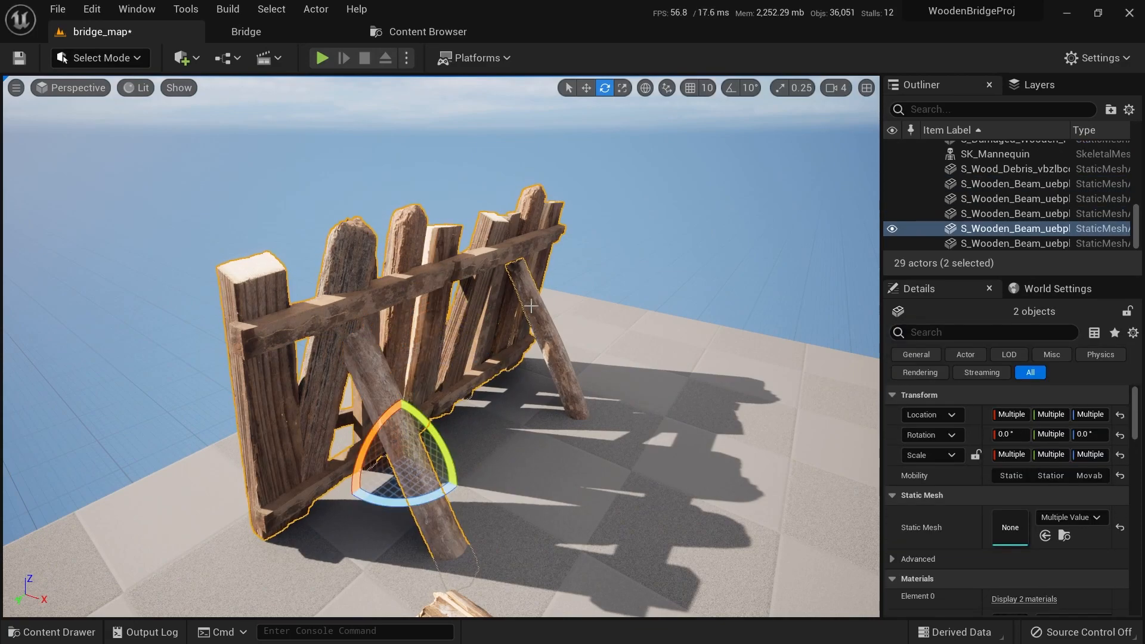
ctrl+click(530, 306)
click(483, 271)
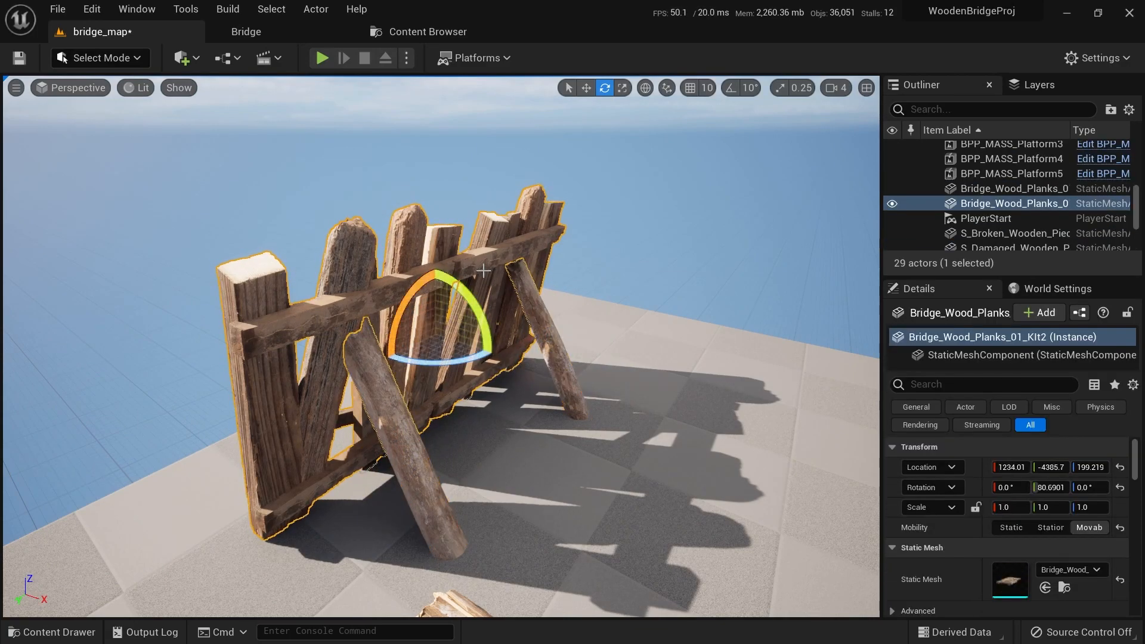
ctrl+click(537, 313)
ctrl+click(377, 343)
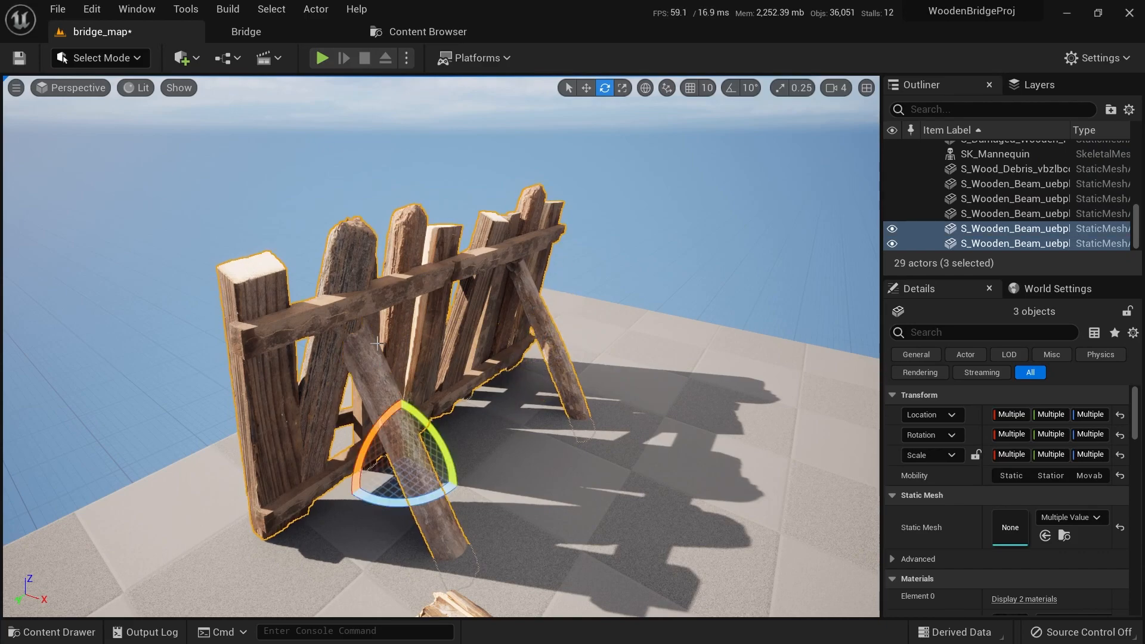
key(w)
right_drag(393, 473, 430, 443)
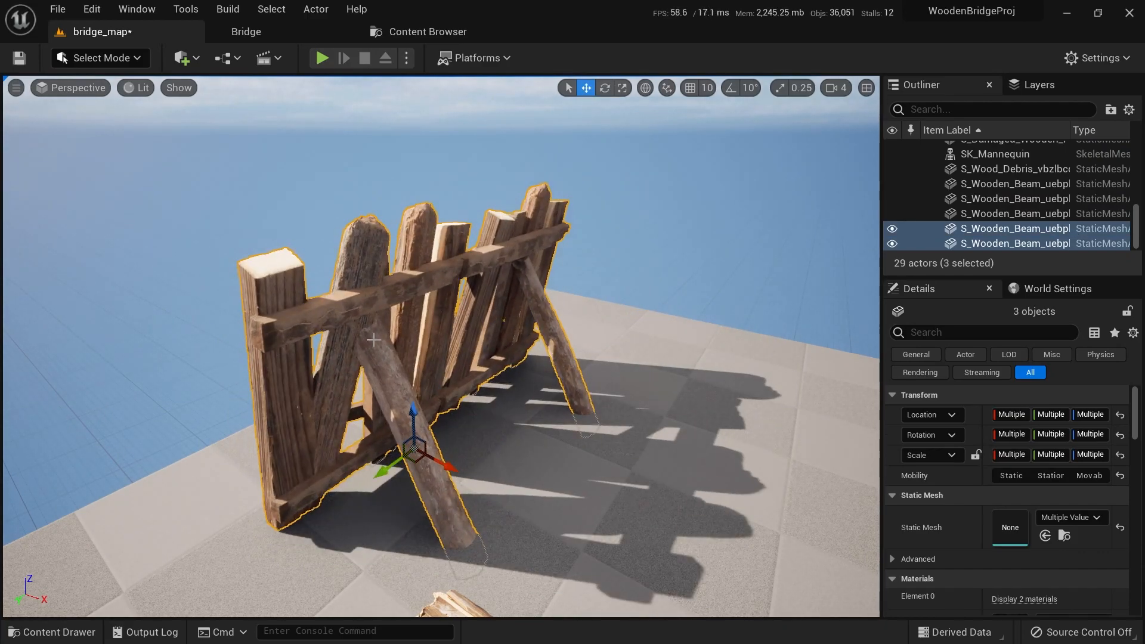
right_click(431, 443)
mouse_move(557, 596)
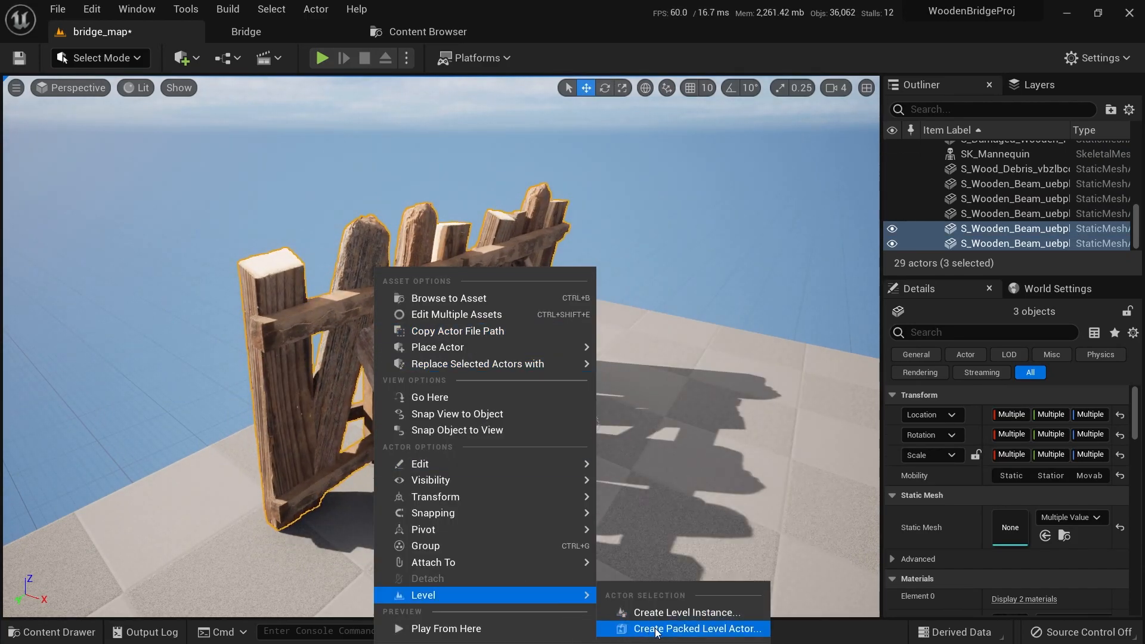
click(656, 630)
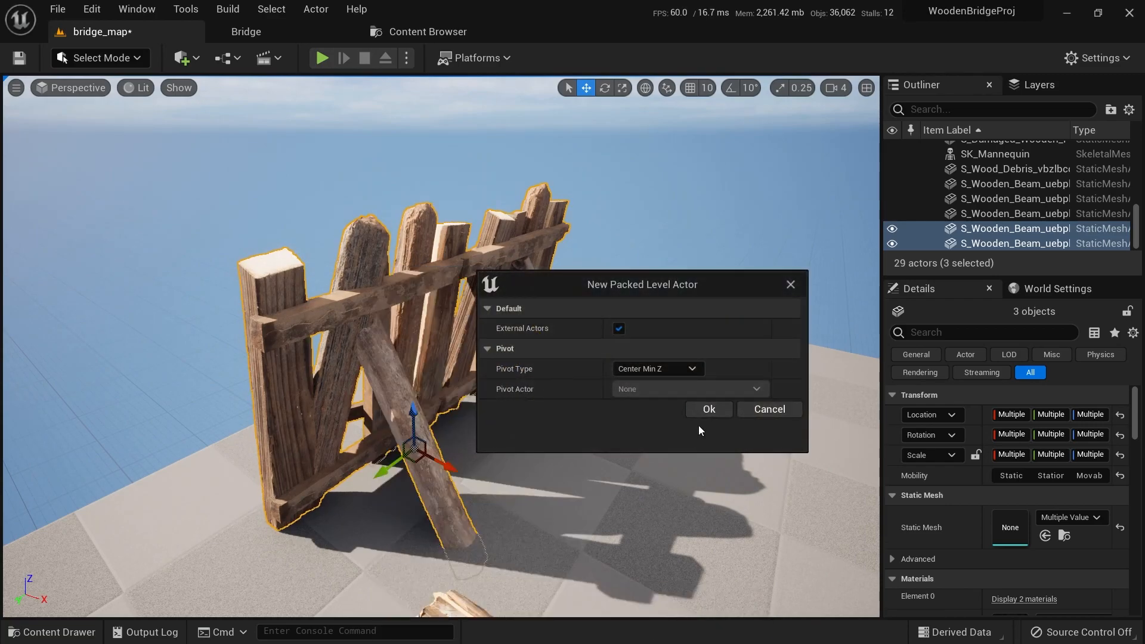
click(705, 412)
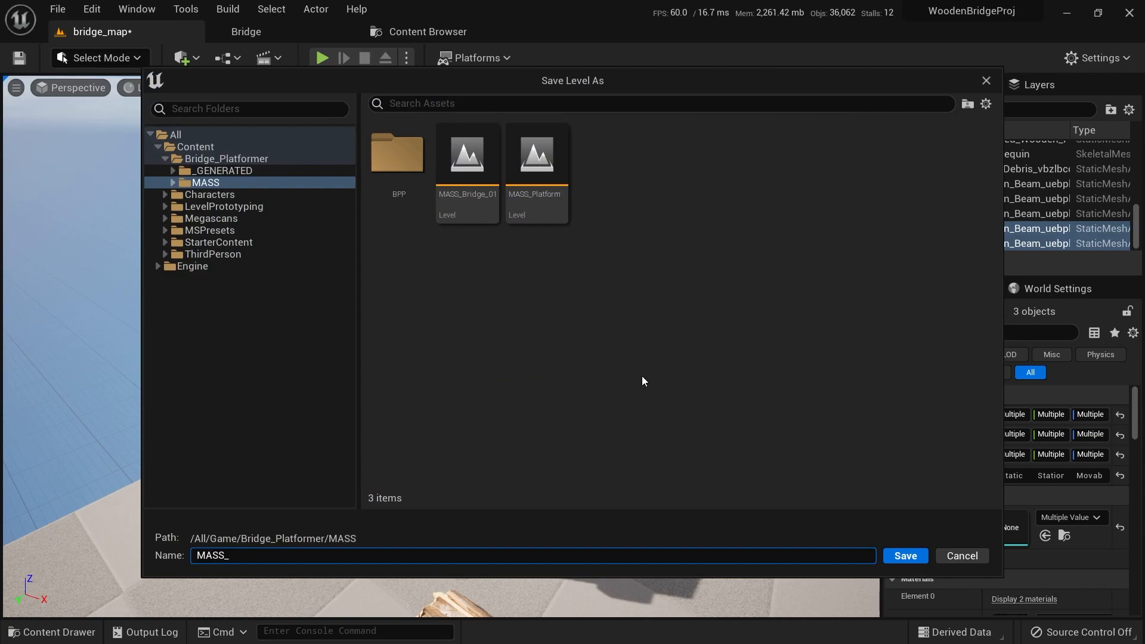
Save the packed level as MASS_Wood_Wall_01 in the MASS folder and its blueprint as BPP_MASS_Wood_Wall_01 in the BPP subfolder
text(MASS_Wood_Wall_01)
key(Return)
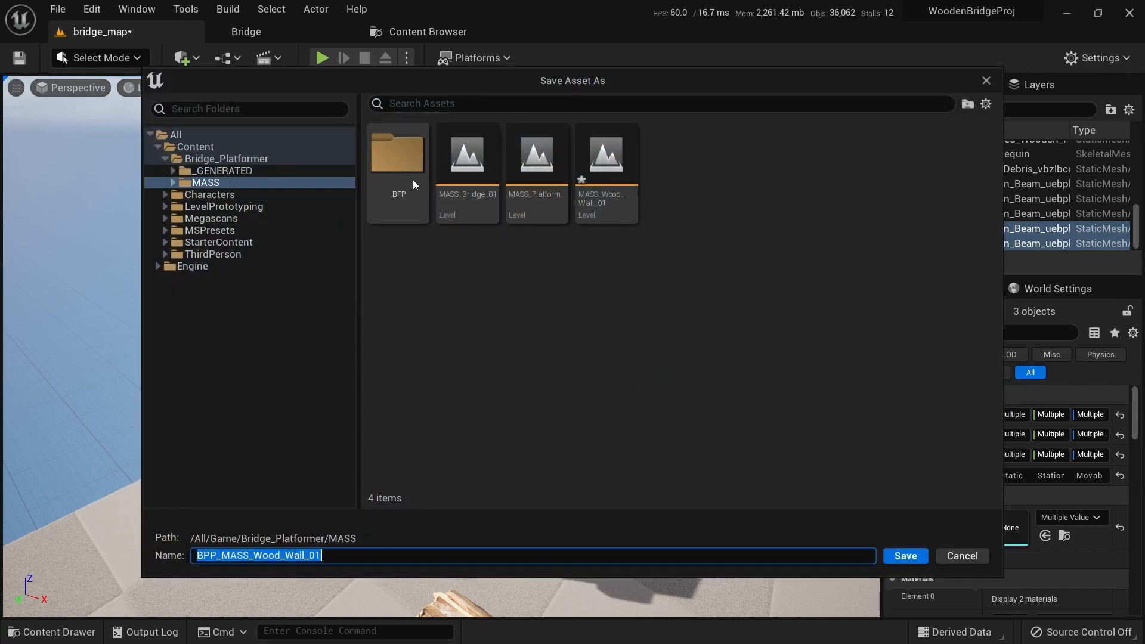
double_click(412, 184)
click(905, 555)
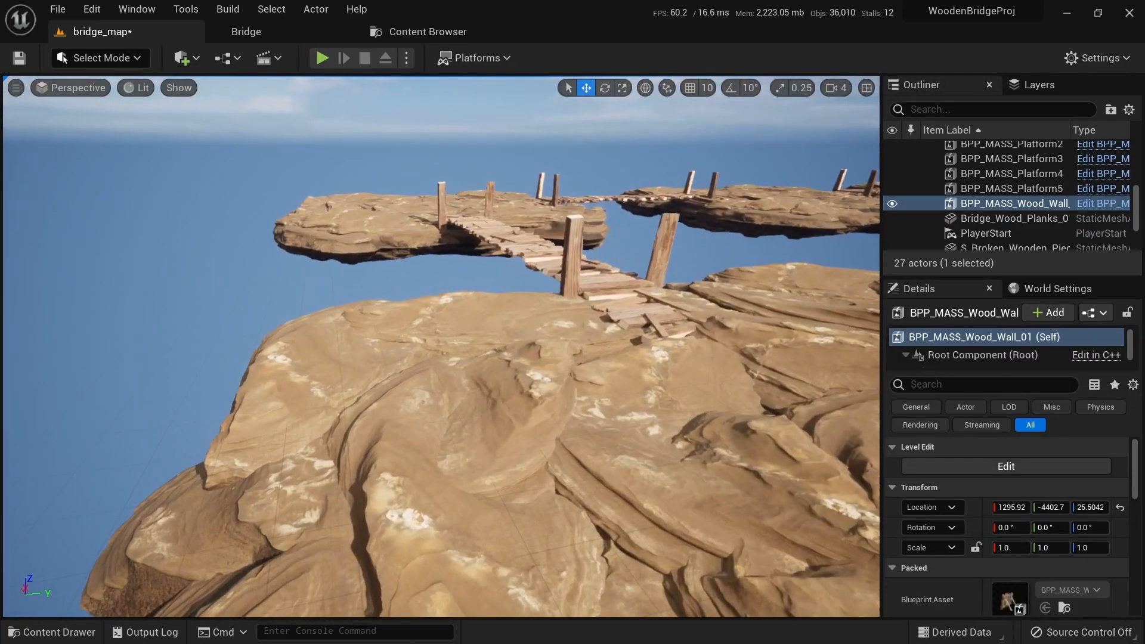
Place the packed wooden wall on the rock platform beside the bridge, turned to about -41.27° around Z
key(ctrl+space)
click(414, 318)
drag(414, 318, 364, 385)
key(e)
drag(315, 344, 358, 340)
drag(350, 279, 349, 300)
key(w)
right_drag(346, 298, 382, 298)
key(s)
key(e)
Duplicate the wooden wall to the opposite side of the bridge entrance on the same rock platform
alt+drag(291, 373, 620, 323)
key(Escape)
right_drag(620, 322, 603, 382)
key(w)
key(q)
key(e)
key(w)
Duplicate the wall across the bridge entrance with a different rotation and move the copy to extend that barrier
click(555, 269)
key(e)
key(w)
key(e)
alt+drag(526, 337, 505, 299)
key(w)
mouse_move(525, 280)
right_down()
mouse_move(506, 266)
mouse_move(524, 266)
right_up()
drag(315, 148, 277, 276)
key(Escape)
Duplicate the first wall, turn the copy to about 2.37° around Z, and move it to about 1045.21 in X, -497.70 in Y
right_drag(291, 276, 339, 256)
key(s)
key(e)
click(381, 406)
key(e)
alt+drag(364, 471, 337, 471)
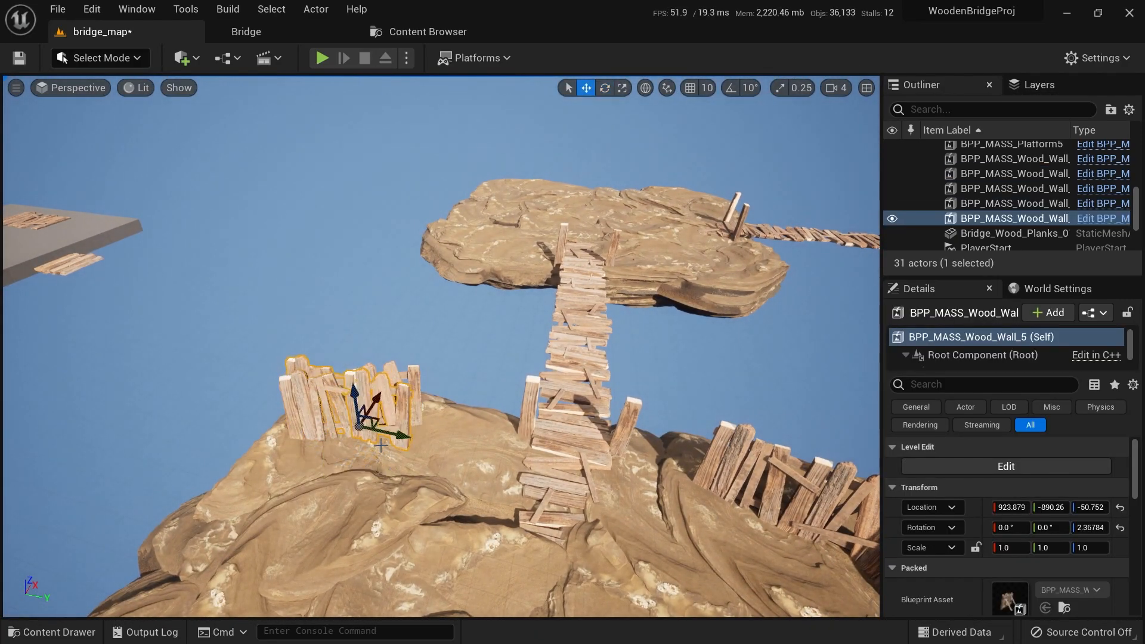
drag(460, 413, 477, 408)
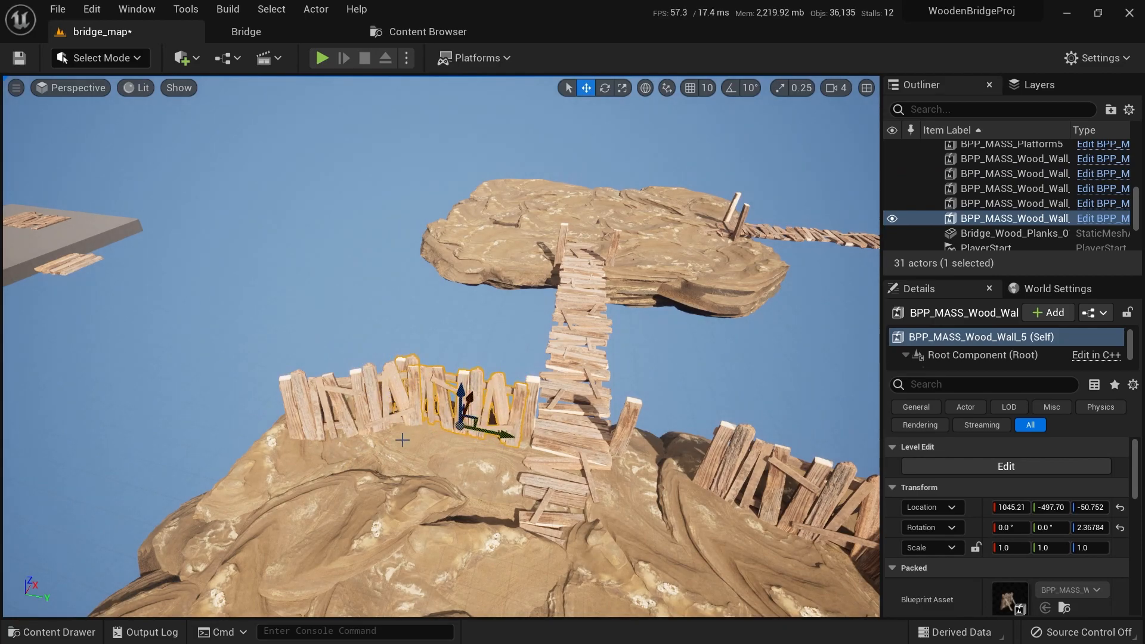
Move the outer wall to about 697.82 in X, -857.03 in Y, and rotate it to about -229° around Z
click(387, 420)
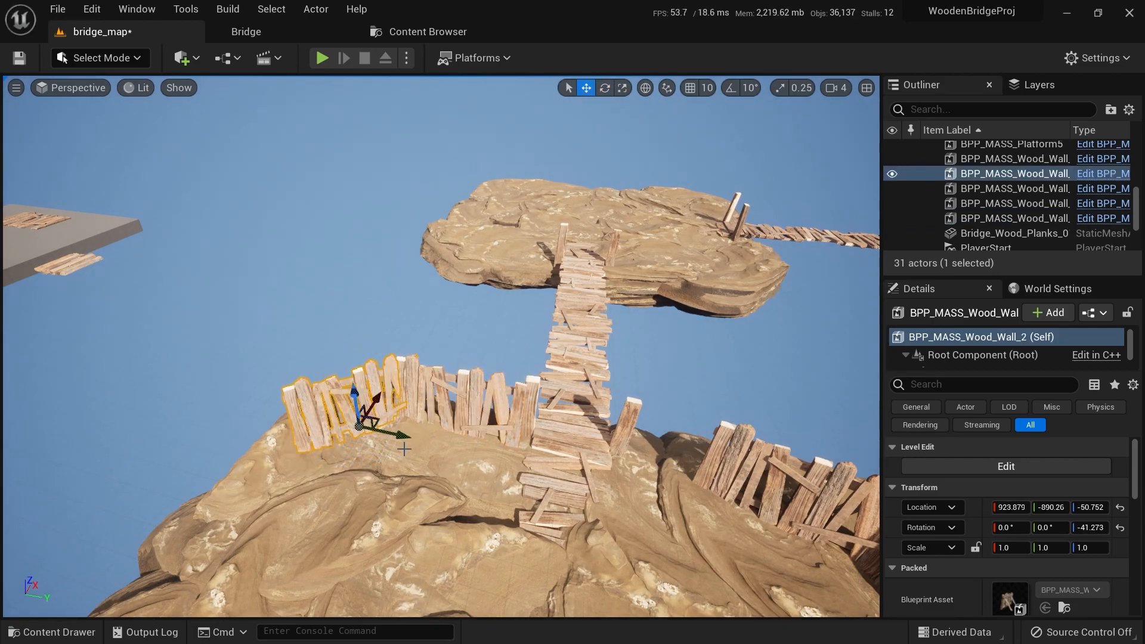
drag(355, 435, 358, 462)
key(e)
right_drag(389, 504, 376, 509)
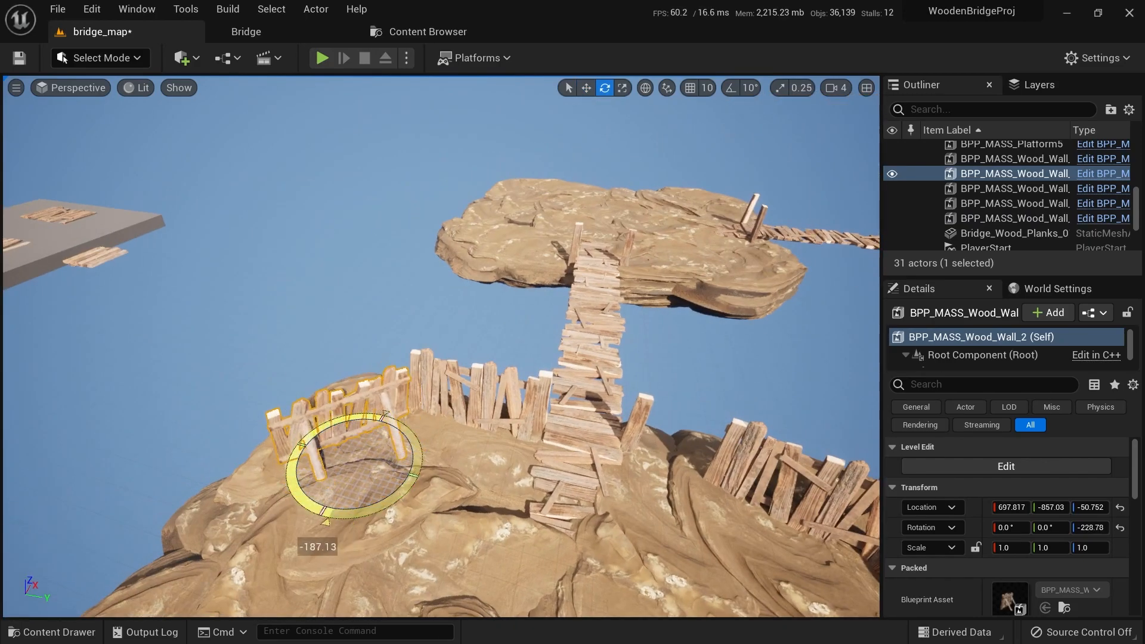
drag(381, 440, 383, 440)
Rotate the wall next to the bridge post to about -187.54° around Z so its support beams face the platform
key(q)
right_drag(412, 440, 381, 374)
key(Escape)
click(414, 375)
drag(483, 381, 596, 377)
right_drag(597, 377, 496, 410)
key(w)
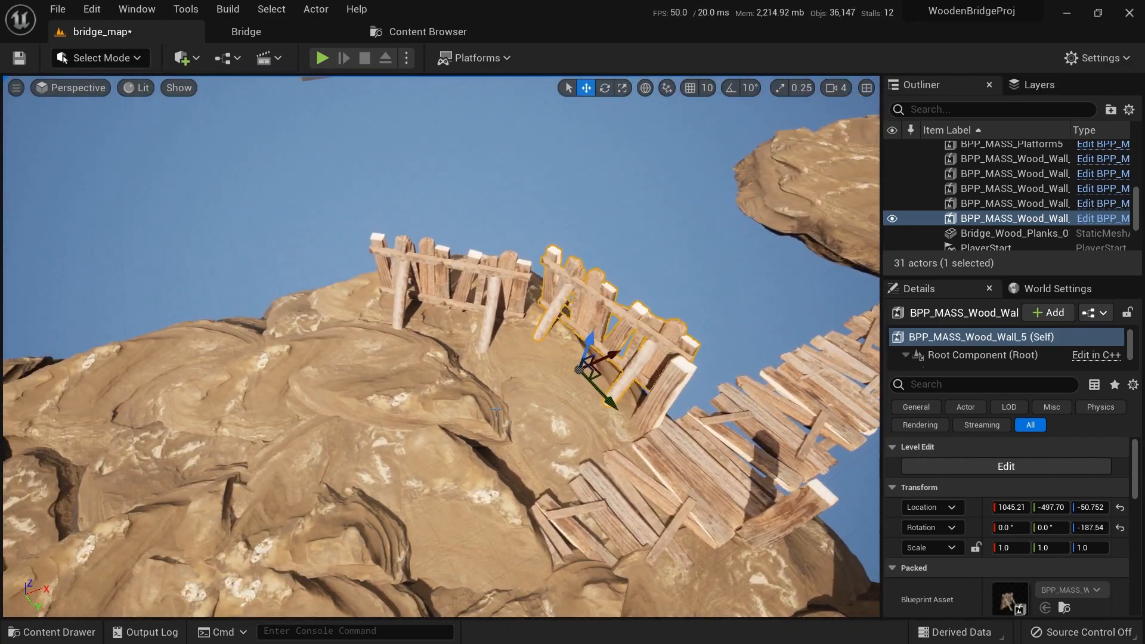
Playtest the level by running and jumping against the new walls and toward the bridge, and end the session
key(Escape)
right_drag(566, 394, 464, 112)
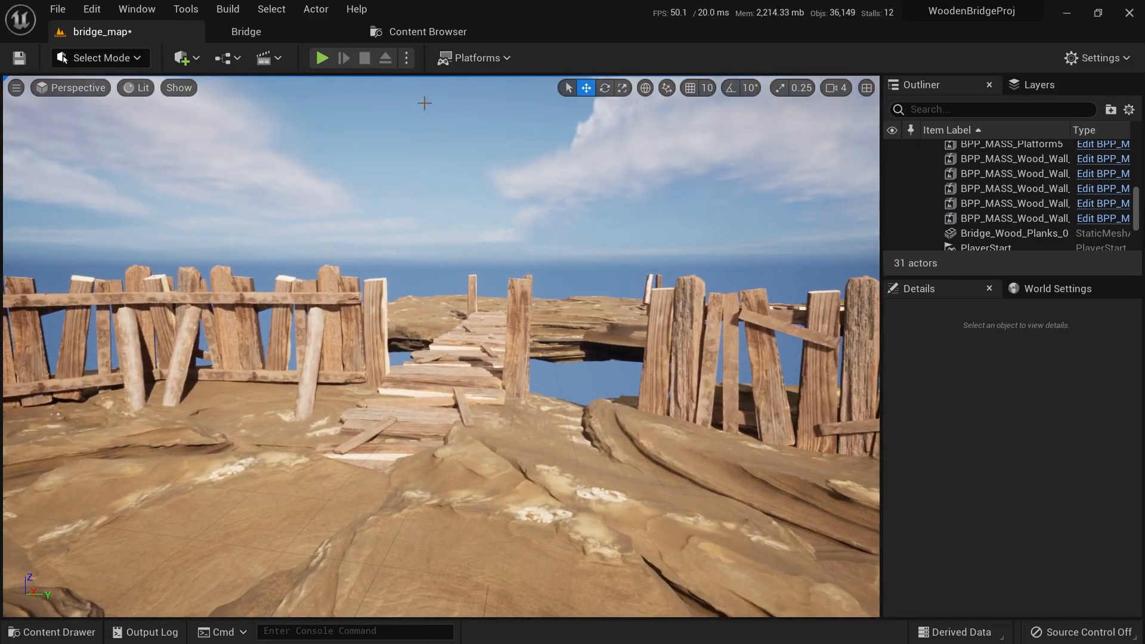
click(322, 58)
key(w)
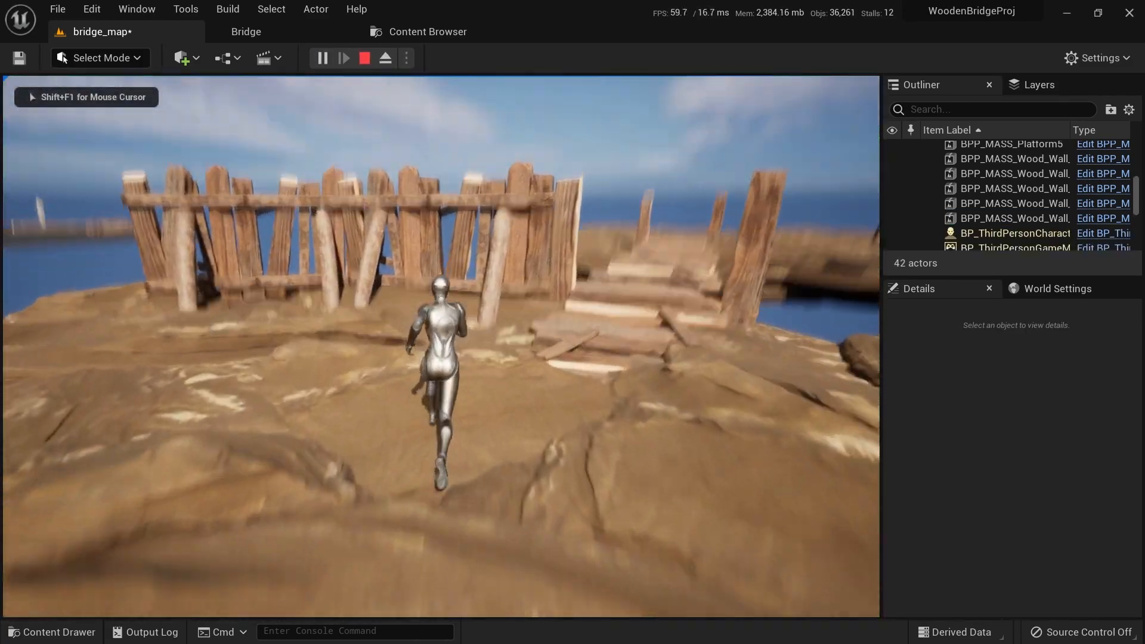
key(space)
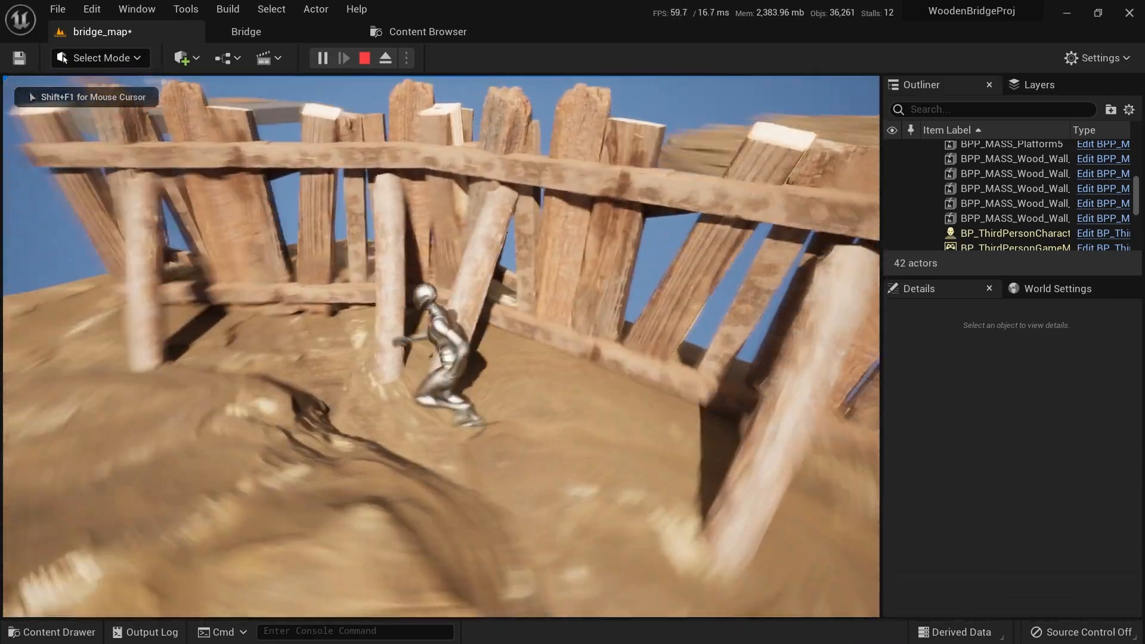
key(d)
key(s)
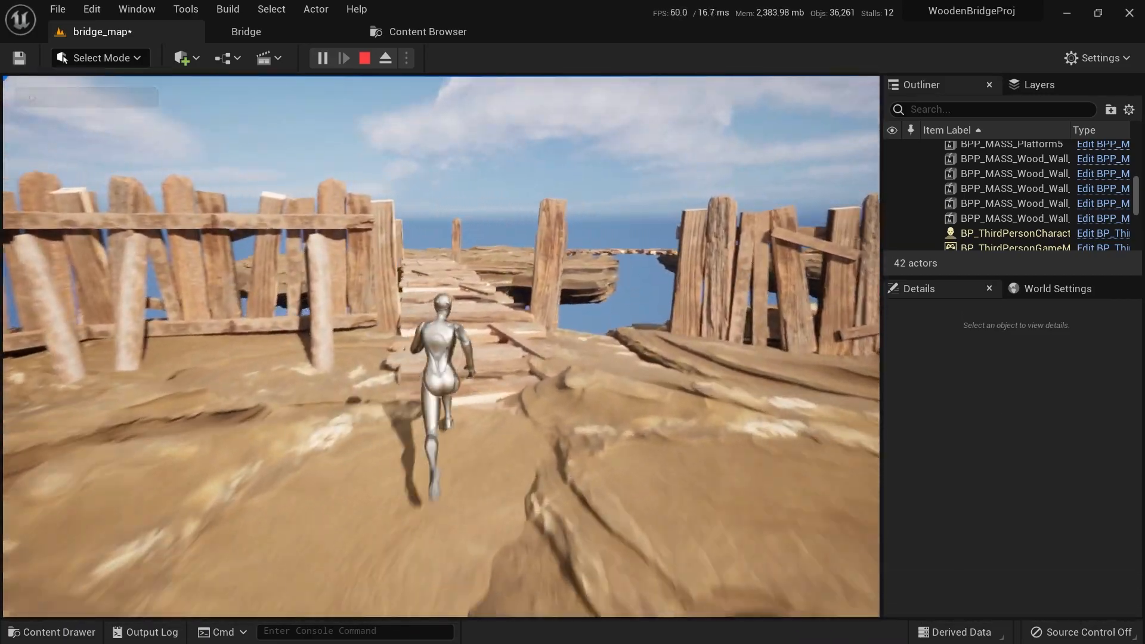
key(Escape)
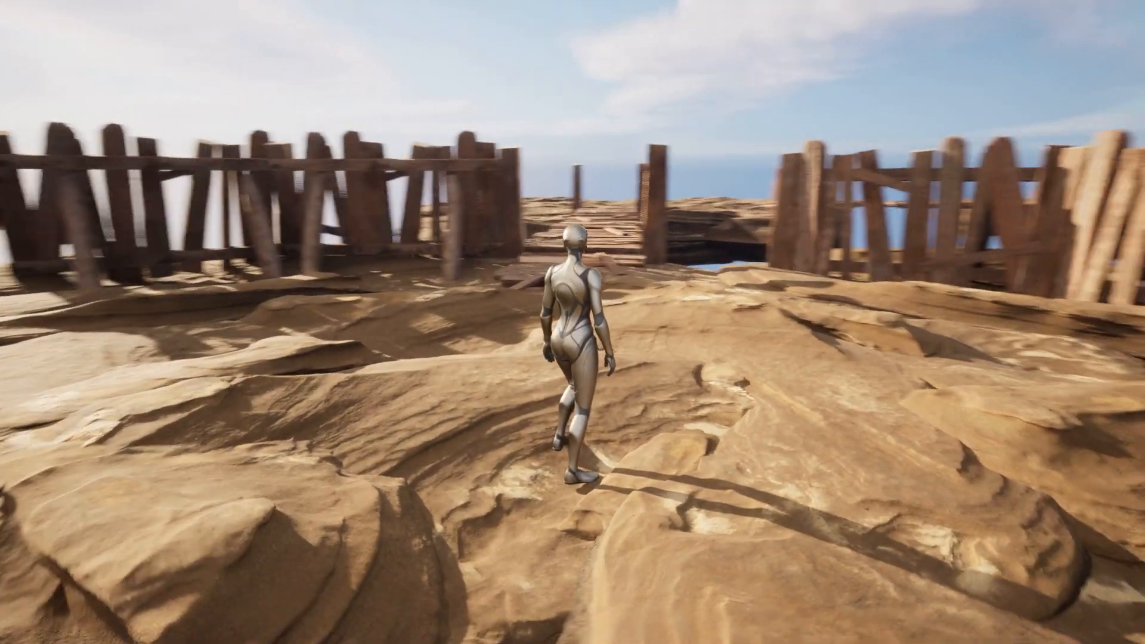
key(w)
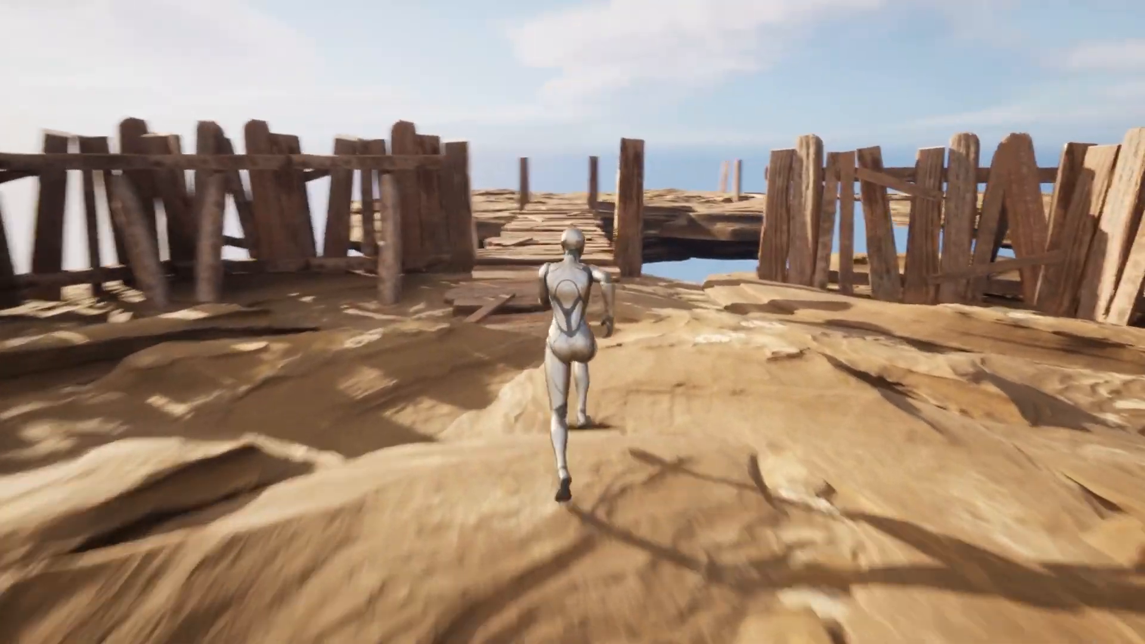
key(w)
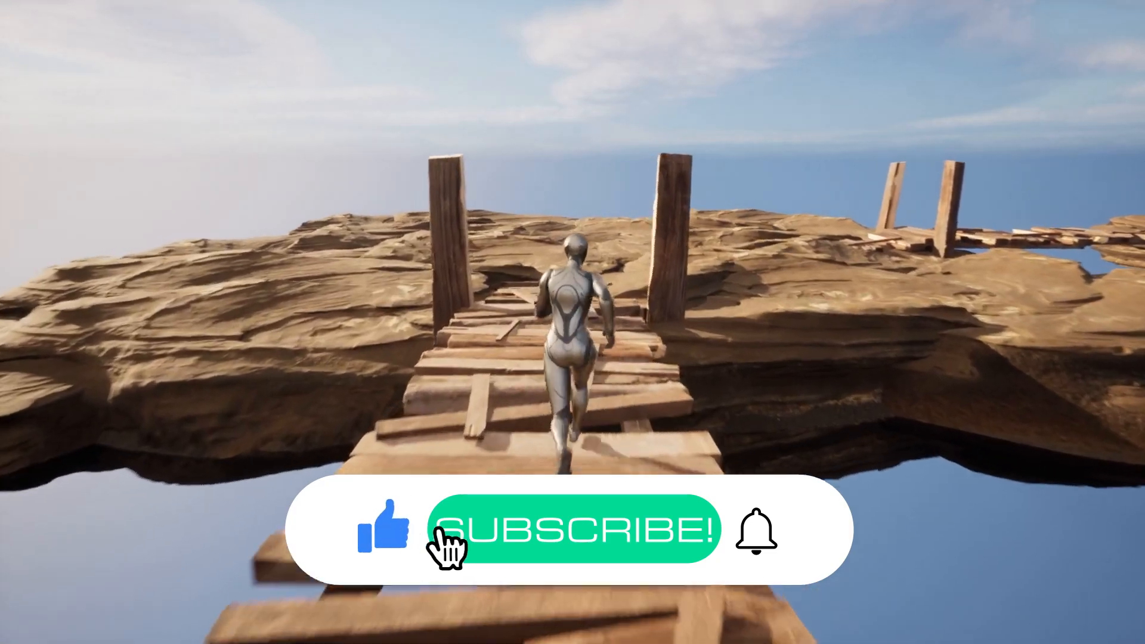
key(w)
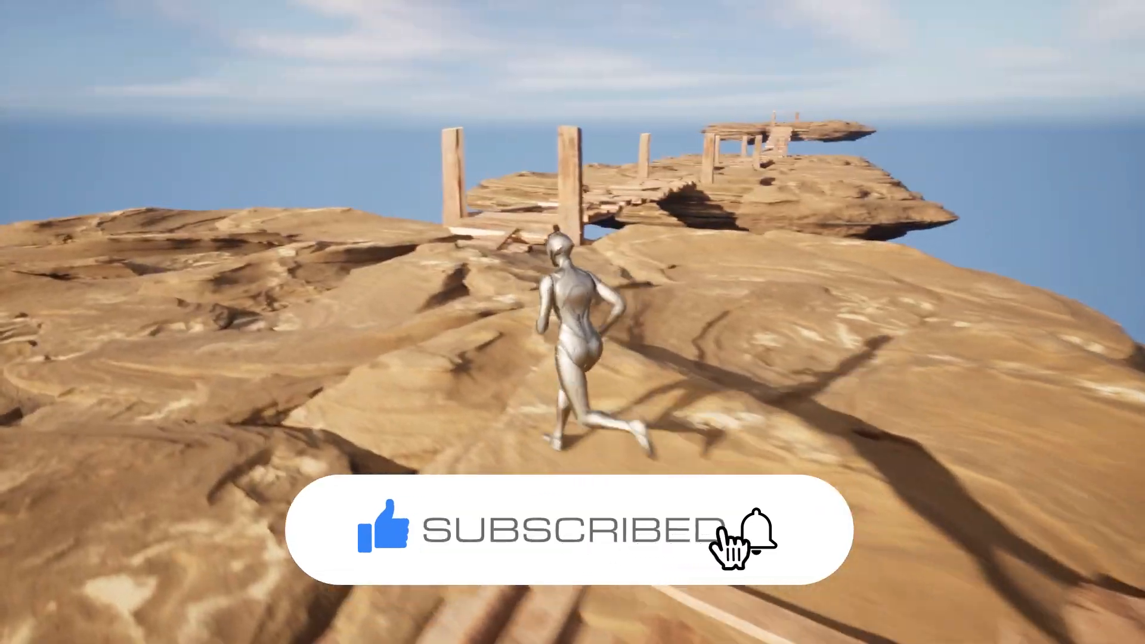
key(w)
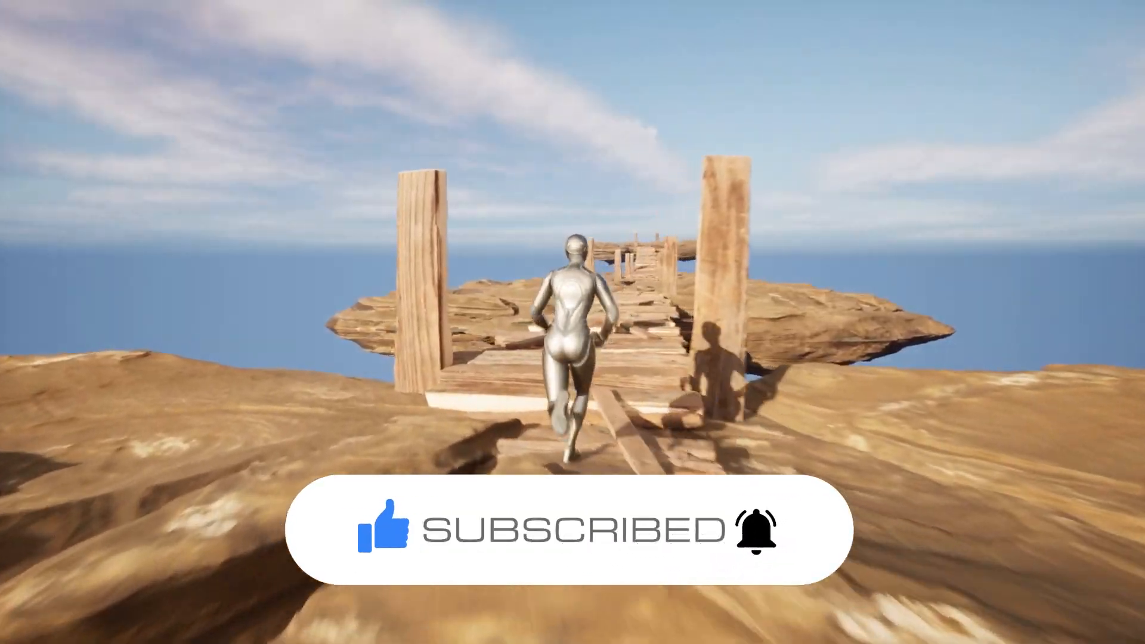
key(w)
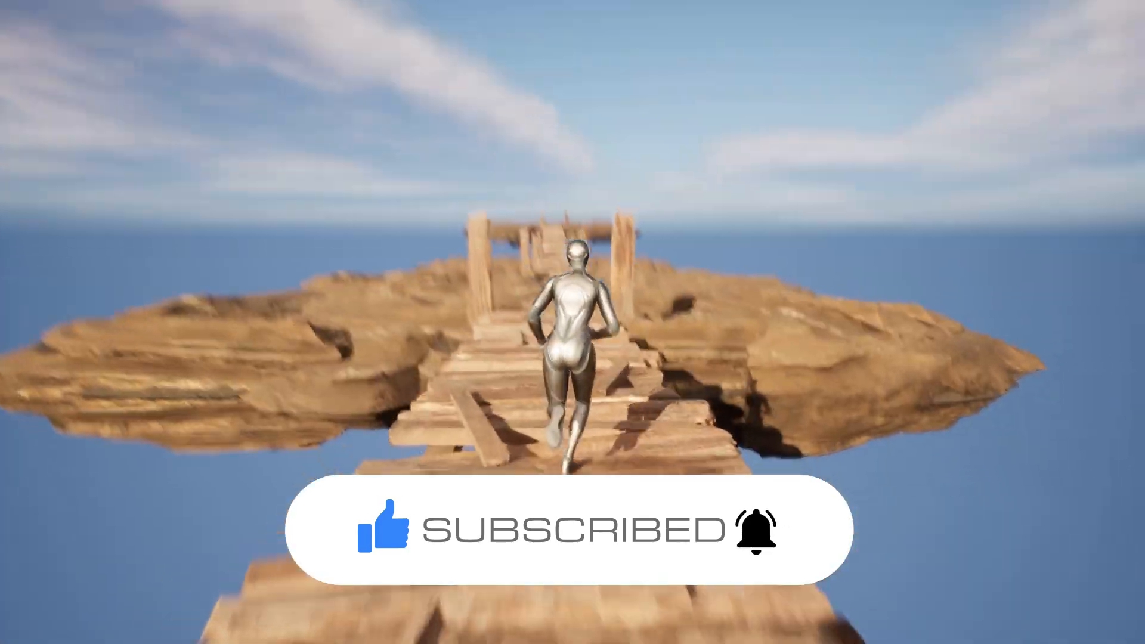
key(w)
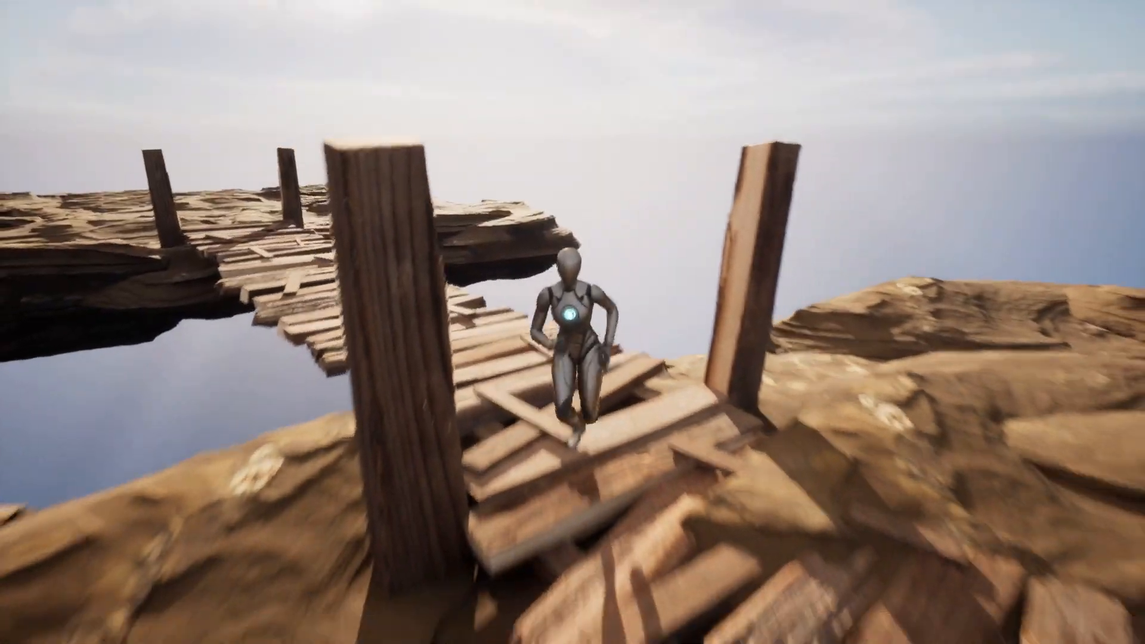
key(s)
key(d)
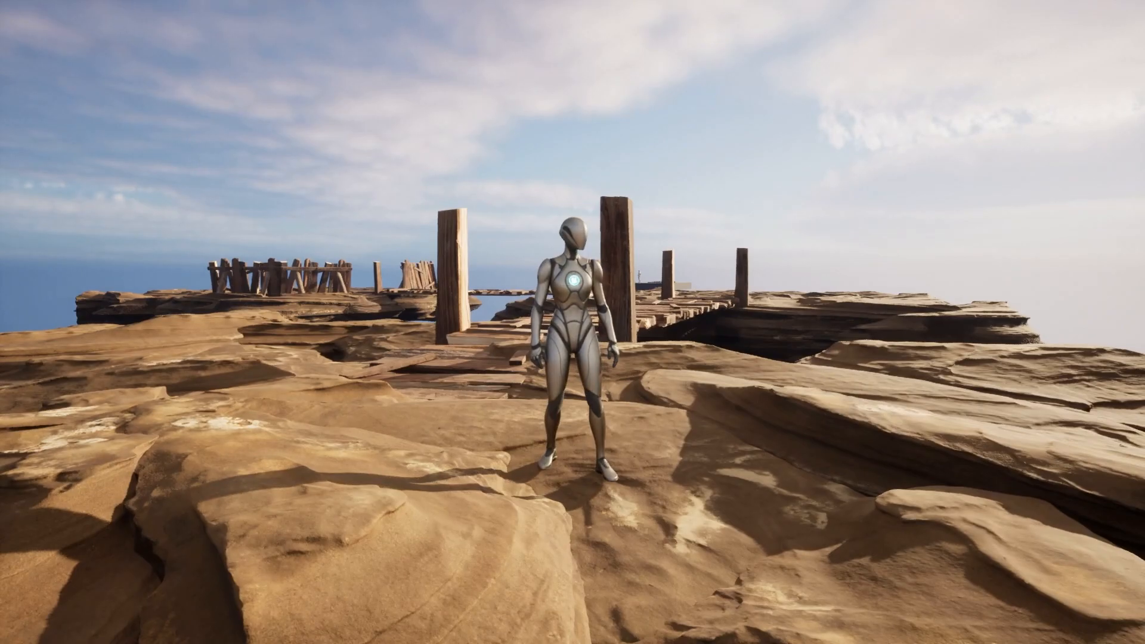